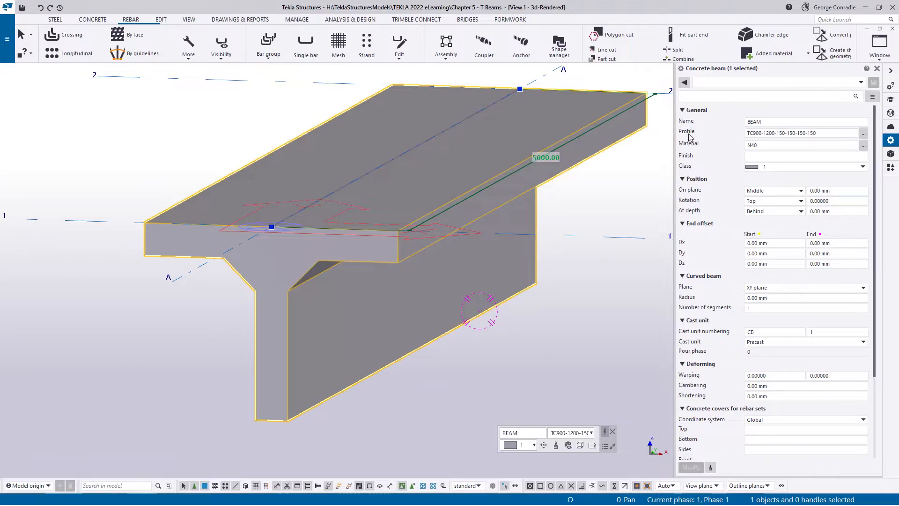
# - Examine the TC profile dimensions of the selected concrete beam in the profile catalogue without changing them
pyautogui.click(754, 133)
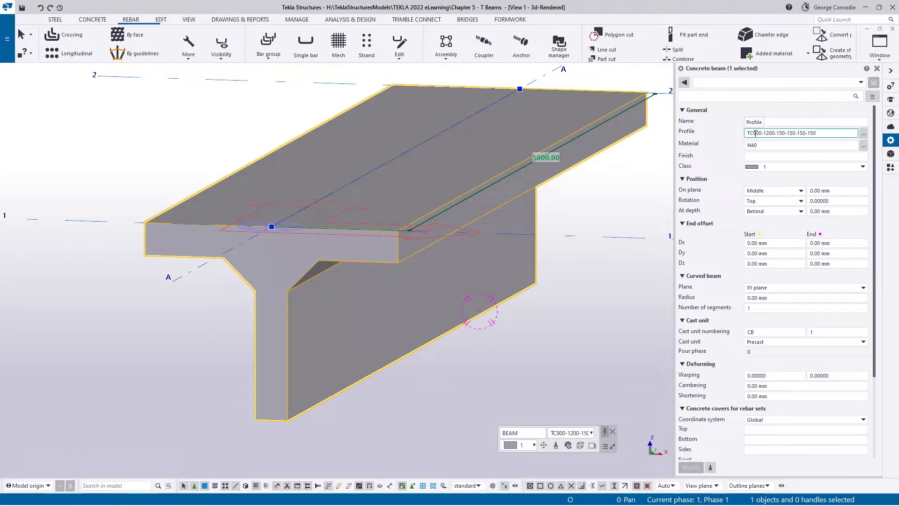
pyautogui.click(864, 134)
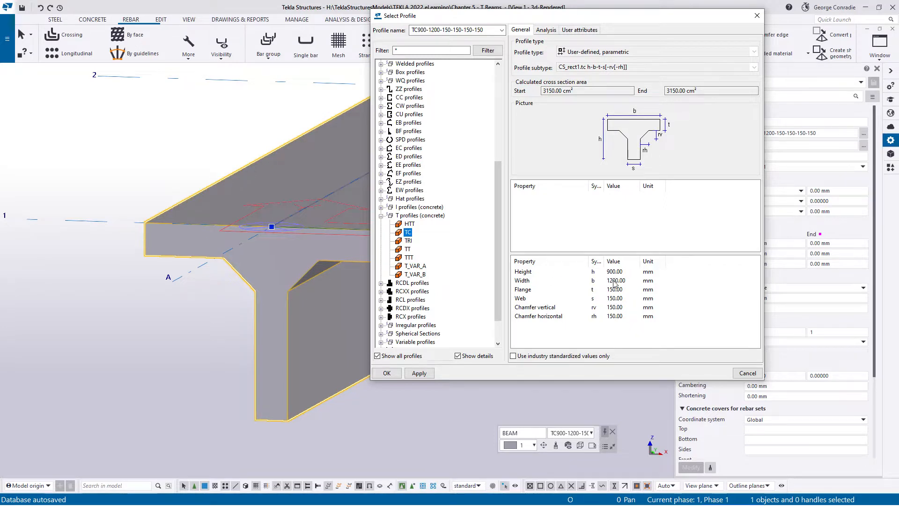
pyautogui.click(748, 374)
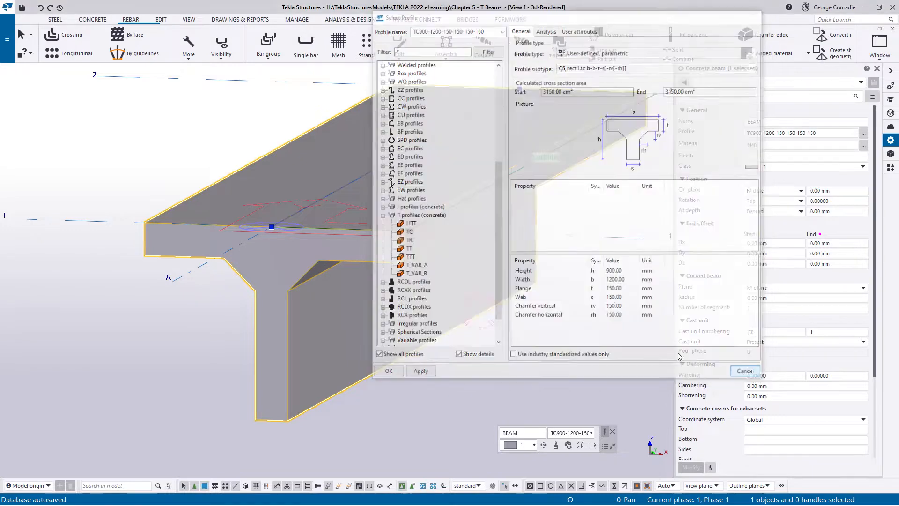
pyautogui.click(545, 339)
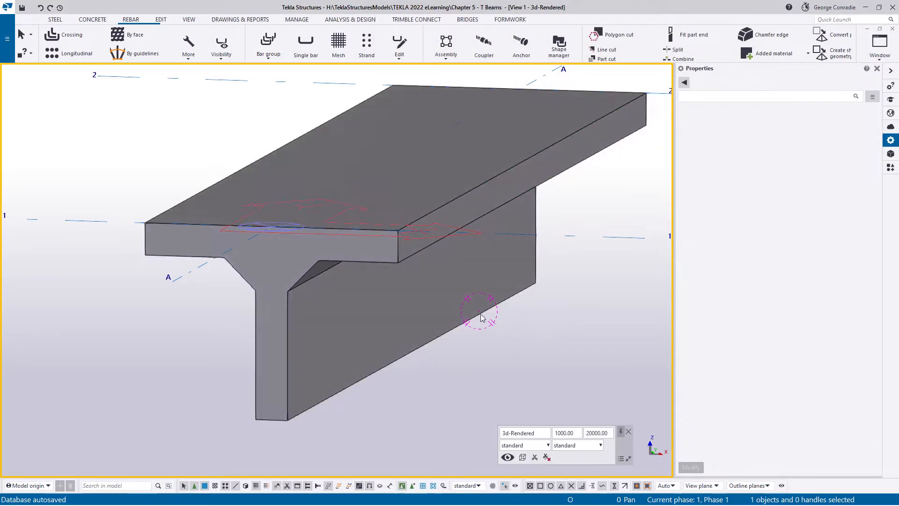
pyautogui.click(482, 319)
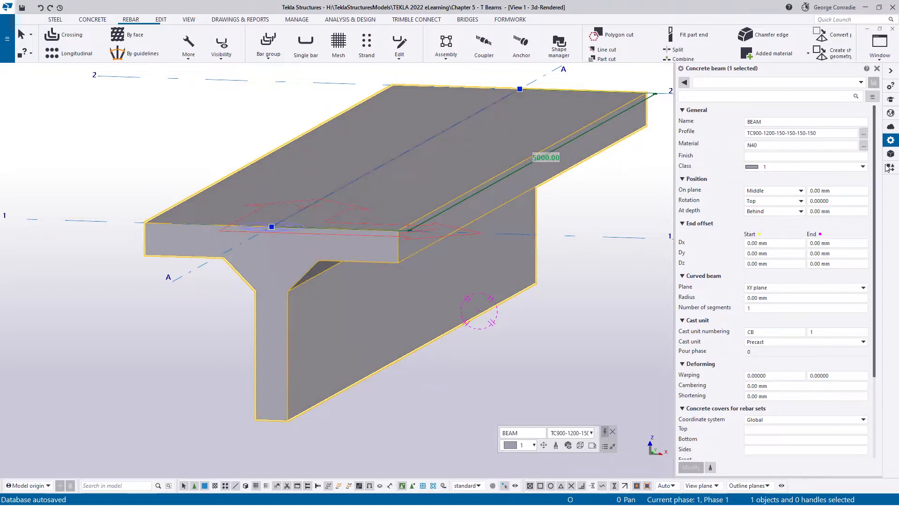
# - Examine the T-beam reinforcement in the reference picture snap_002.png, put the picture away and deselect the beam
pyautogui.moveTo(898, 24); pyautogui.dragTo(388, 43)
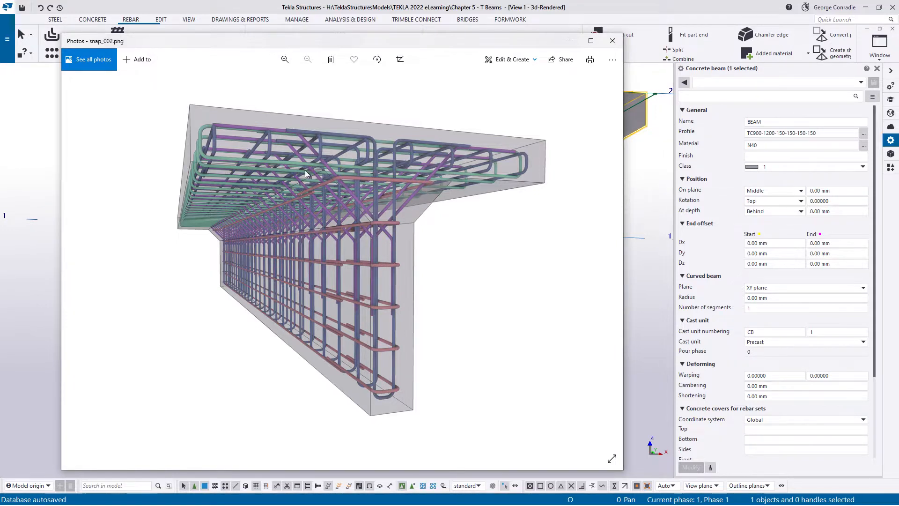
pyautogui.scroll(1, 248, 136)
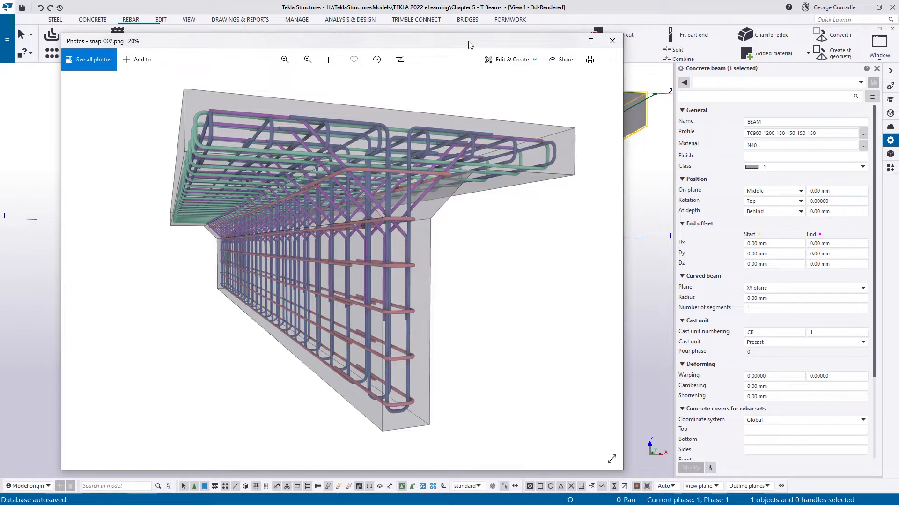
pyautogui.moveTo(361, 40); pyautogui.dragTo(898, 28)
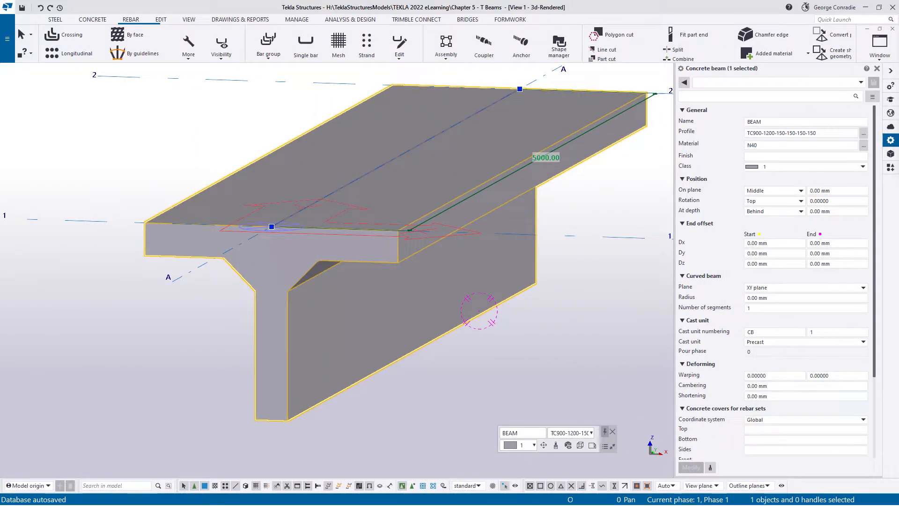
pyautogui.click(528, 325)
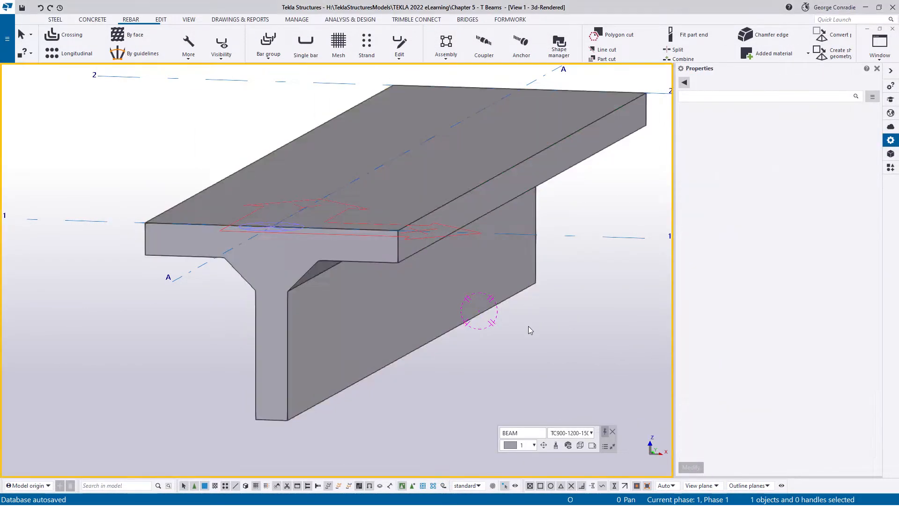
# - Look at the beam in the Elevation Grid 1 and Elevation Grid A views and return to the 3d-Rendered view
pyautogui.click(879, 58)
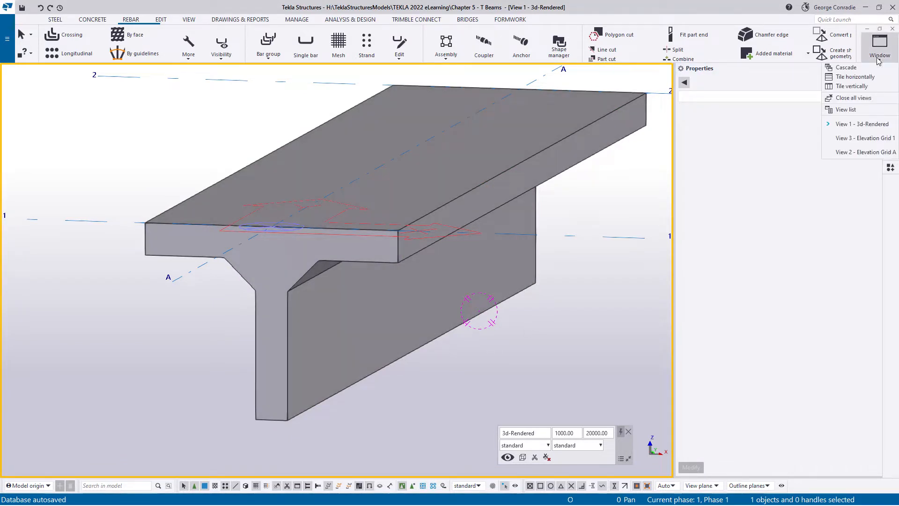
pyautogui.click(862, 138)
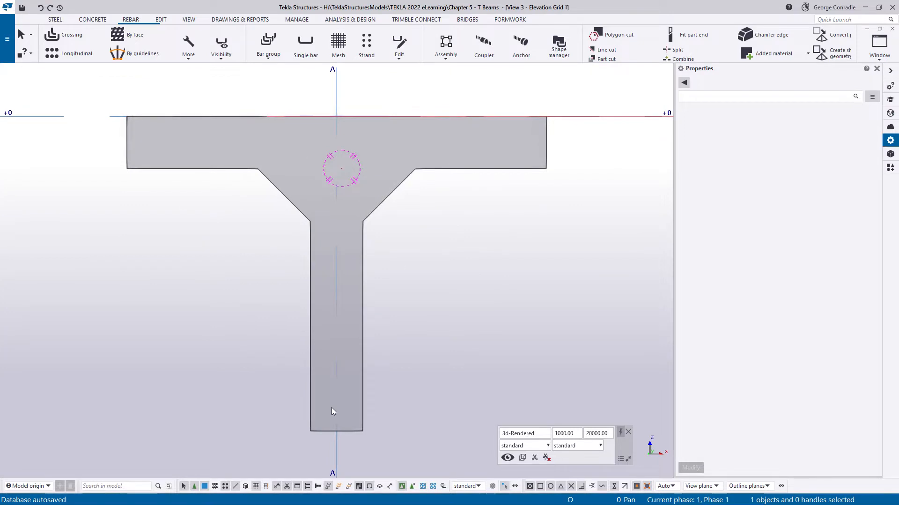
pyautogui.click(884, 57)
pyautogui.click(865, 153)
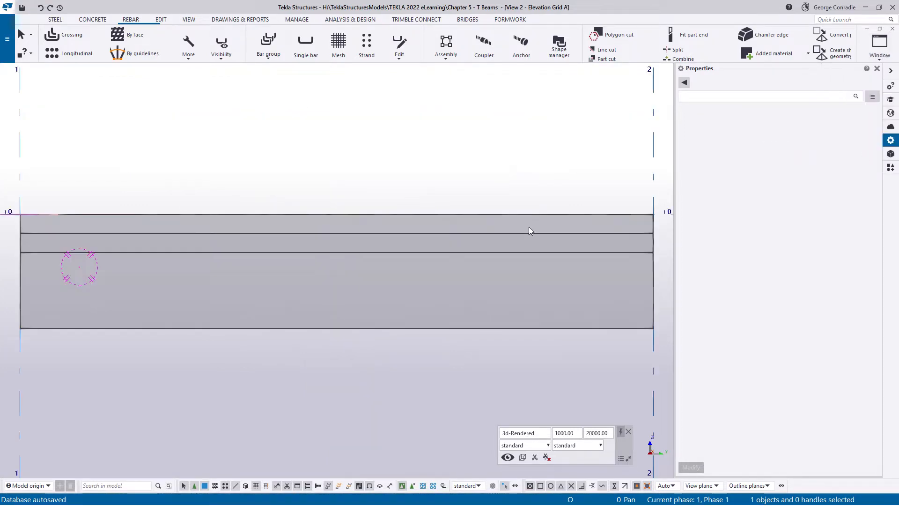
pyautogui.click(456, 171)
pyautogui.hotkey('ctrl', 'Tab')
pyautogui.hotkey('ctrl', 'Tab')
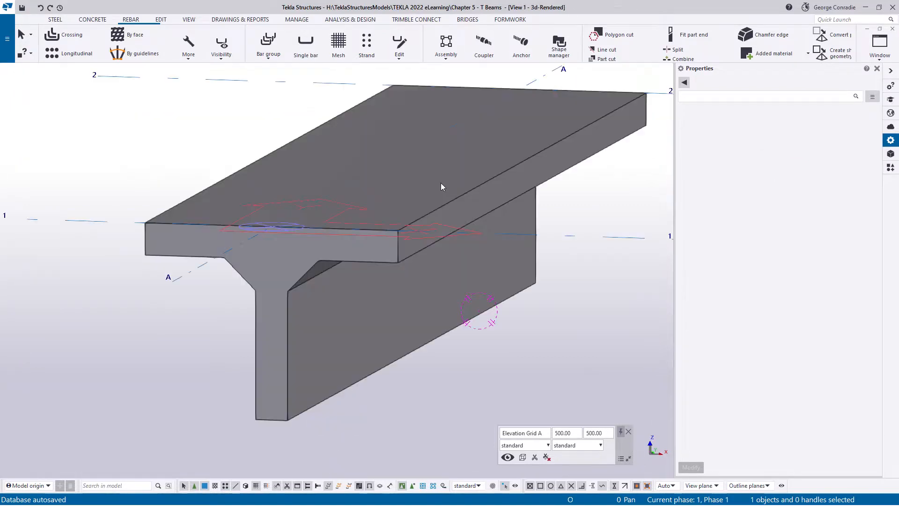
# - Show the T beam as transparent in the 3D view and bring its end face at grid line 1 close up
pyautogui.keyDown('ctrl'); pyautogui.moveTo(412, 212); pyautogui.dragTo(334, 291, button='middle'); pyautogui.keyUp('ctrl')
pyautogui.scroll(-2, 396, 237)
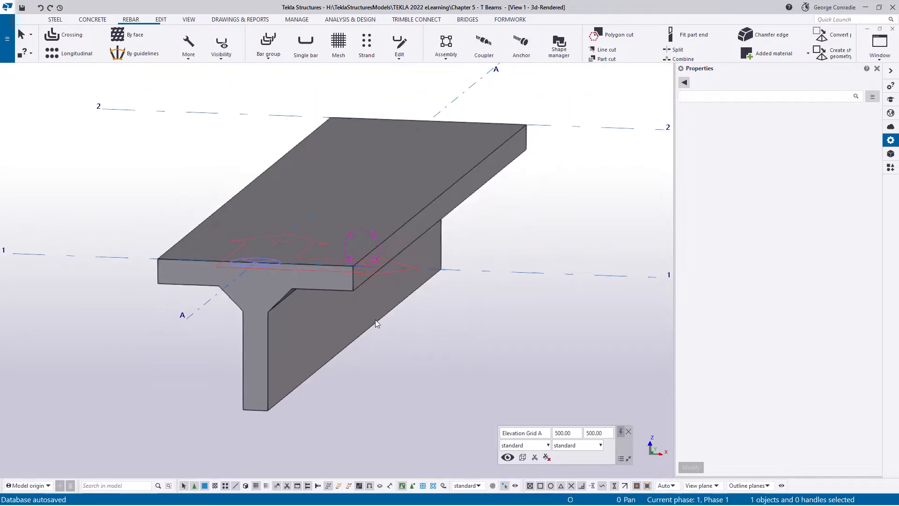
pyautogui.hotkey('ctrl', '2')
pyautogui.moveTo(402, 339); pyautogui.dragTo(439, 296, button='middle')
pyautogui.hotkey('ctrl', '2')
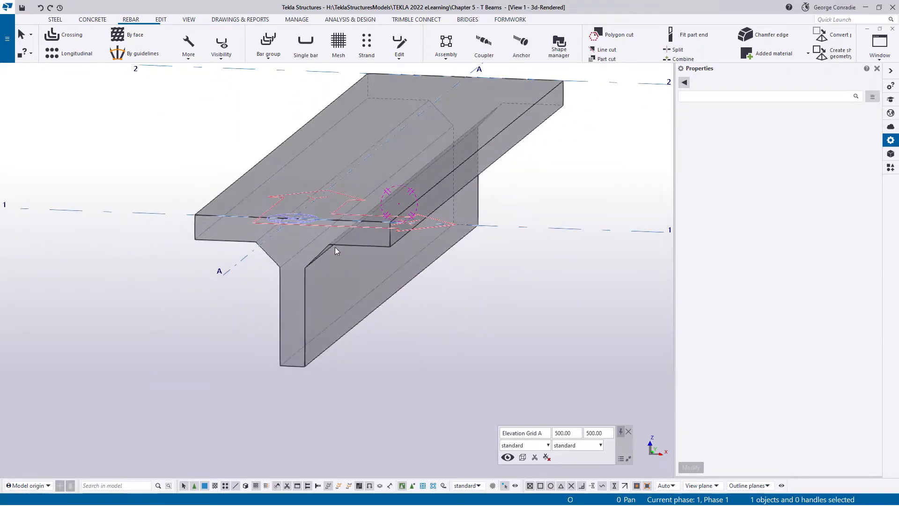
pyautogui.keyDown('ctrl'); pyautogui.moveTo(337, 246); pyautogui.dragTo(437, 283, button='middle'); pyautogui.keyUp('ctrl')
pyautogui.moveTo(369, 316); pyautogui.dragTo(431, 305, button='middle')
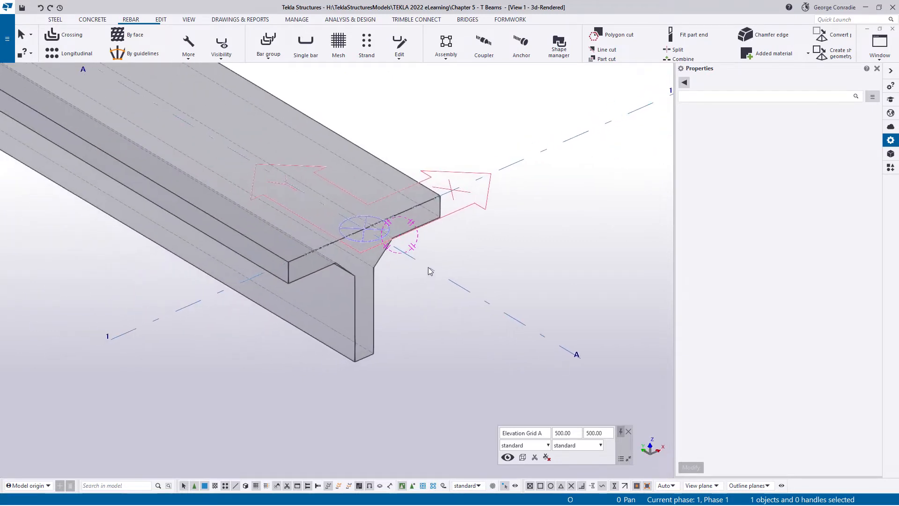
pyautogui.scroll(2, 423, 253)
pyautogui.moveTo(423, 253); pyautogui.dragTo(453, 249, button='middle')
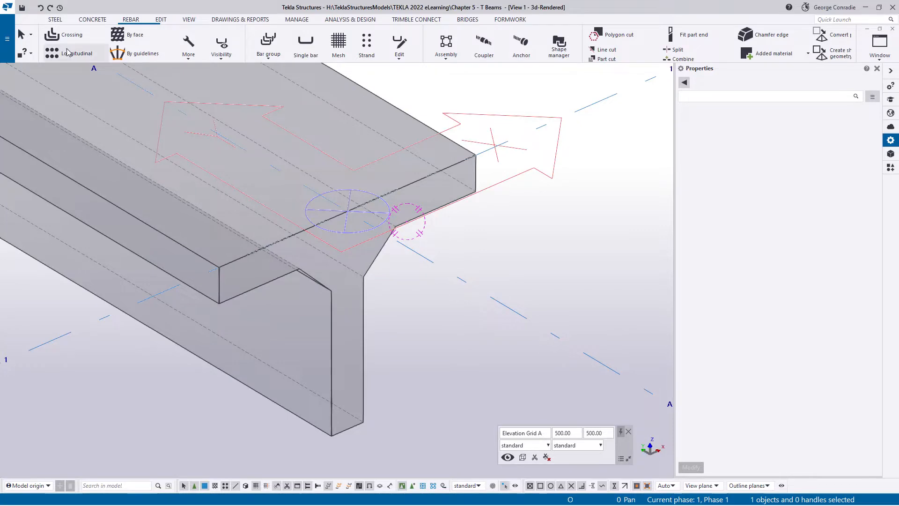
# - Start a crossing rebar set and set its properties to grade N, size 8 main bar and class 5
pyautogui.click(75, 37)
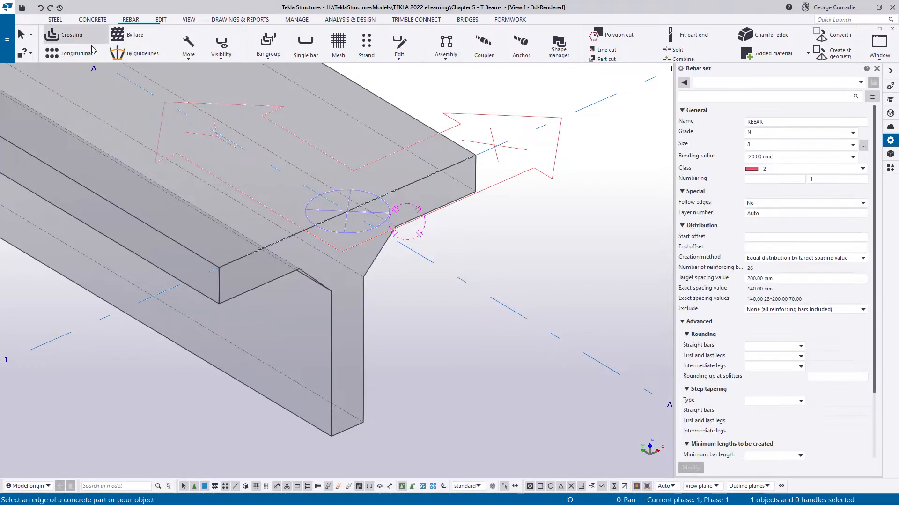
pyautogui.click(863, 145)
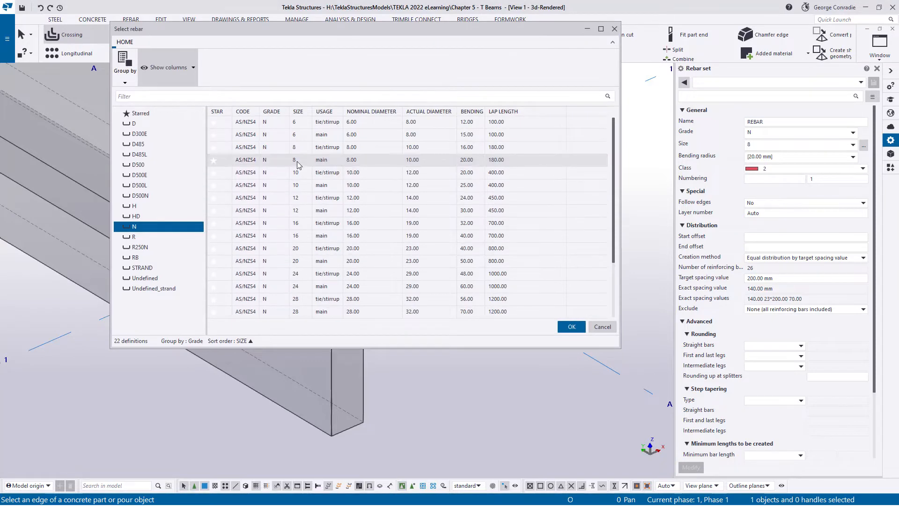
pyautogui.doubleClick(297, 161)
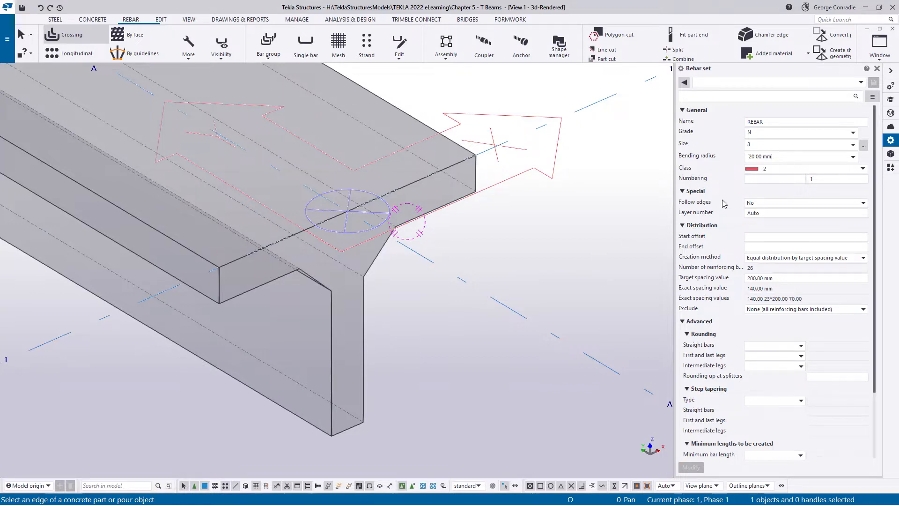
pyautogui.click(764, 169)
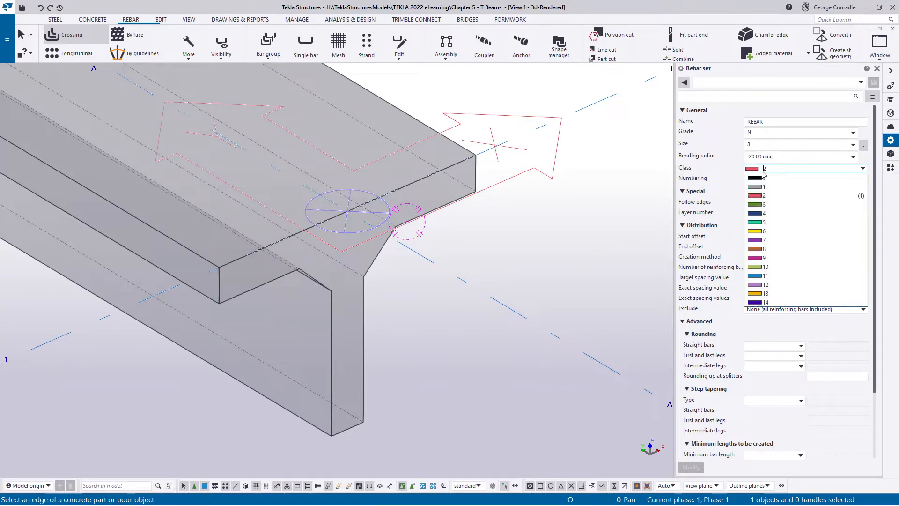
pyautogui.click(758, 224)
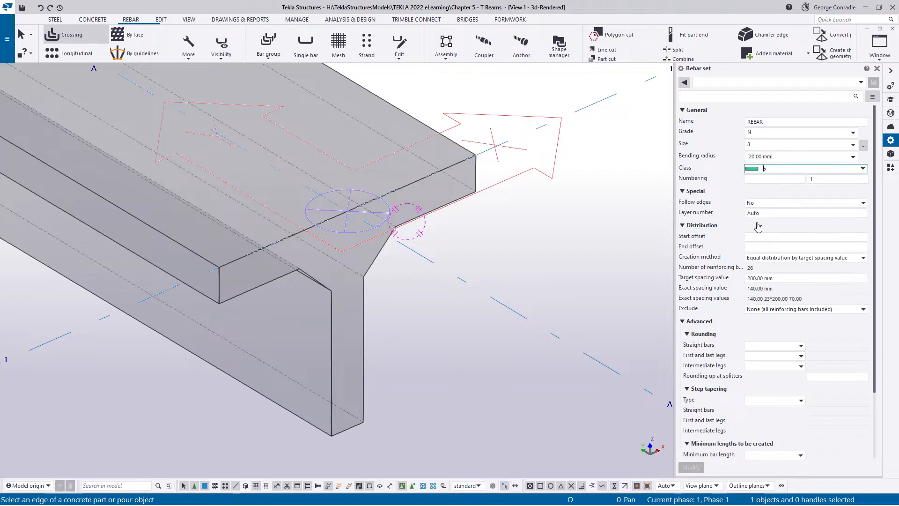
pyautogui.click(760, 247)
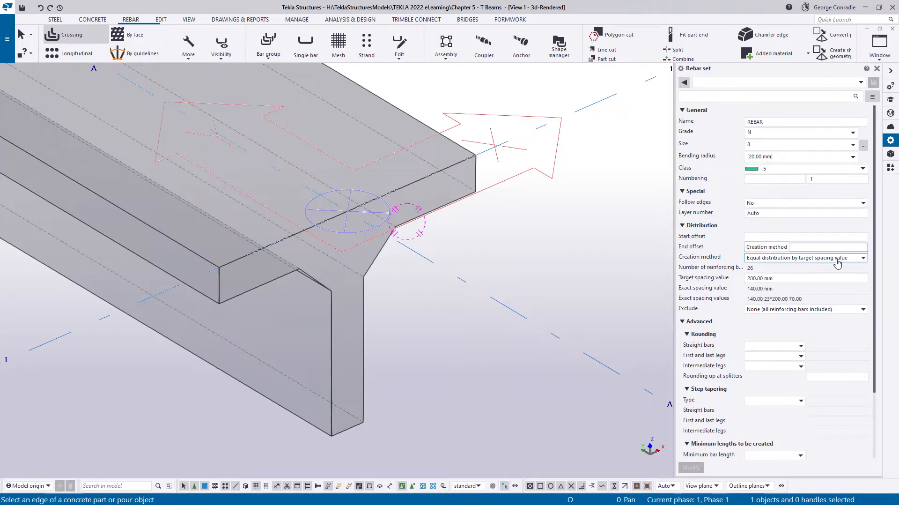
pyautogui.click(782, 277)
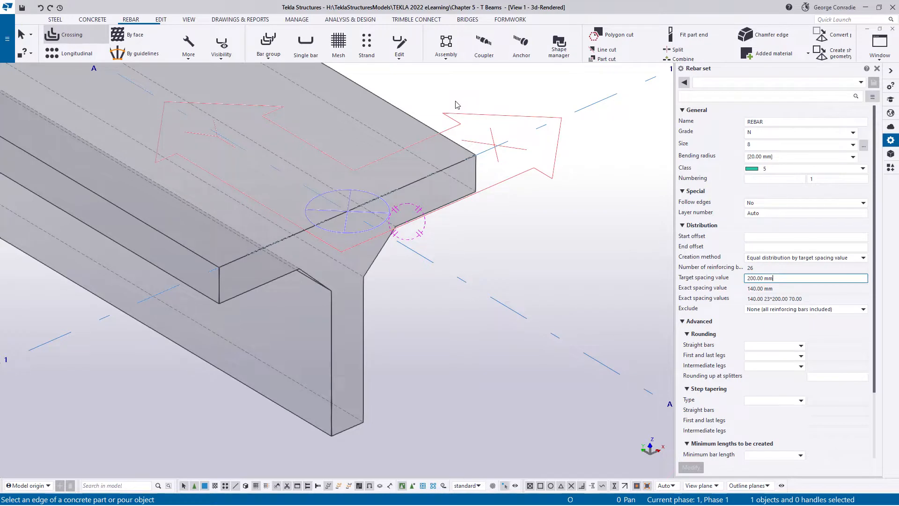
# - Try to create a crossing rebar set shaped around the beam's flange by adjusting the ends of its outline
pyautogui.click(425, 127)
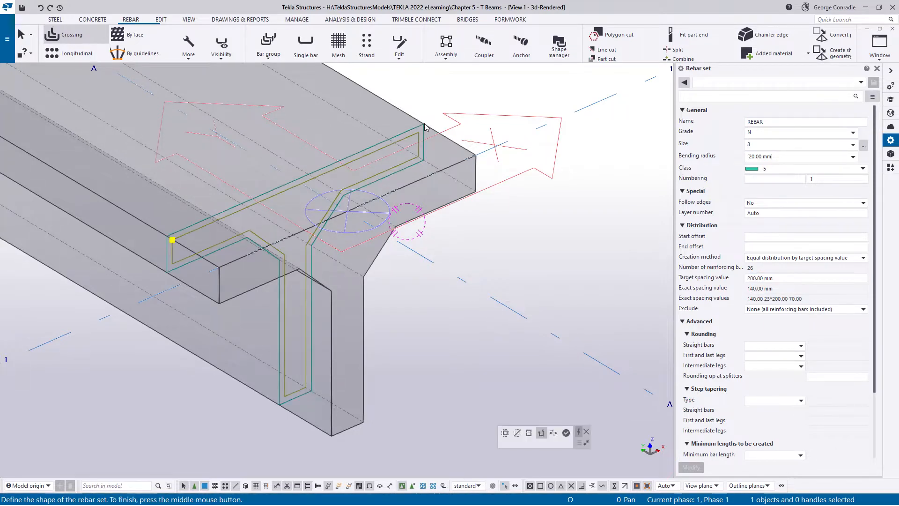
pyautogui.click(172, 239)
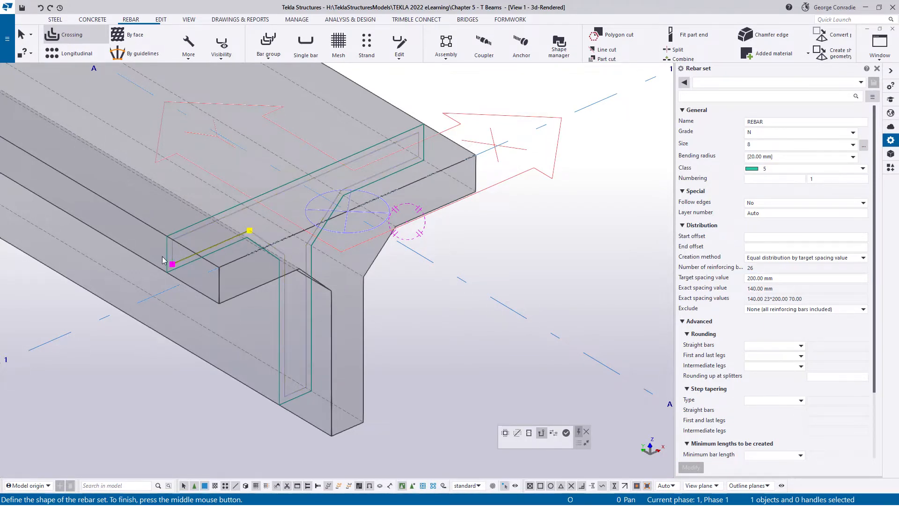
pyautogui.click(419, 132)
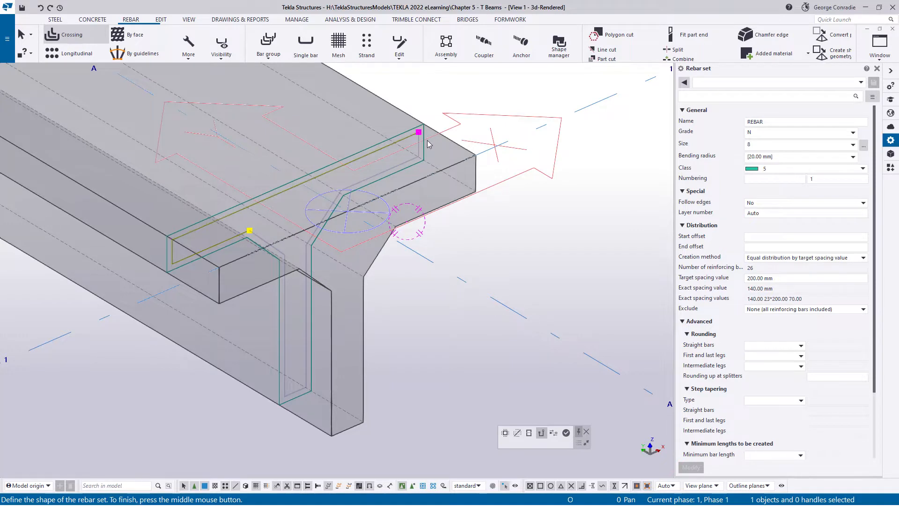
pyautogui.click(419, 157)
pyautogui.middleClick(473, 97)
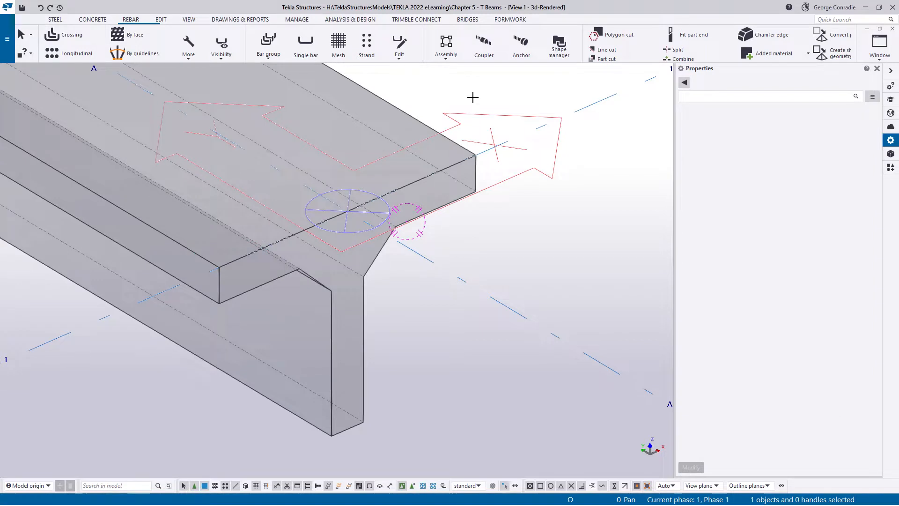
# - Start a rebar set by point input and outline a closed bar shape through the four corners of the flange's end face at grid line 1
pyautogui.click(189, 43)
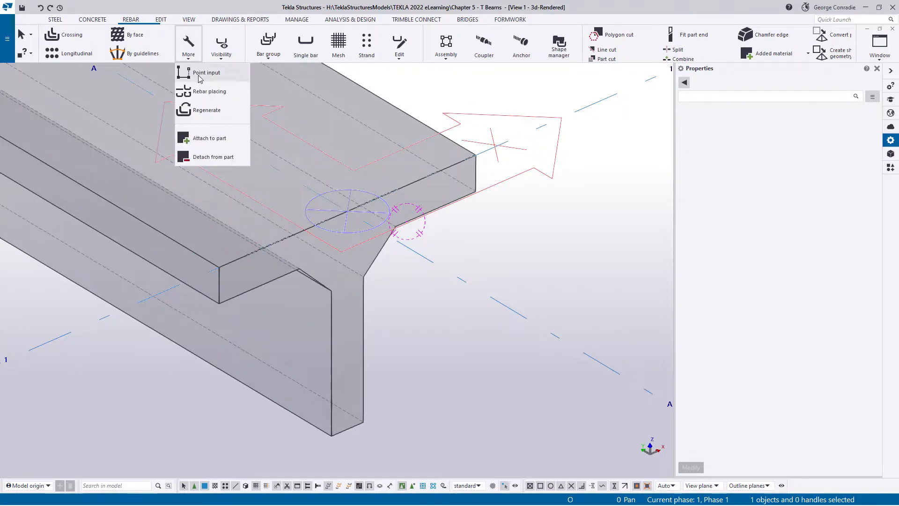
pyautogui.click(198, 73)
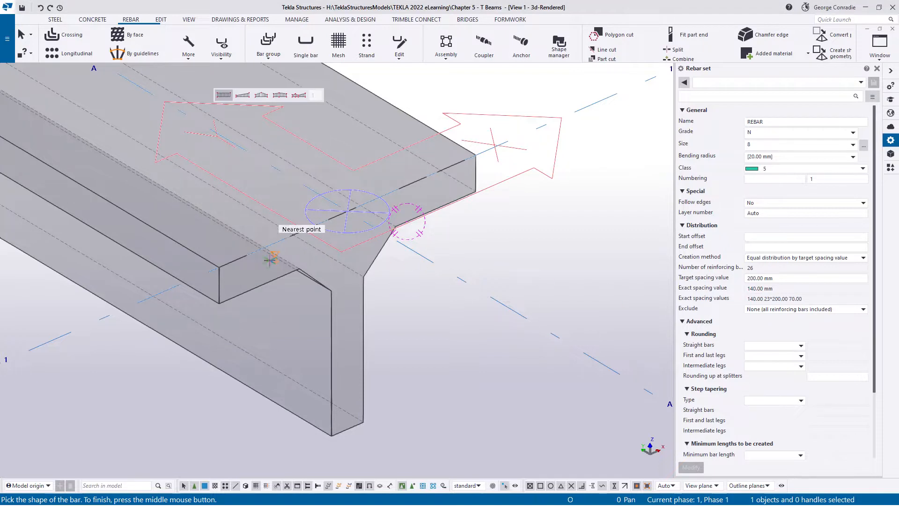
pyautogui.click(219, 267)
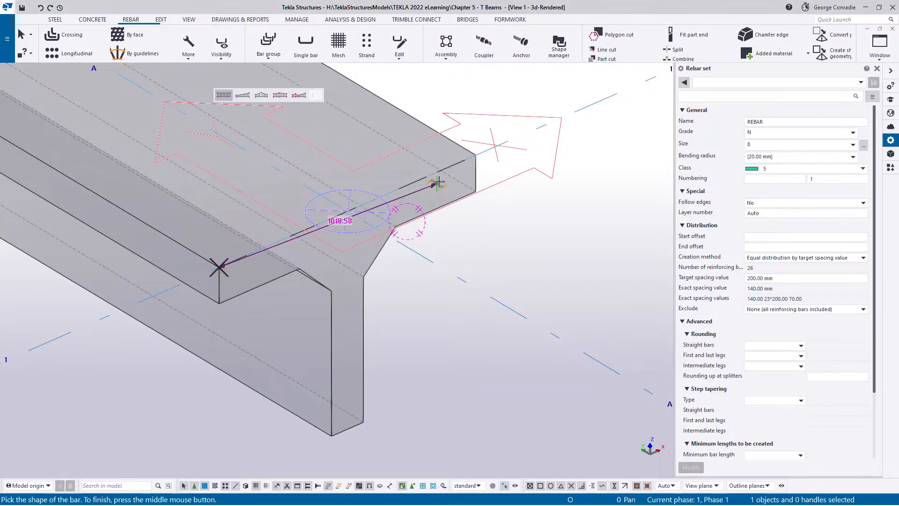
pyautogui.click(475, 155)
pyautogui.click(476, 192)
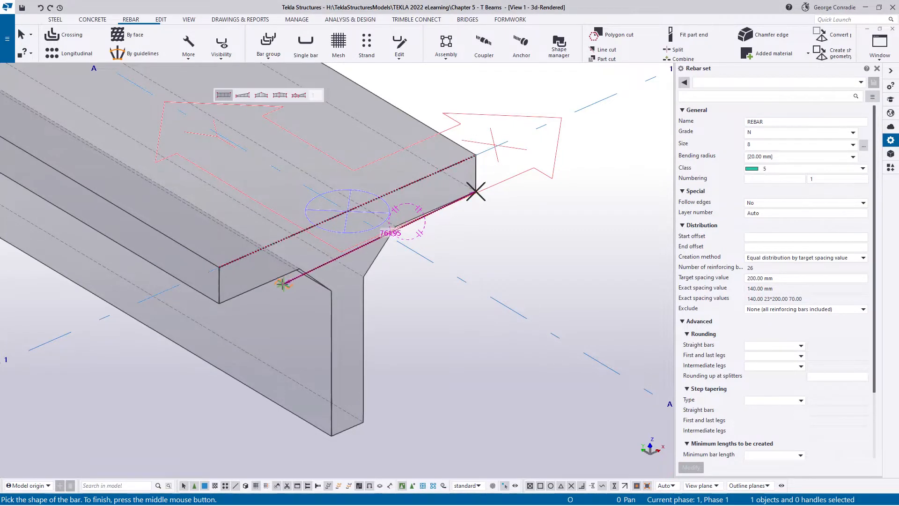
pyautogui.click(219, 303)
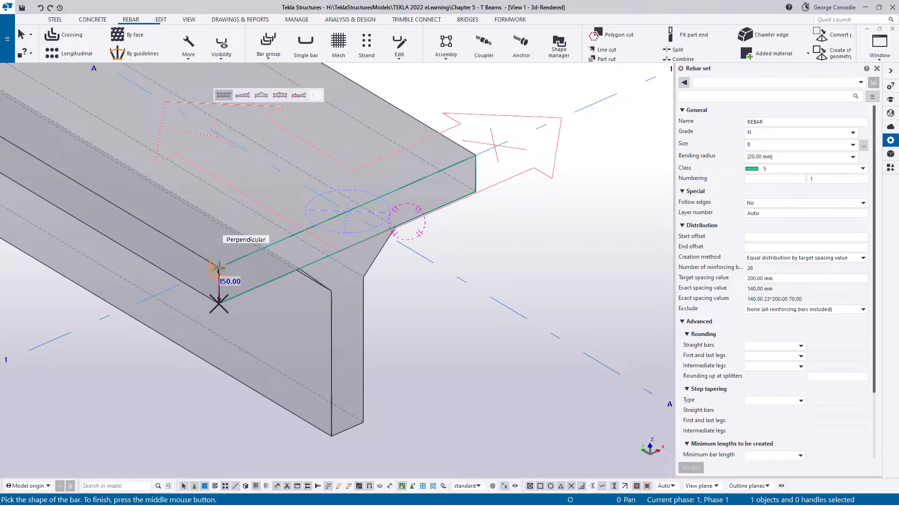
pyautogui.click(219, 267)
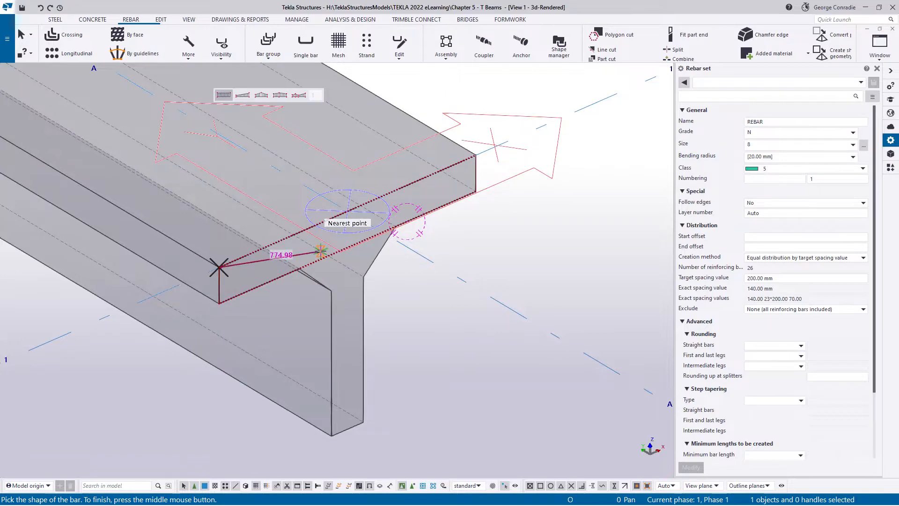
pyautogui.middleClick(312, 253)
# - Distribute the closed stirrups along the flange's full length from its top corner at grid line 1 to the matching corner at grid line 2
pyautogui.moveTo(343, 239); pyautogui.dragTo(484, 259, button='middle')
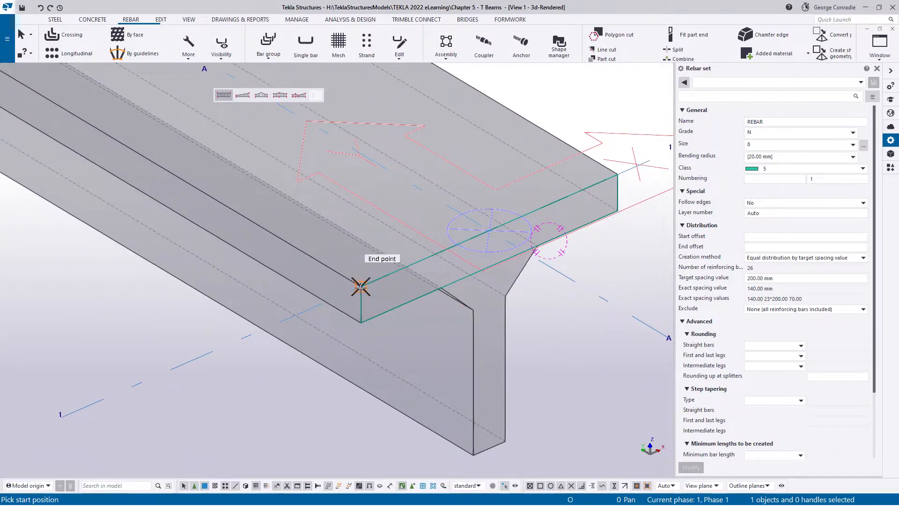
pyautogui.click(361, 287)
pyautogui.scroll(-3, 361, 287)
pyautogui.moveTo(361, 286); pyautogui.dragTo(558, 421, button='middle')
pyautogui.moveTo(441, 390); pyautogui.dragTo(592, 469, button='middle')
pyautogui.scroll(4, 300, 269)
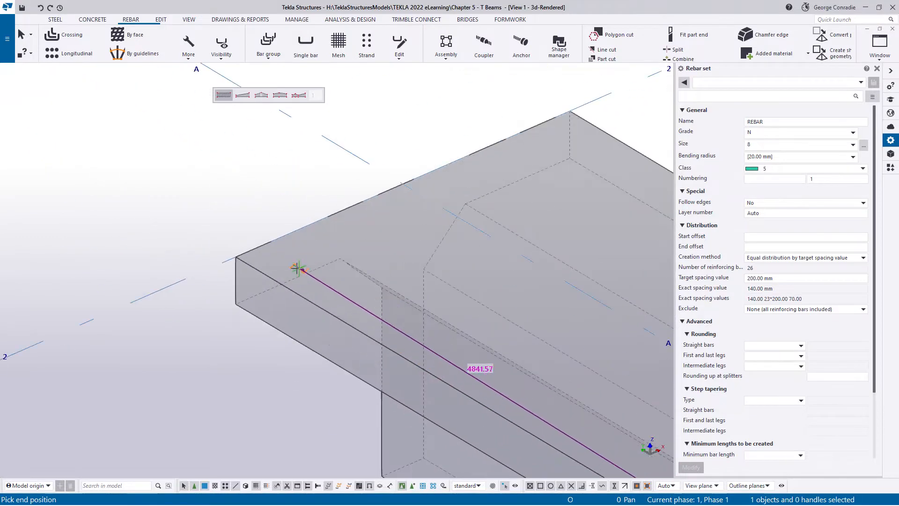
pyautogui.scroll(3, 298, 268)
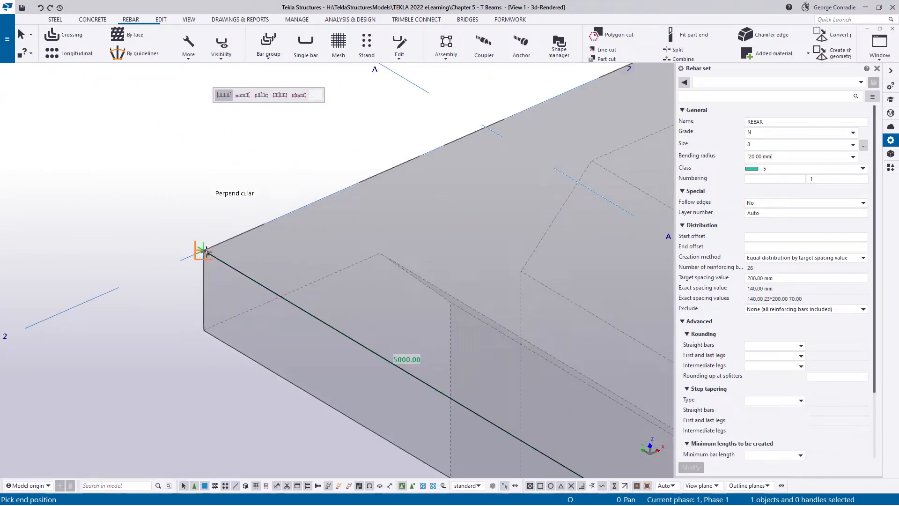
pyautogui.click(205, 251)
pyautogui.rightClick(313, 235)
pyautogui.click(342, 244)
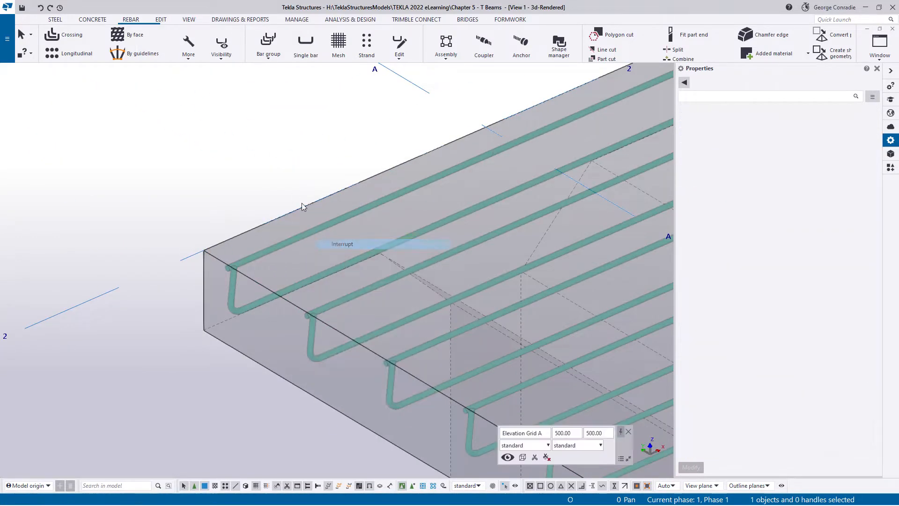
pyautogui.click(289, 191)
# - Turn the 3D view to plan and bring the beam's end at grid line 1 close up
pyautogui.scroll(-3, 289, 190)
pyautogui.moveTo(346, 162); pyautogui.dragTo(173, 156, button='middle')
pyautogui.scroll(-2, 189, 155)
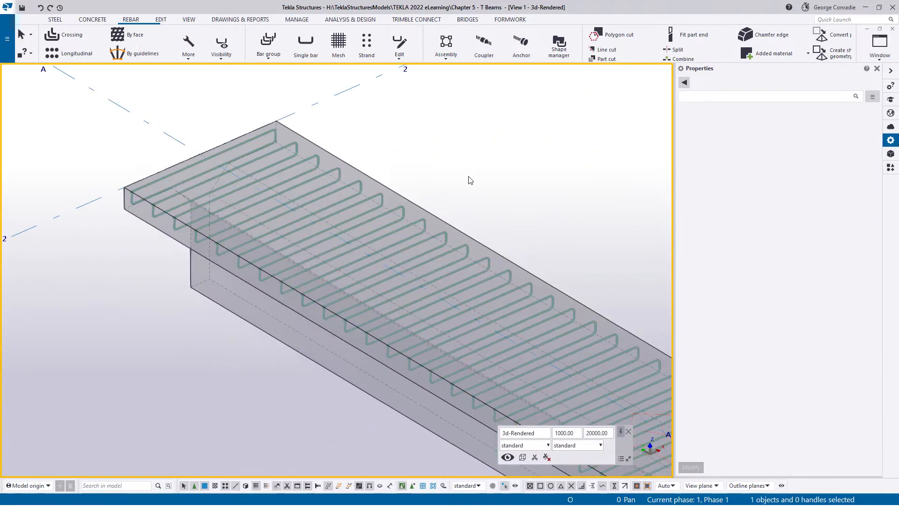
pyautogui.hotkey('ctrl', 'p')
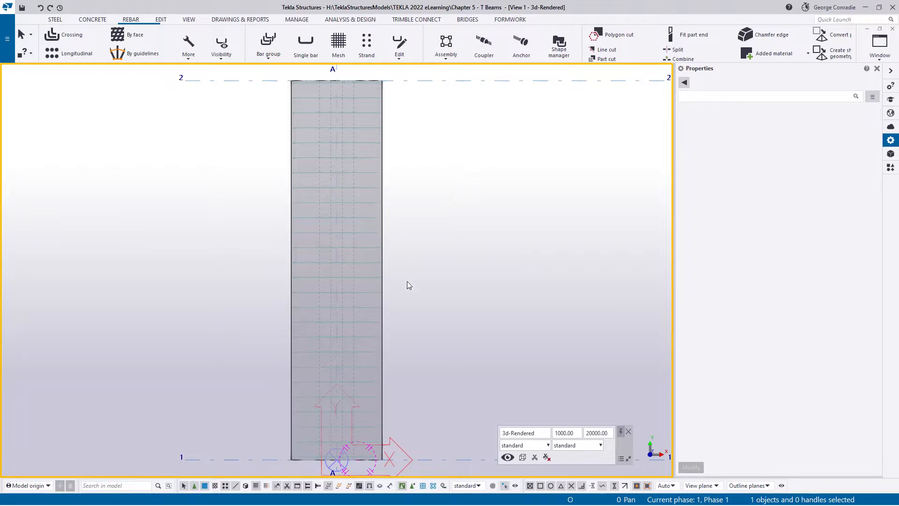
pyautogui.moveTo(407, 283); pyautogui.dragTo(446, 203, button='middle')
pyautogui.scroll(4, 389, 378)
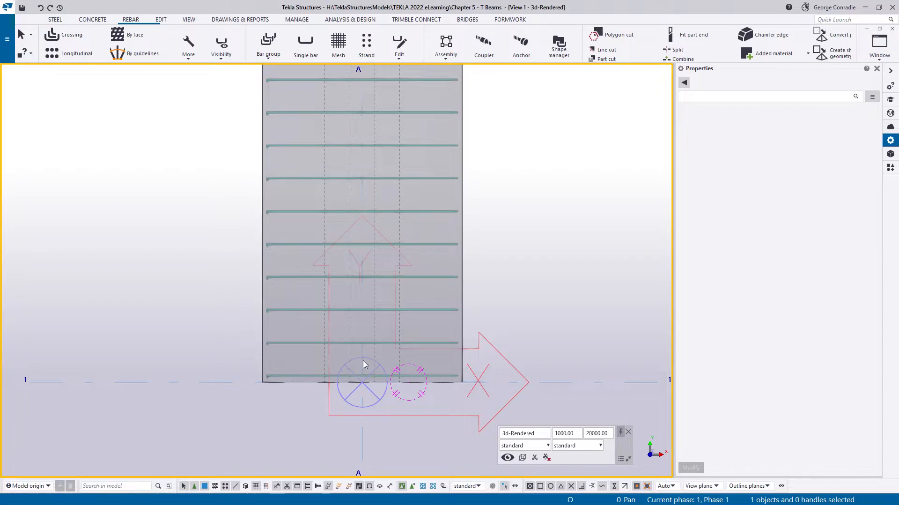
pyautogui.scroll(3, 373, 335)
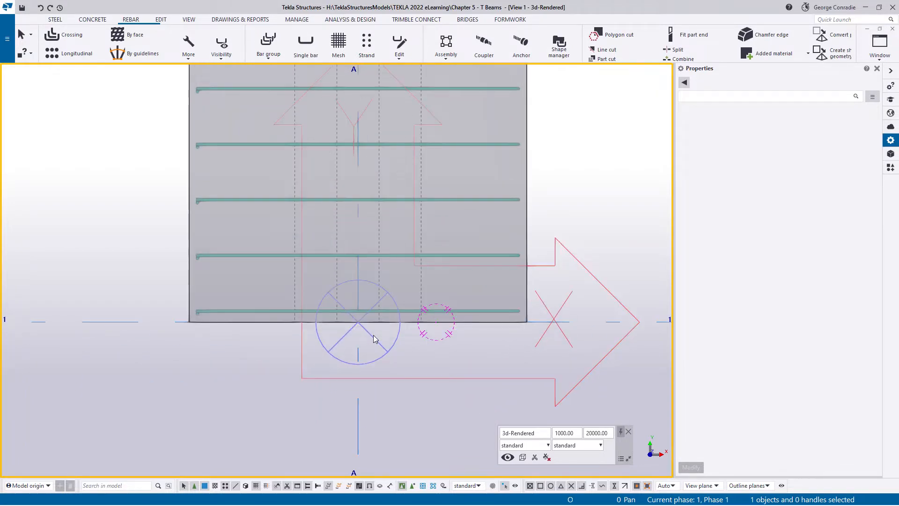
pyautogui.scroll(1, 373, 335)
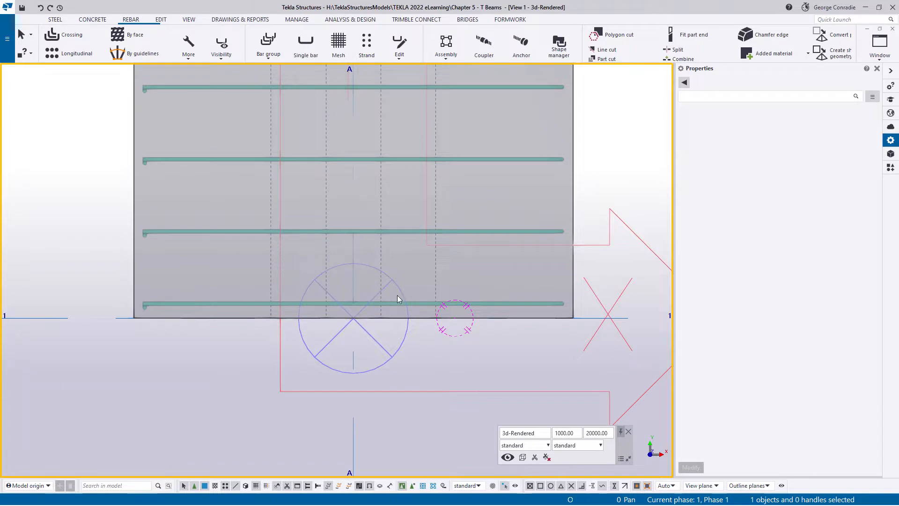
# - Add a lapping splitter with lap side Lap right to the stirrup set, running along the haunch's outer edge on the +X side
pyautogui.click(419, 302)
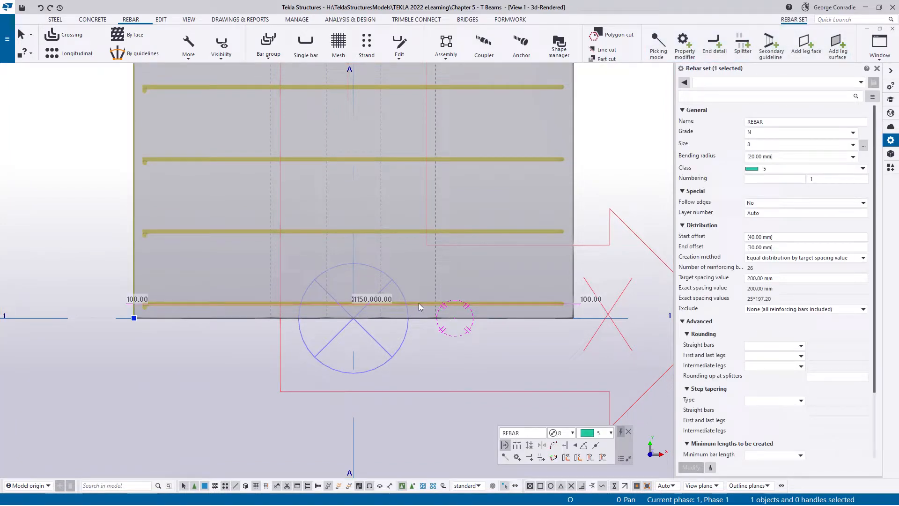
pyautogui.click(741, 47)
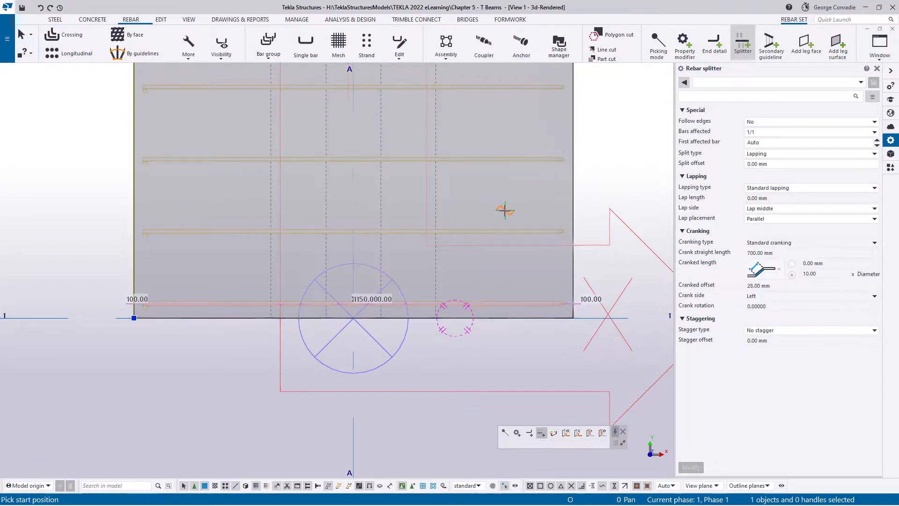
pyautogui.scroll(-2, 489, 225)
pyautogui.moveTo(426, 196); pyautogui.dragTo(440, 402, button='middle')
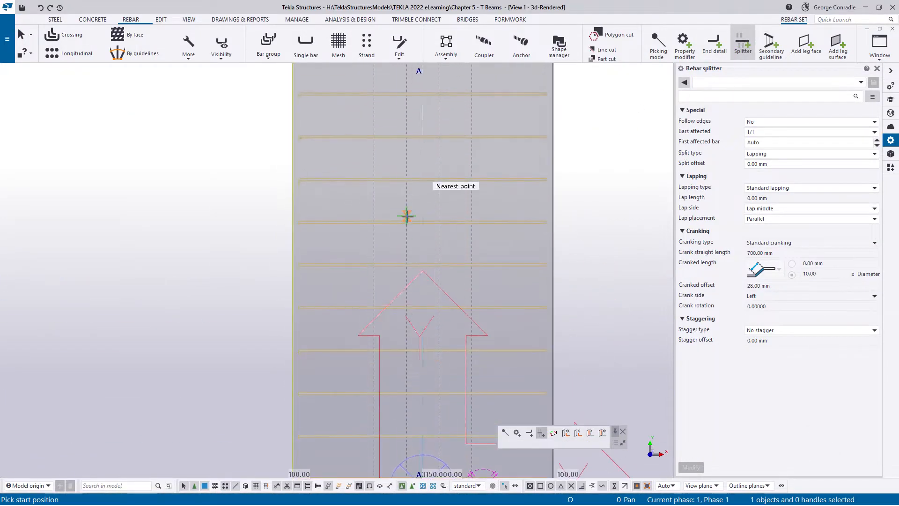
pyautogui.moveTo(407, 216); pyautogui.dragTo(406, 400, button='middle')
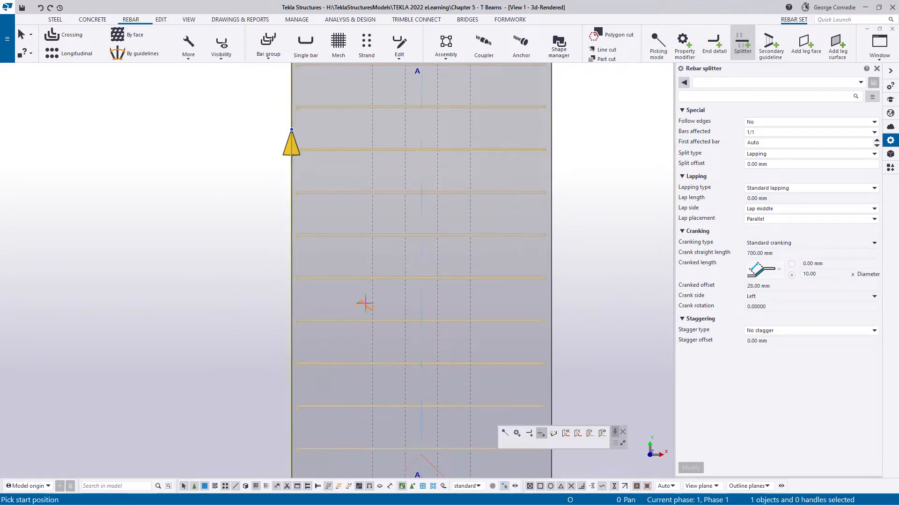
pyautogui.scroll(-3, 371, 293)
pyautogui.moveTo(399, 362); pyautogui.dragTo(418, 97, button='middle')
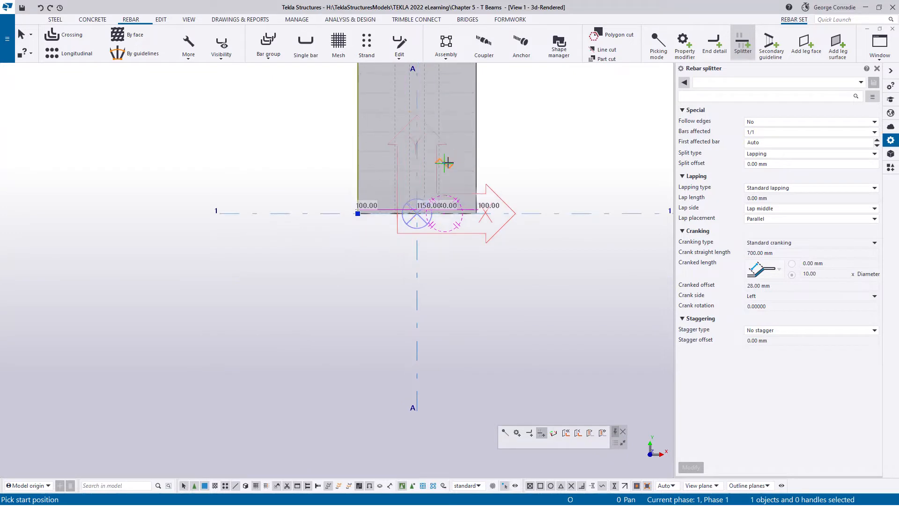
pyautogui.scroll(5, 447, 163)
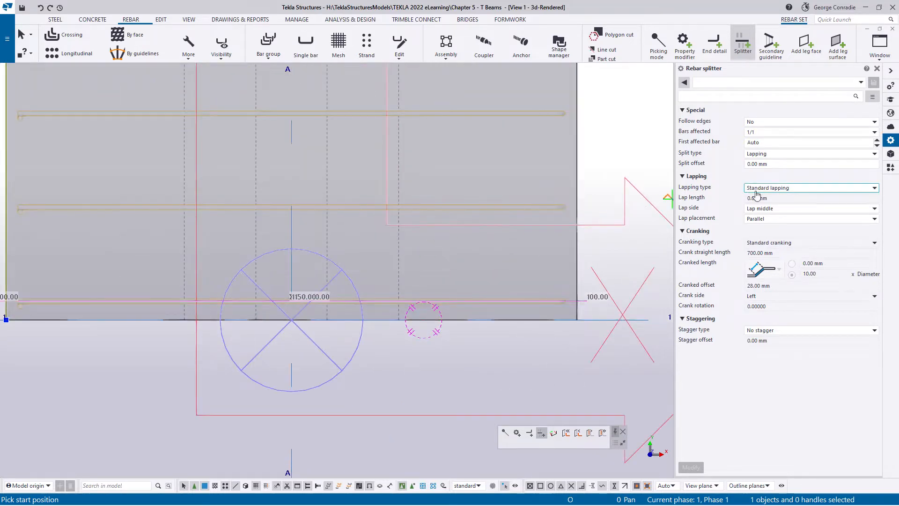
pyautogui.click(759, 209)
pyautogui.click(759, 229)
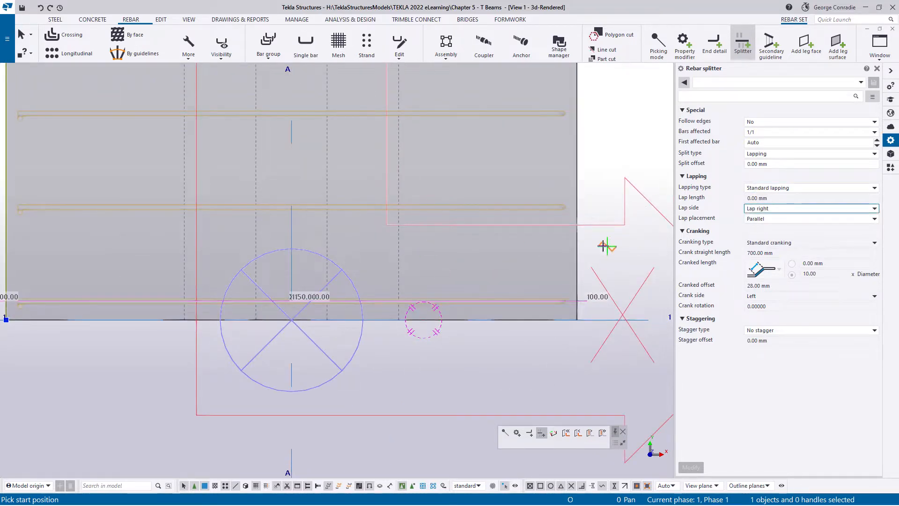
pyautogui.click(399, 311)
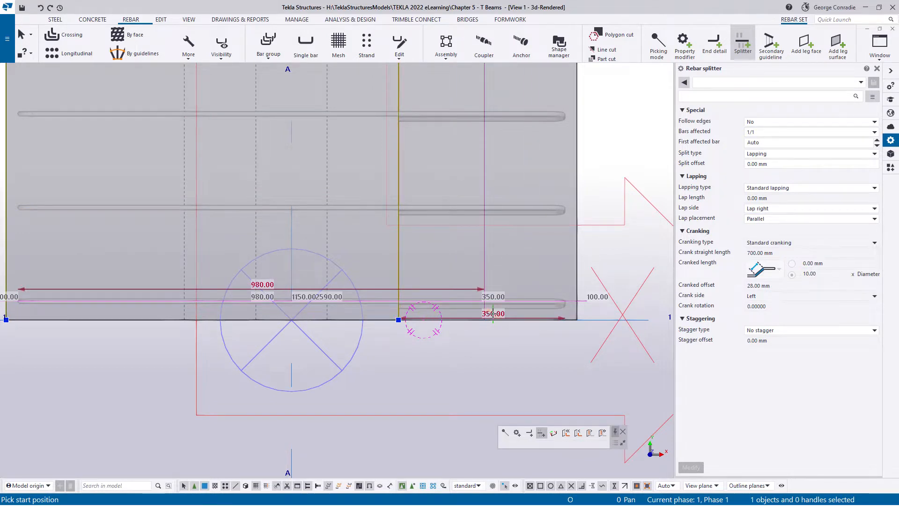
# - Add a second splitter with lap side Lap left along the haunch's opposite outer edge on the -X side
pyautogui.click(765, 208)
pyautogui.click(759, 225)
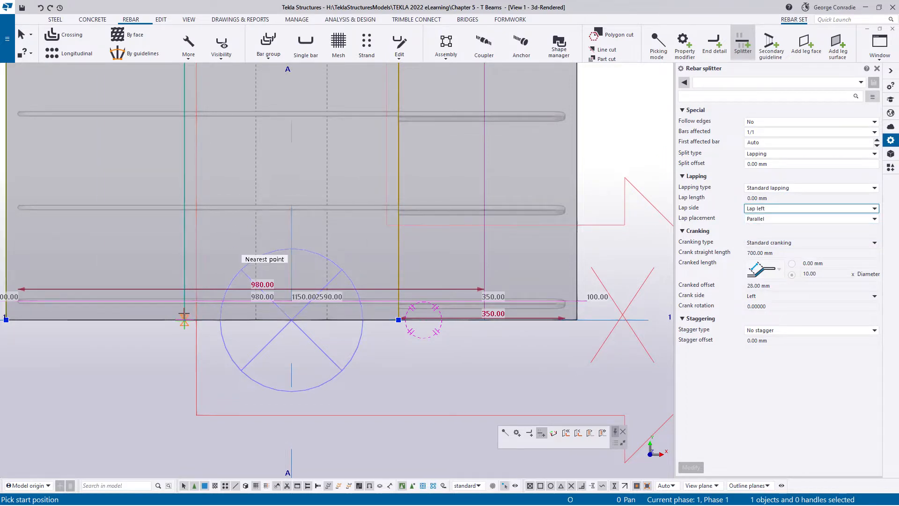
pyautogui.rightClick(261, 231)
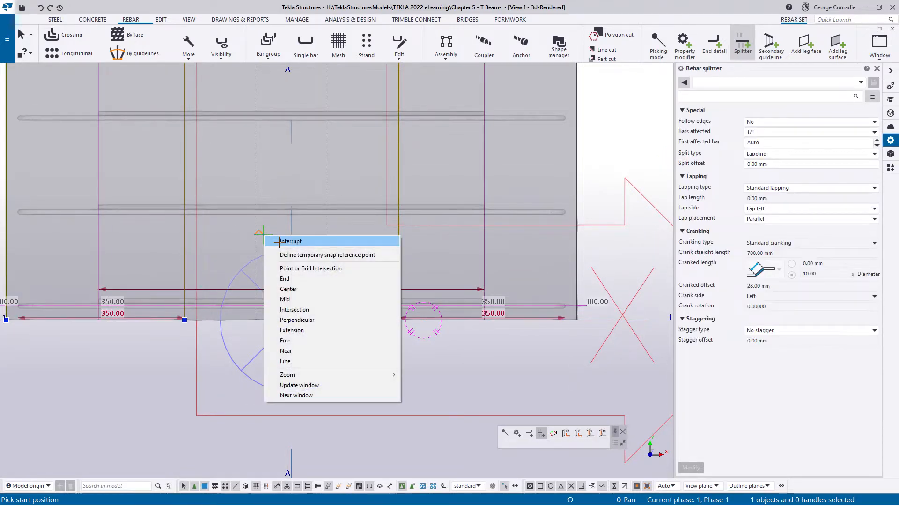
pyautogui.click(281, 240)
# - Copy both splitters linearly from the flange's underside to its top face, one copy with dZ 150 mm
pyautogui.click(365, 307)
pyautogui.keyDown('ctrl'); pyautogui.moveTo(364, 309); pyautogui.dragTo(488, 230, button='middle'); pyautogui.keyUp('ctrl')
pyautogui.scroll(3, 488, 229)
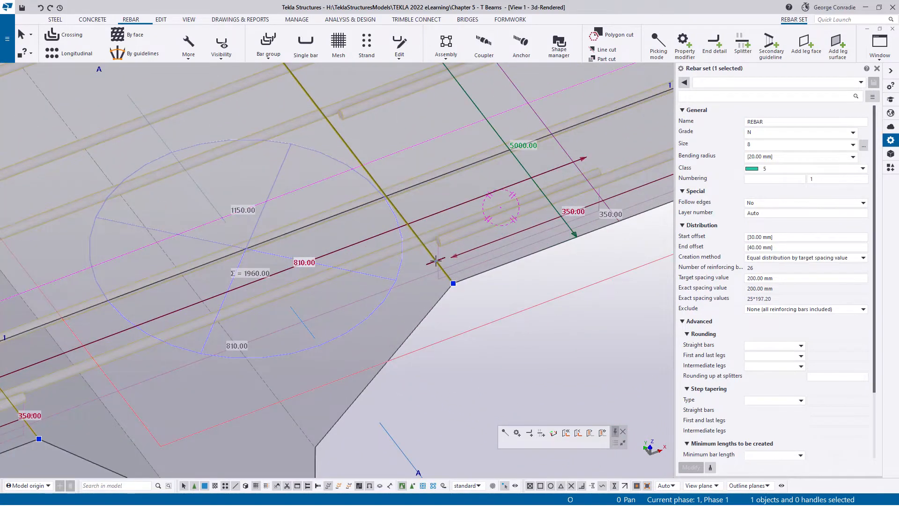
pyautogui.scroll(-4, 436, 260)
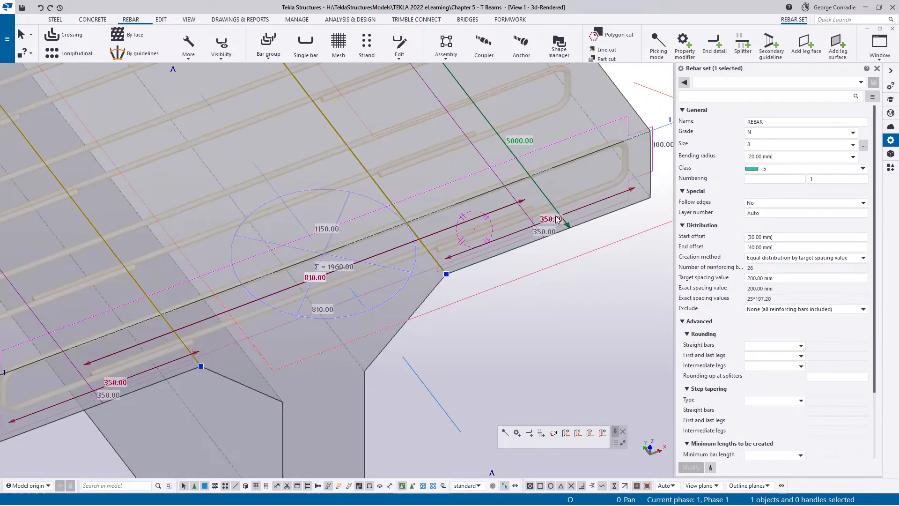
pyautogui.moveTo(209, 341); pyautogui.dragTo(259, 295, button='middle')
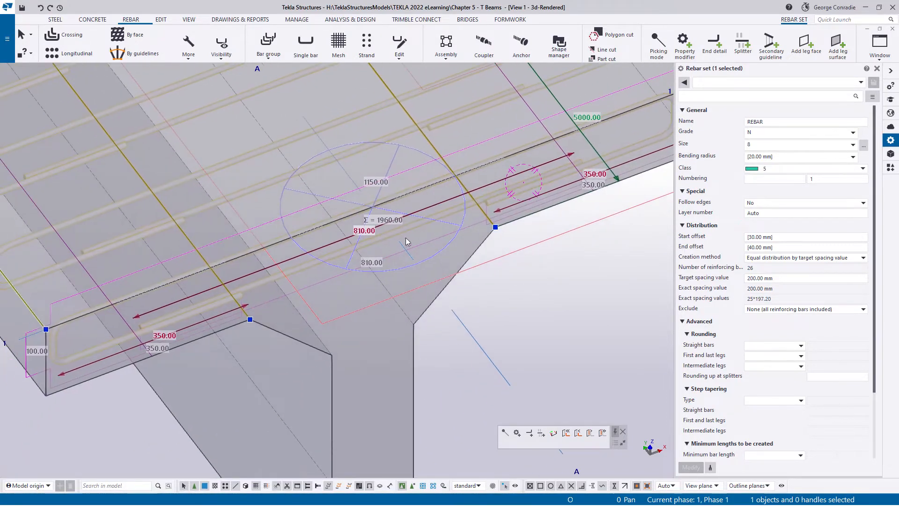
pyautogui.click(239, 305)
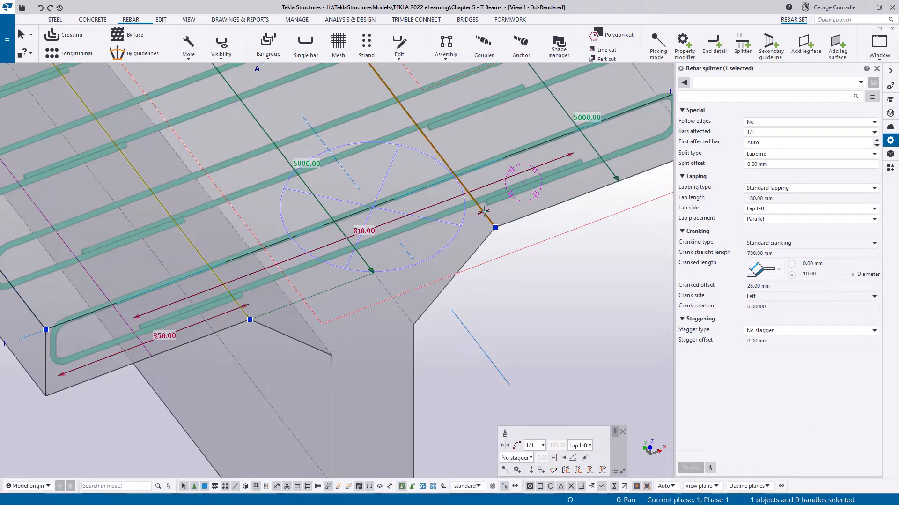
pyautogui.keyDown('ctrl'); pyautogui.click(484, 212); pyautogui.keyUp('ctrl')
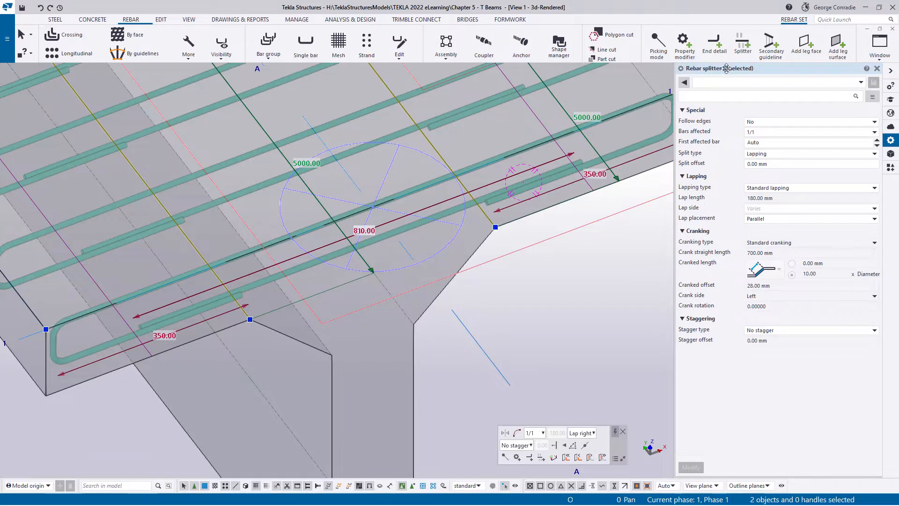
pyautogui.scroll(-2, 479, 293)
pyautogui.moveTo(508, 282); pyautogui.dragTo(462, 293, button='middle')
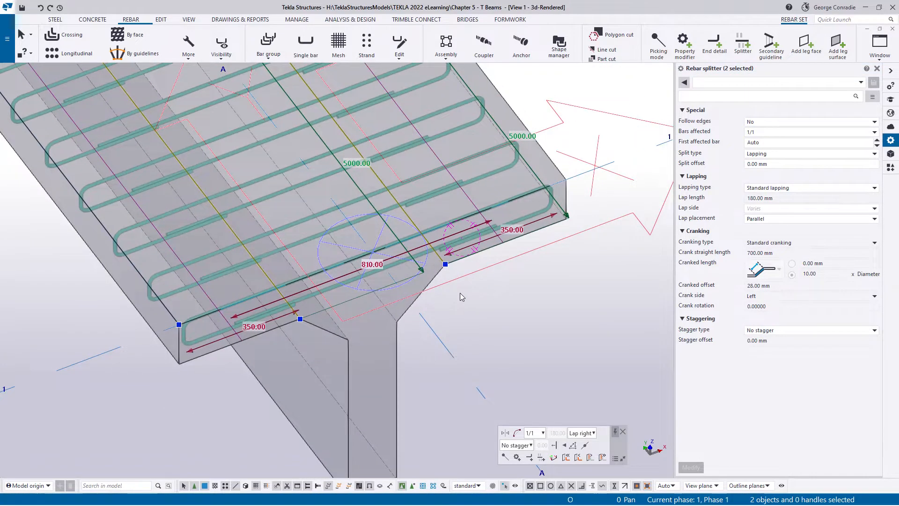
pyautogui.rightClick(460, 293)
pyautogui.moveTo(487, 324)
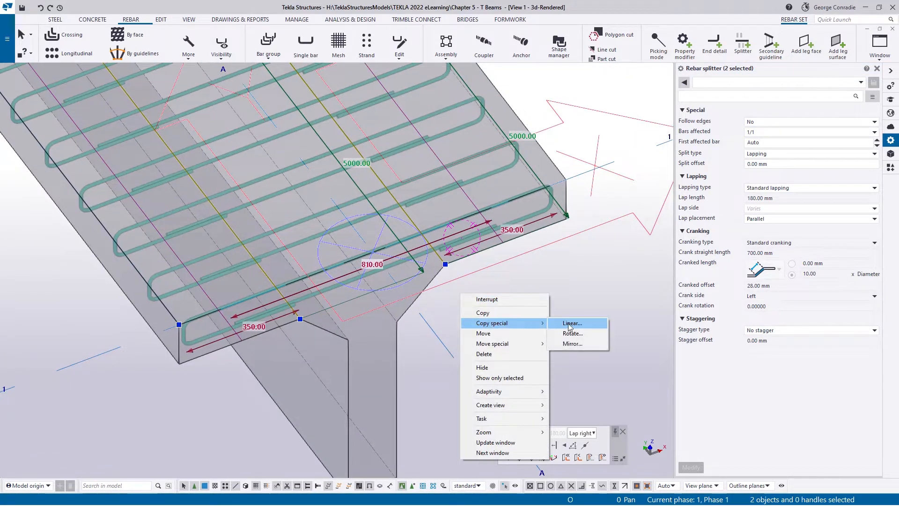
pyautogui.click(569, 324)
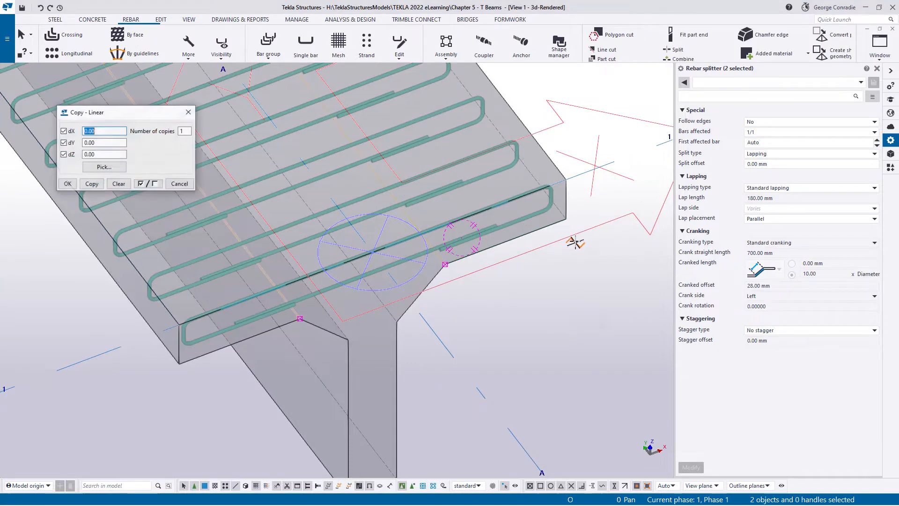
pyautogui.click(567, 218)
pyautogui.click(565, 179)
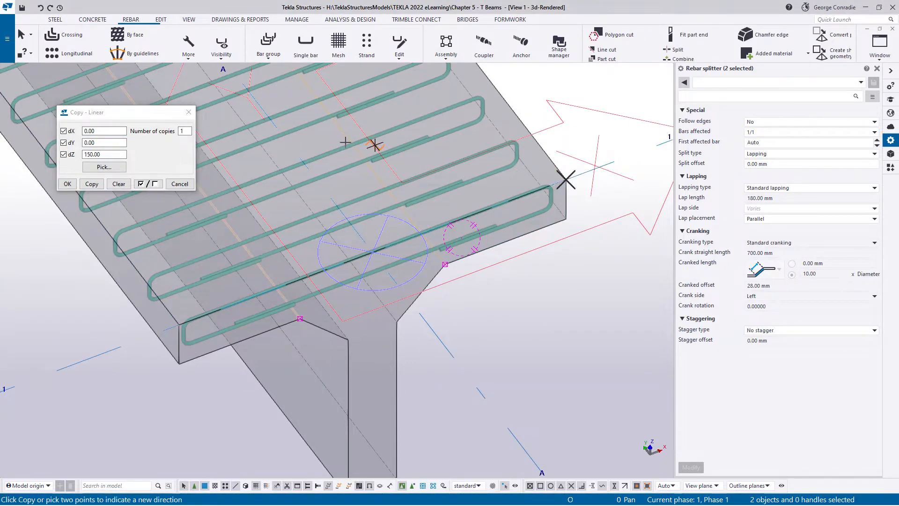
pyautogui.click(91, 183)
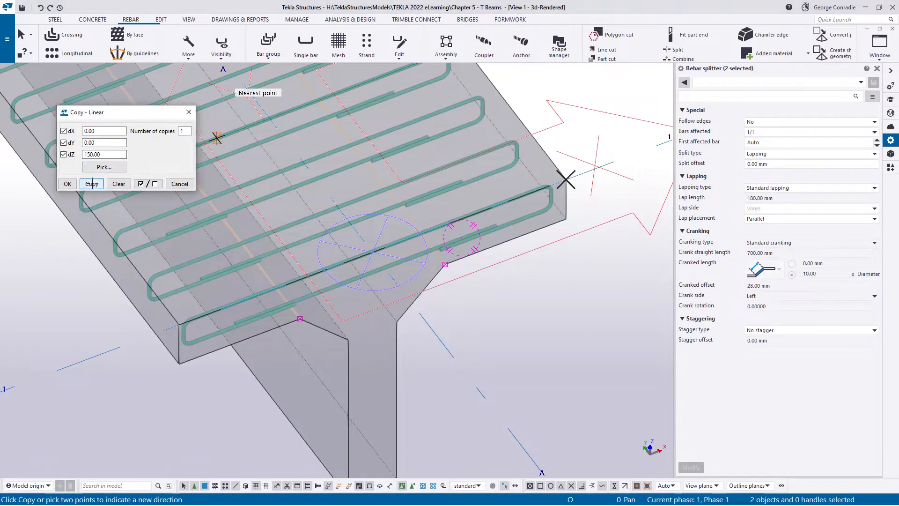
# - End the linear copy of the splitters and clear the selection
pyautogui.click(177, 184)
pyautogui.rightClick(606, 126)
pyautogui.click(633, 132)
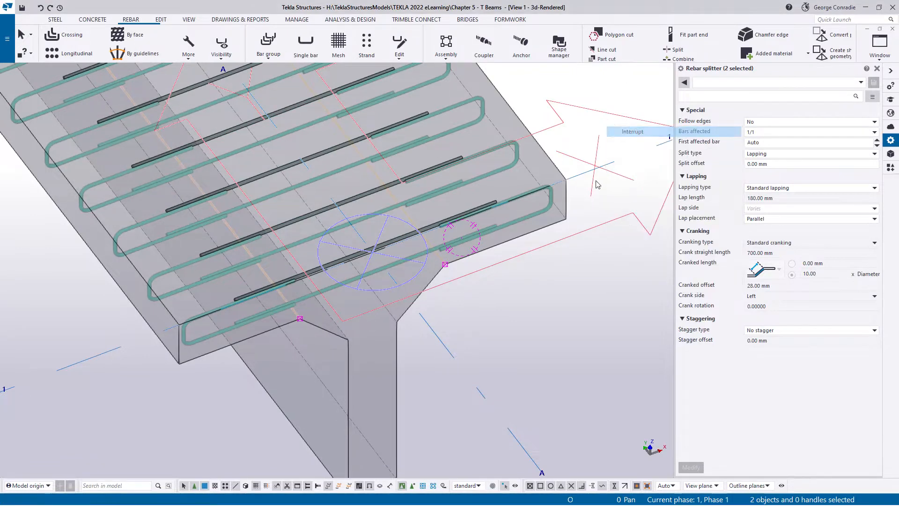
pyautogui.press('Escape')
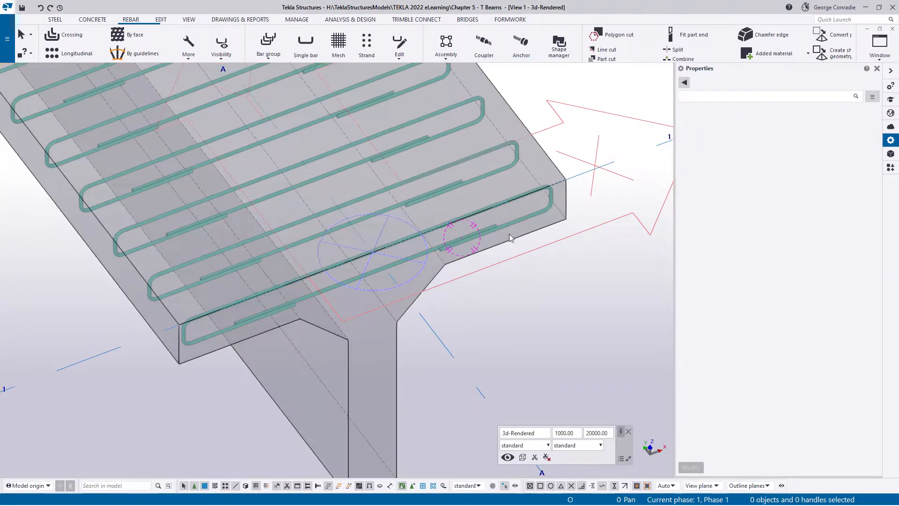
# - Move the stirrup set's two lapping splitters linearly from the flange's underside to its top face, with dZ 150 mm
pyautogui.click(481, 232)
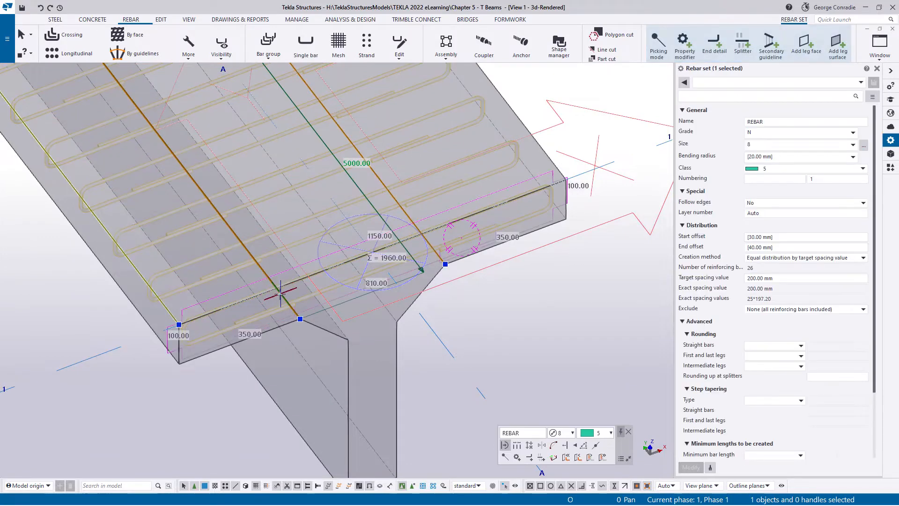
pyautogui.click(427, 238)
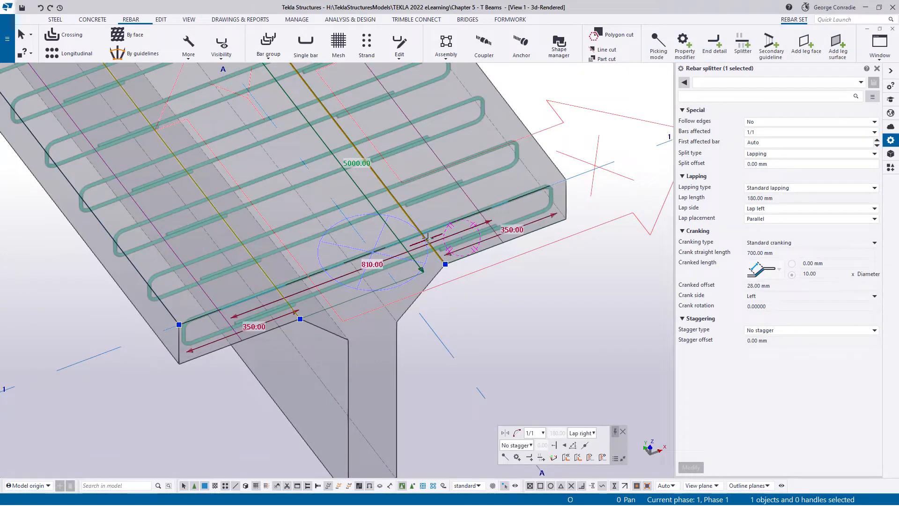
pyautogui.rightClick(427, 238)
pyautogui.moveTo(463, 289)
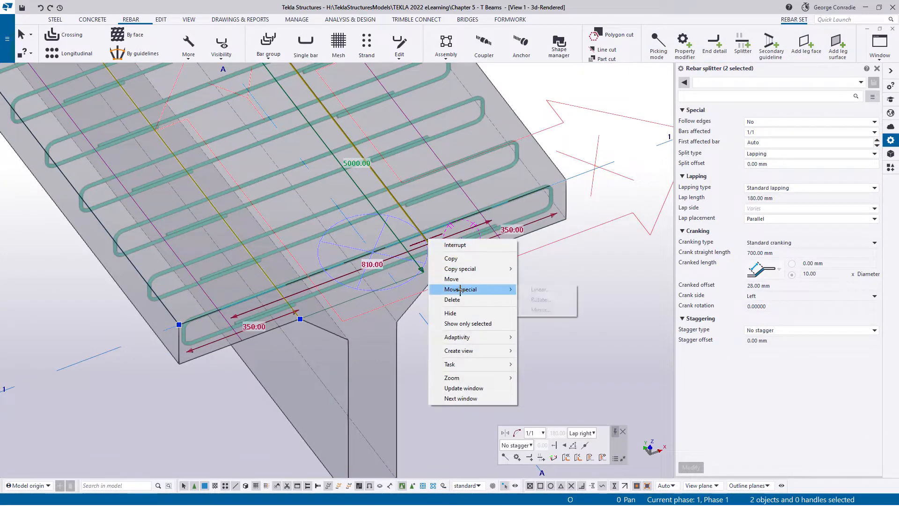
pyautogui.click(534, 289)
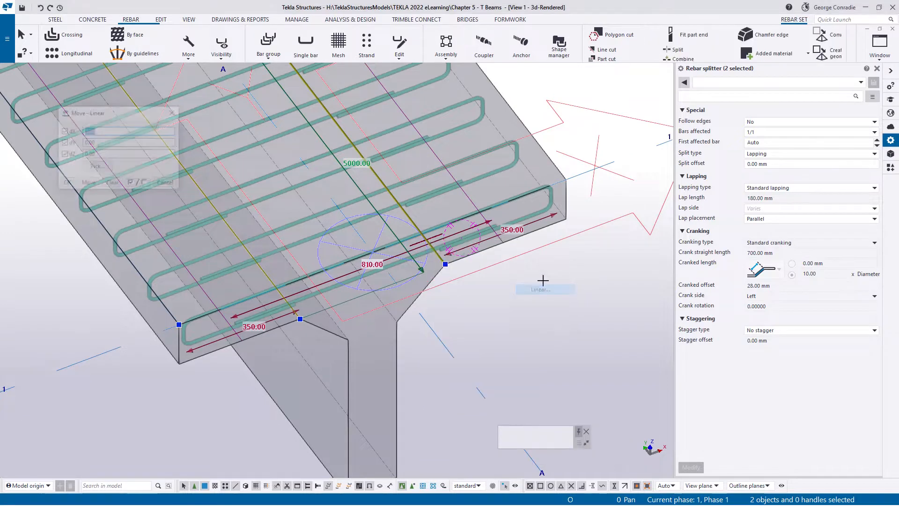
pyautogui.click(565, 219)
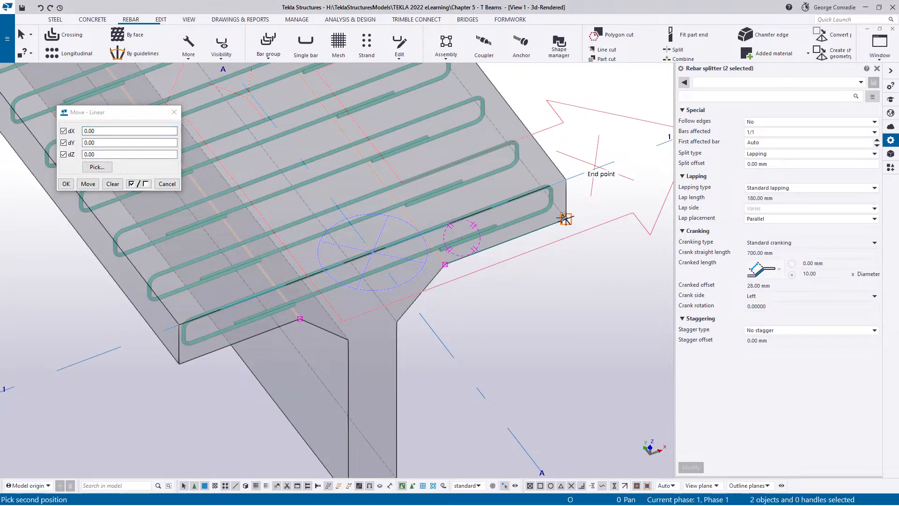
pyautogui.click(566, 180)
pyautogui.click(88, 184)
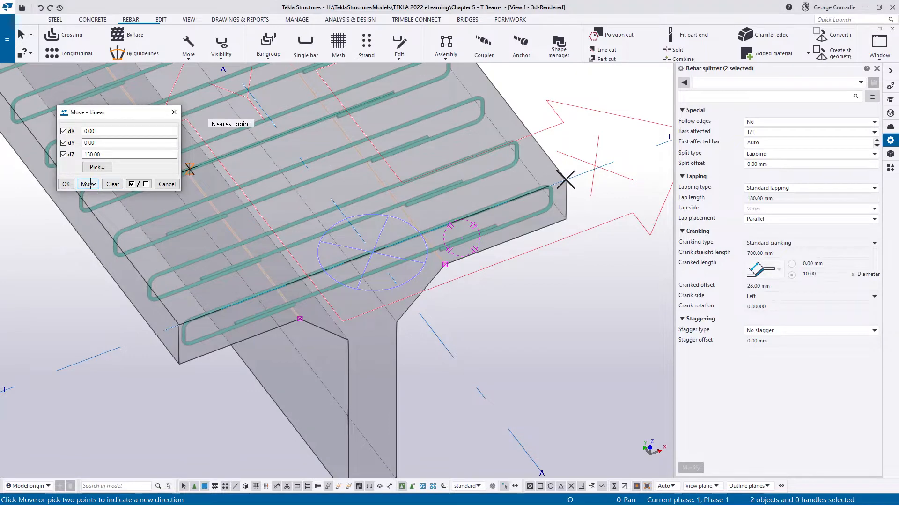
pyautogui.click(167, 183)
pyautogui.rightClick(392, 157)
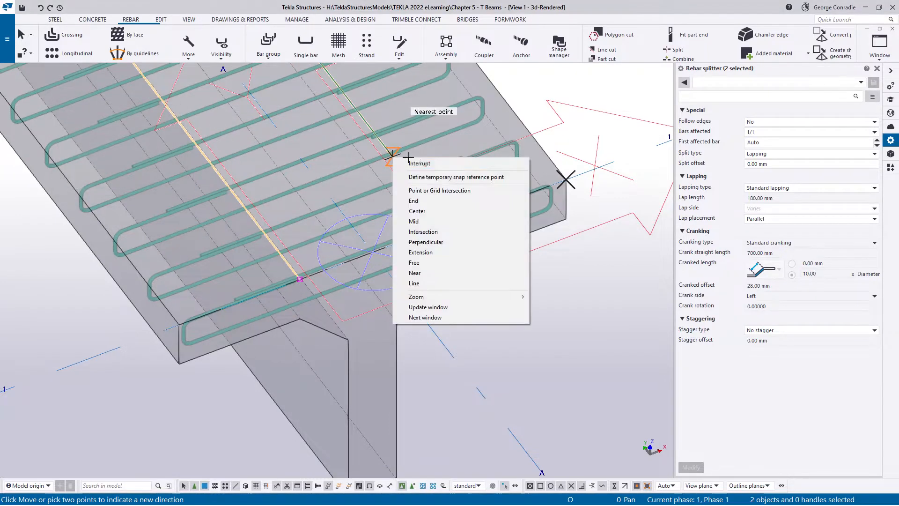
pyautogui.click(416, 162)
pyautogui.click(465, 270)
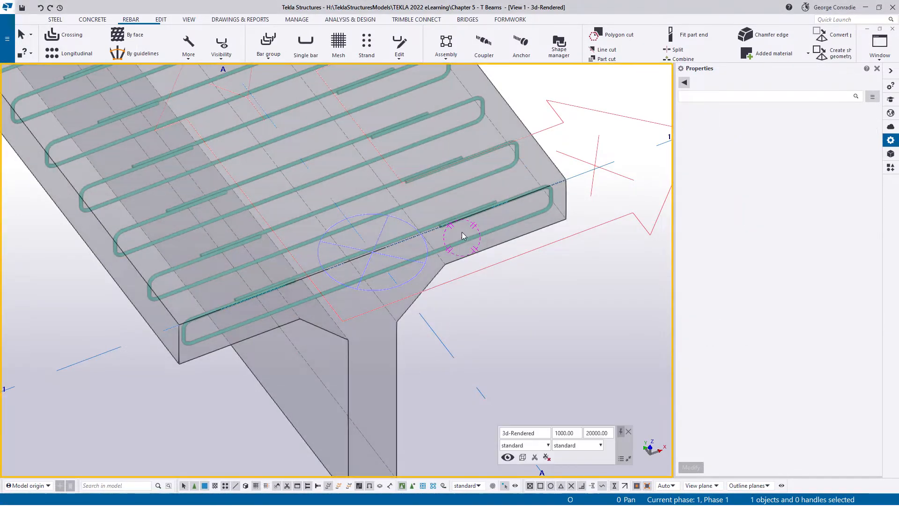
# - Examine the stirrups' lap splices close up at the beam's end, and the whole beam in plan and 3D
pyautogui.keyDown('ctrl'); pyautogui.moveTo(467, 236); pyautogui.dragTo(497, 209, button='middle'); pyautogui.keyUp('ctrl')
pyautogui.scroll(4, 415, 259)
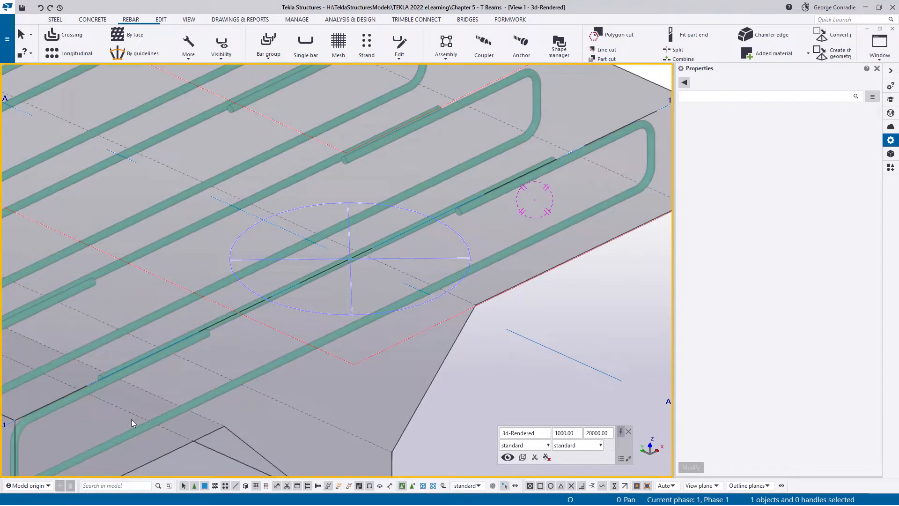
pyautogui.scroll(-4, 290, 370)
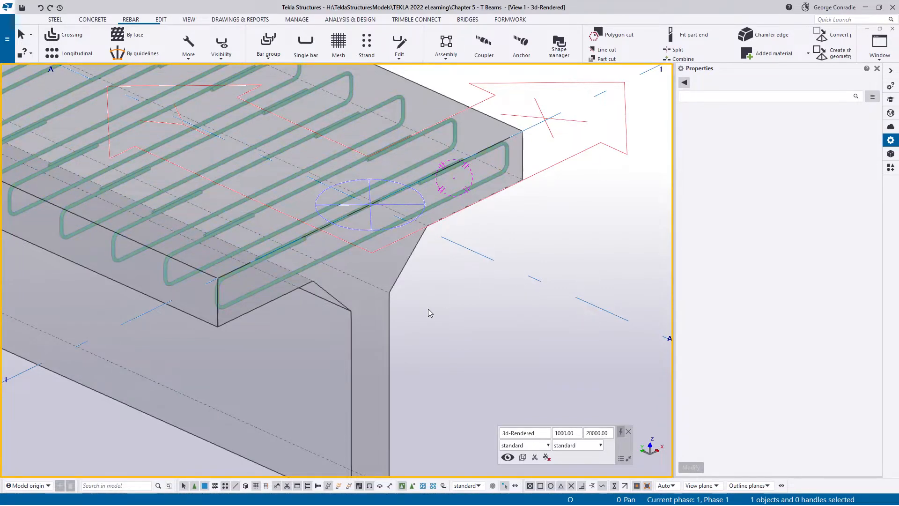
pyautogui.scroll(-4, 428, 313)
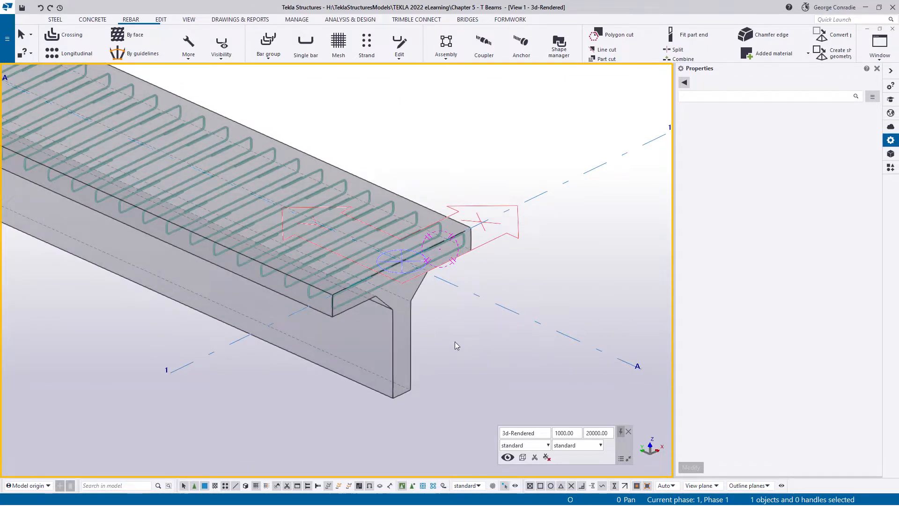
pyautogui.hotkey('ctrl', 'p')
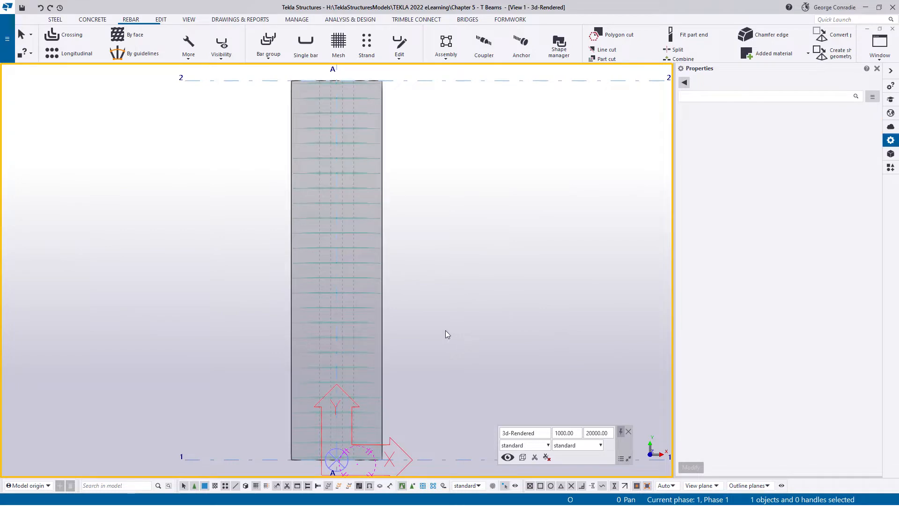
pyautogui.hotkey('ctrl', 'p')
pyautogui.keyDown('ctrl'); pyautogui.moveTo(445, 262); pyautogui.dragTo(457, 231, button='middle'); pyautogui.keyUp('ctrl')
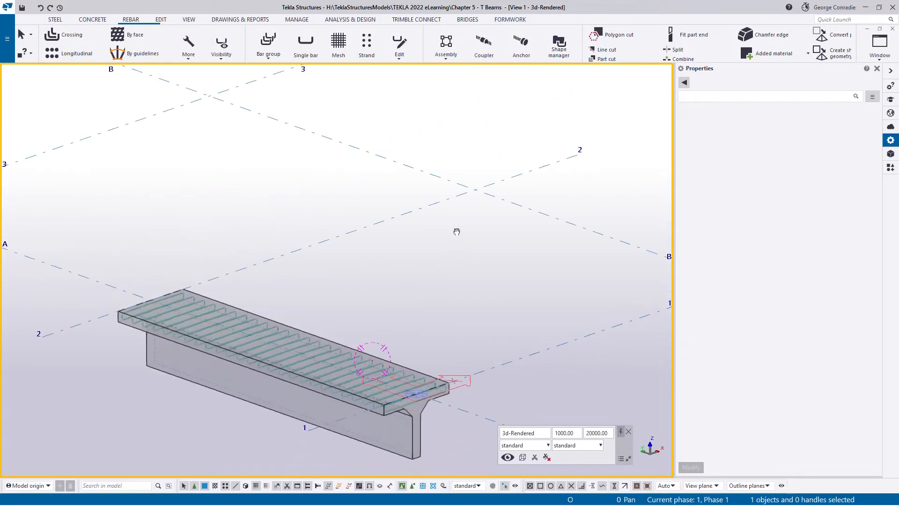
pyautogui.moveTo(409, 341); pyautogui.dragTo(458, 194, button='middle')
pyautogui.scroll(2, 458, 194)
pyautogui.keyDown('ctrl'); pyautogui.moveTo(437, 248); pyautogui.dragTo(435, 243, button='middle'); pyautogui.keyUp('ctrl')
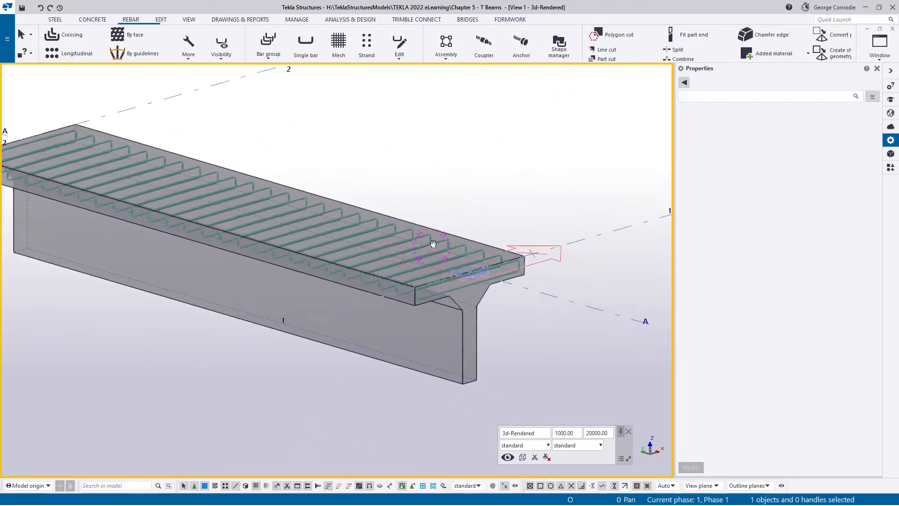
# - Create a class 2 crossing rebar set around the beam's web, with the guideline's upper end lowered from the flange's top to its underside
pyautogui.click(65, 38)
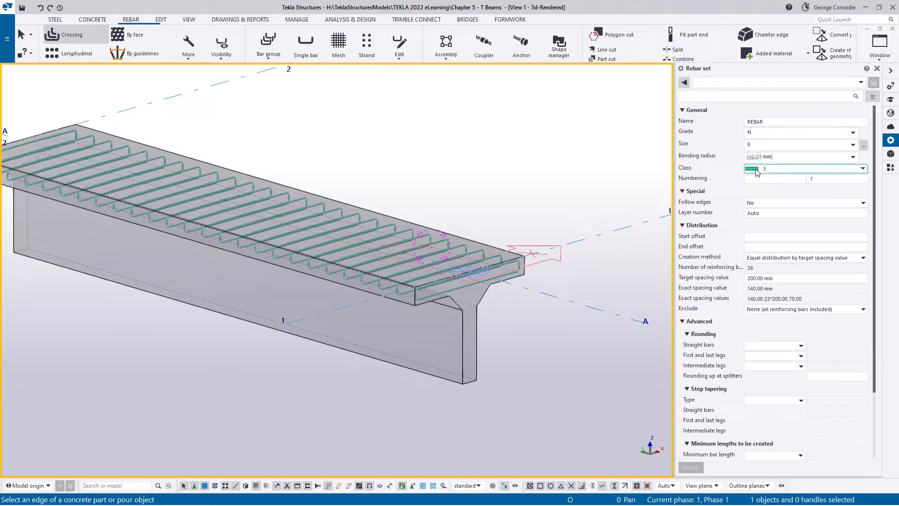
pyautogui.click(756, 169)
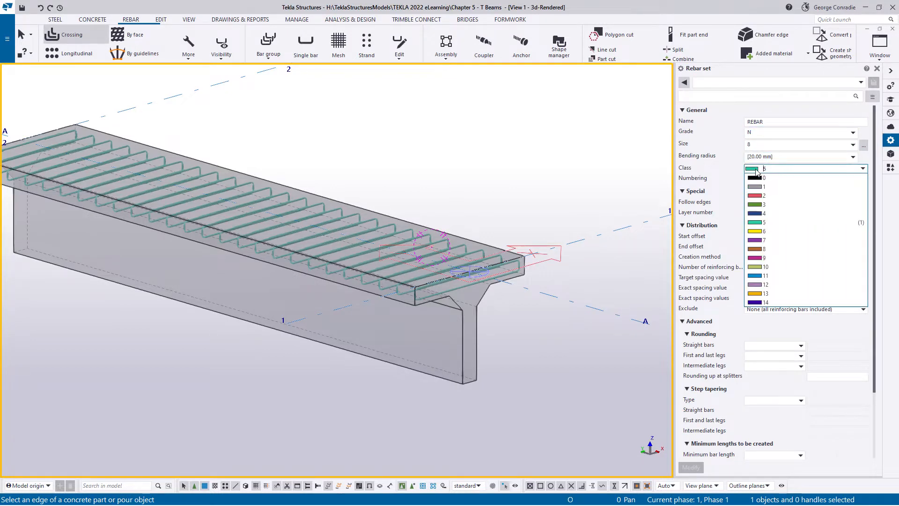
pyautogui.click(754, 195)
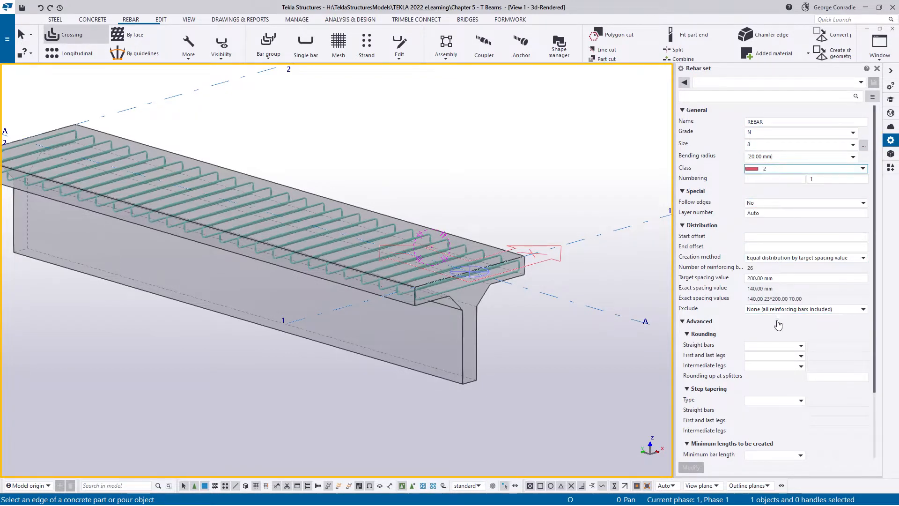
pyautogui.click(477, 345)
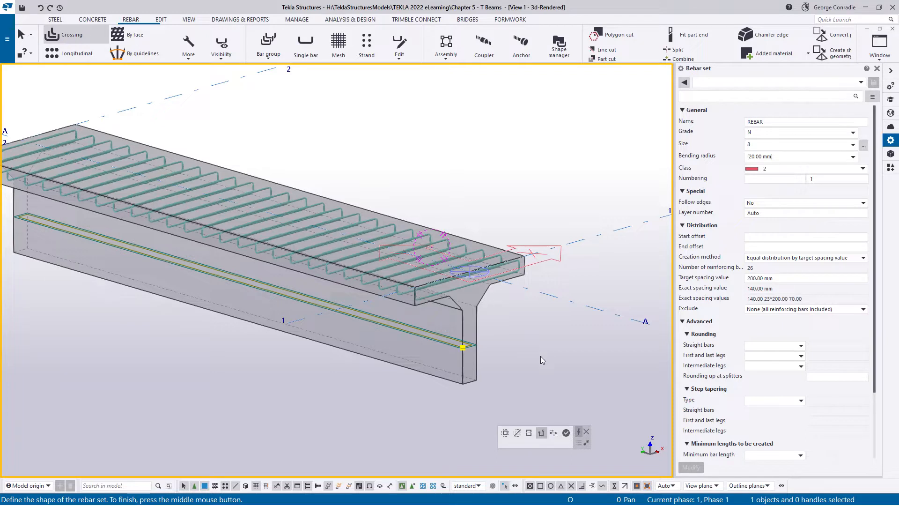
pyautogui.click(556, 439)
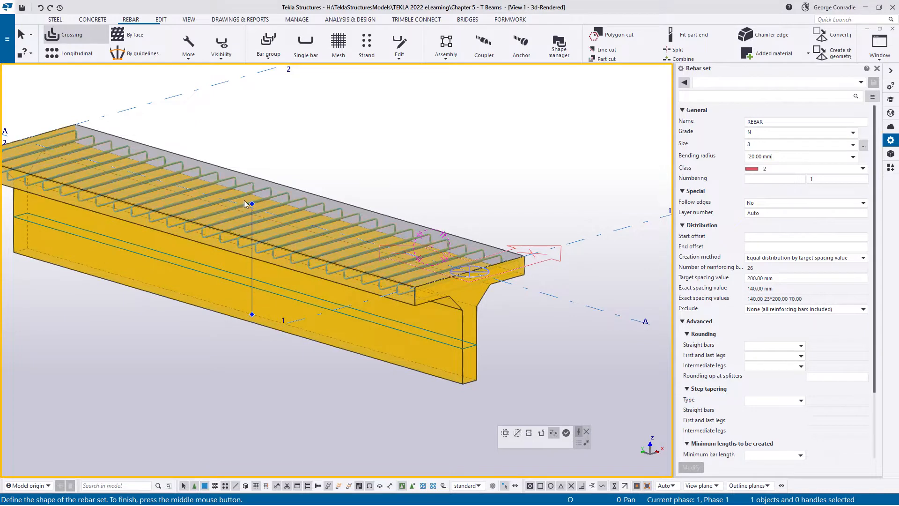
pyautogui.moveTo(252, 204); pyautogui.dragTo(490, 285)
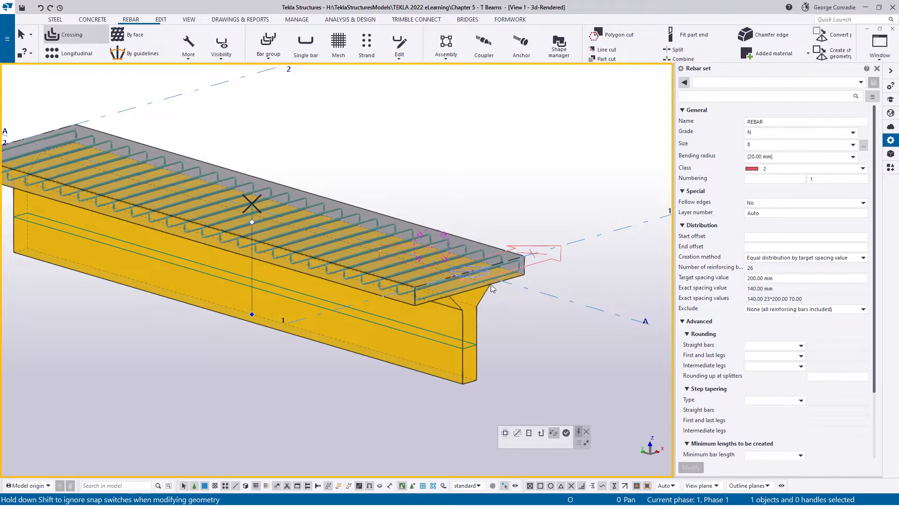
pyautogui.click(566, 437)
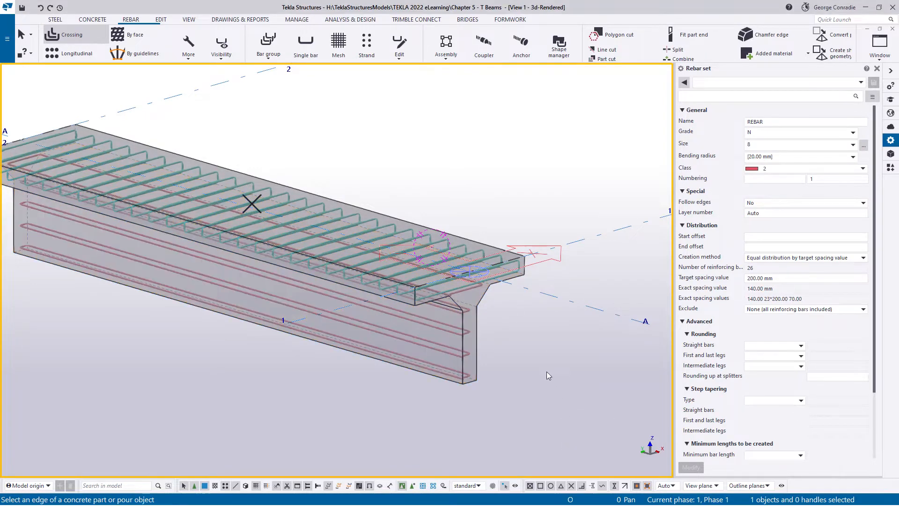
pyautogui.rightClick(525, 318)
pyautogui.click(543, 324)
# - Delete the web rebar set's two leg faces on the underside of the flange overhangs
pyautogui.scroll(3, 468, 303)
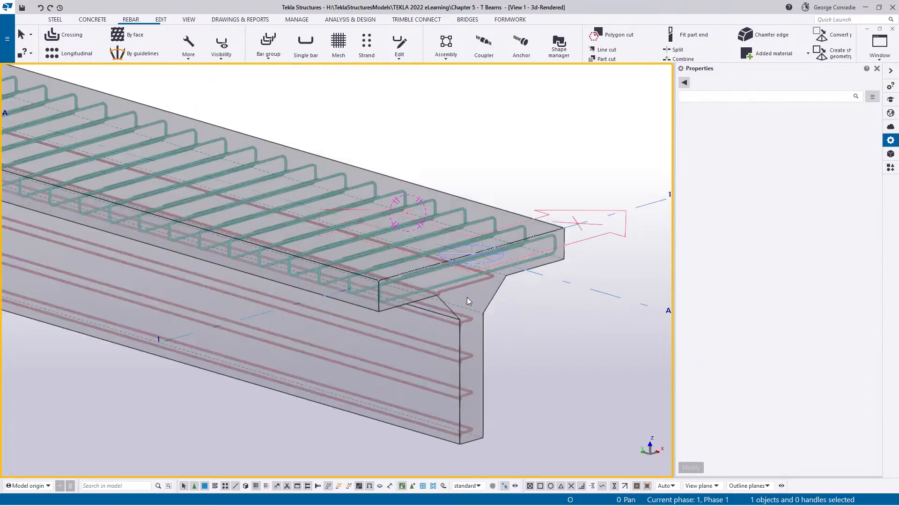
pyautogui.keyDown('ctrl'); pyautogui.moveTo(461, 284); pyautogui.dragTo(279, 126, button='middle'); pyautogui.keyUp('ctrl')
pyautogui.click(228, 48)
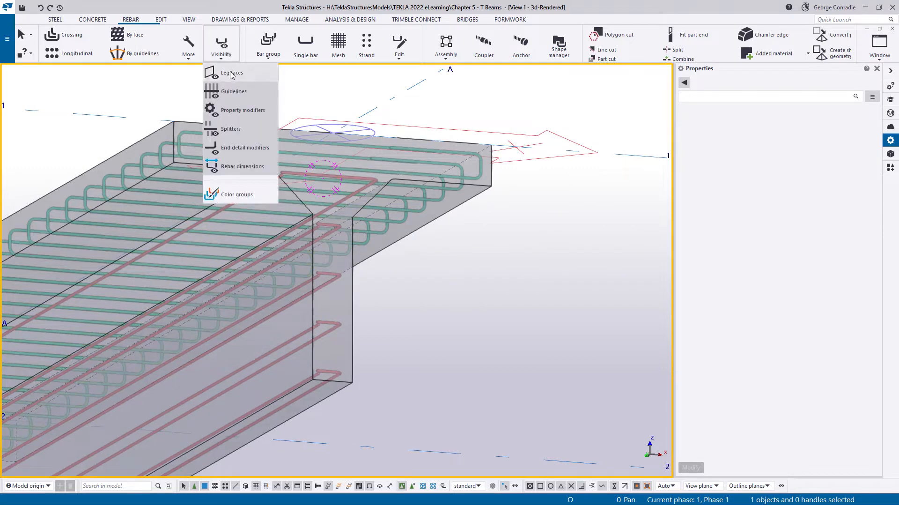
pyautogui.click(434, 304)
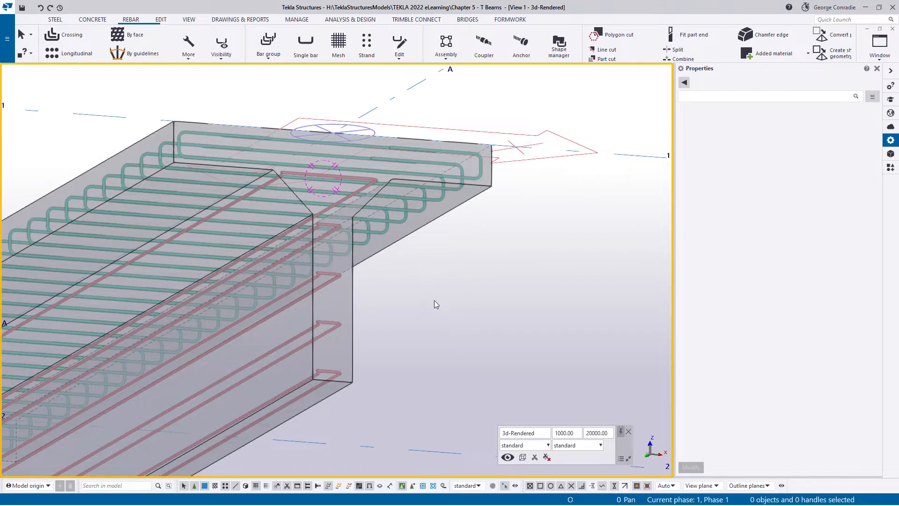
pyautogui.click(338, 322)
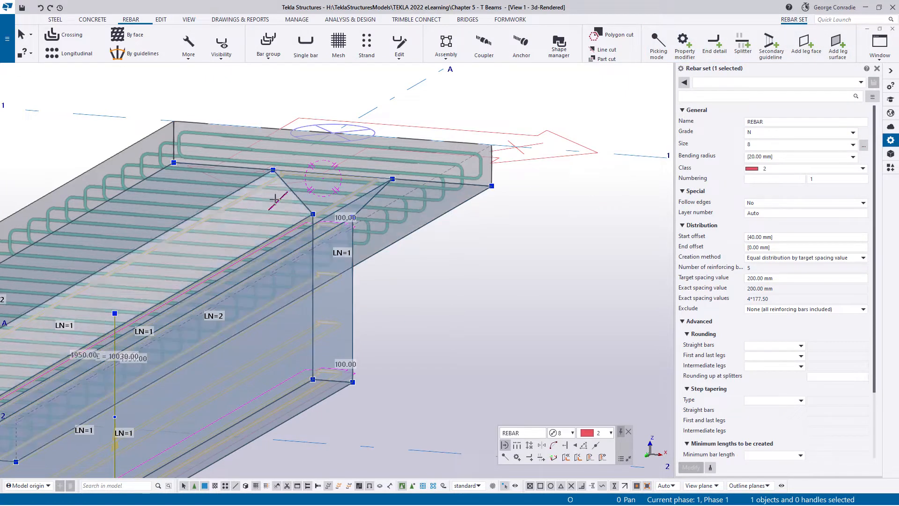
pyautogui.click(407, 205)
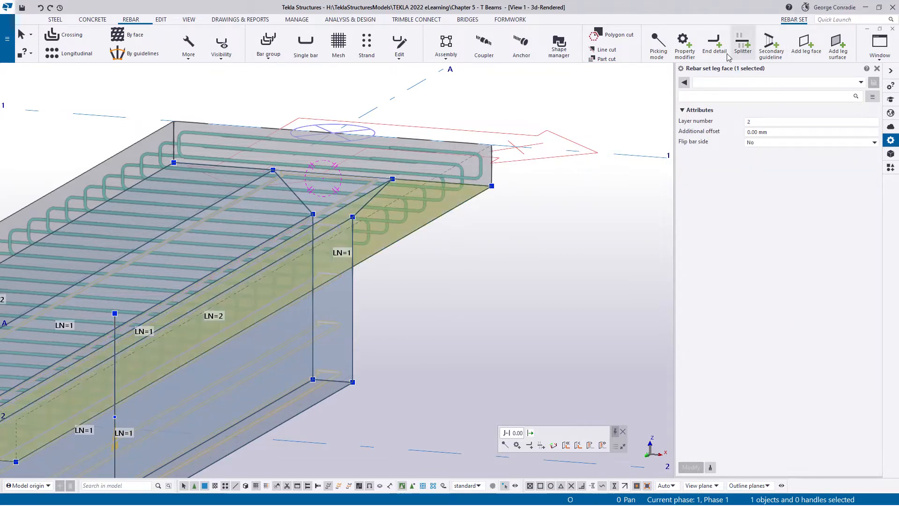
pyautogui.click(555, 282)
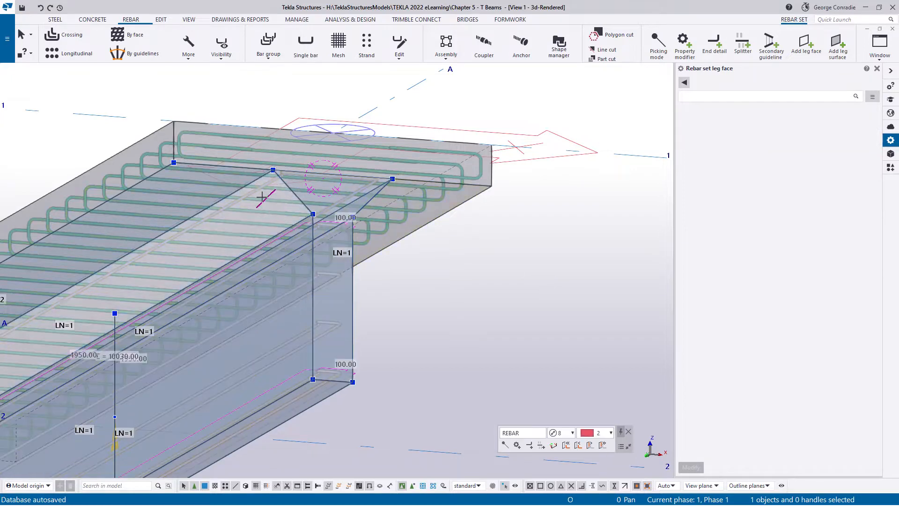
pyautogui.click(207, 179)
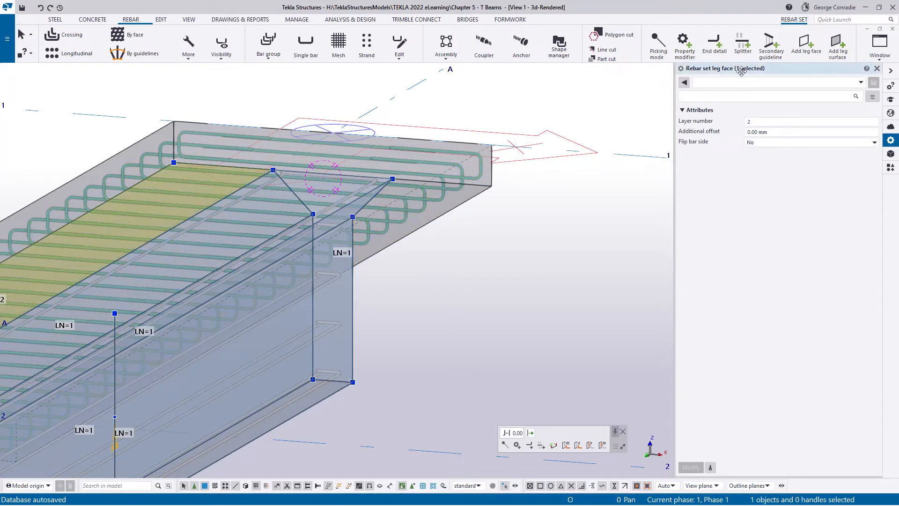
pyautogui.click(518, 261)
# - Add a leg face to the web rebar set along the flange's underside, picking the haunch's upper corners at both beam ends in multi-point mode
pyautogui.keyDown('ctrl'); pyautogui.moveTo(486, 305); pyautogui.dragTo(450, 305, button='middle'); pyautogui.keyUp('ctrl')
pyautogui.scroll(5, 451, 305)
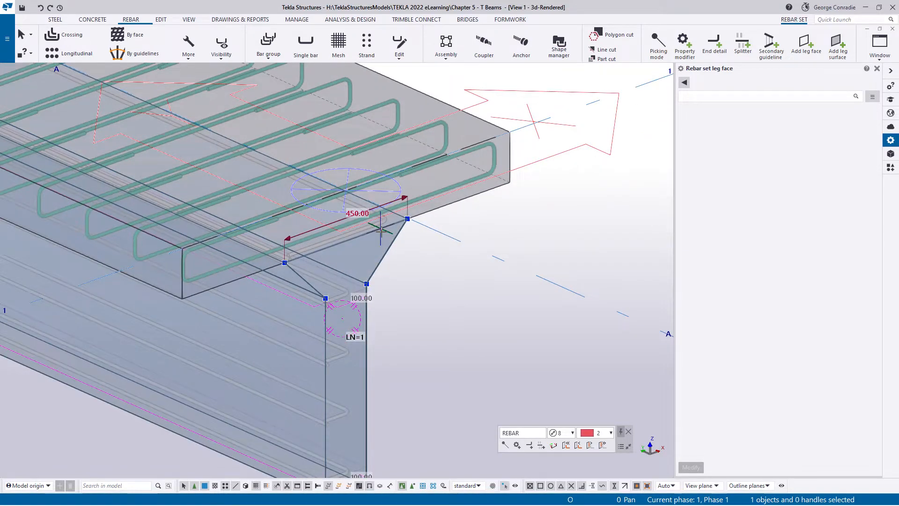
pyautogui.scroll(-2, 432, 245)
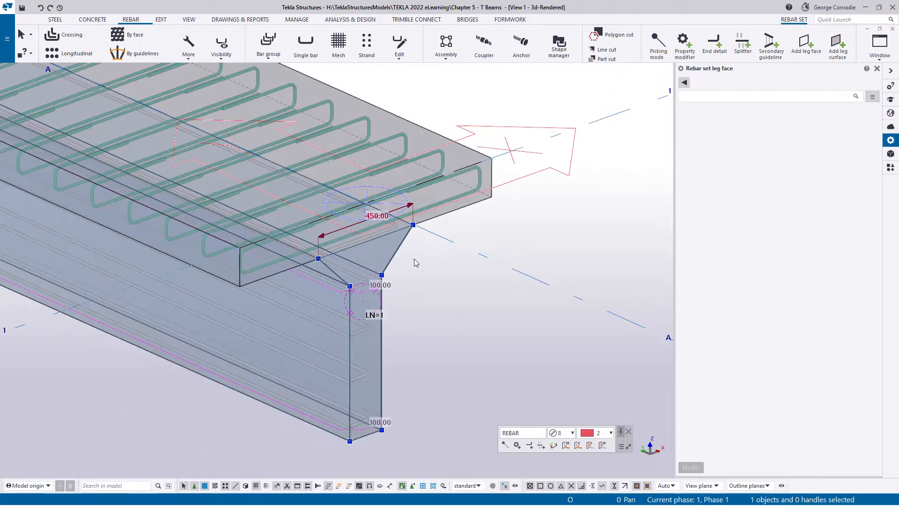
pyautogui.moveTo(414, 263); pyautogui.dragTo(476, 269, button='middle')
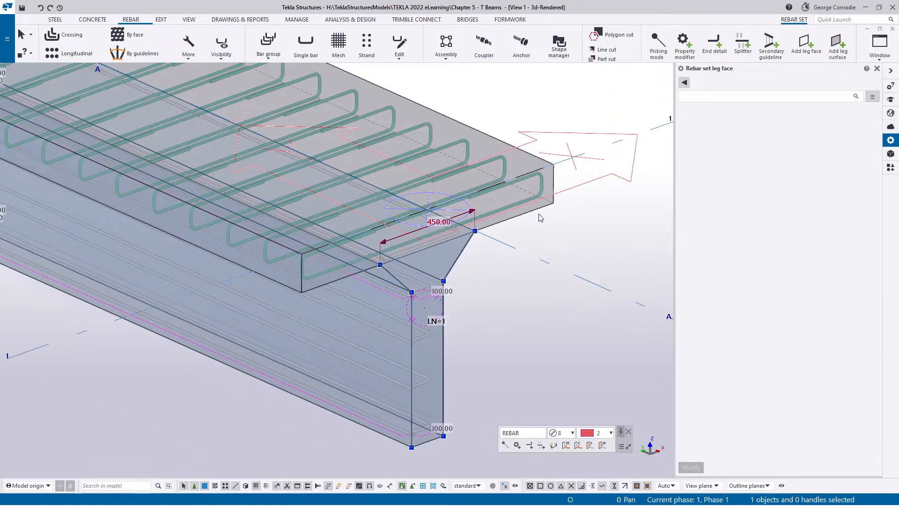
pyautogui.click(806, 45)
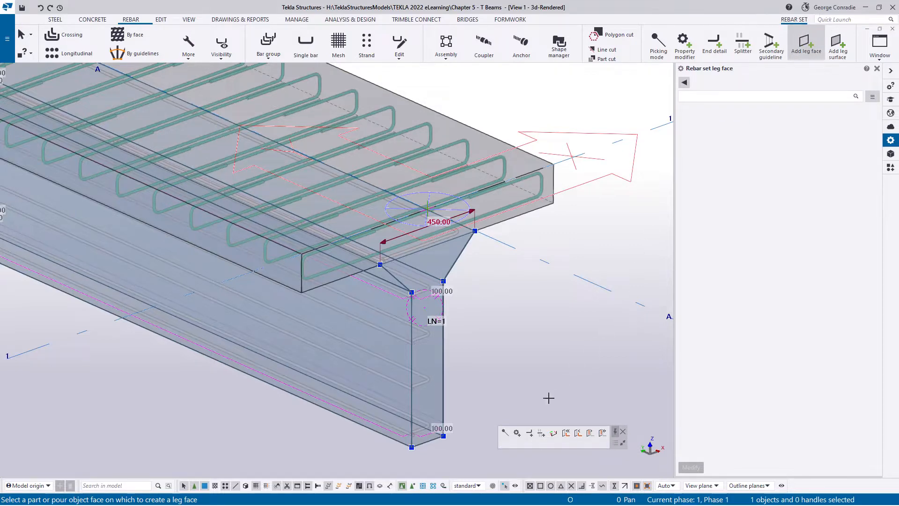
pyautogui.click(504, 433)
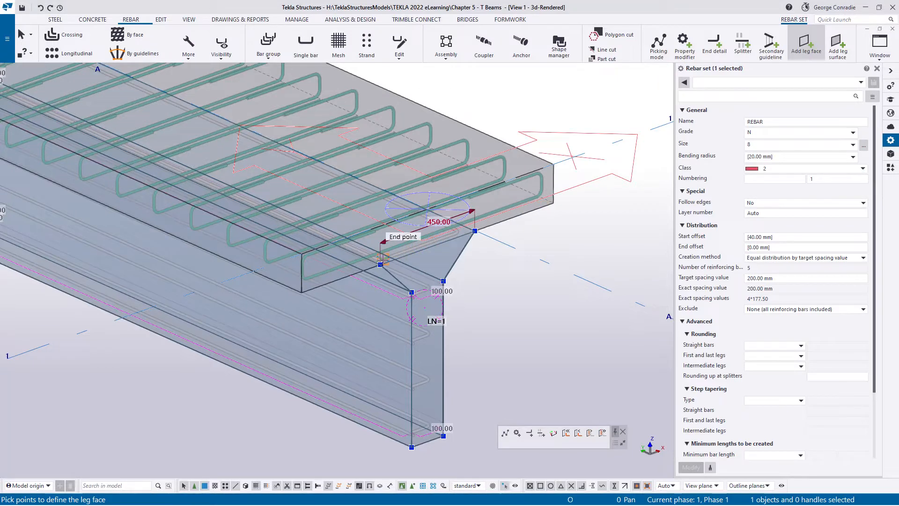
pyautogui.click(380, 264)
pyautogui.scroll(-2, 378, 264)
pyautogui.moveTo(328, 229); pyautogui.dragTo(648, 353, button='middle')
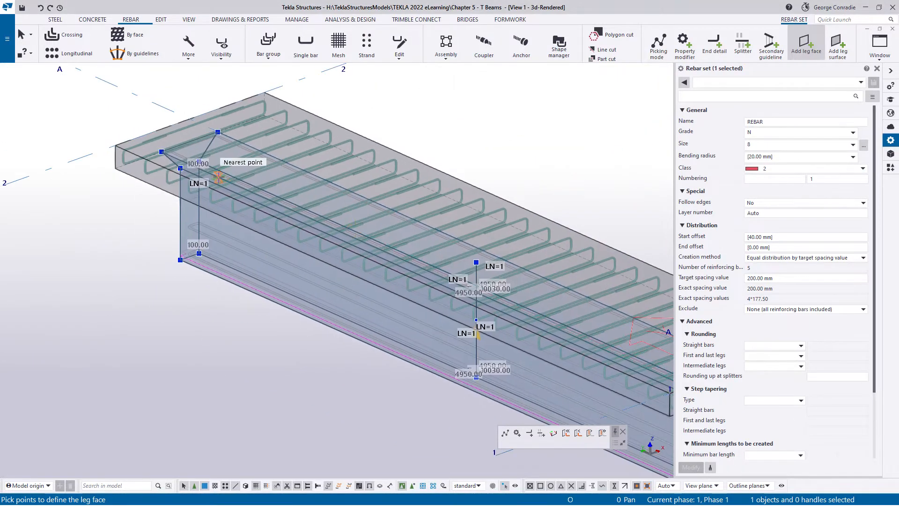
pyautogui.scroll(3, 219, 176)
pyautogui.click(95, 123)
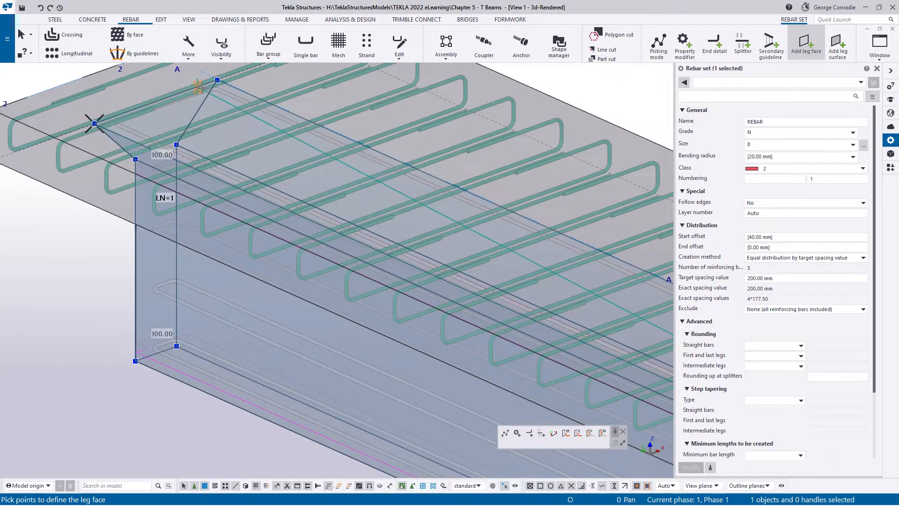
pyautogui.scroll(-2, 291, 190)
pyautogui.moveTo(422, 240); pyautogui.dragTo(28, 115, button='middle')
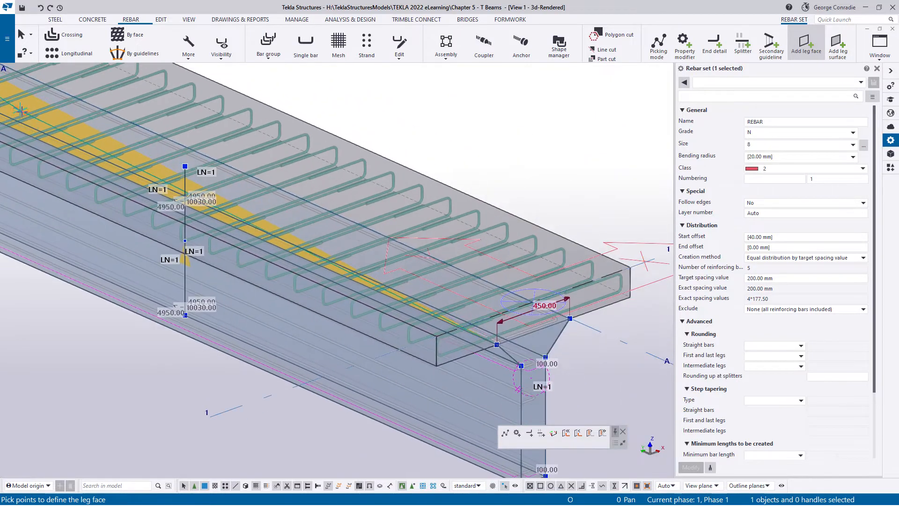
pyautogui.scroll(3, 592, 304)
pyautogui.click(542, 335)
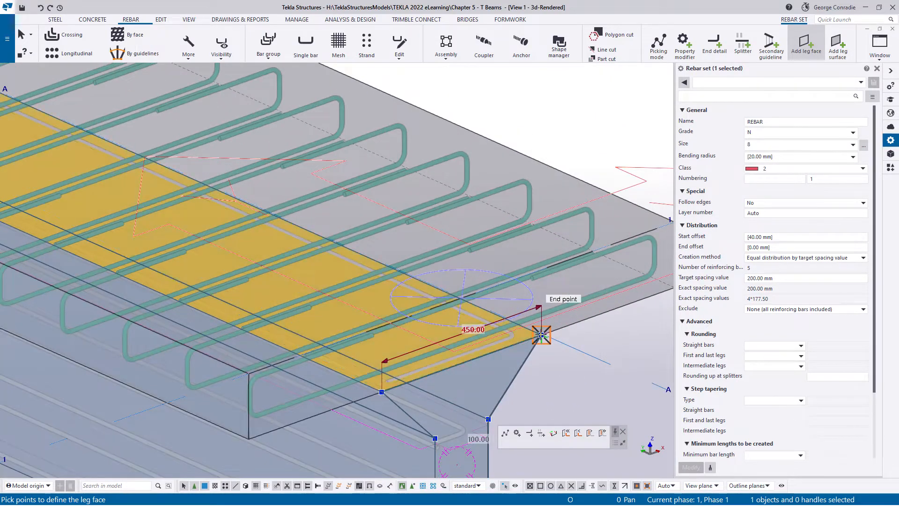
pyautogui.rightClick(555, 366)
pyautogui.click(580, 207)
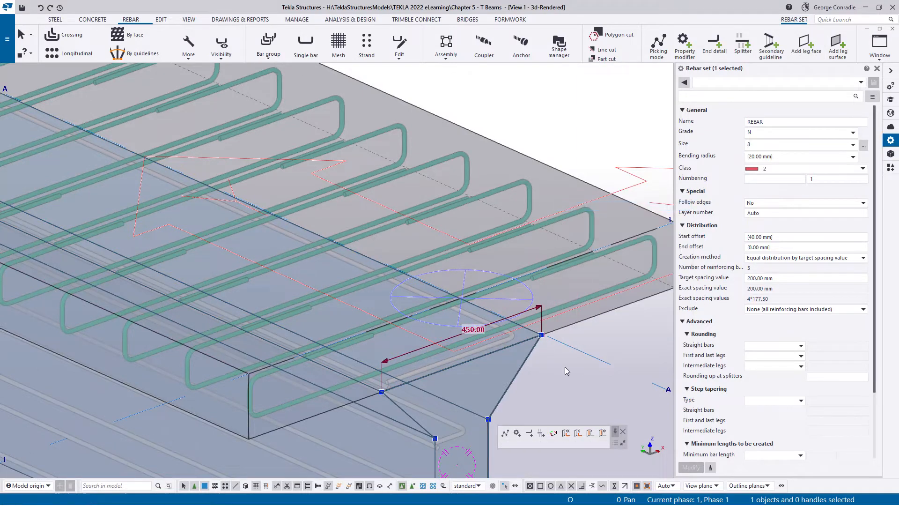
# - Set the layer number of the leg face between the haunch's upper edges to 1
pyautogui.click(565, 367)
pyautogui.keyDown('ctrl'); pyautogui.moveTo(497, 347); pyautogui.dragTo(454, 428, button='middle'); pyautogui.keyUp('ctrl')
pyautogui.click(454, 428)
pyautogui.keyDown('ctrl'); pyautogui.moveTo(446, 384); pyautogui.dragTo(451, 395, button='middle'); pyautogui.keyUp('ctrl')
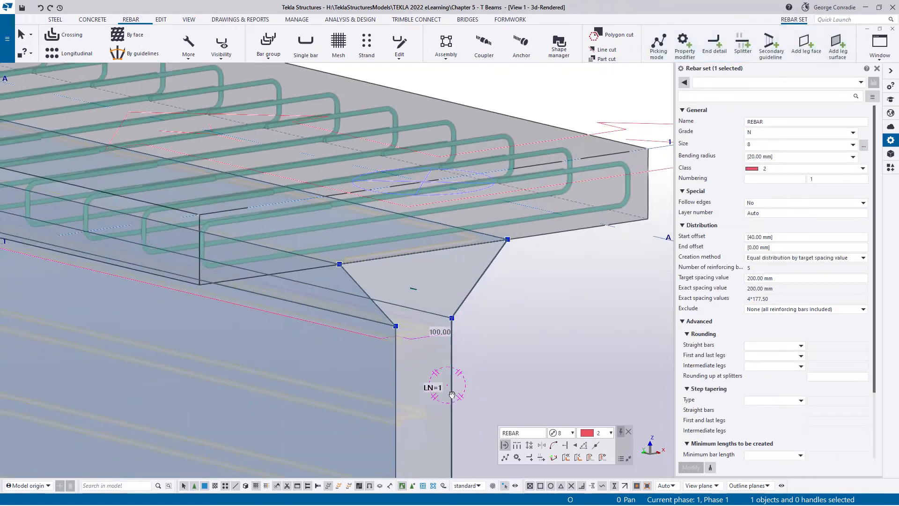
pyautogui.keyDown('ctrl'); pyautogui.moveTo(402, 255); pyautogui.dragTo(431, 282, button='middle'); pyautogui.keyUp('ctrl')
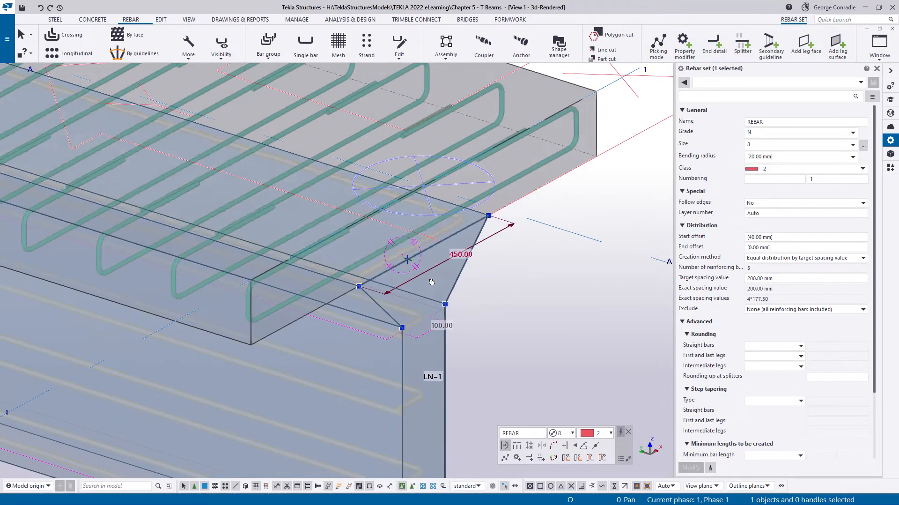
pyautogui.click(314, 210)
pyautogui.click(760, 122)
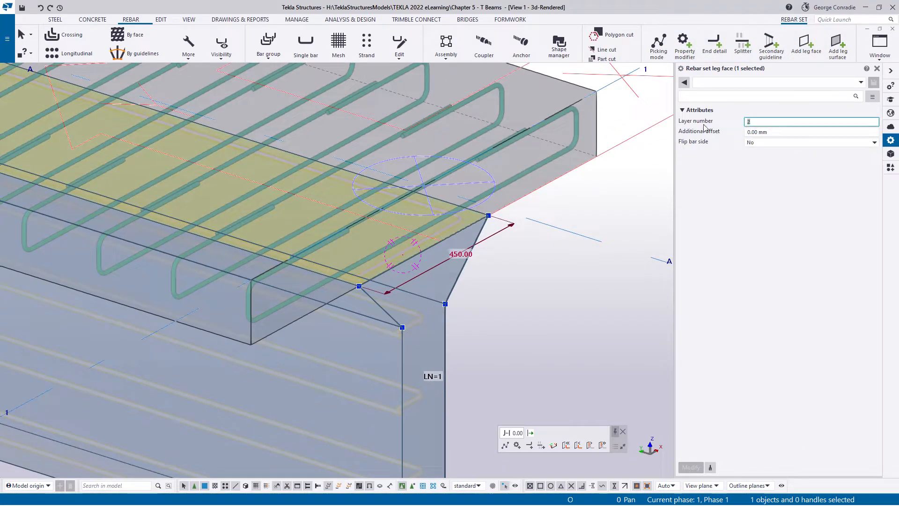
pyautogui.write('1')
pyautogui.press('Return')
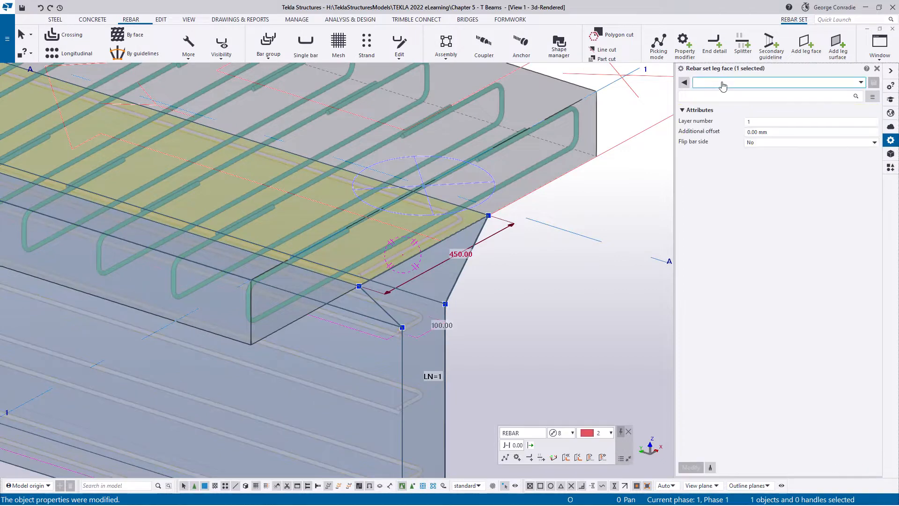
# - Examine the web rebar set's bars at the haunch close up, and its guideline and the beam from further out
pyautogui.scroll(3, 388, 267)
pyautogui.scroll(2, 388, 267)
pyautogui.keyDown('ctrl'); pyautogui.moveTo(385, 264); pyautogui.dragTo(356, 277, button='middle'); pyautogui.keyUp('ctrl')
pyautogui.scroll(-3, 356, 277)
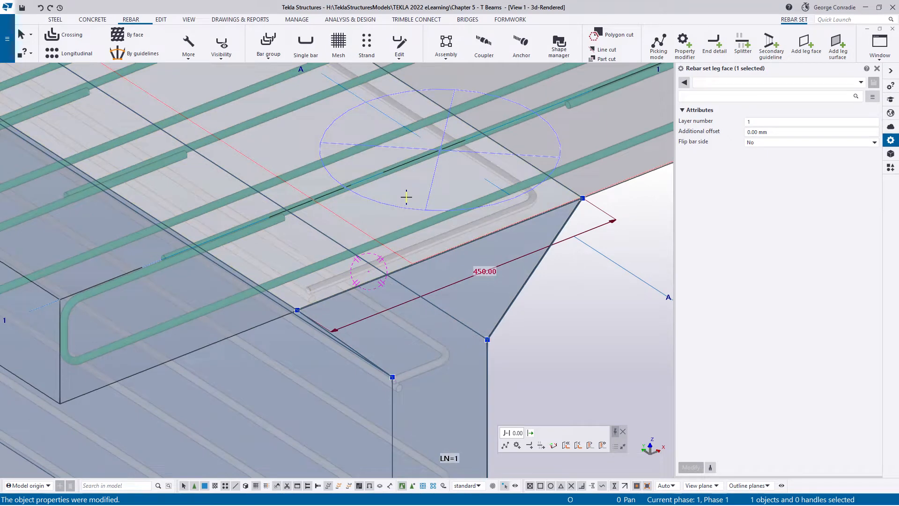
pyautogui.hotkey('ctrl', 'z')
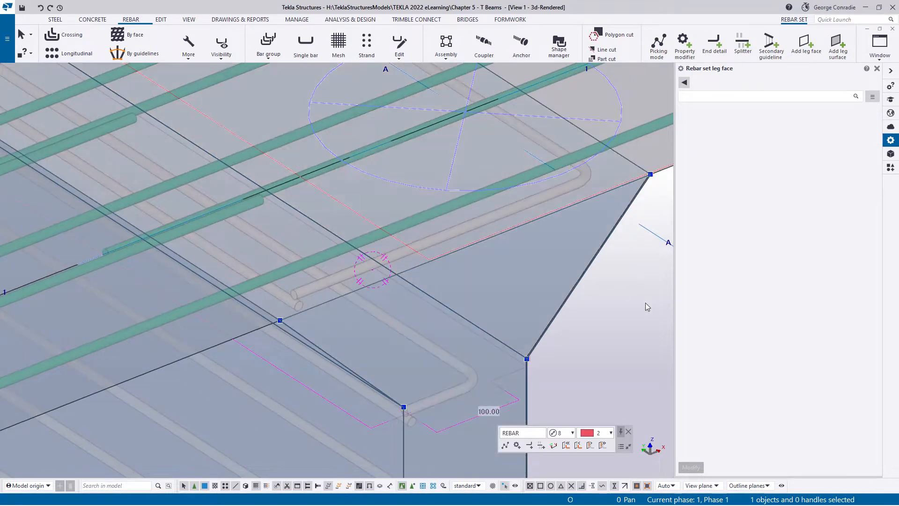
pyautogui.rightClick(645, 303)
pyautogui.click(623, 72)
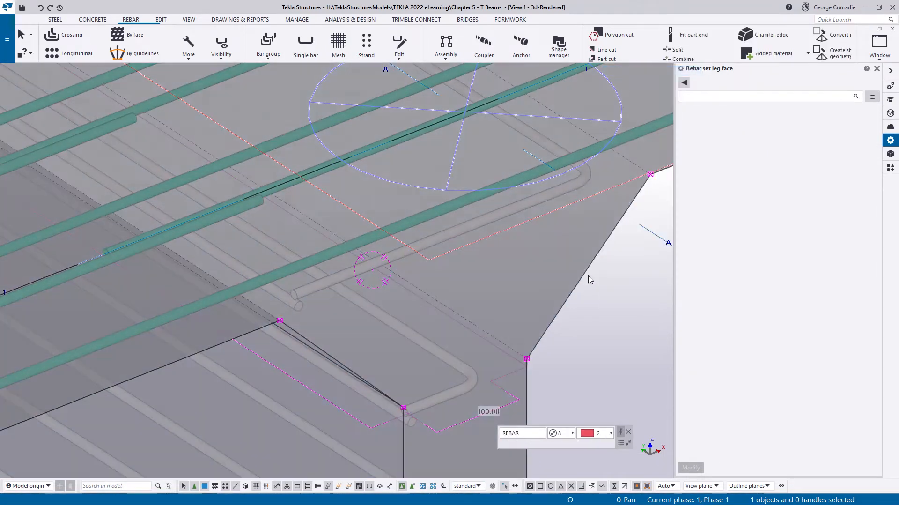
pyautogui.click(620, 300)
pyautogui.click(528, 199)
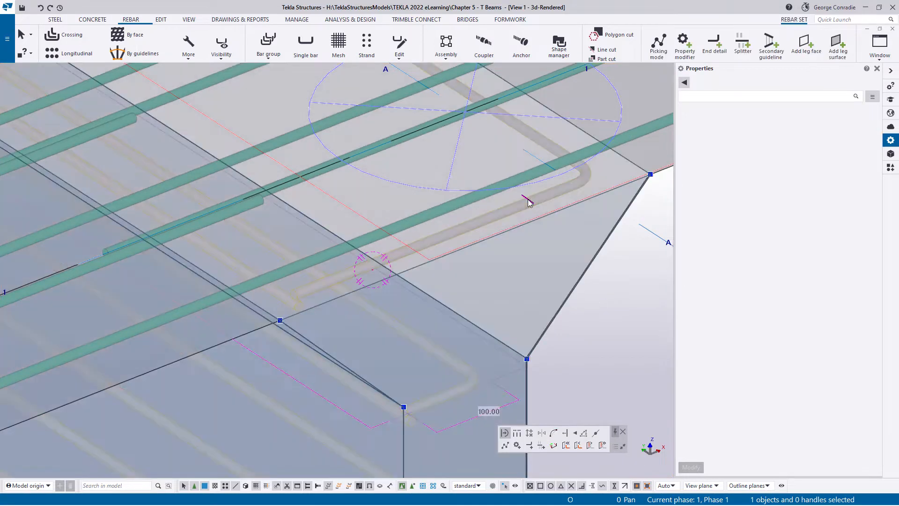
pyautogui.scroll(-5, 527, 198)
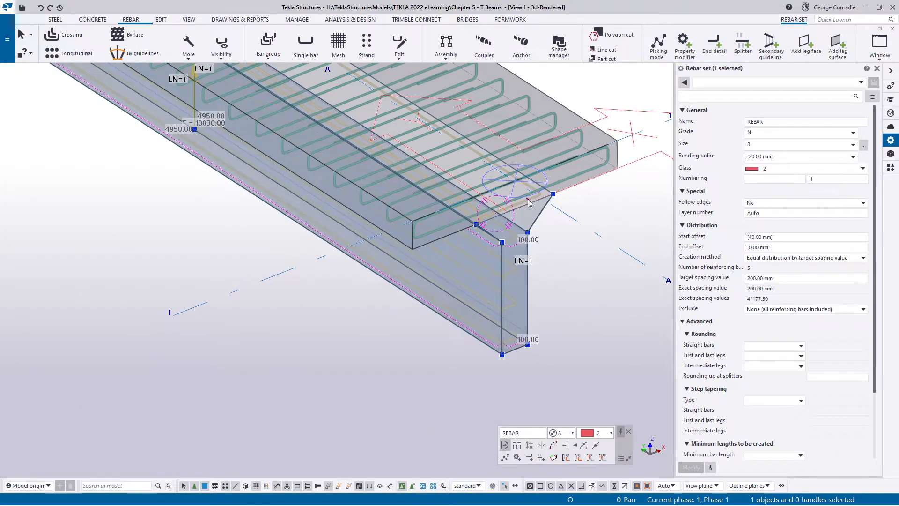
pyautogui.moveTo(527, 199); pyautogui.dragTo(551, 341, button='middle')
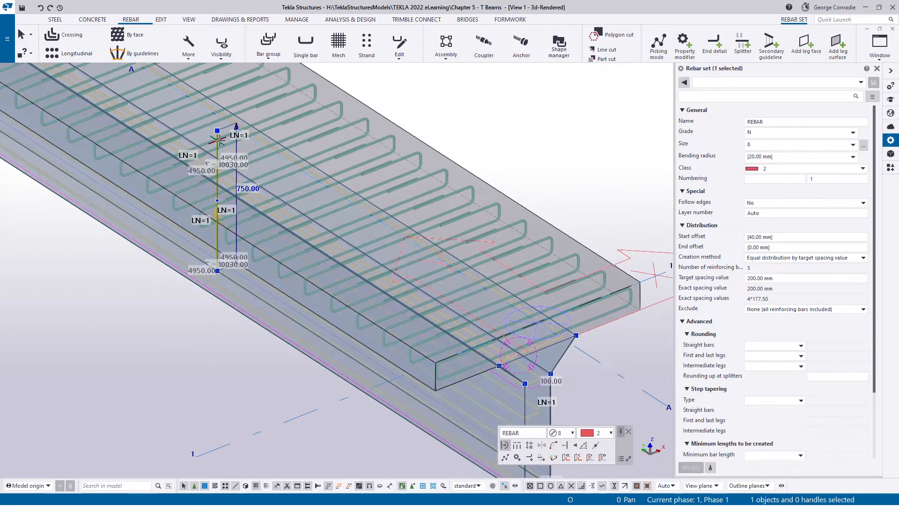
pyautogui.scroll(-3, 206, 159)
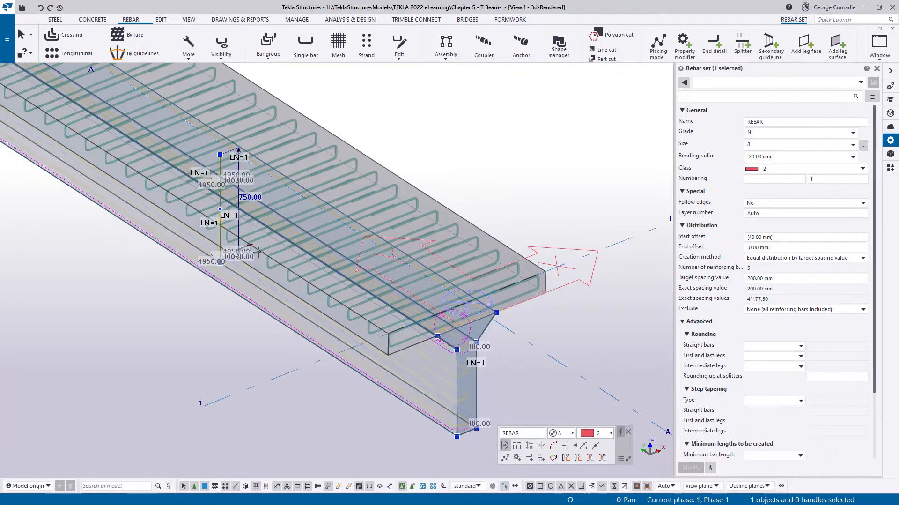
pyautogui.moveTo(474, 331); pyautogui.dragTo(451, 281, button='middle')
pyautogui.click(489, 327)
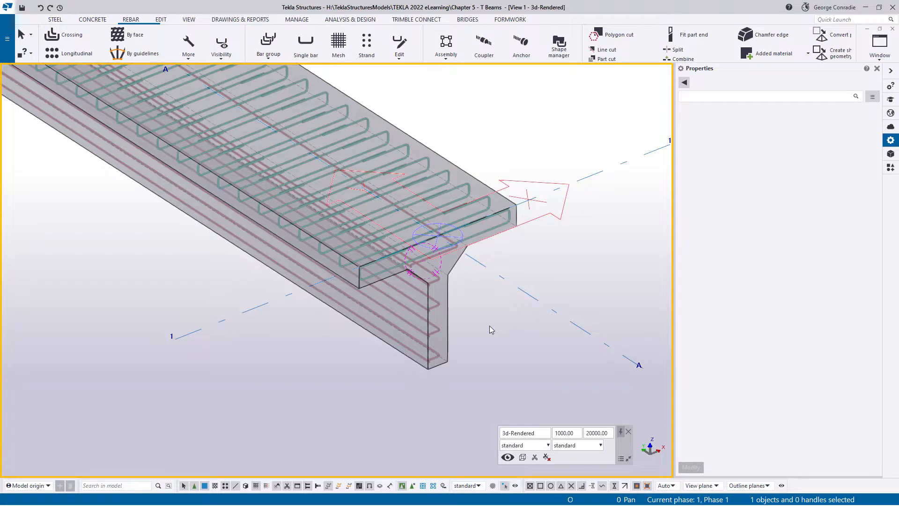
# - Hide the web rebar set's leg faces in the Elevation Grid A view
pyautogui.hotkey('ctrl', 'Tab')
pyautogui.moveTo(197, 317); pyautogui.dragTo(366, 277, button='middle')
pyautogui.scroll(2, 227, 252)
pyautogui.scroll(1, 226, 253)
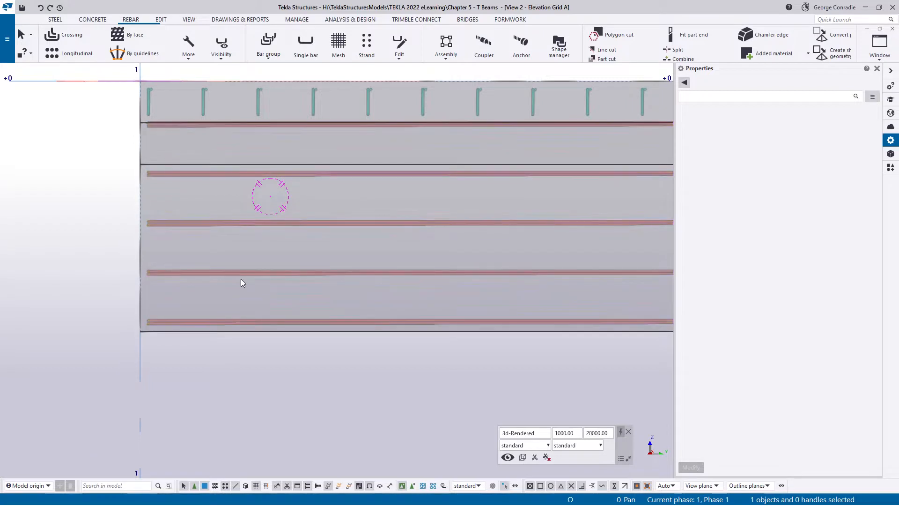
pyautogui.scroll(-3, 241, 279)
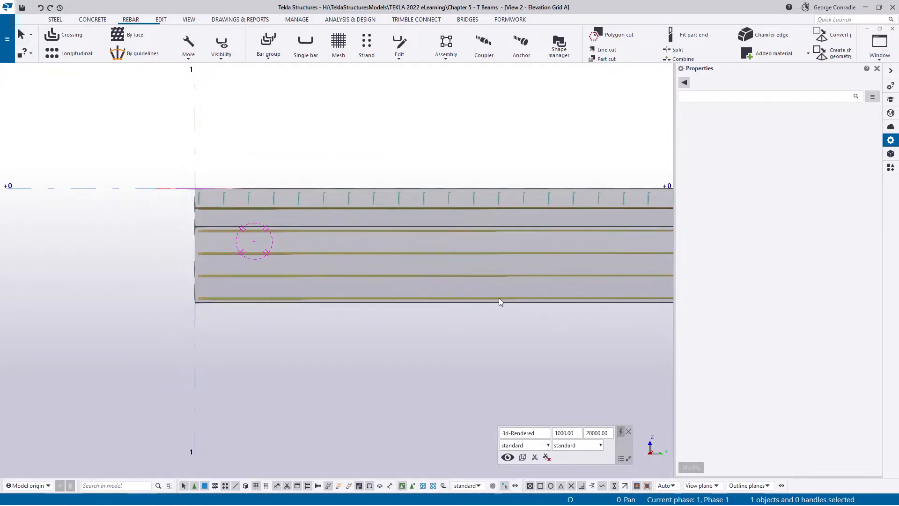
pyautogui.scroll(3, 243, 285)
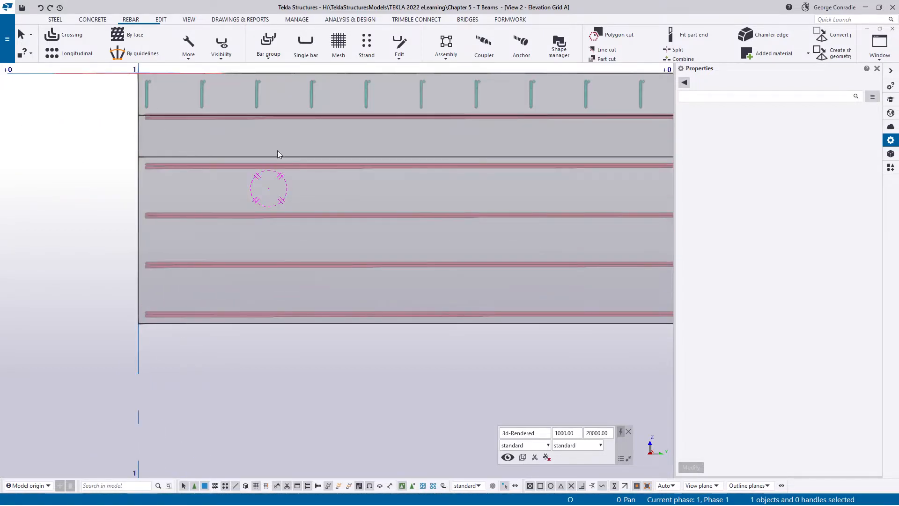
pyautogui.click(285, 168)
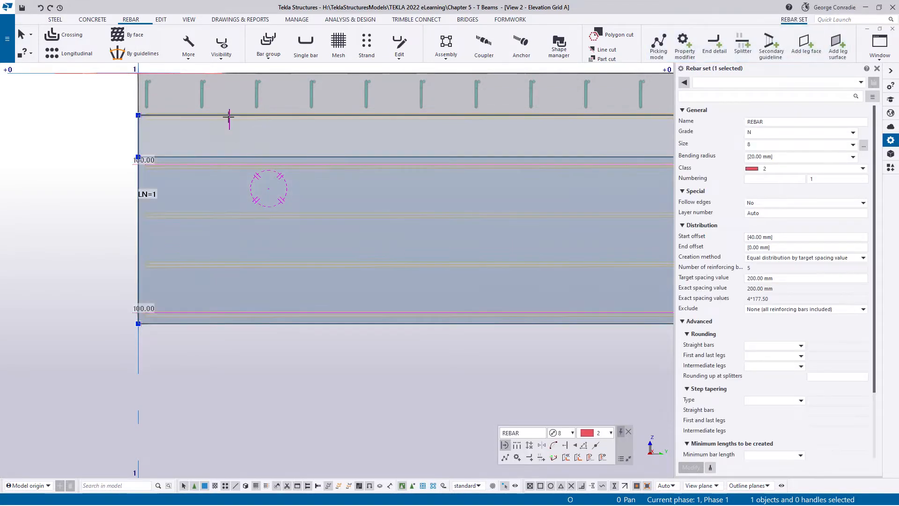
pyautogui.click(222, 46)
pyautogui.click(225, 74)
pyautogui.click(89, 196)
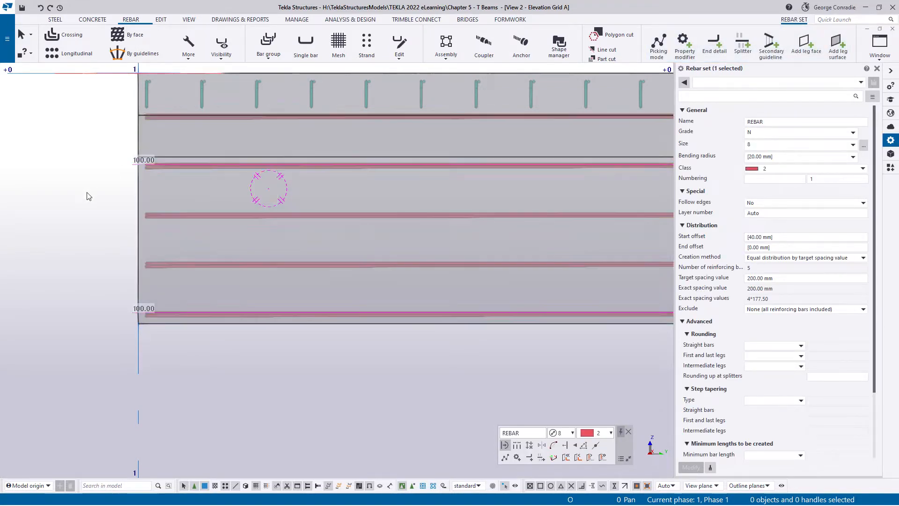
# - Start a splitter for the web rebar set with the standard splitter properties loaded
pyautogui.click(336, 216)
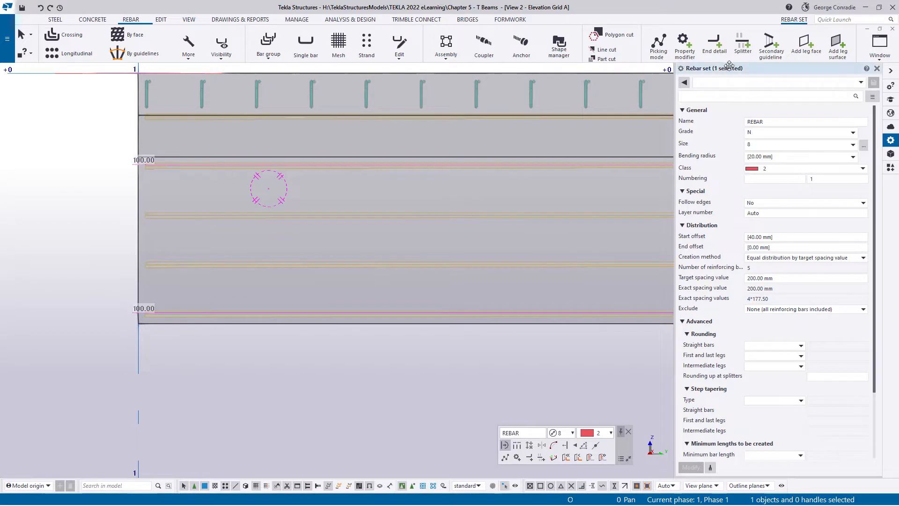
pyautogui.click(742, 48)
pyautogui.click(710, 83)
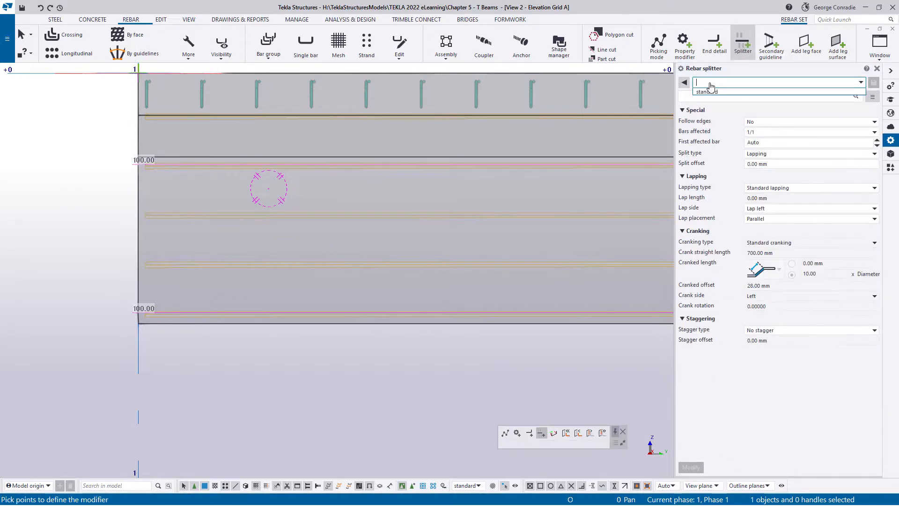
pyautogui.click(710, 92)
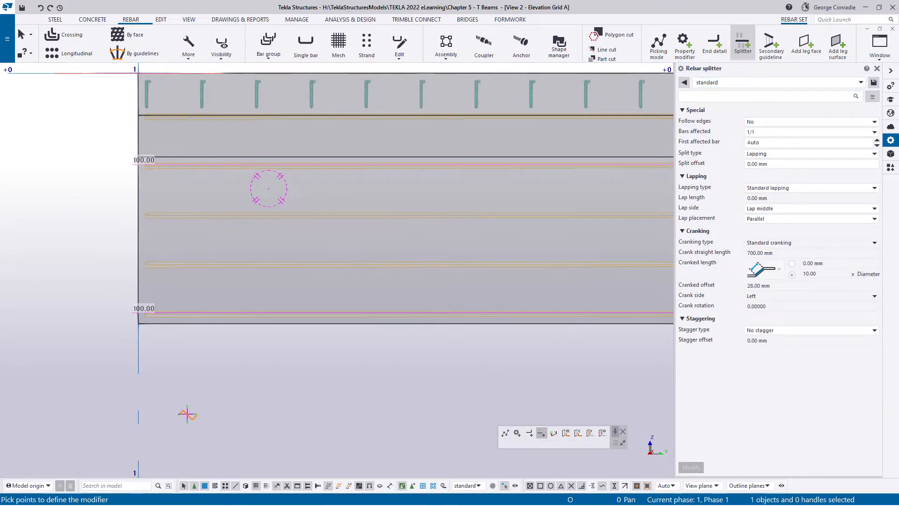
pyautogui.scroll(1, 193, 366)
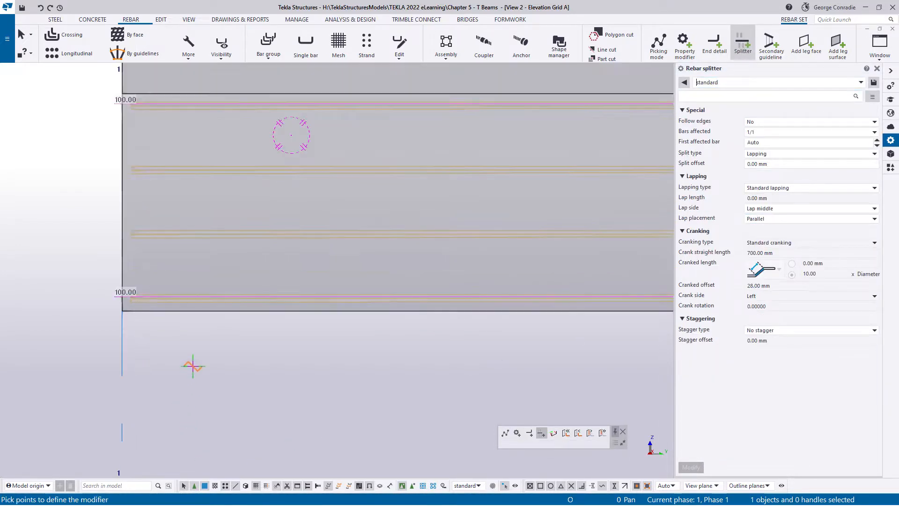
pyautogui.click(261, 230)
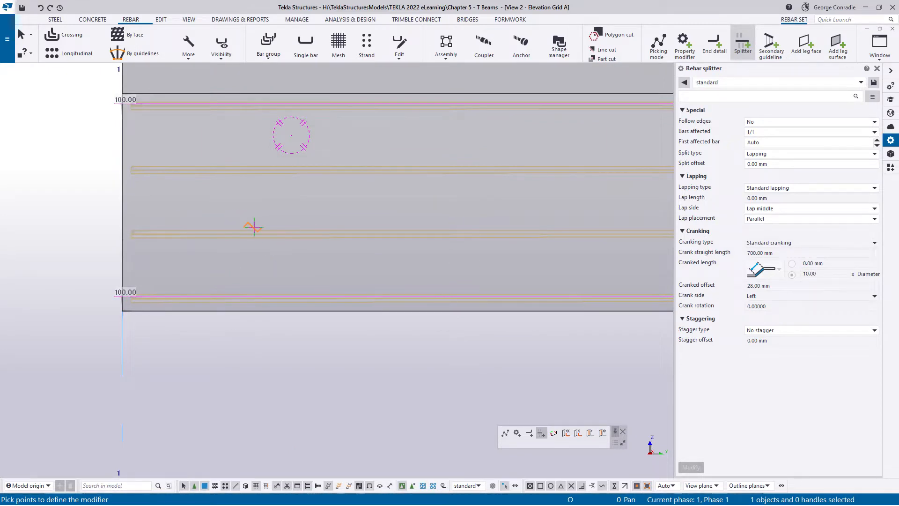
pyautogui.click(274, 239)
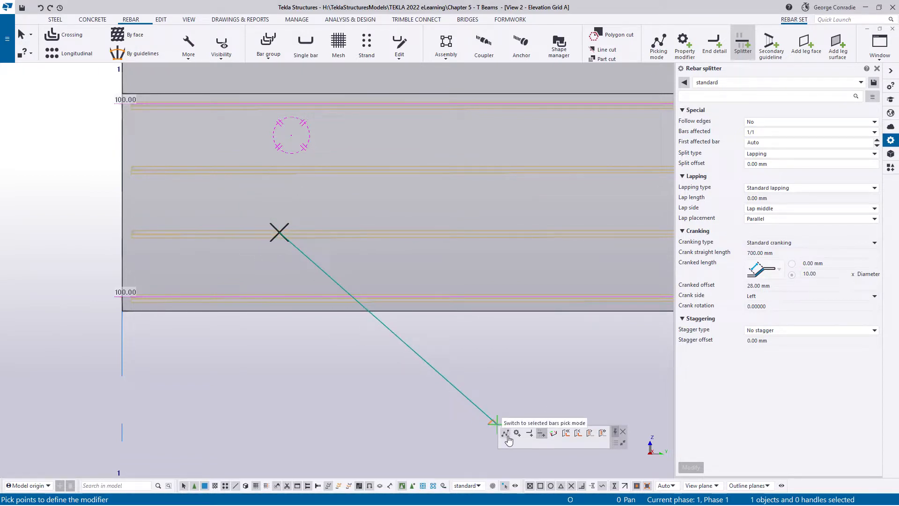
pyautogui.press('Escape')
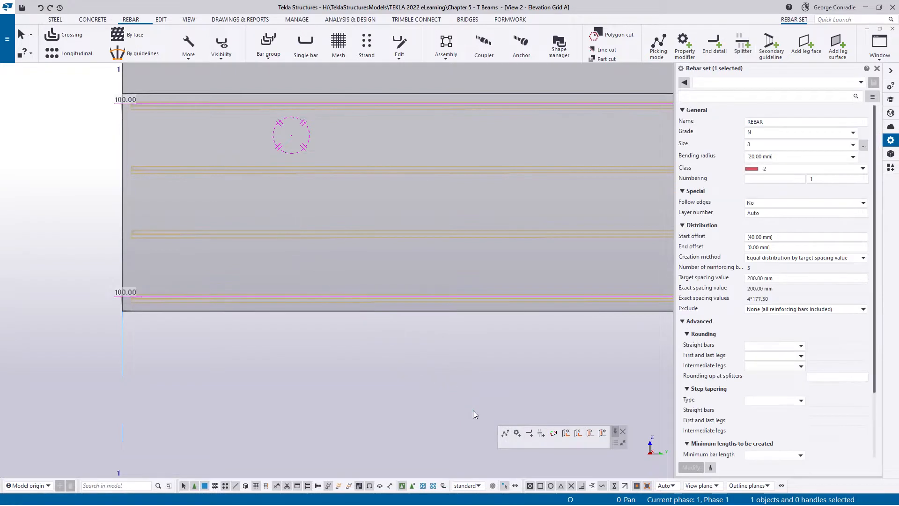
# - Place a lapping splitter on the web rebar set near grid 1, giving end bars 500 mm long
pyautogui.click(509, 438)
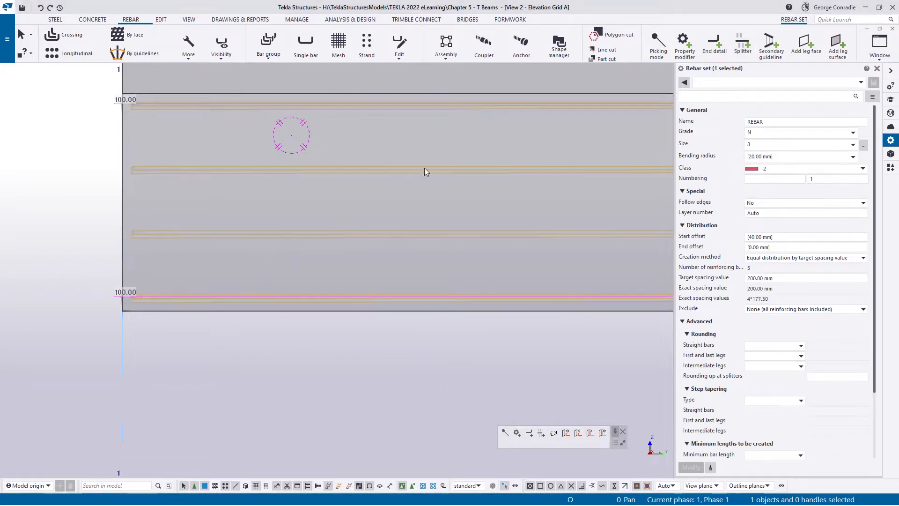
pyautogui.click(744, 47)
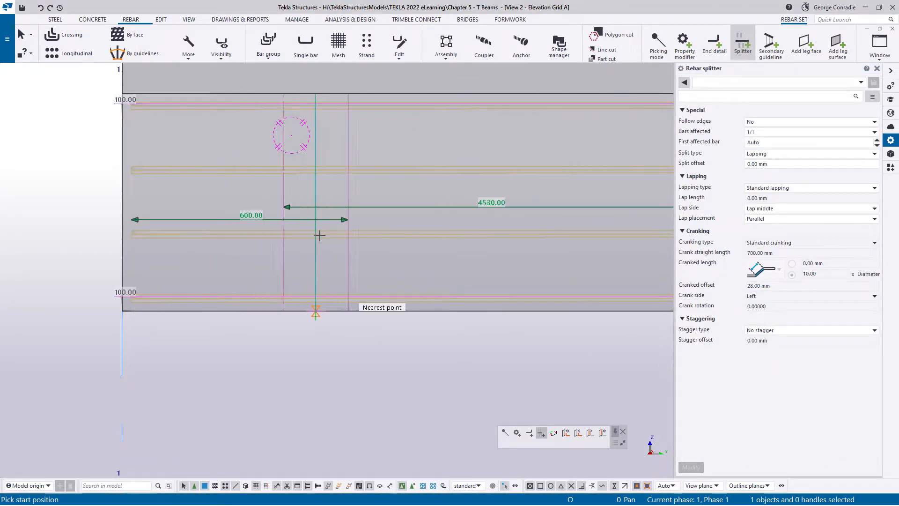
pyautogui.click(279, 237)
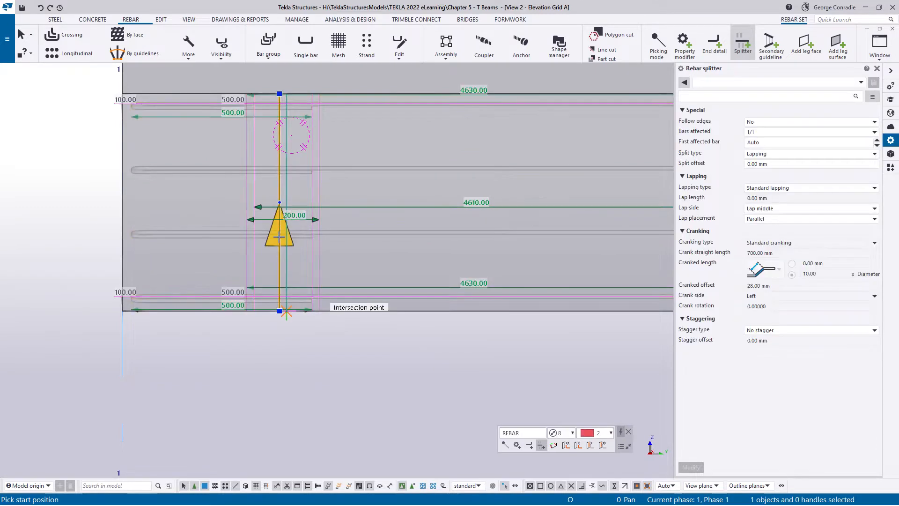
# - Place a second lapping splitter on the web rebar set near grid 2, also with 500 mm end bars, and end the command
pyautogui.scroll(-3, 279, 237)
pyautogui.press('Right')
pyautogui.moveTo(605, 244); pyautogui.dragTo(271, 240, button='middle')
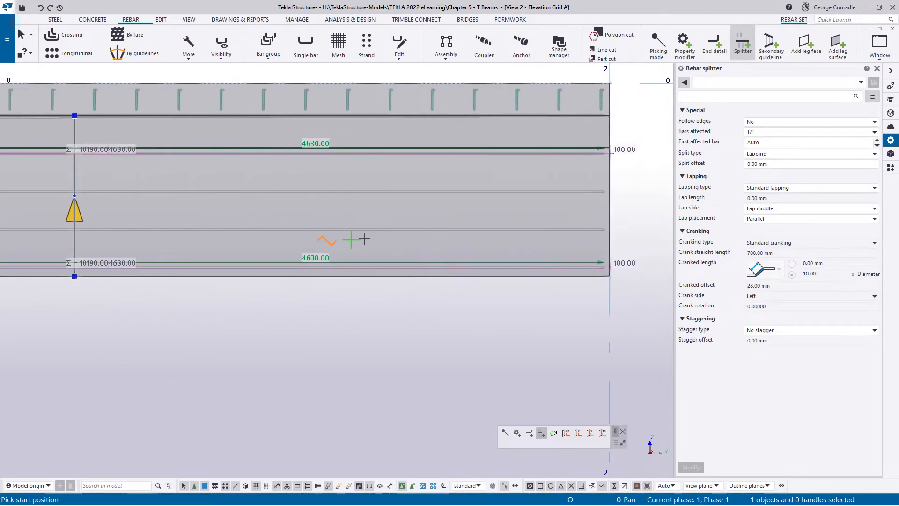
pyautogui.moveTo(492, 239); pyautogui.dragTo(386, 238, button='middle')
pyautogui.scroll(3, 412, 231)
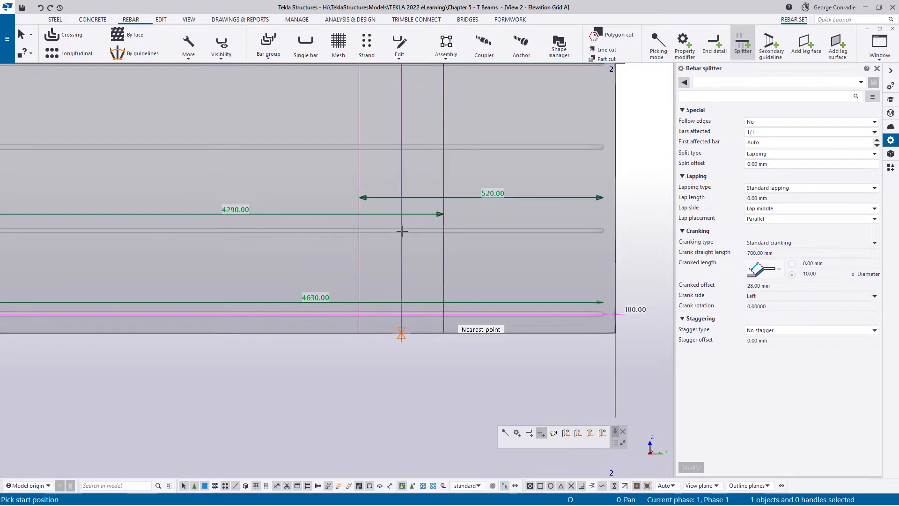
pyautogui.click(410, 233)
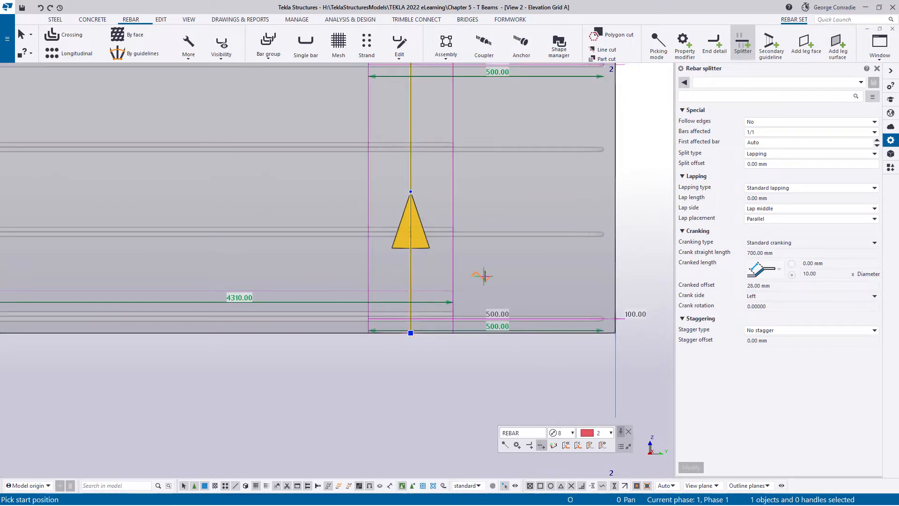
pyautogui.rightClick(537, 178)
pyautogui.click(559, 182)
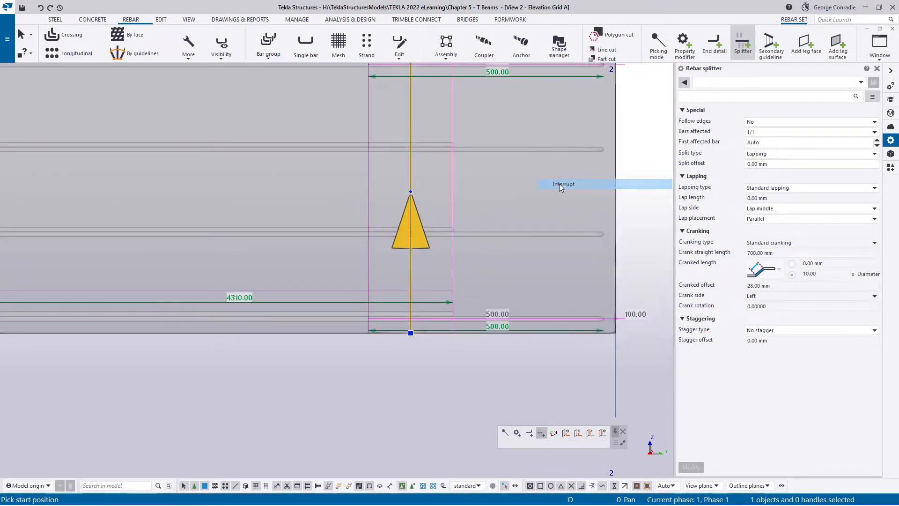
# - Copy both web splitters linearly once by dX -150 mm to the opposite face of the web
pyautogui.scroll(-3, 560, 184)
pyautogui.keyDown('ctrl'); pyautogui.moveTo(452, 215); pyautogui.dragTo(512, 256, button='middle'); pyautogui.keyUp('ctrl')
pyautogui.scroll(3, 510, 222)
pyautogui.click(504, 186)
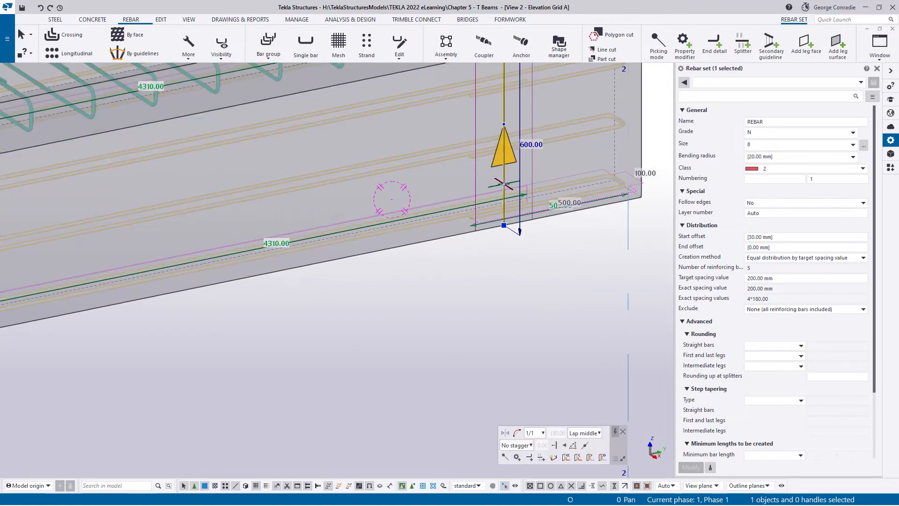
pyautogui.scroll(-5, 426, 251)
pyautogui.scroll(5, 375, 267)
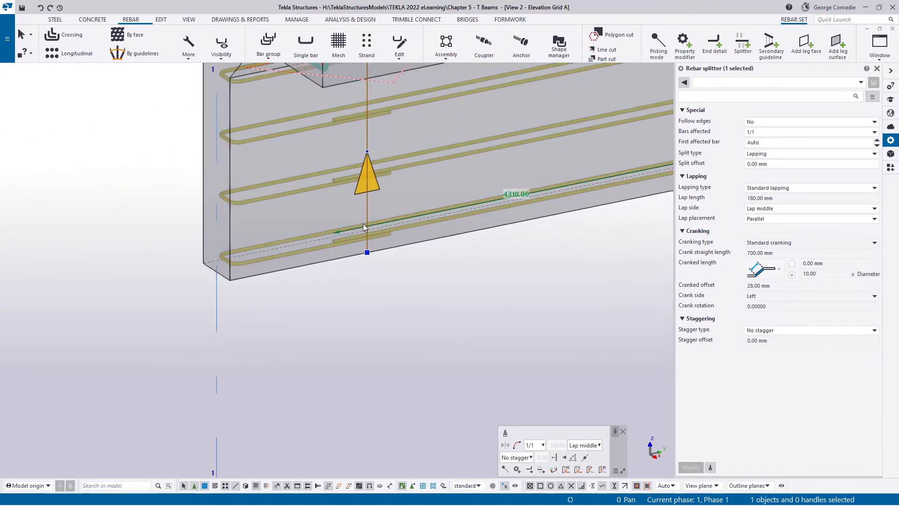
pyautogui.keyDown('ctrl'); pyautogui.click(367, 206); pyautogui.keyUp('ctrl')
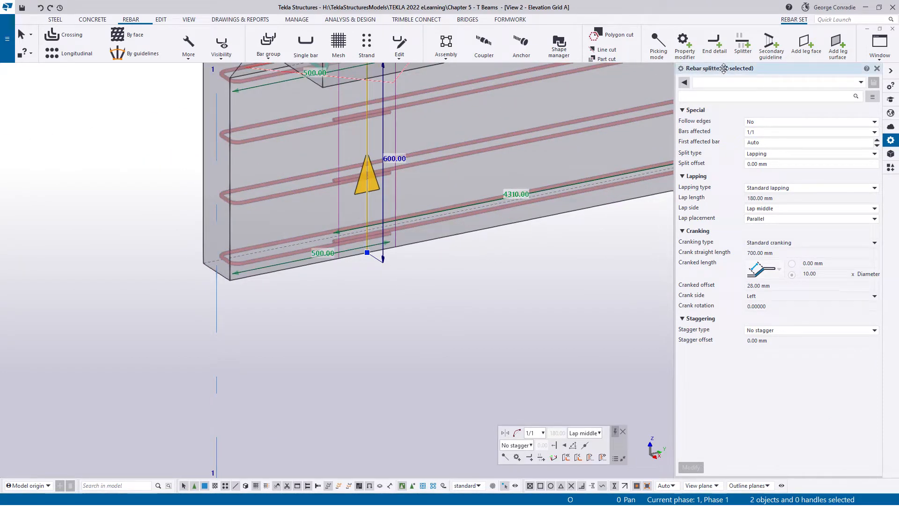
pyautogui.rightClick(471, 288)
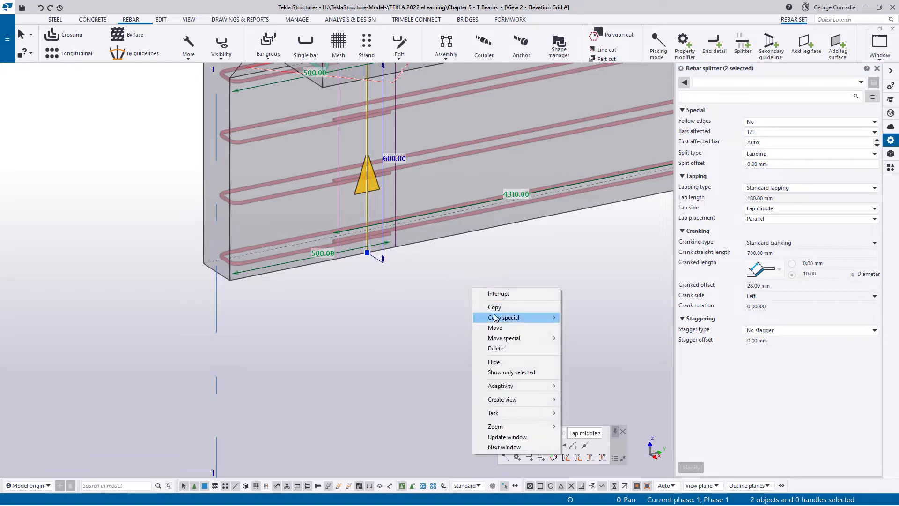
pyautogui.moveTo(492, 317)
pyautogui.click(584, 318)
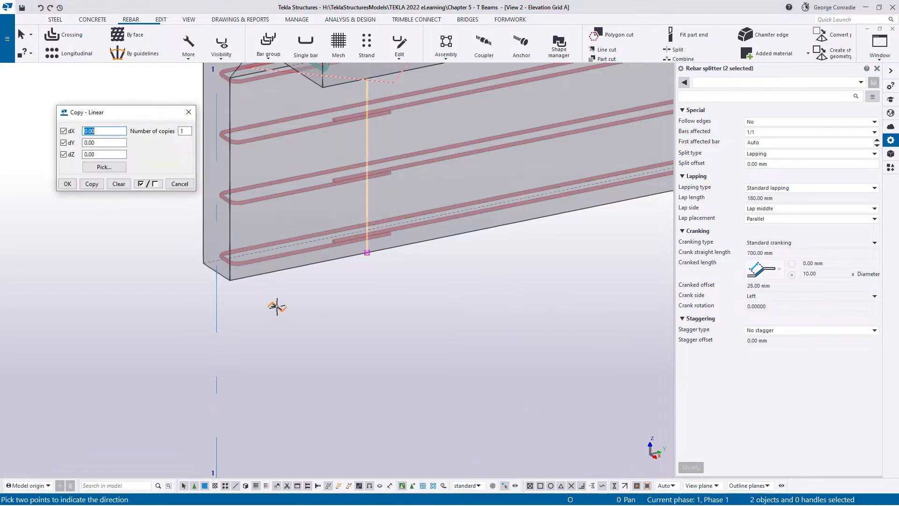
pyautogui.click(230, 280)
pyautogui.click(203, 262)
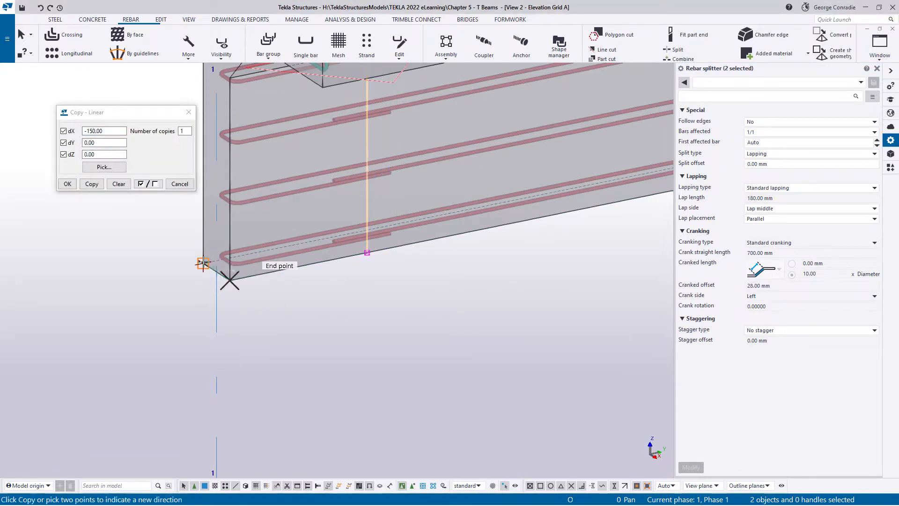
pyautogui.click(92, 184)
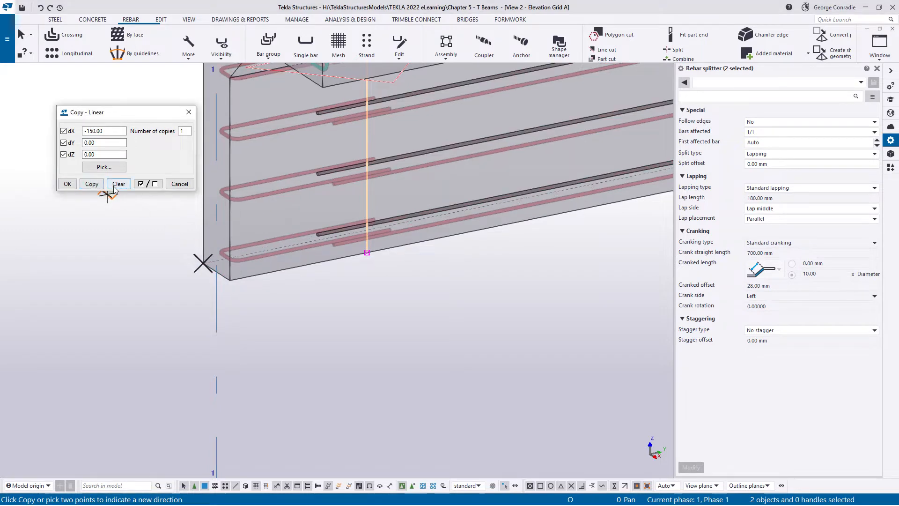
pyautogui.click(181, 185)
pyautogui.rightClick(150, 225)
pyautogui.click(176, 233)
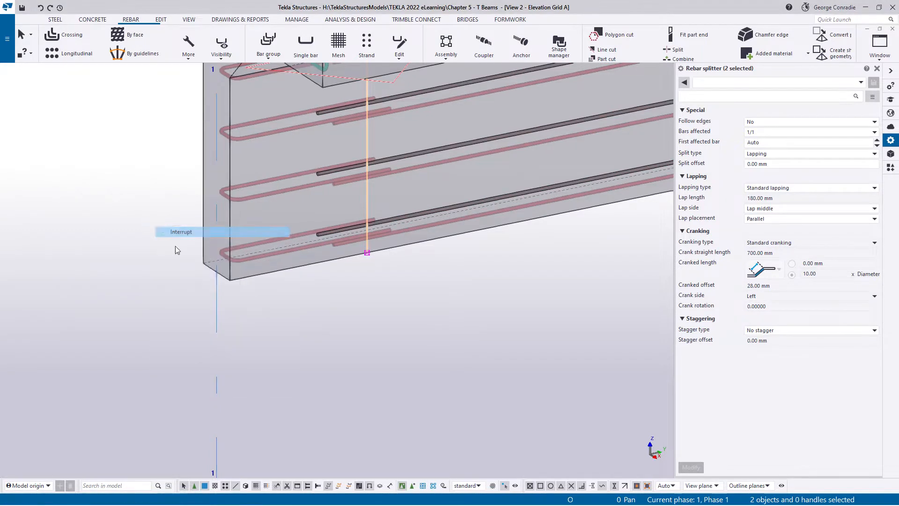
# - Inquire the length of the lowest web bar between the two laps, then close the report
pyautogui.moveTo(293, 302); pyautogui.dragTo(319, 368, button='middle')
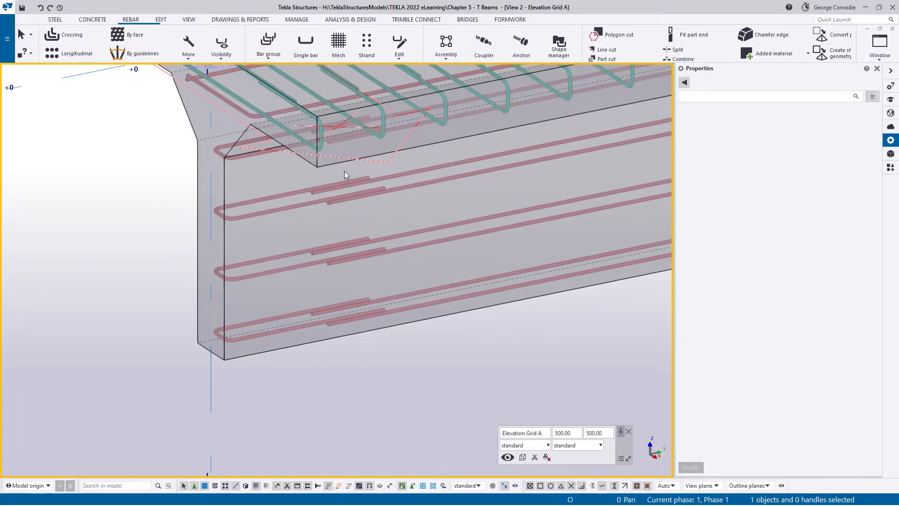
pyautogui.scroll(-2, 337, 368)
pyautogui.moveTo(471, 325); pyautogui.dragTo(411, 369, button='middle')
pyautogui.scroll(-3, 412, 369)
pyautogui.moveTo(351, 385); pyautogui.dragTo(483, 295, button='middle')
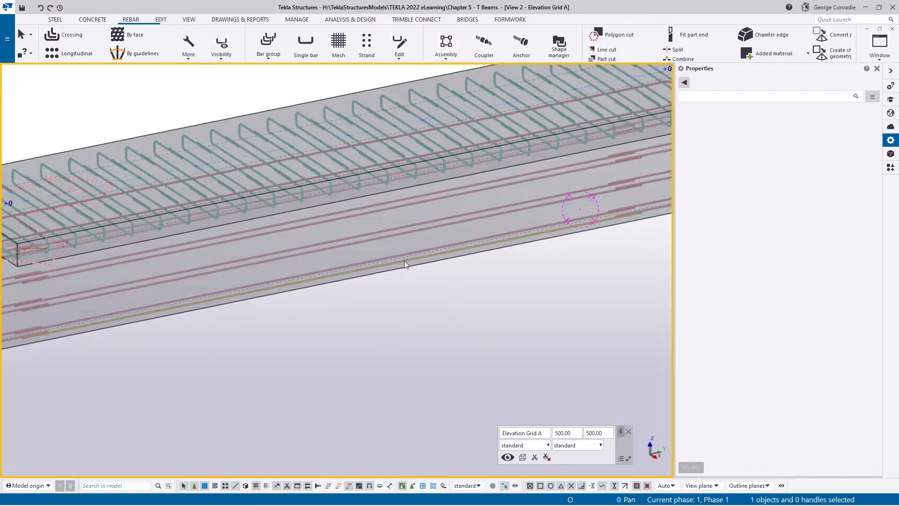
pyautogui.click(403, 260)
pyautogui.scroll(4, 405, 267)
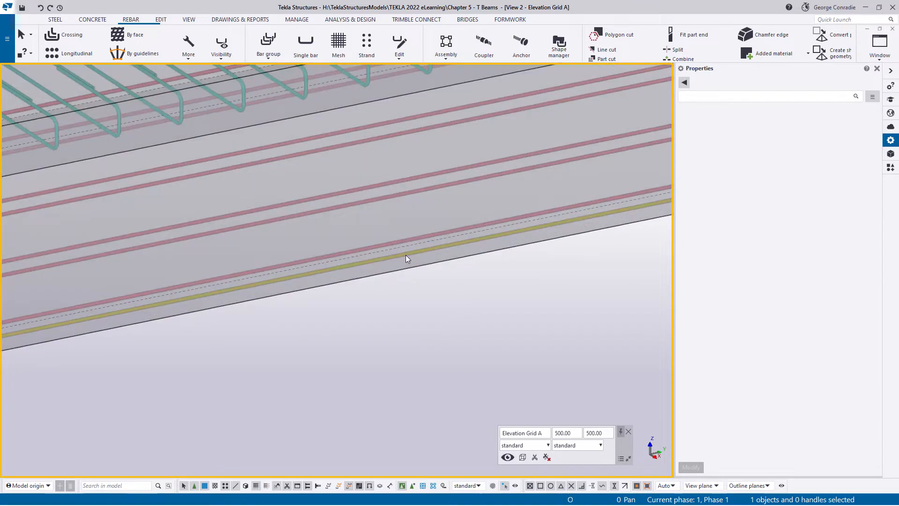
pyautogui.click(406, 255)
pyautogui.rightClick(405, 256)
pyautogui.click(431, 285)
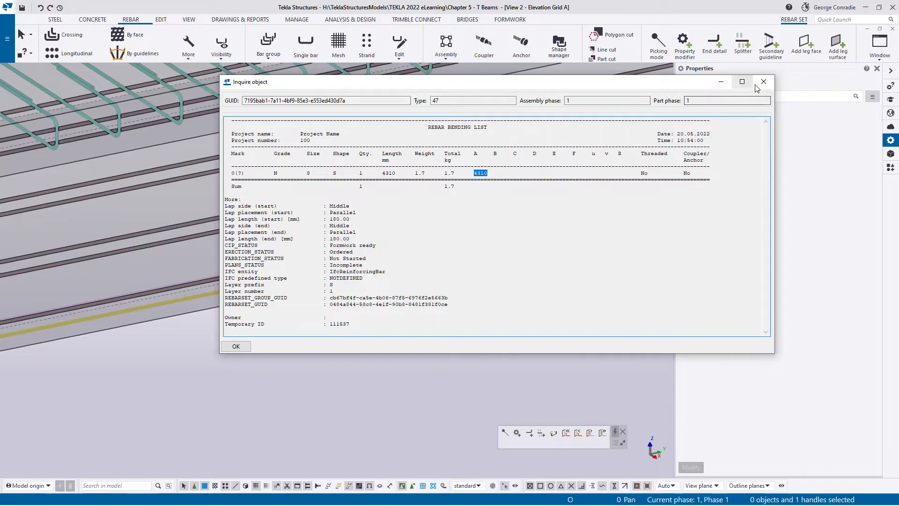
pyautogui.click(763, 81)
pyautogui.click(419, 353)
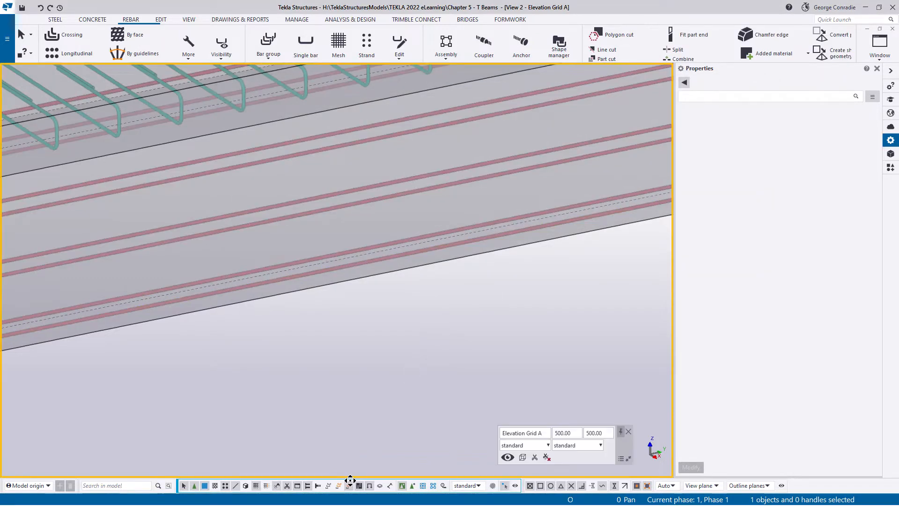
# - Examine the whole beam's reinforcement and the web rebar set's laps and splitters near grid 1
pyautogui.scroll(-4, 398, 386)
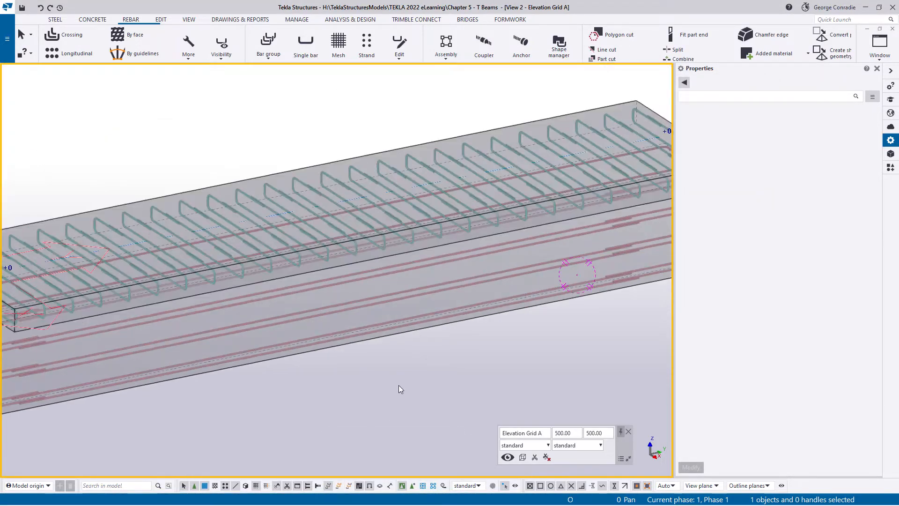
pyautogui.scroll(-3, 401, 389)
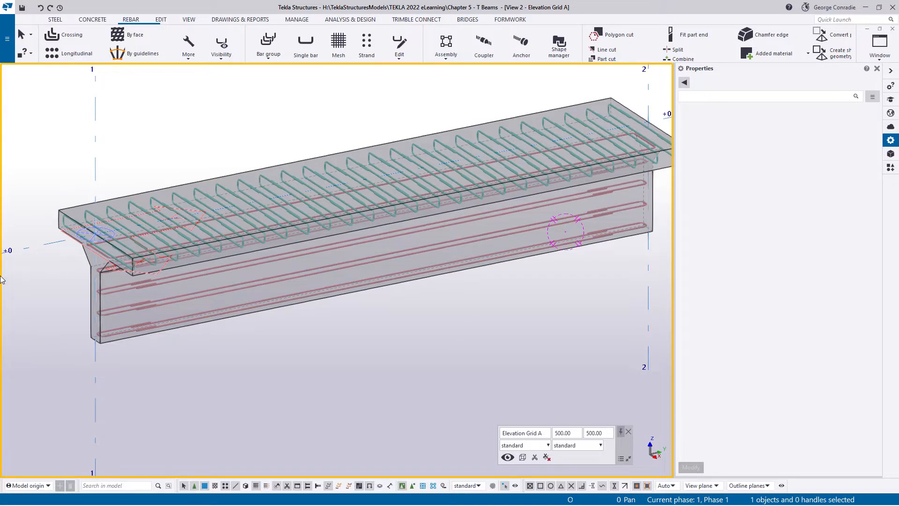
pyautogui.scroll(5, 154, 232)
pyautogui.moveTo(157, 232)
pyautogui.keyDown('ctrl'); pyautogui.mouseDown(button='middle')
pyautogui.moveTo(185, 260)
pyautogui.moveTo(190, 227)
pyautogui.moveTo(199, 253)
pyautogui.mouseUp(button='middle'); pyautogui.keyUp('ctrl')
pyautogui.scroll(-4, 201, 257)
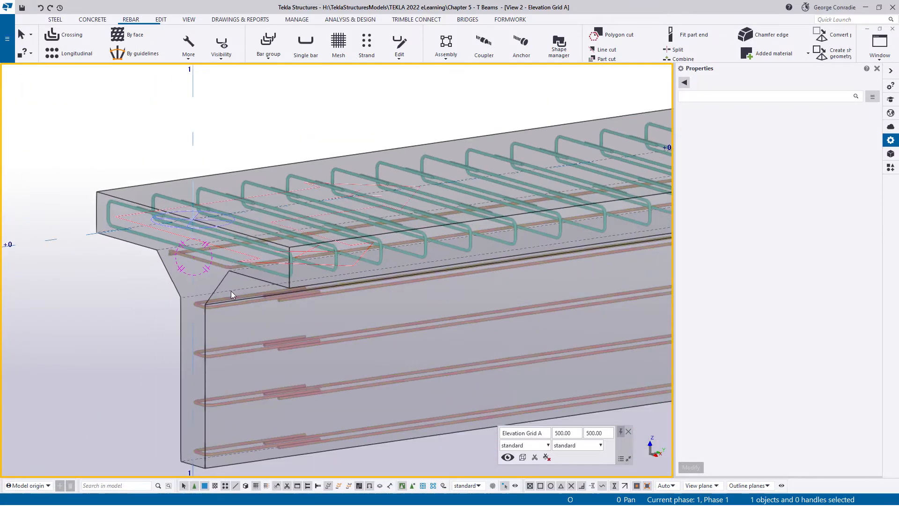
pyautogui.click(304, 297)
pyautogui.keyDown('ctrl'); pyautogui.moveTo(306, 294); pyautogui.dragTo(310, 293, button='middle'); pyautogui.keyUp('ctrl')
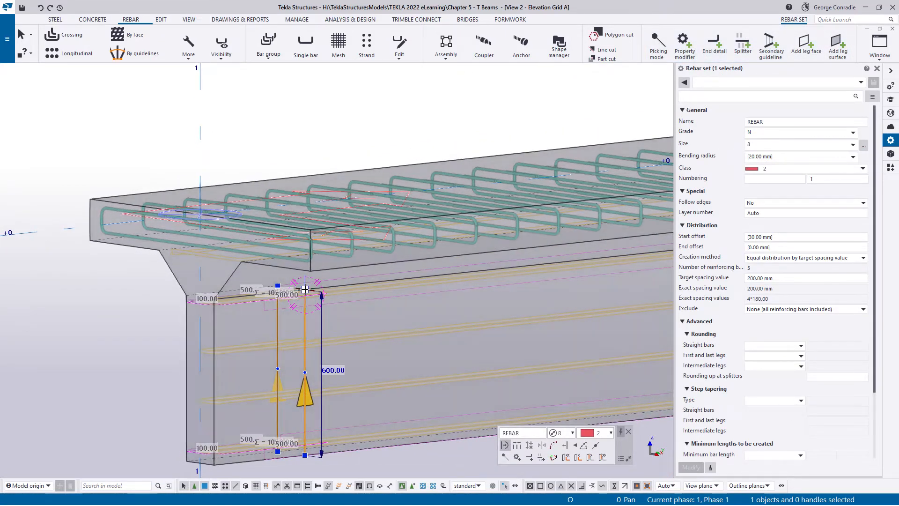
pyautogui.click(117, 352)
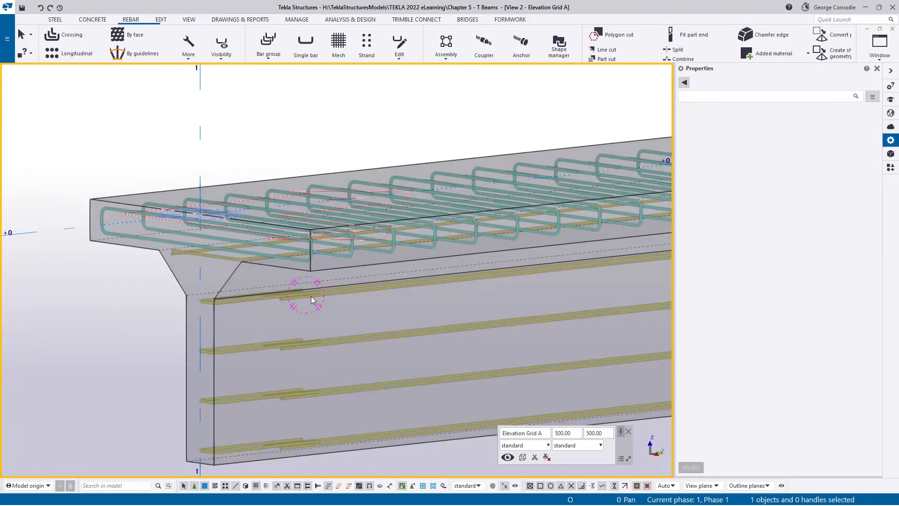
# - Draw a construction line between the upper ends of the web rebar set's two splitters near grid 1
pyautogui.click(313, 299)
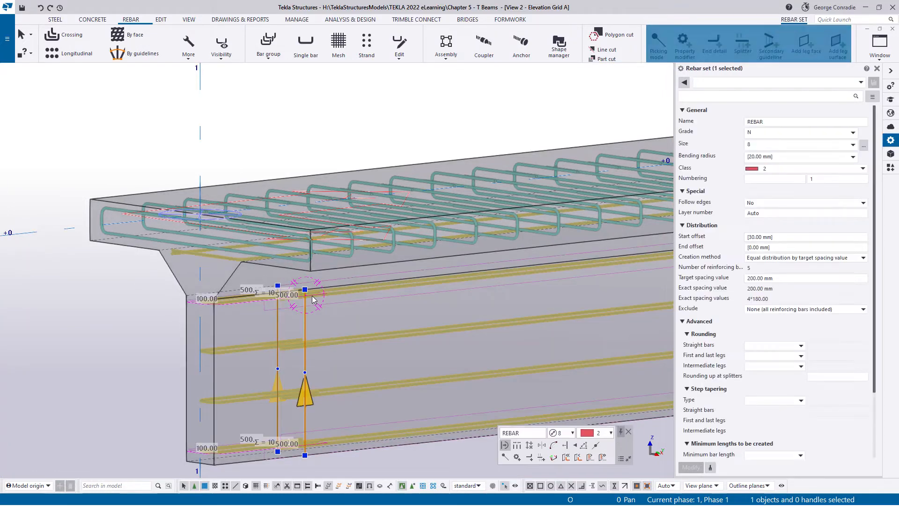
pyautogui.scroll(2, 313, 300)
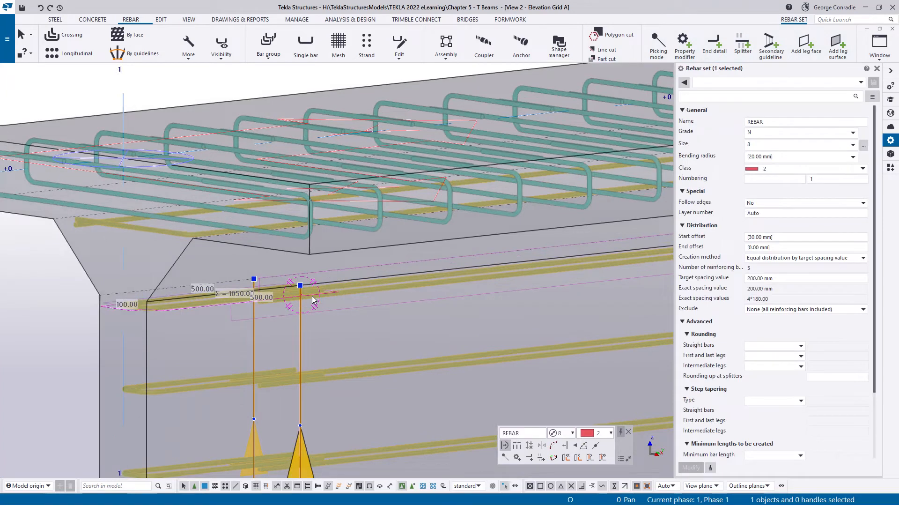
pyautogui.press('l')
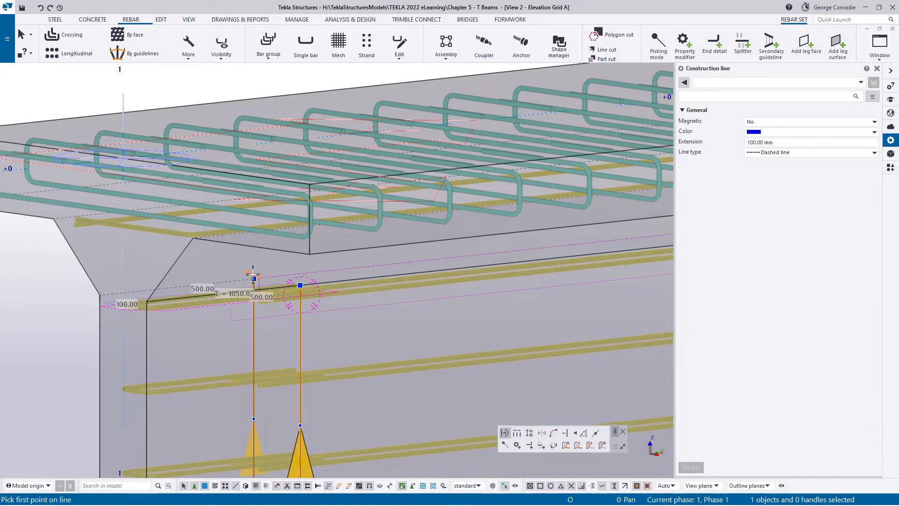
pyautogui.click(253, 278)
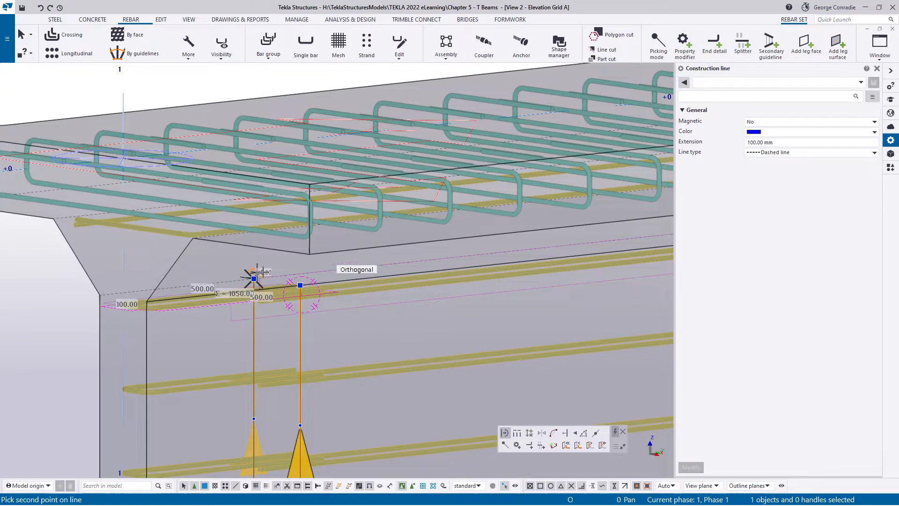
pyautogui.click(300, 284)
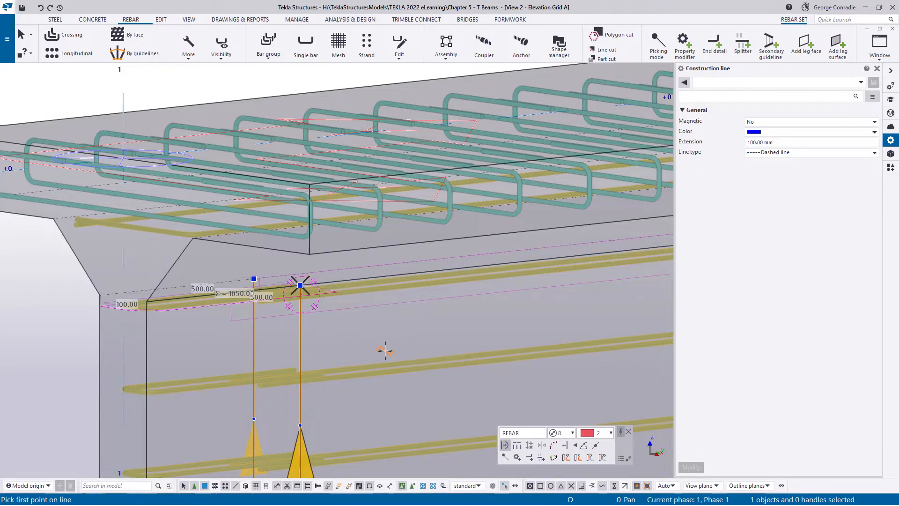
# - Draw a construction line between the upper ends of the two web splitters near grid 2 and end the command
pyautogui.scroll(-5, 327, 305)
pyautogui.scroll(5, 460, 260)
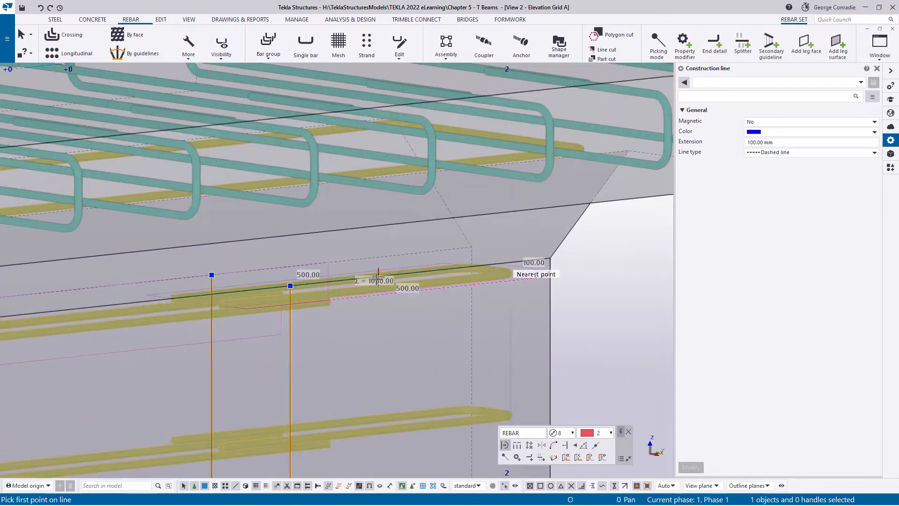
pyautogui.click(212, 276)
pyautogui.click(290, 285)
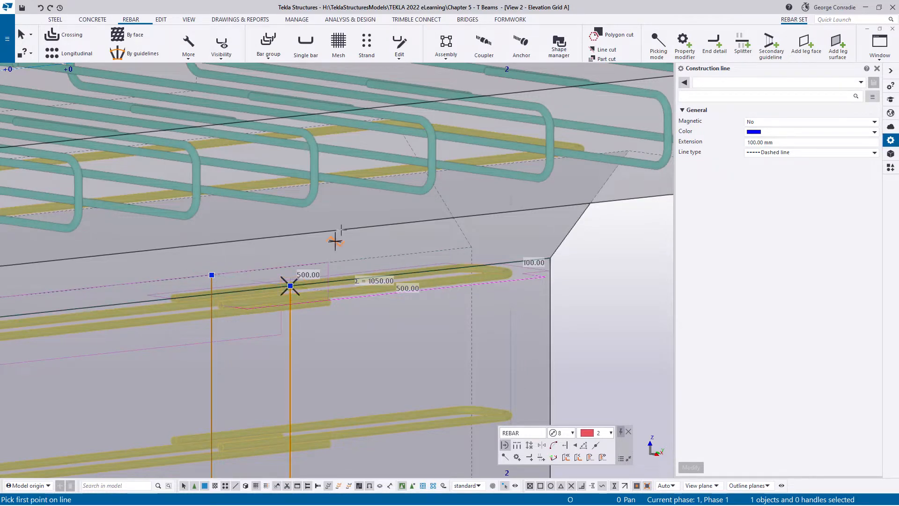
pyautogui.rightClick(340, 239)
pyautogui.click(354, 243)
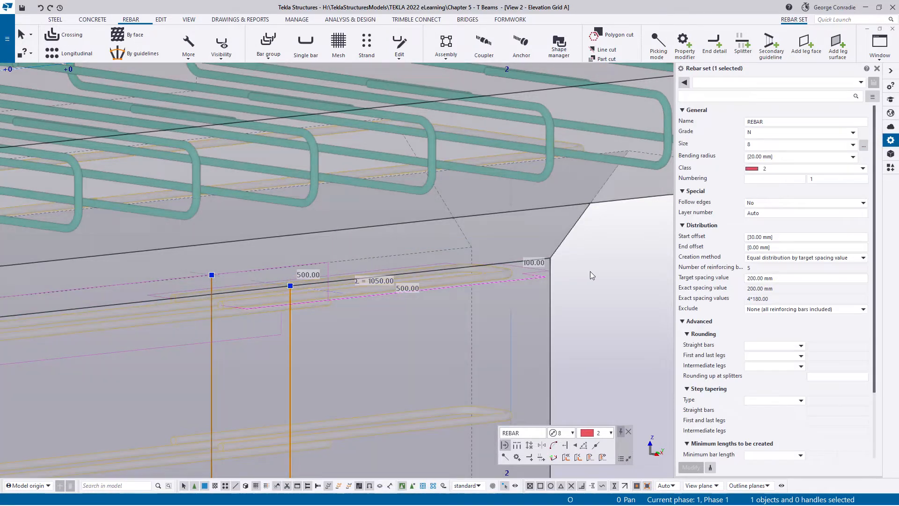
pyautogui.click(589, 271)
# - Switch to the 3d-Rendered view and show the beam in plan, close up at its grid 1 end
pyautogui.hotkey('ctrl', 'Tab')
pyautogui.hotkey('ctrl', 'Tab')
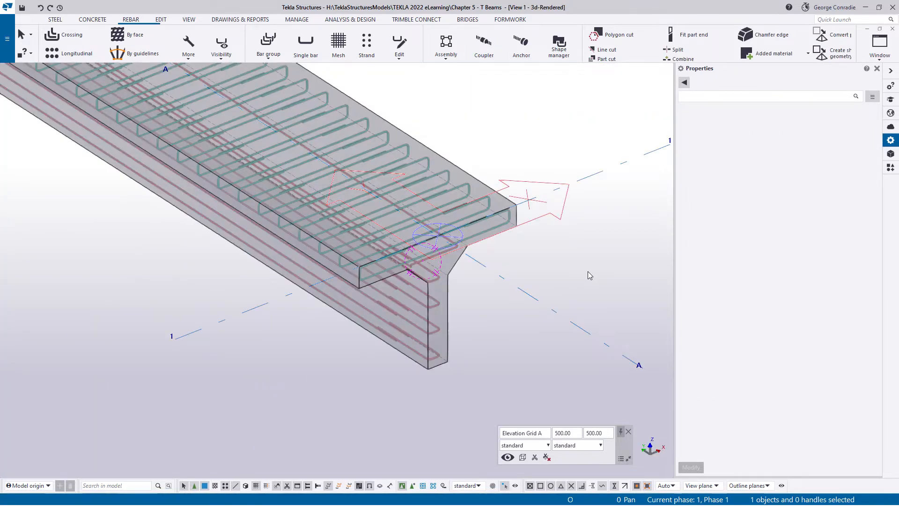
pyautogui.hotkey('ctrl', 'p')
pyautogui.scroll(8, 545, 308)
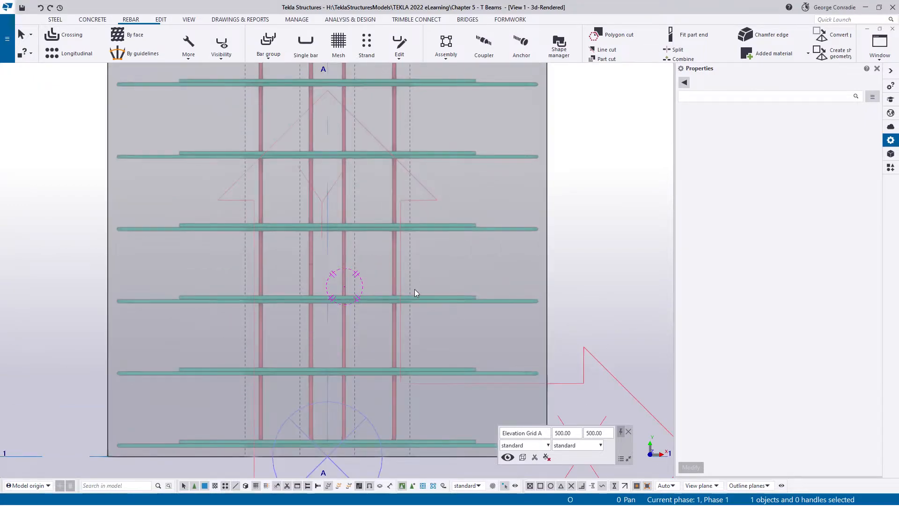
# - Update the Elevation Grid A view's depth clip planes and examine the reinforced beam in 3D, focusing on its grid 1 end
pyautogui.scroll(4, 369, 291)
pyautogui.scroll(-2, 389, 283)
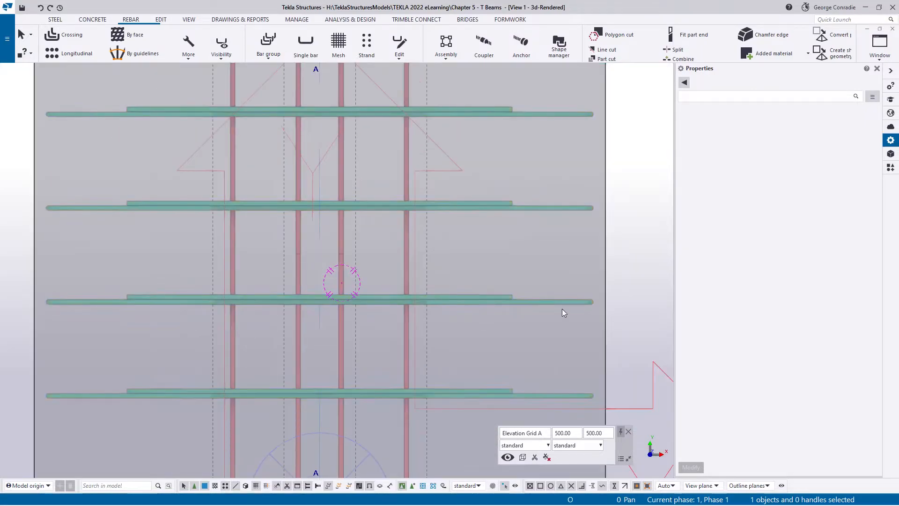
pyautogui.keyDown('ctrl'); pyautogui.moveTo(344, 316); pyautogui.dragTo(379, 68, button='middle'); pyautogui.keyUp('ctrl')
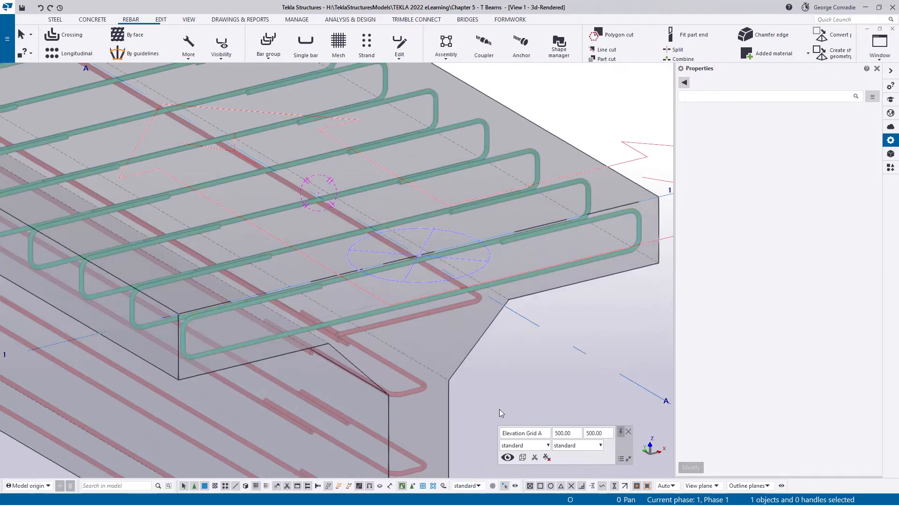
pyautogui.click(535, 459)
pyautogui.scroll(-5, 502, 398)
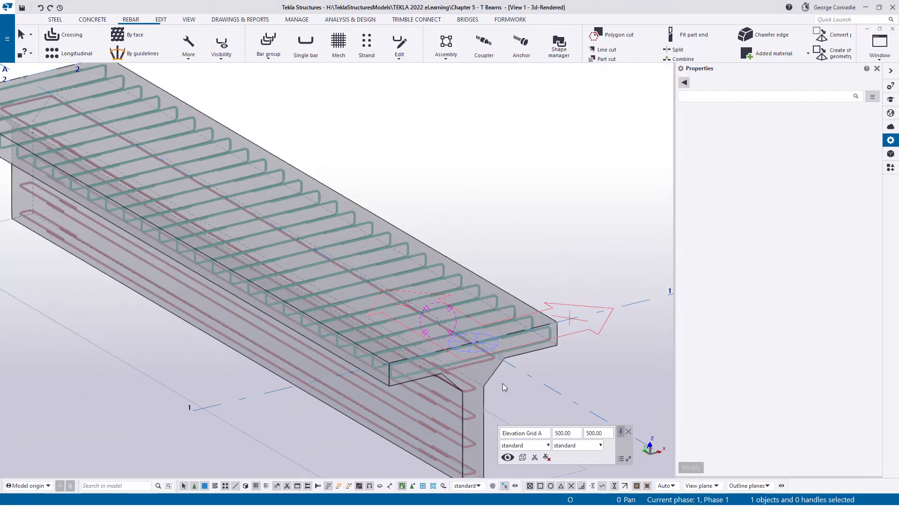
pyautogui.moveTo(502, 383); pyautogui.dragTo(452, 255, button='middle')
pyautogui.moveTo(450, 297)
pyautogui.keyDown('ctrl'); pyautogui.mouseDown(button='middle')
pyautogui.moveTo(437, 255)
pyautogui.moveTo(444, 289)
pyautogui.mouseUp(button='middle'); pyautogui.keyUp('ctrl')
pyautogui.scroll(-5, 445, 286)
pyautogui.scroll(-2, 458, 269)
pyautogui.moveTo(462, 239); pyautogui.dragTo(424, 330, button='middle')
pyautogui.scroll(4, 425, 407)
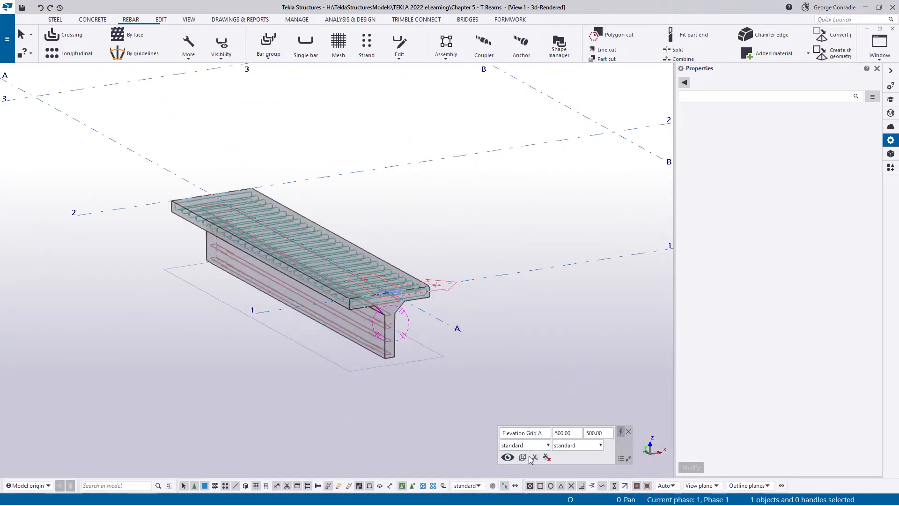
pyautogui.scroll(5, 382, 305)
pyautogui.scroll(6, 409, 329)
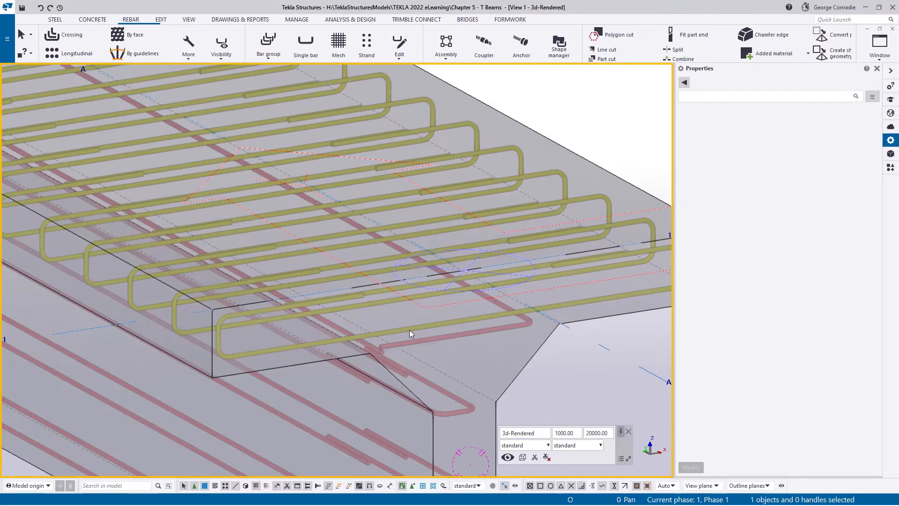
# - Change the two construction lines near grids 1 and 2 to a solid line type in magenta
pyautogui.scroll(5, 374, 272)
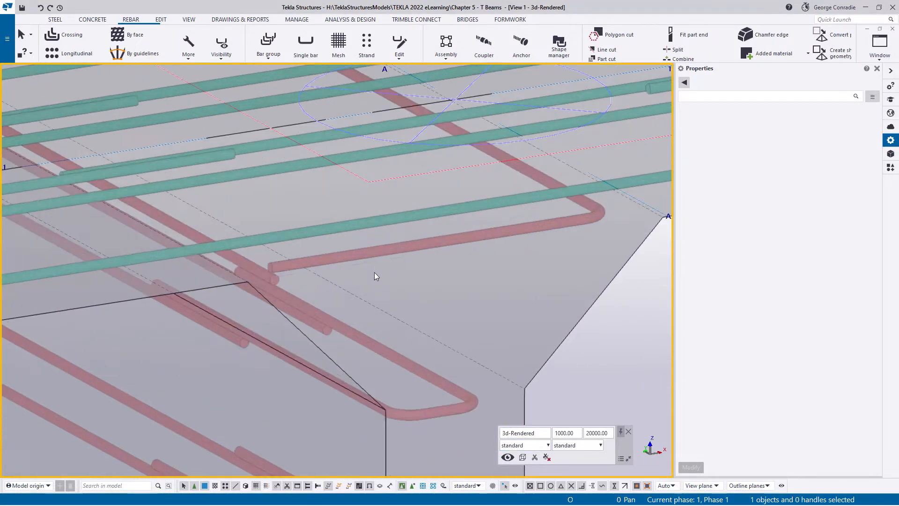
pyautogui.click(376, 263)
pyautogui.scroll(-5, 398, 284)
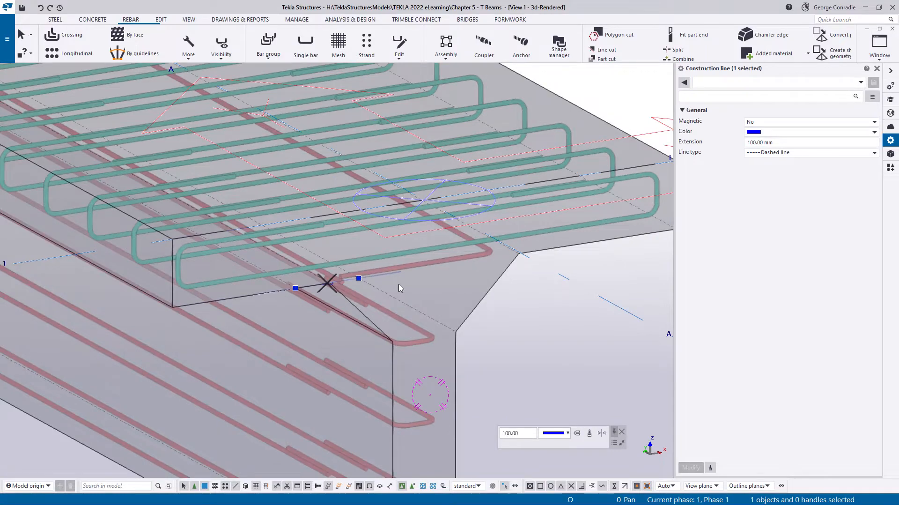
pyautogui.scroll(-3, 499, 271)
pyautogui.moveTo(68, 78); pyautogui.dragTo(371, 304, button='middle')
pyautogui.scroll(8, 339, 300)
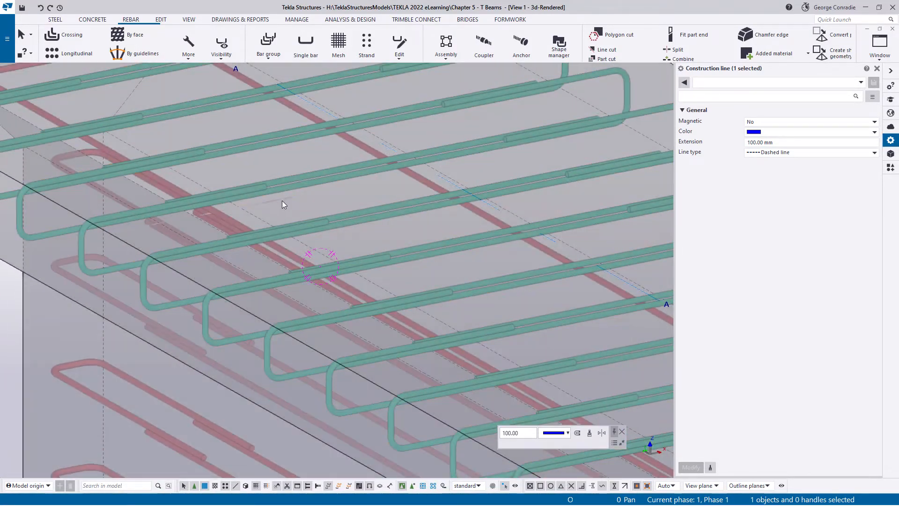
pyautogui.click(281, 199)
pyautogui.scroll(-5, 284, 235)
pyautogui.moveTo(468, 380); pyautogui.dragTo(241, 211, button='middle')
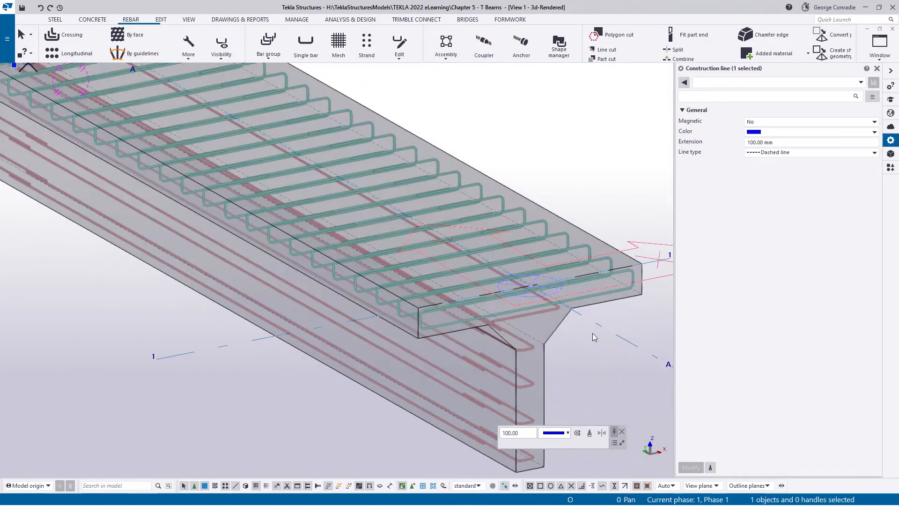
pyautogui.scroll(4, 501, 322)
pyautogui.keyDown('ctrl'); pyautogui.click(504, 307); pyautogui.keyUp('ctrl')
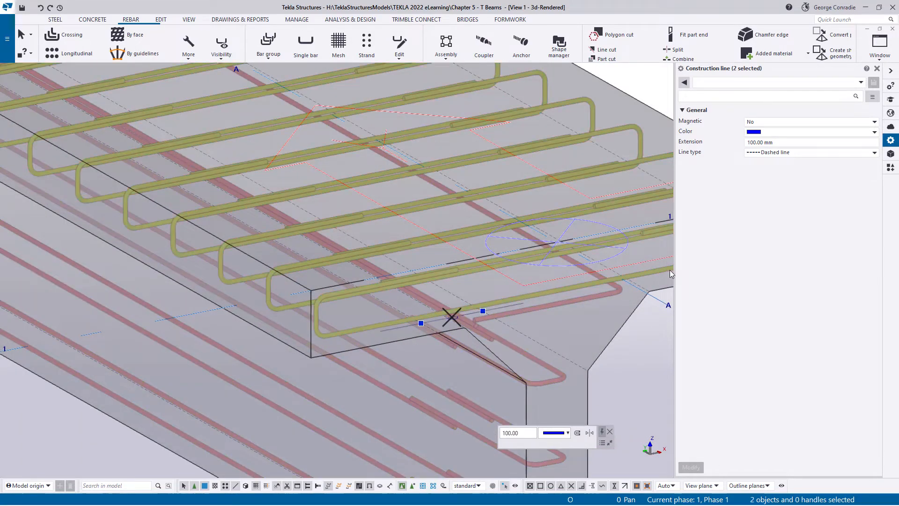
pyautogui.click(796, 152)
pyautogui.click(773, 162)
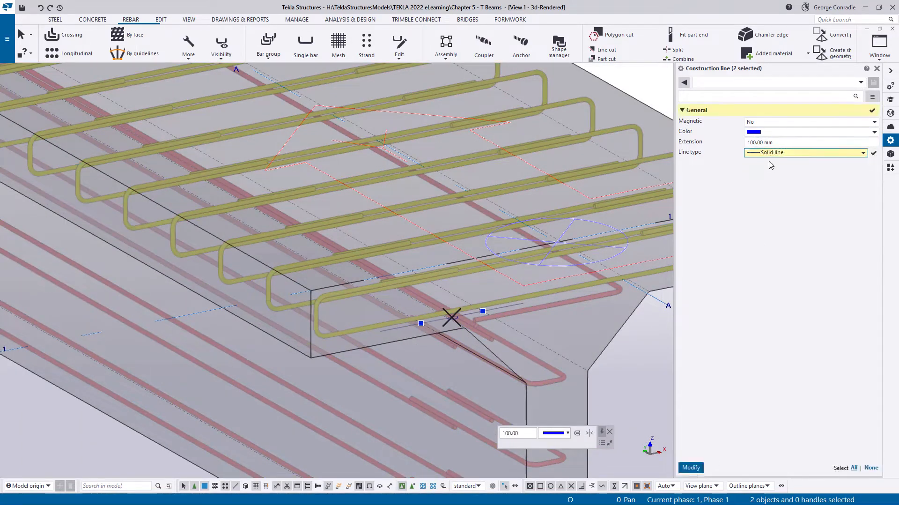
pyautogui.click(768, 138)
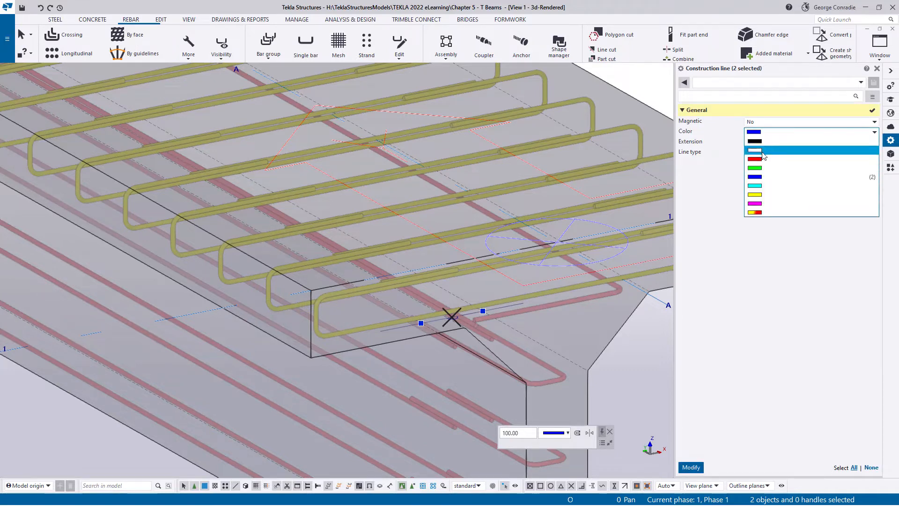
pyautogui.click(755, 204)
pyautogui.click(692, 467)
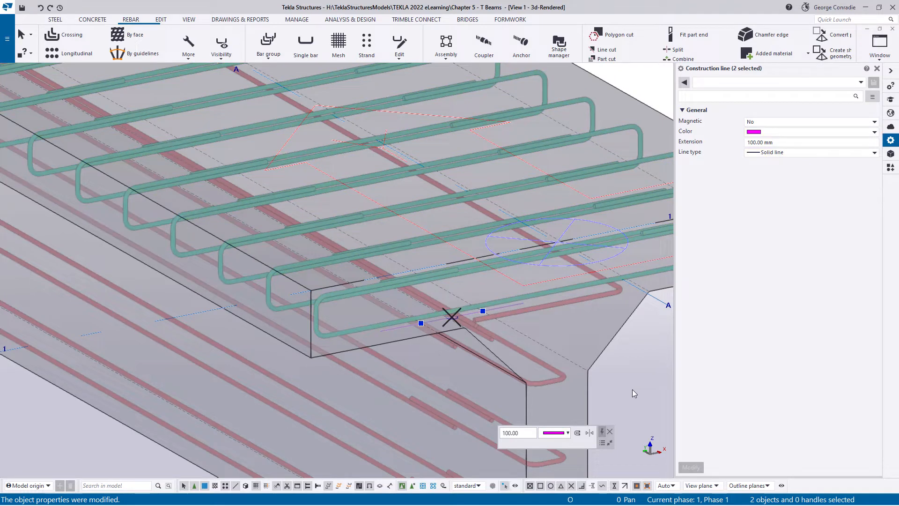
# - In plan at the grid 1 end, show only the beam, the web rebar set and the two construction lines
pyautogui.hotkey('ctrl', 'p')
pyautogui.scroll(5, 355, 327)
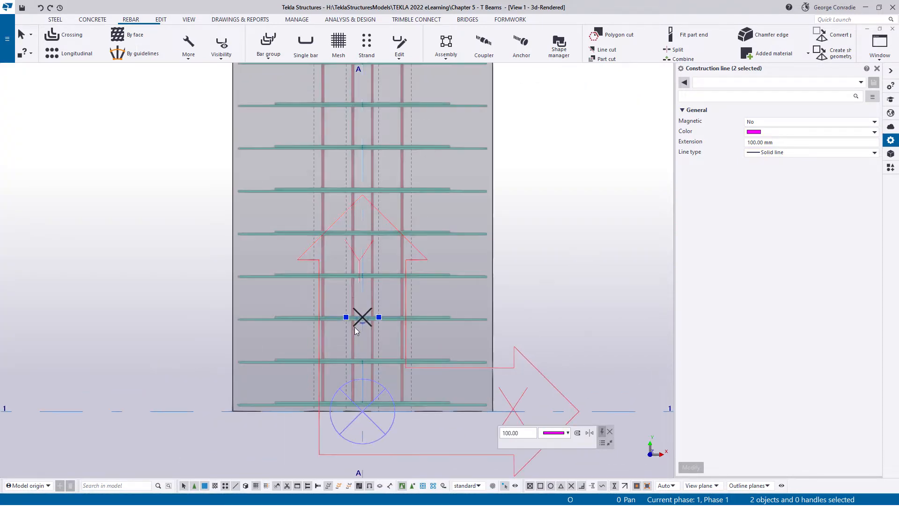
pyautogui.scroll(5, 364, 336)
pyautogui.scroll(-3, 364, 337)
pyautogui.moveTo(391, 361); pyautogui.dragTo(378, 267, button='middle')
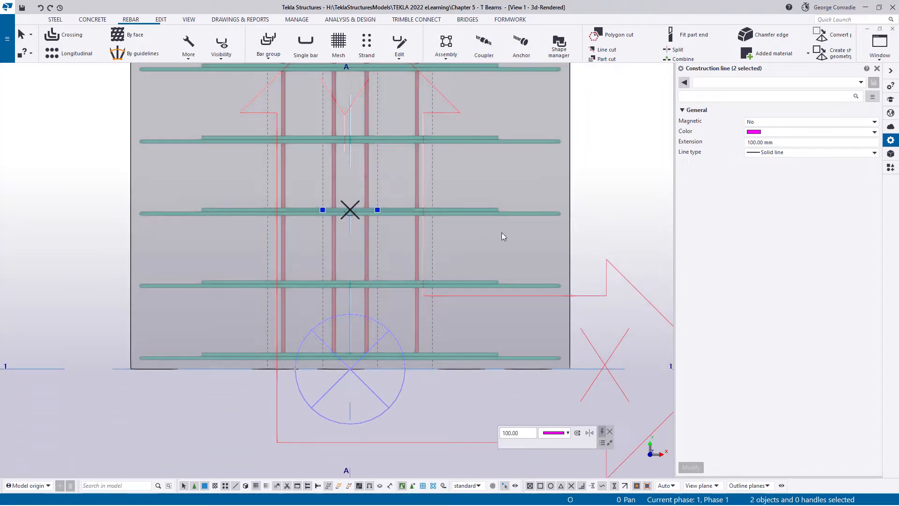
pyautogui.keyDown('shift'); pyautogui.click(571, 260); pyautogui.keyUp('shift')
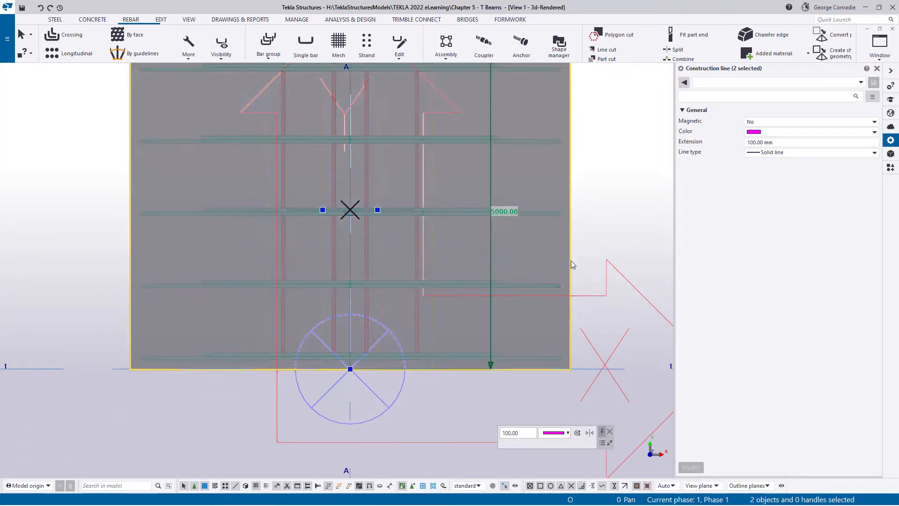
pyautogui.keyDown('shift'); pyautogui.click(417, 251); pyautogui.keyUp('shift')
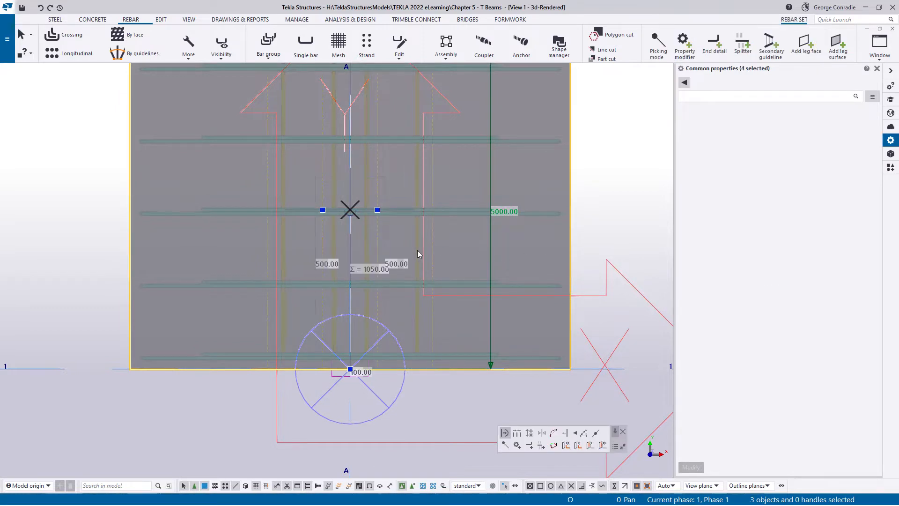
pyautogui.rightClick(418, 252)
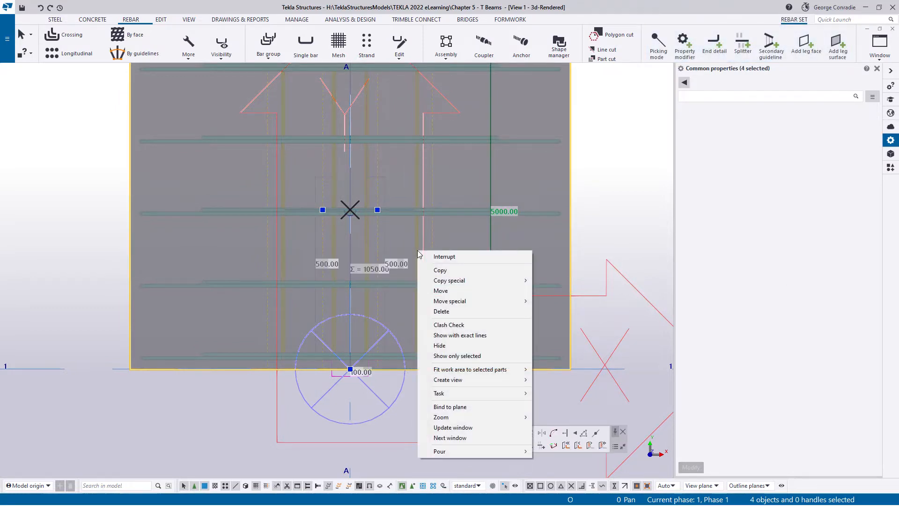
pyautogui.click(462, 356)
pyautogui.click(590, 237)
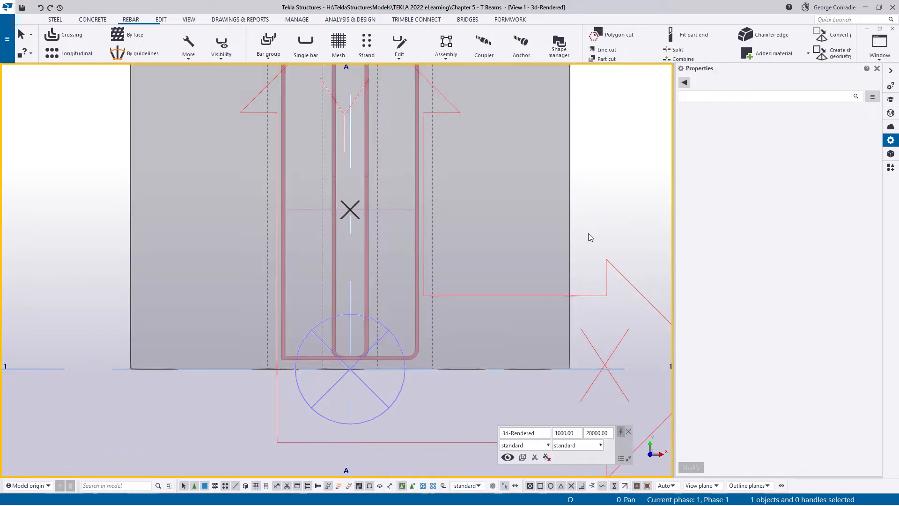
# - Add two lapping splitters to the web rebar set near grid 1, running from the construction line's ends out to the haunch's dashed edges
pyautogui.click(402, 209)
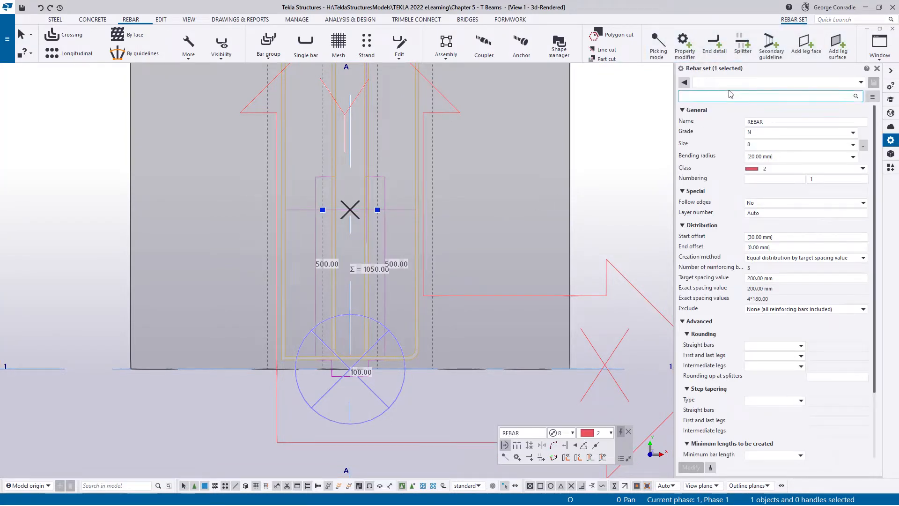
pyautogui.click(747, 51)
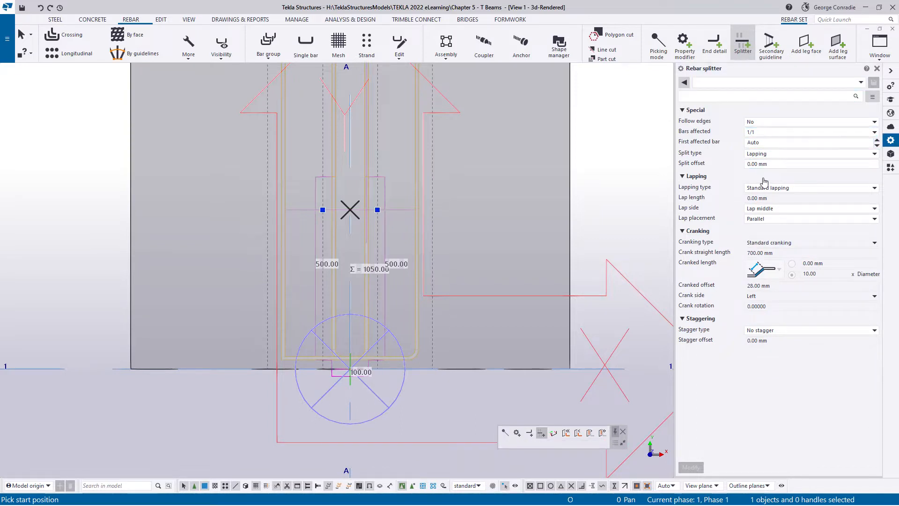
pyautogui.scroll(3, 404, 268)
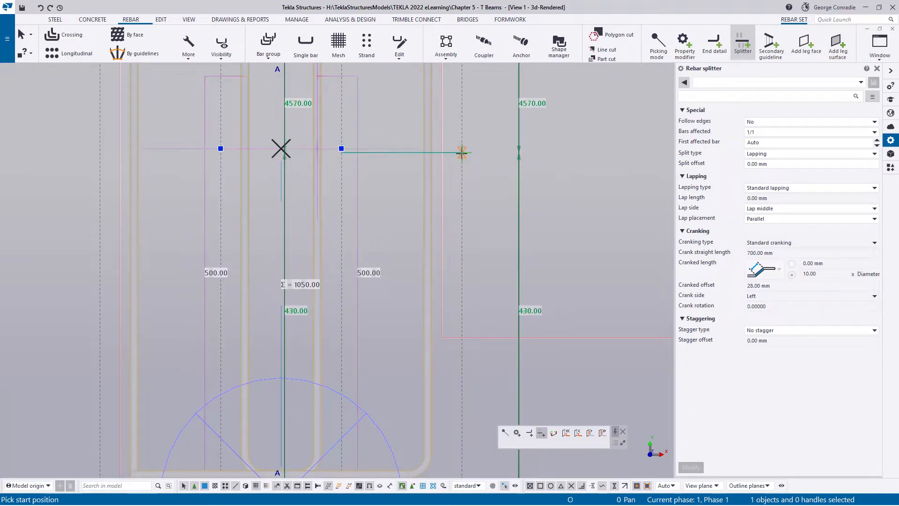
pyautogui.scroll(5, 462, 147)
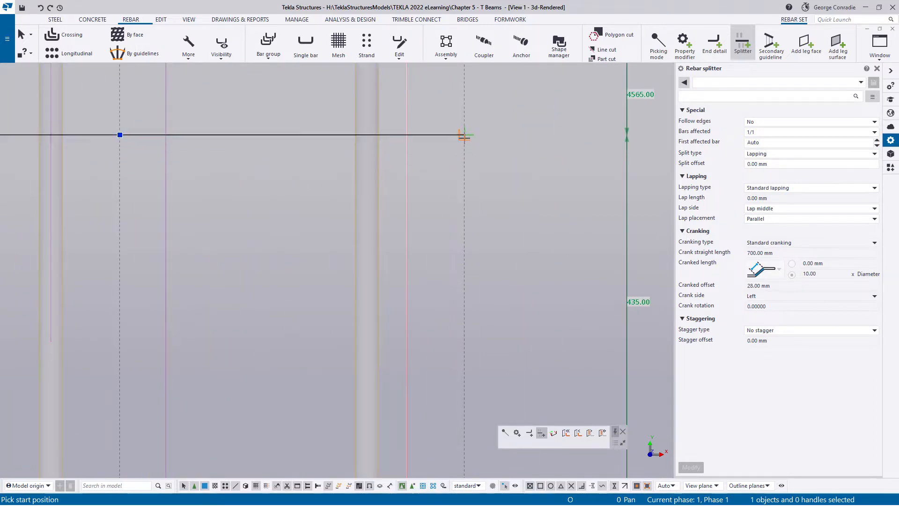
pyautogui.click(464, 135)
pyautogui.scroll(-5, 418, 245)
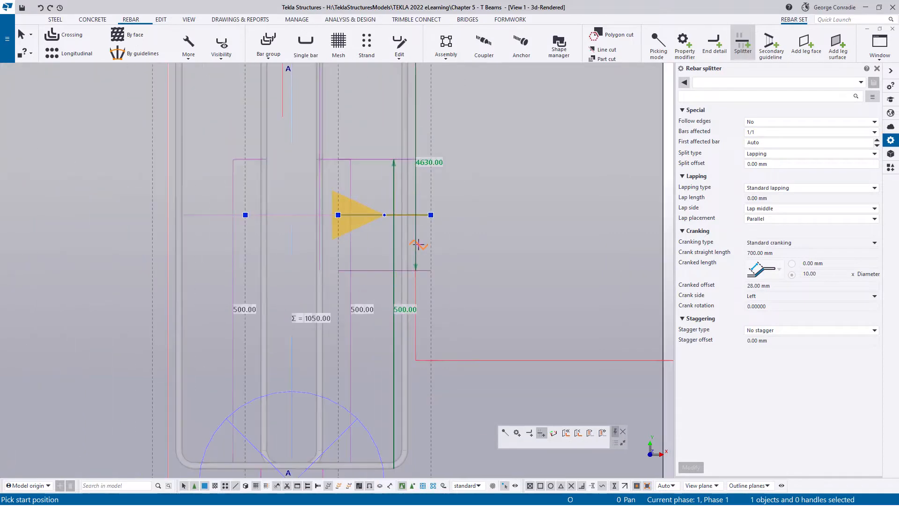
pyautogui.scroll(5, 160, 249)
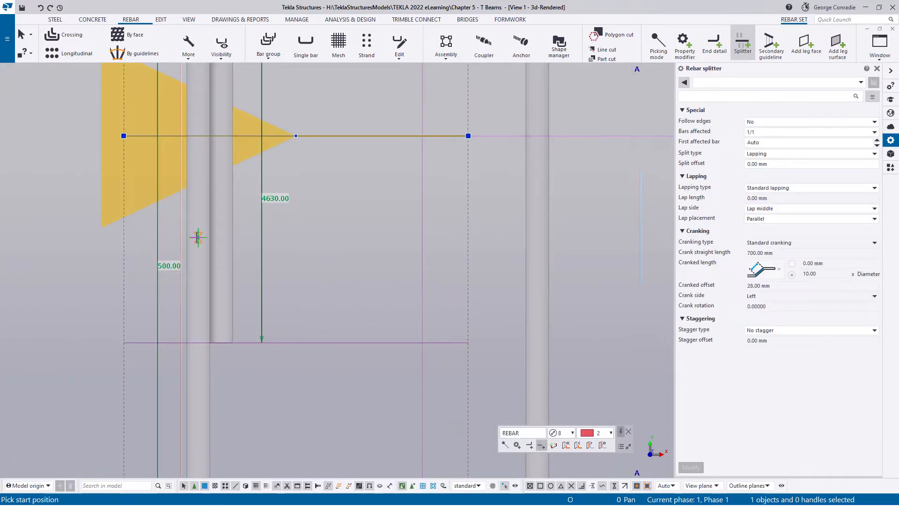
# - Add a lapping splitter near grid 2 from the construction line's right end out to the haunch's dashed edge
pyautogui.scroll(-6, 271, 257)
pyautogui.moveTo(338, 239); pyautogui.dragTo(358, 431, button='middle')
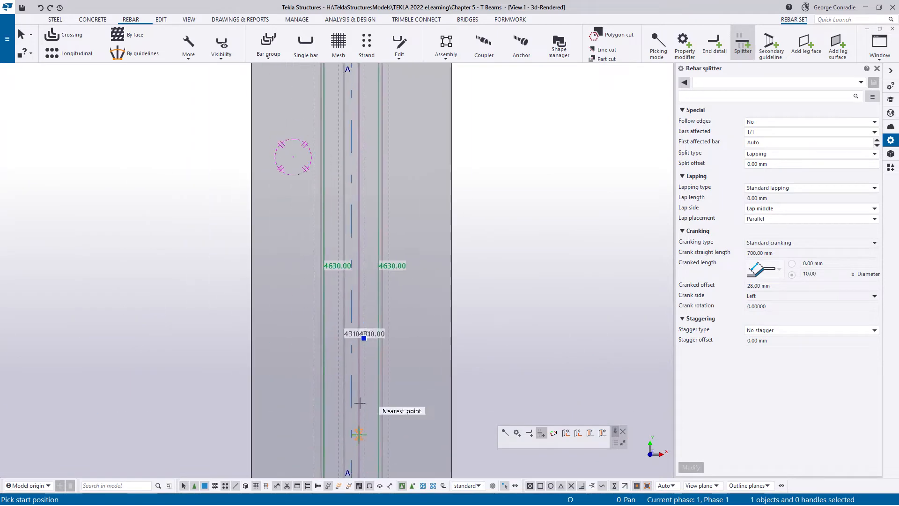
pyautogui.moveTo(358, 272); pyautogui.dragTo(366, 444, button='middle')
pyautogui.moveTo(382, 230); pyautogui.dragTo(387, 300, button='middle')
pyautogui.scroll(5, 388, 262)
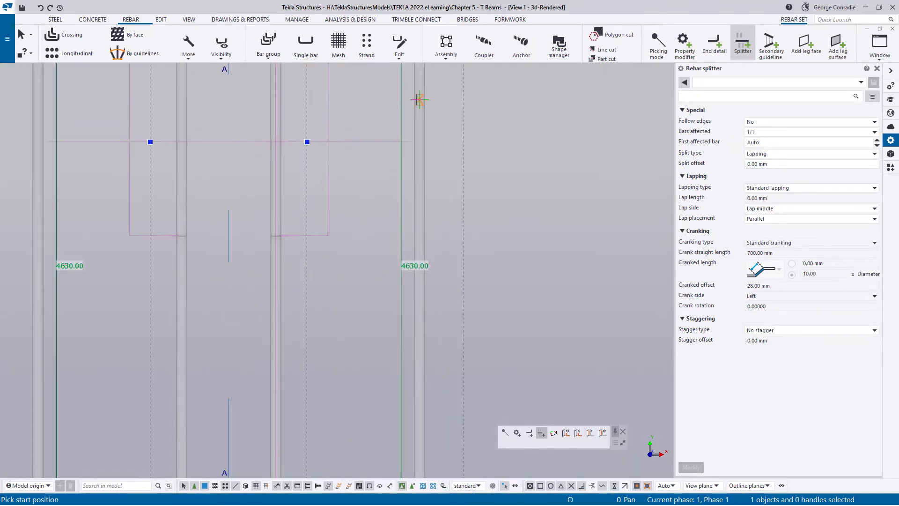
pyautogui.scroll(6, 424, 106)
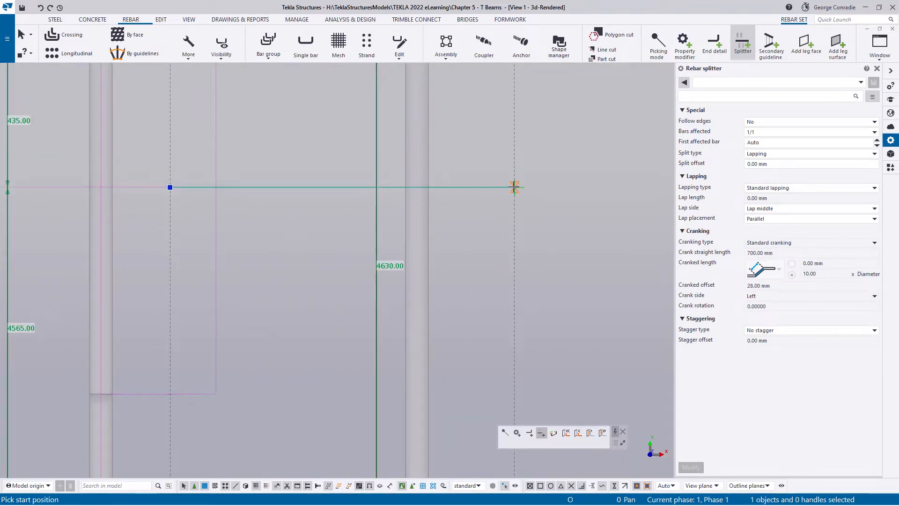
pyautogui.click(513, 187)
# - Add the matching lapping splitter near grid 2 from the construction line's left end to the haunch edge and end the command
pyautogui.scroll(-3, 513, 187)
pyautogui.moveTo(261, 249); pyautogui.dragTo(553, 255, button='middle')
pyautogui.scroll(3, 364, 225)
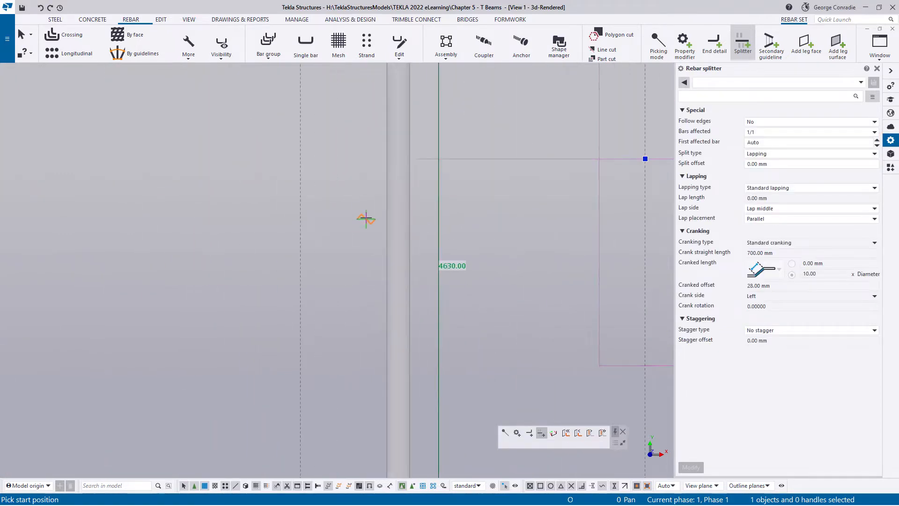
pyautogui.click(300, 159)
pyautogui.scroll(-5, 311, 207)
pyautogui.rightClick(446, 182)
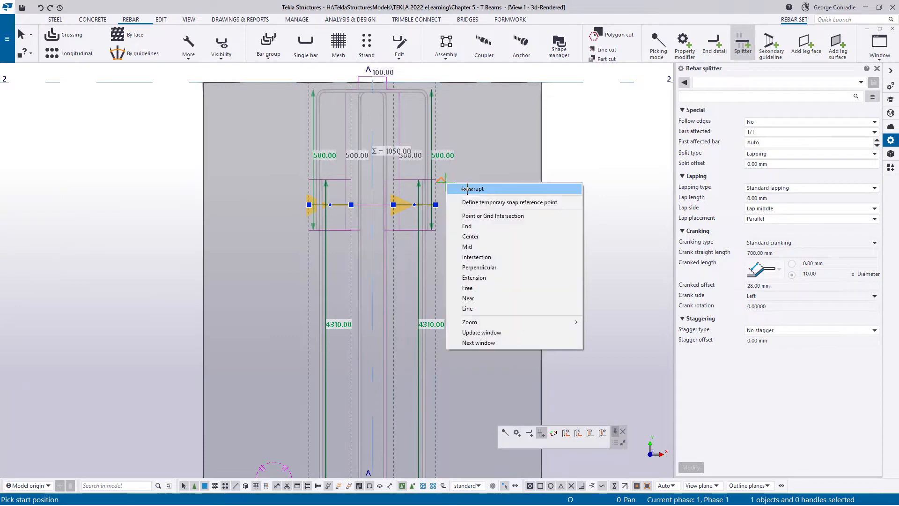
pyautogui.click(467, 189)
# - Inquire the properties of the web and haunch end U-bars near grid 2 to check their bending dimensions
pyautogui.click(561, 204)
pyautogui.scroll(-3, 561, 204)
pyautogui.keyDown('ctrl'); pyautogui.moveTo(483, 274); pyautogui.dragTo(315, 218, button='middle'); pyautogui.keyUp('ctrl')
pyautogui.scroll(5, 441, 221)
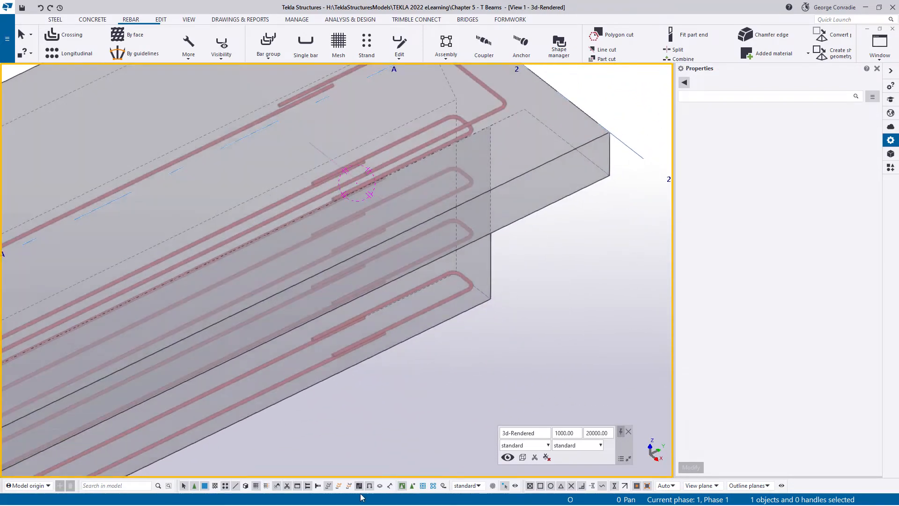
pyautogui.click(339, 486)
pyautogui.click(463, 292)
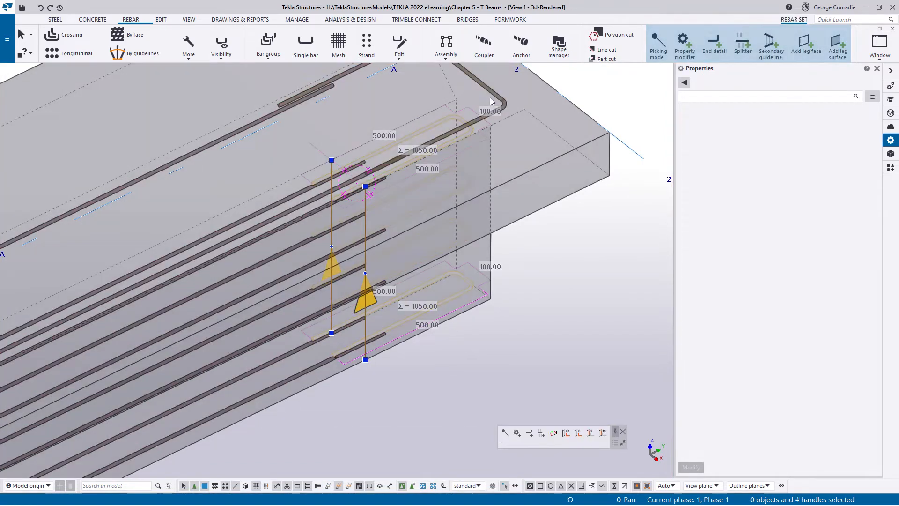
pyautogui.click(488, 92)
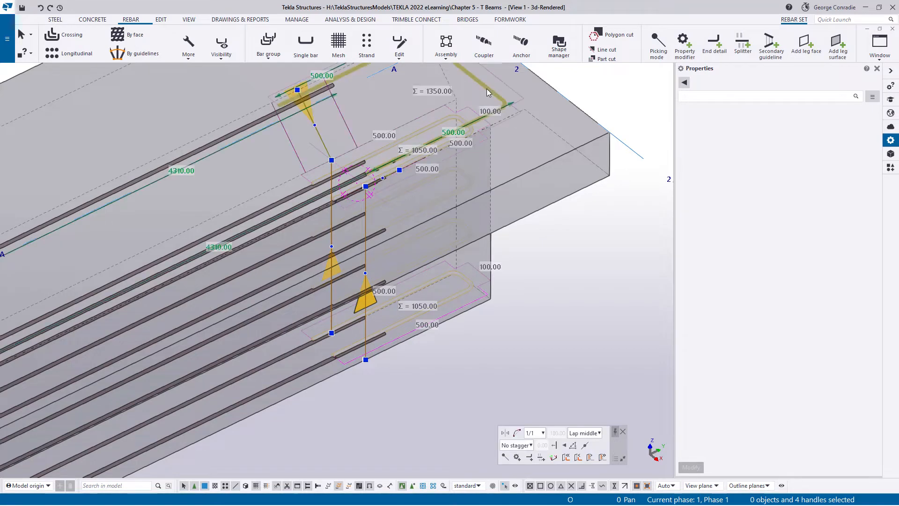
pyautogui.rightClick(487, 89)
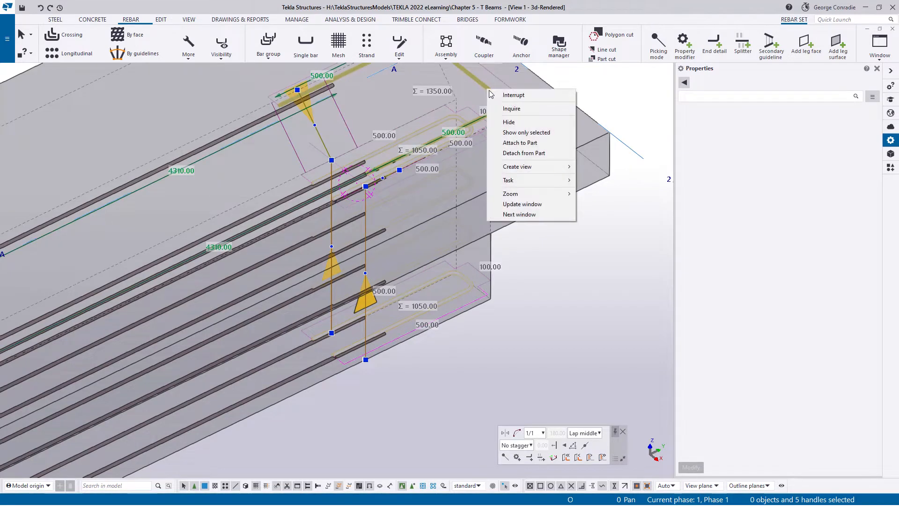
pyautogui.click(507, 107)
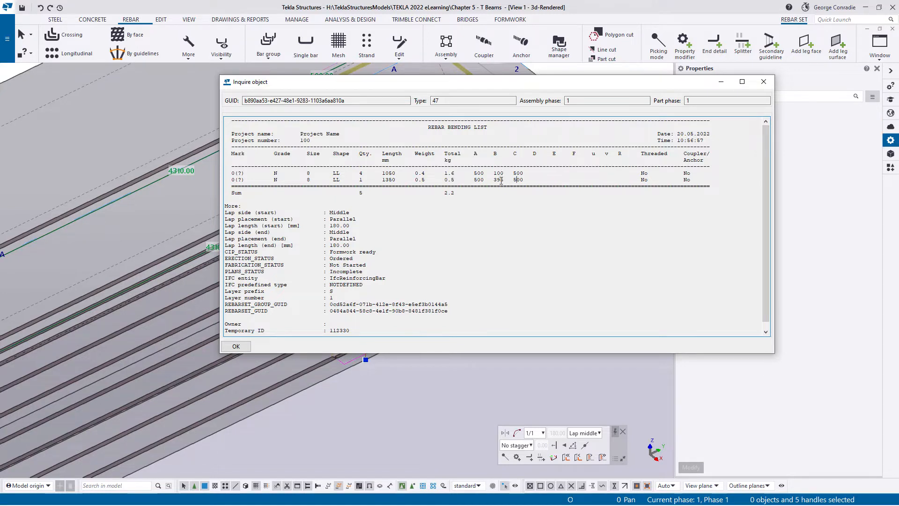
# - Close the inquiry, delete the construction lines near grids 2 and 1, and bring the hidden flange bars back into view
pyautogui.click(765, 82)
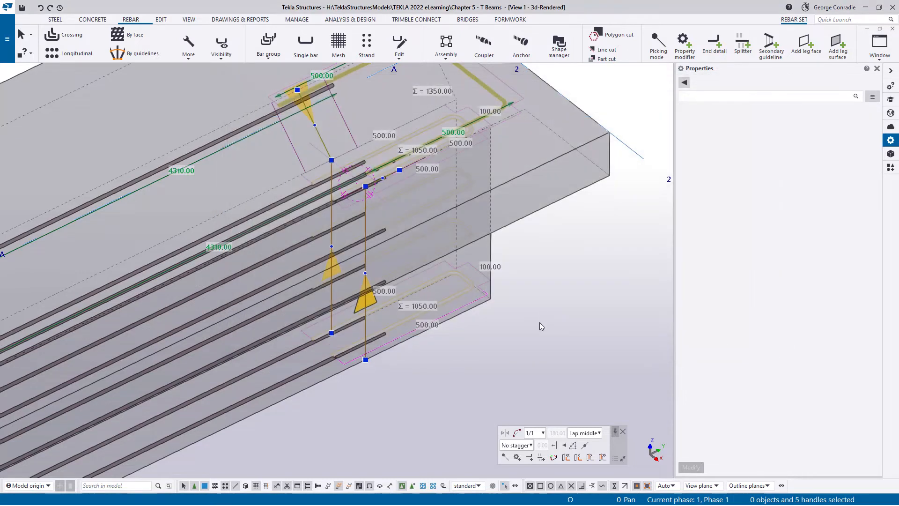
pyautogui.click(539, 323)
pyautogui.click(320, 153)
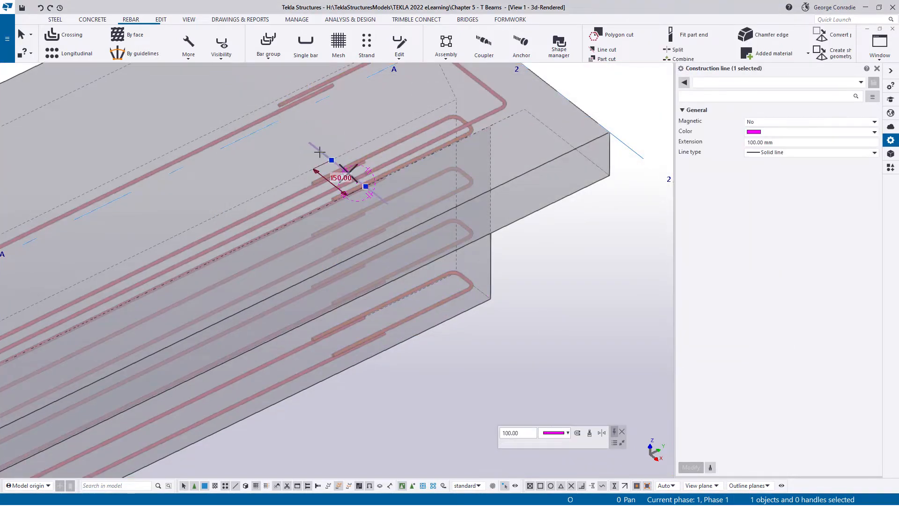
pyautogui.scroll(-2, 319, 154)
pyautogui.moveTo(202, 338); pyautogui.dragTo(592, 194, button='middle')
pyautogui.moveTo(66, 420); pyautogui.dragTo(405, 290, button='middle')
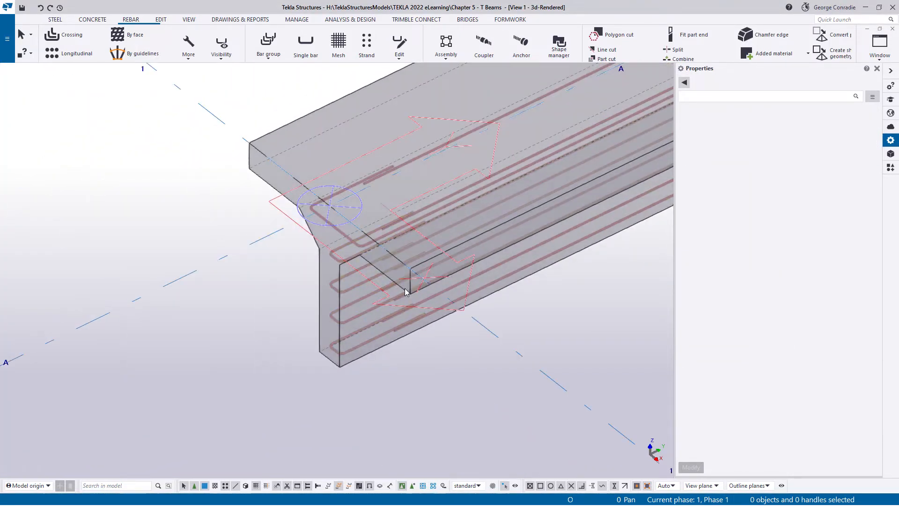
pyautogui.scroll(1, 375, 235)
pyautogui.scroll(2, 374, 234)
pyautogui.click(436, 209)
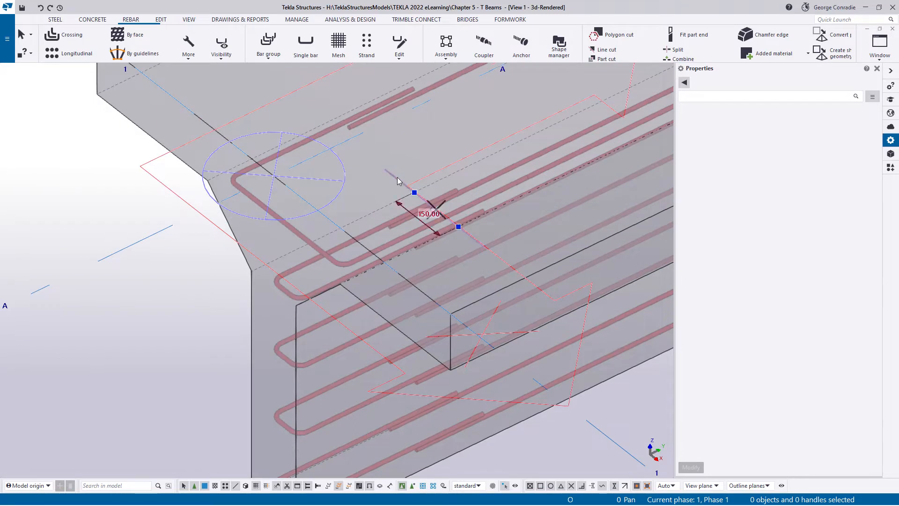
pyautogui.click(152, 286)
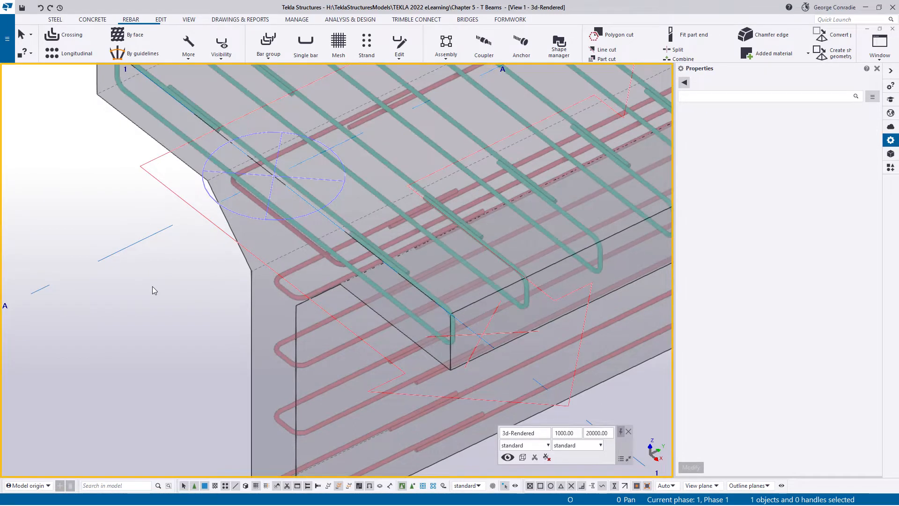
# - Examine the beam's end at grid 1 and compare its reinforcement with the vertical web bars in reference picture snap_002.png
pyautogui.scroll(-5, 231, 297)
pyautogui.moveTo(369, 270)
pyautogui.keyDown('ctrl'); pyautogui.mouseDown(button='middle')
pyautogui.moveTo(383, 206)
pyautogui.moveTo(463, 139)
pyautogui.moveTo(472, 141)
pyautogui.moveTo(329, 232)
pyautogui.moveTo(378, 202)
pyautogui.moveTo(511, 251)
pyautogui.moveTo(475, 267)
pyautogui.moveTo(411, 178)
pyautogui.mouseUp(button='middle'); pyautogui.keyUp('ctrl')
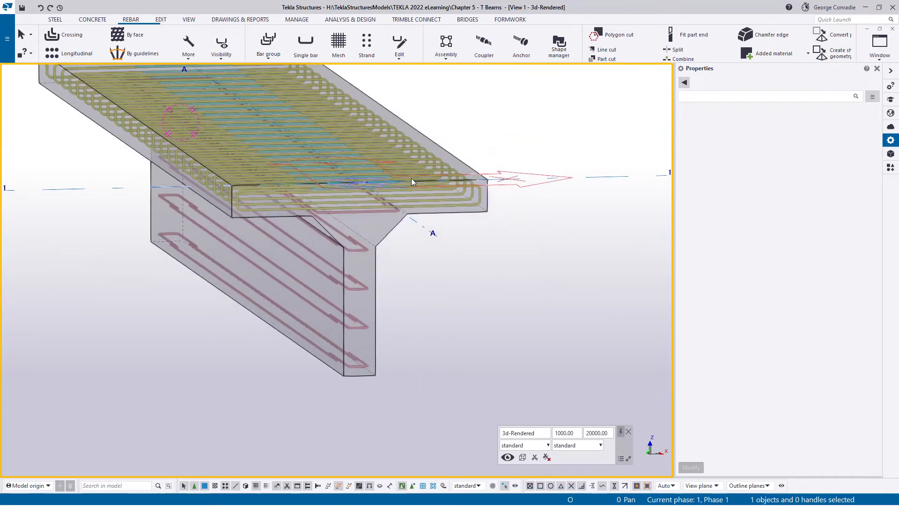
pyautogui.keyDown('ctrl'); pyautogui.moveTo(501, 193); pyautogui.dragTo(372, 243, button='middle'); pyautogui.keyUp('ctrl')
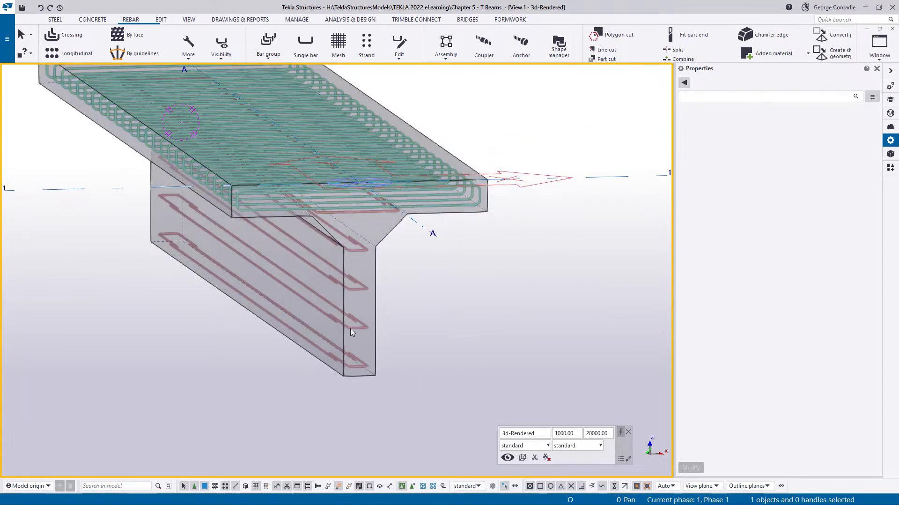
pyautogui.scroll(3, 349, 358)
pyautogui.scroll(1, 349, 358)
pyautogui.scroll(-2, 369, 333)
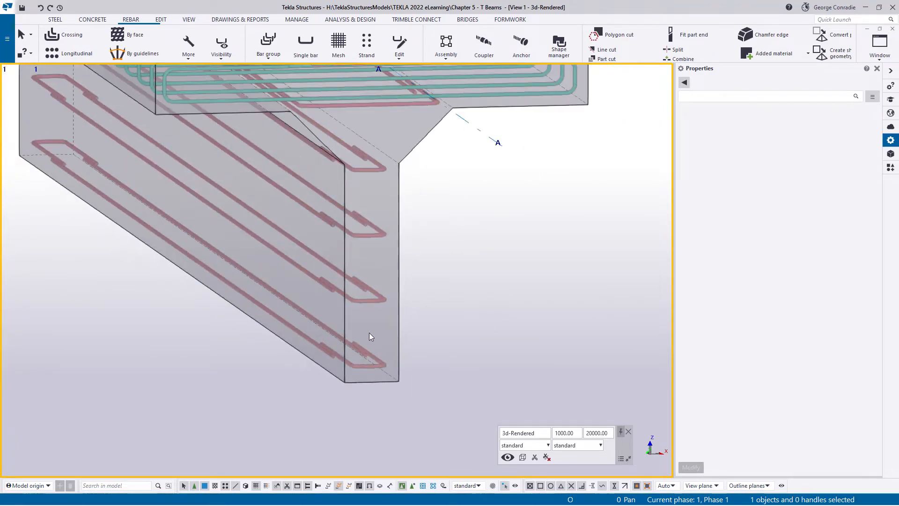
pyautogui.keyDown('ctrl'); pyautogui.moveTo(383, 202); pyautogui.dragTo(405, 329, button='middle'); pyautogui.keyUp('ctrl')
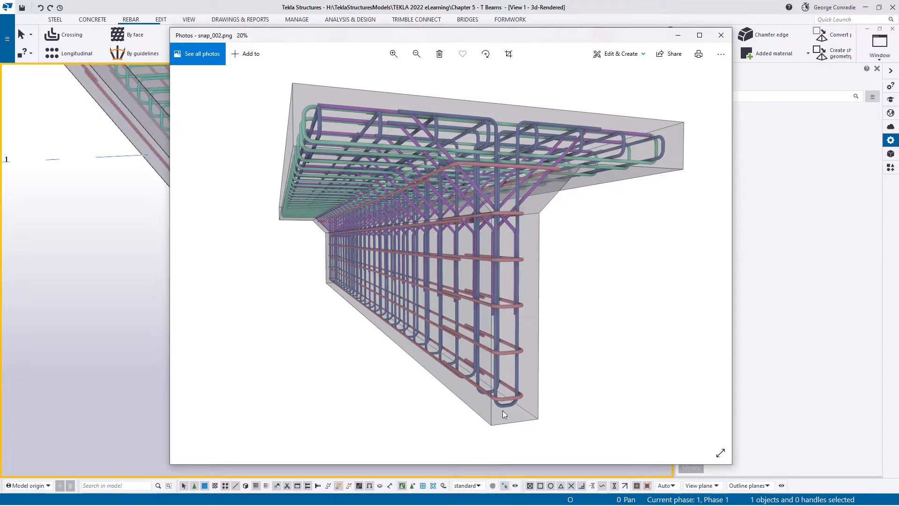
pyautogui.moveTo(539, 36); pyautogui.dragTo(898, 19)
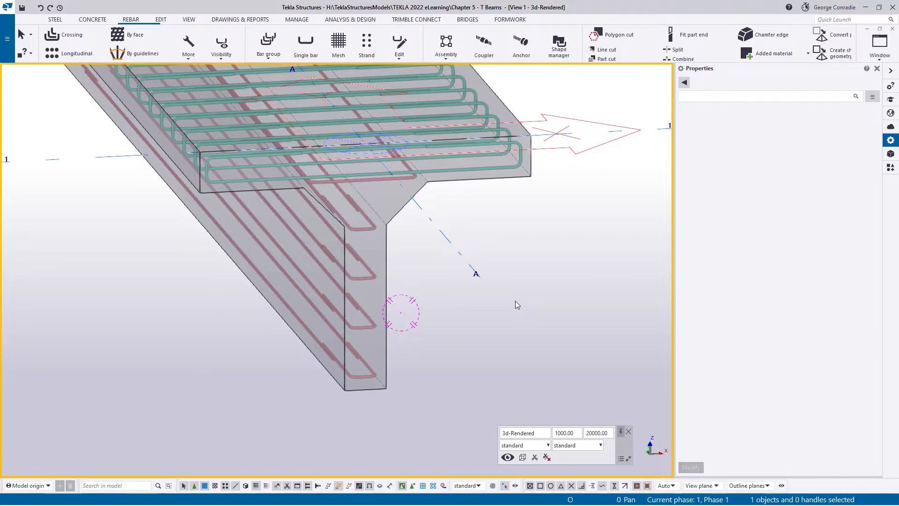
# - In the Elevation Grid 1 view, draw vertical construction lines from both web-haunch corners up past the flange's top edge
pyautogui.hotkey('ctrl', 'Tab')
pyautogui.hotkey('ctrl', 'Tab')
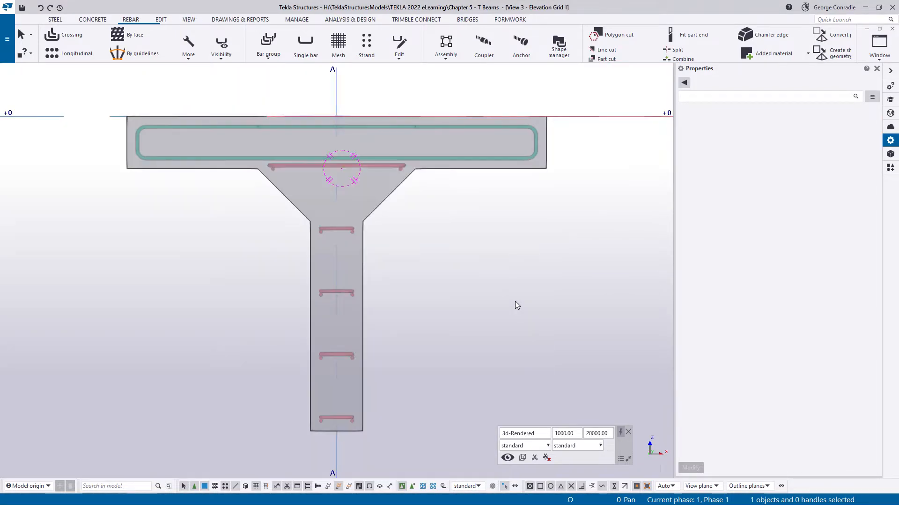
pyautogui.moveTo(461, 295); pyautogui.dragTo(497, 269, button='middle')
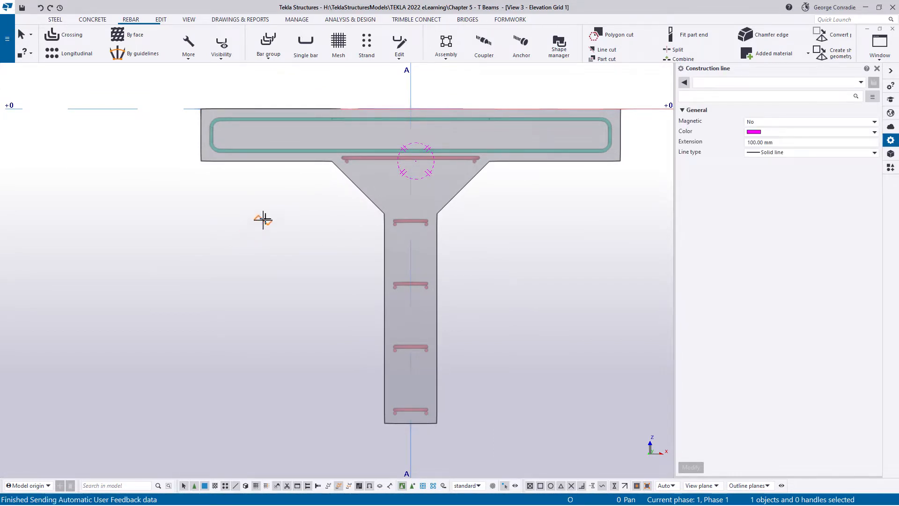
pyautogui.click(384, 213)
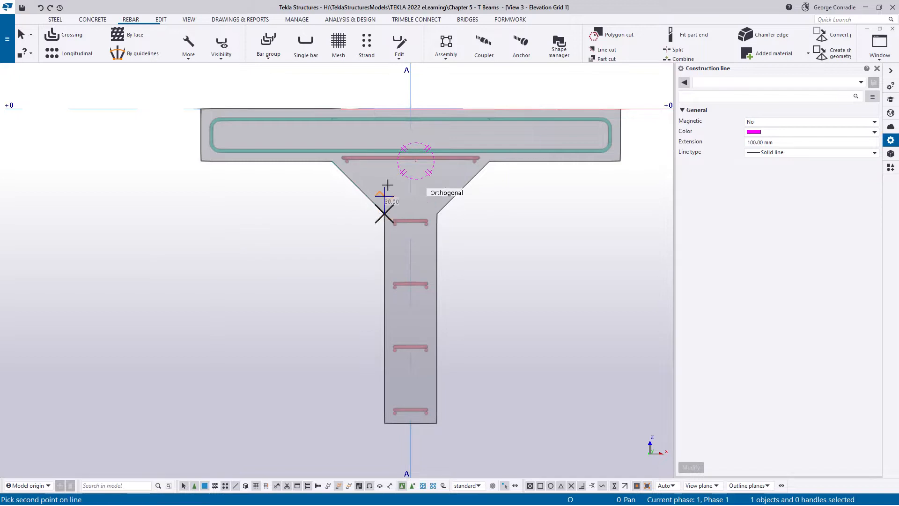
pyautogui.click(385, 92)
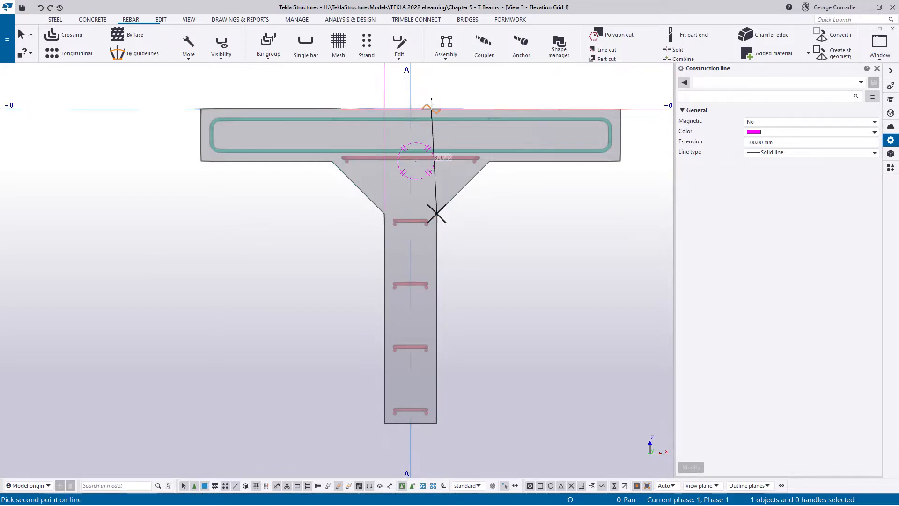
pyautogui.click(436, 74)
pyautogui.rightClick(482, 212)
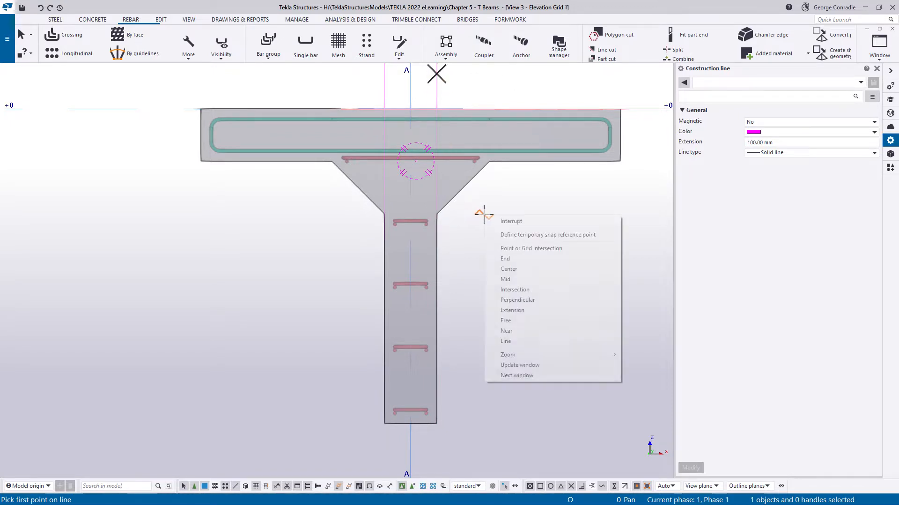
pyautogui.click(511, 221)
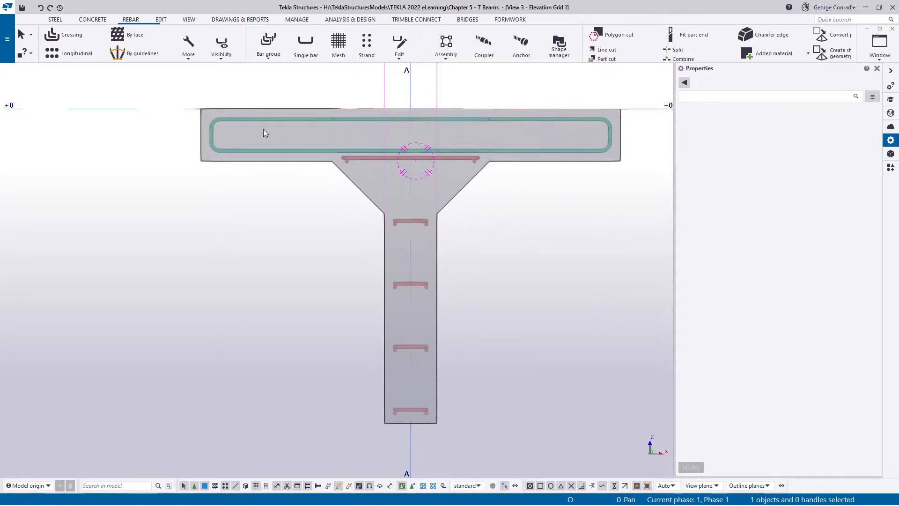
# - Start a rebar set with a manually picked bar shape and set its class to 4
pyautogui.moveTo(223, 199); pyautogui.dragTo(192, 216, button='middle')
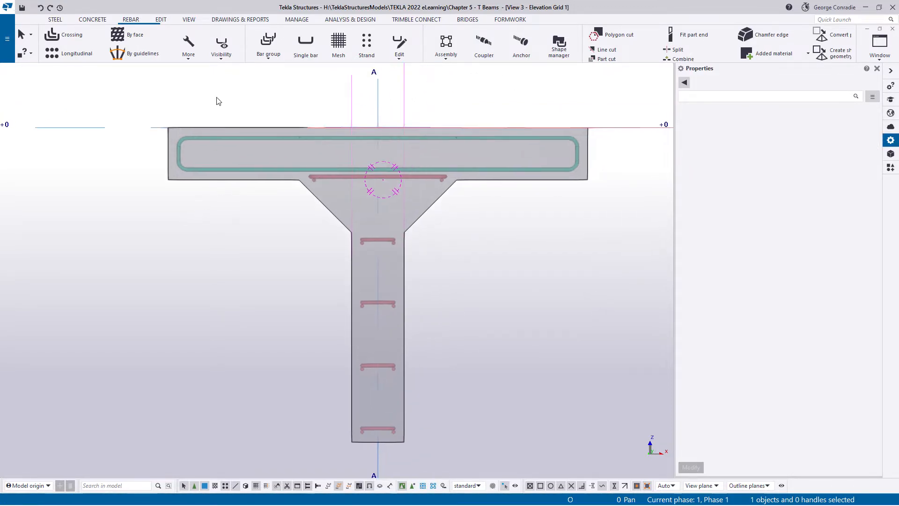
pyautogui.click(189, 46)
pyautogui.click(203, 71)
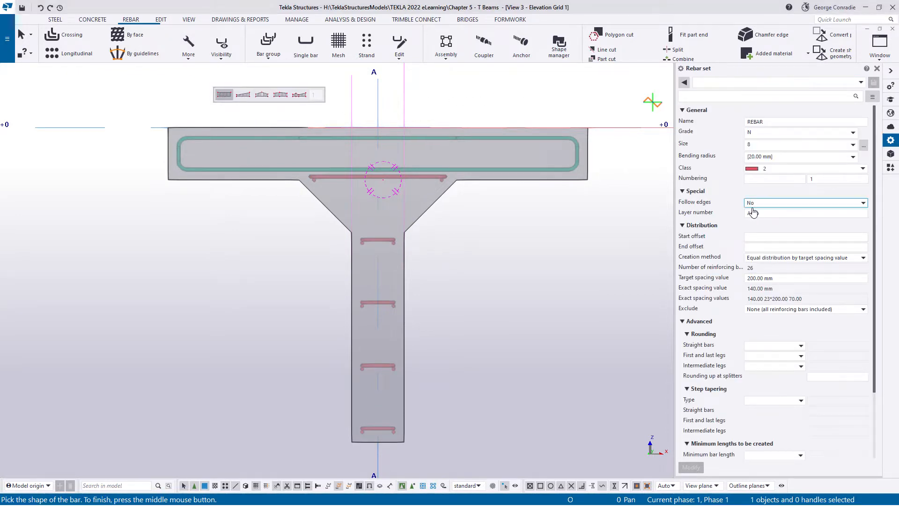
pyautogui.click(766, 169)
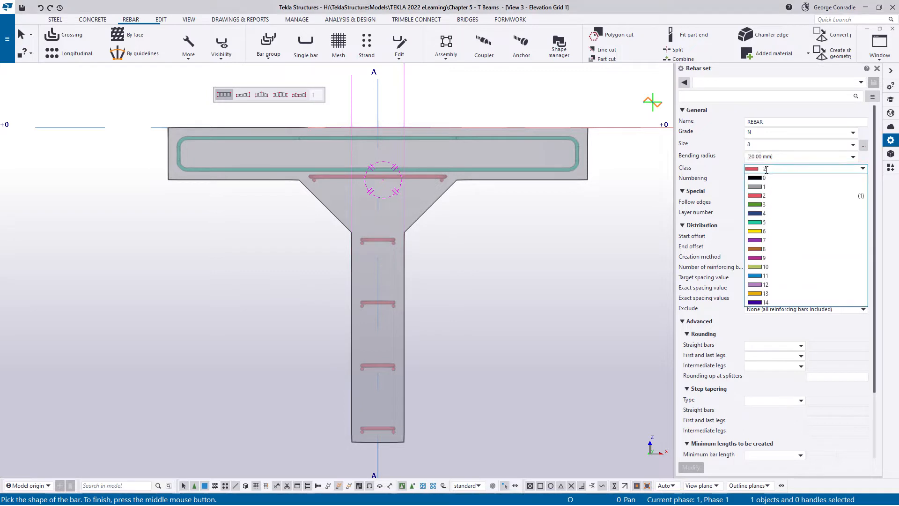
pyautogui.click(760, 214)
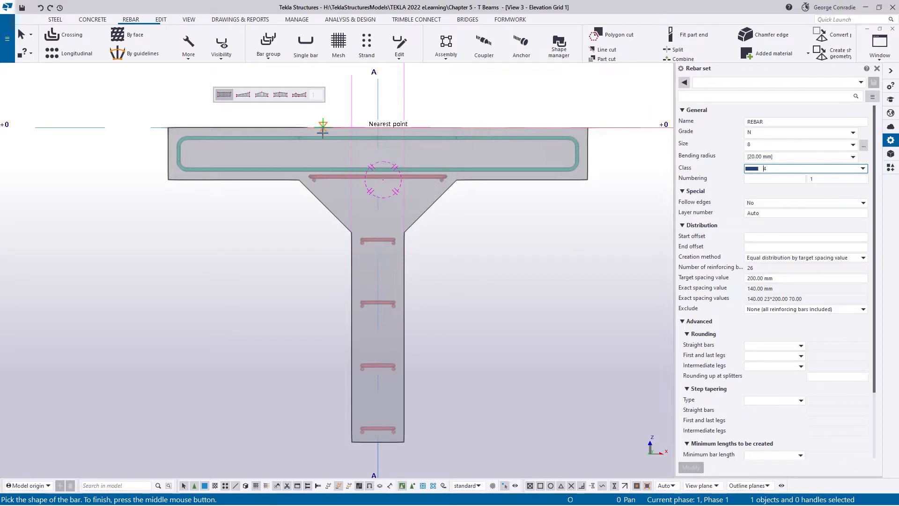
# - Outline the bar shape from the flange's top edge, around the 900 mm deep web via the construction lines, and back out along the top edge
pyautogui.scroll(1, 293, 127)
pyautogui.click(278, 127)
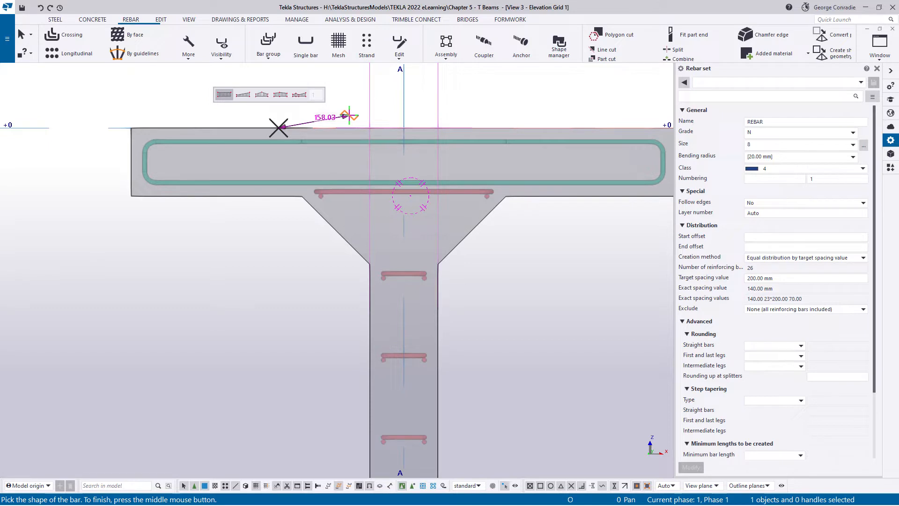
pyautogui.click(370, 128)
pyautogui.scroll(-2, 374, 169)
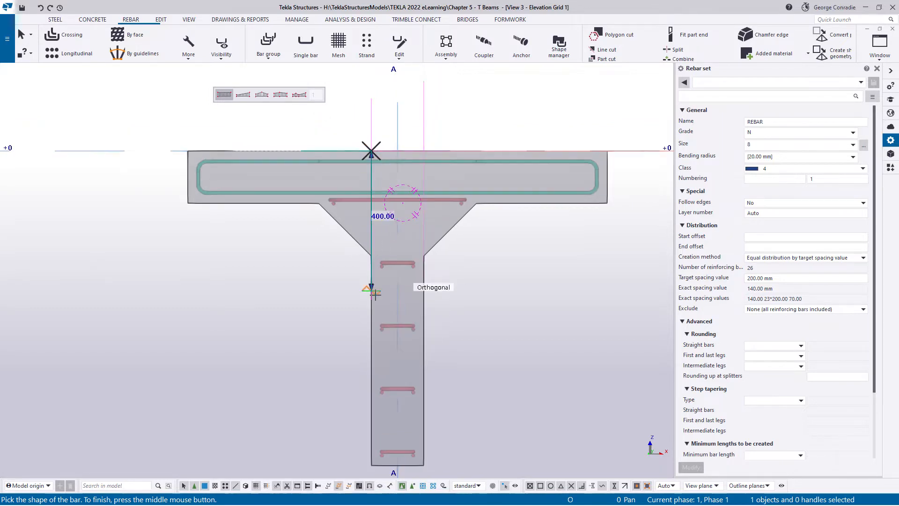
pyautogui.moveTo(375, 286); pyautogui.dragTo(374, 214, button='middle')
pyautogui.click(372, 392)
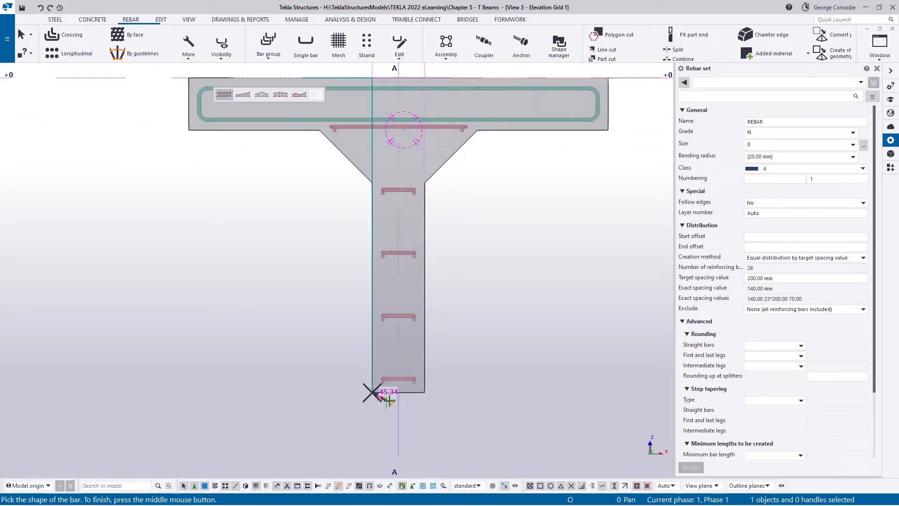
pyautogui.click(424, 393)
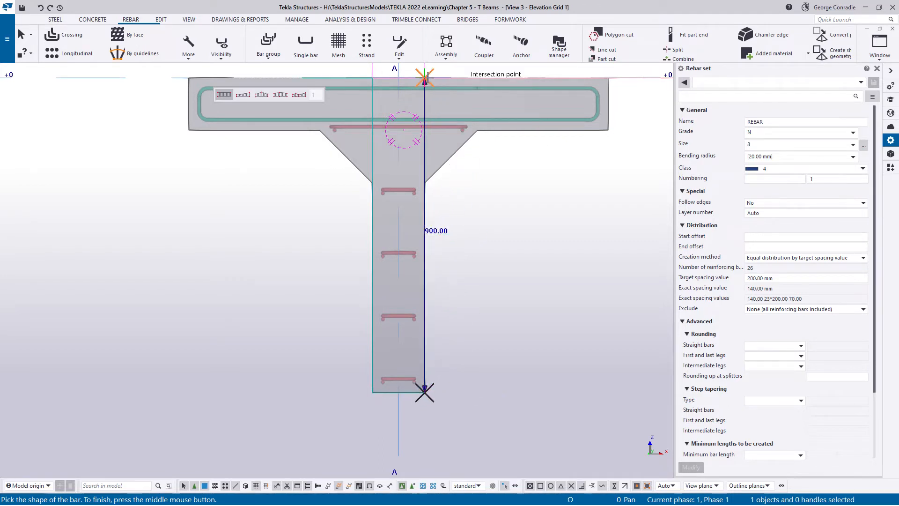
pyautogui.click(477, 78)
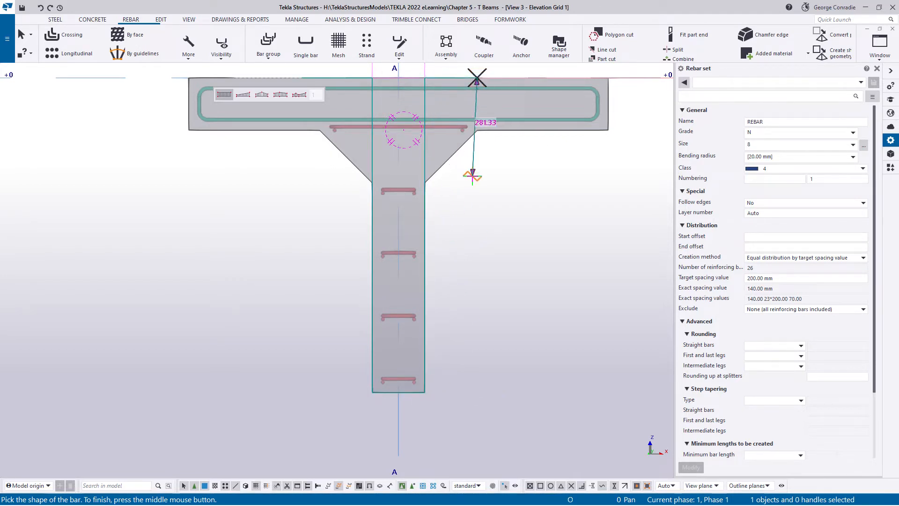
pyautogui.middleClick(493, 184)
# - Distribute the bars from the top edge at grid 1 to the perpendicular point 5000 mm away at the far end, and end the command
pyautogui.scroll(-3, 493, 184)
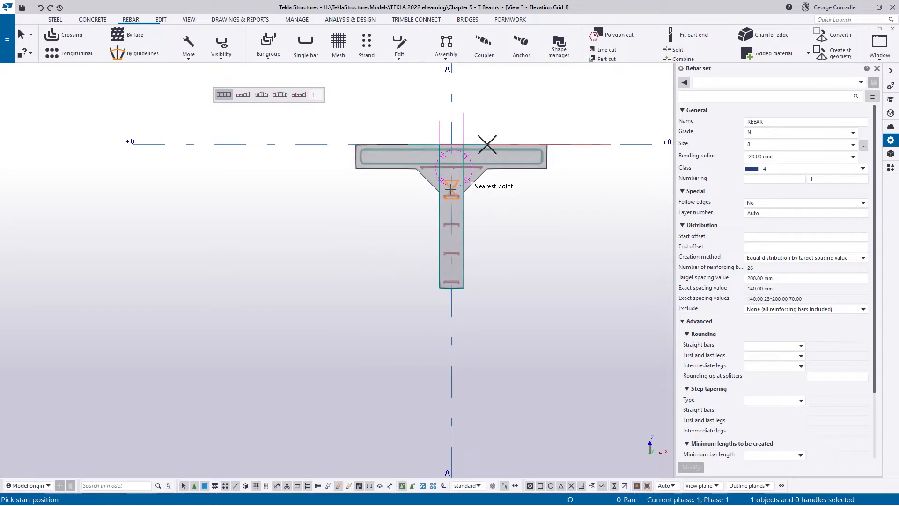
pyautogui.keyDown('ctrl'); pyautogui.moveTo(451, 190); pyautogui.dragTo(500, 243, button='middle'); pyautogui.keyUp('ctrl')
pyautogui.moveTo(513, 182); pyautogui.dragTo(476, 257, button='middle')
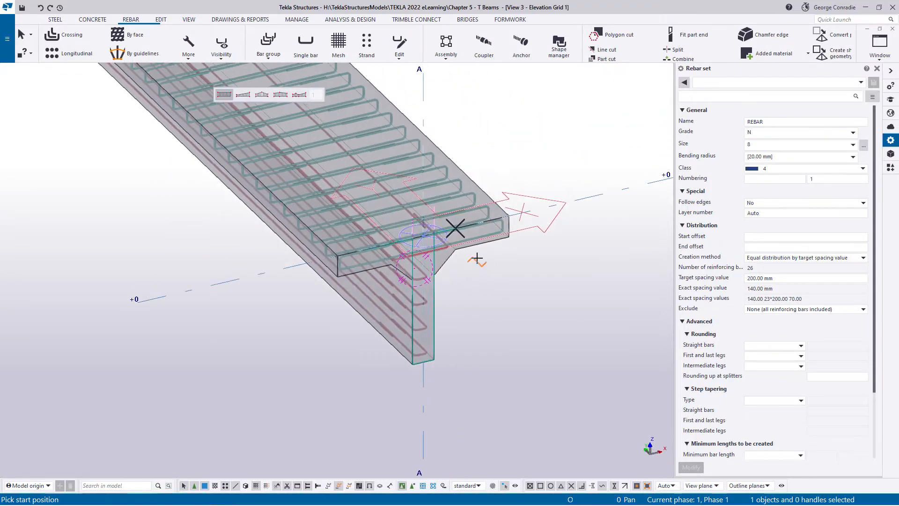
pyautogui.scroll(3, 474, 218)
pyautogui.scroll(3, 466, 213)
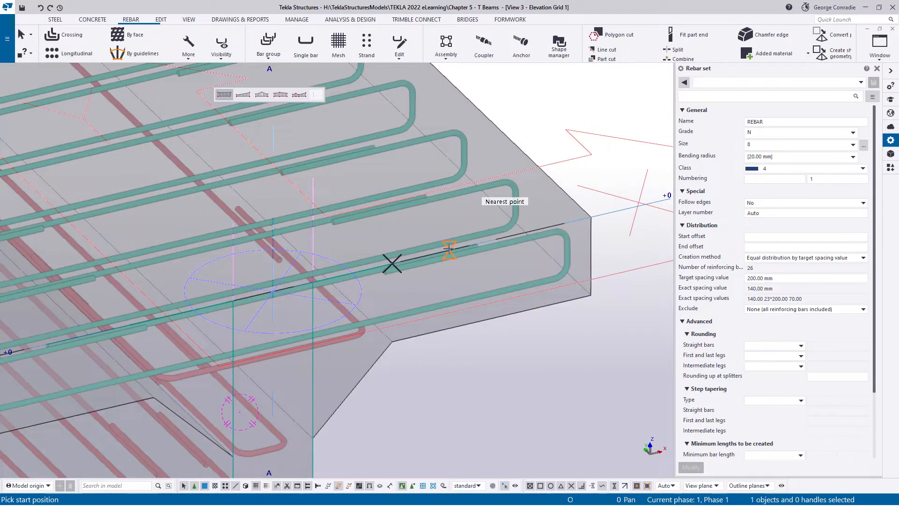
pyautogui.click(446, 255)
pyautogui.scroll(-5, 447, 256)
pyautogui.scroll(4, 361, 230)
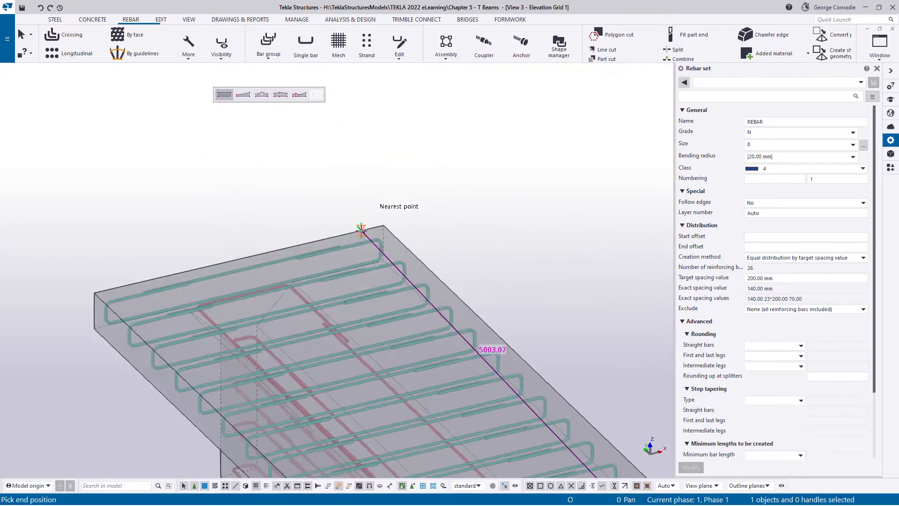
pyautogui.scroll(3, 361, 229)
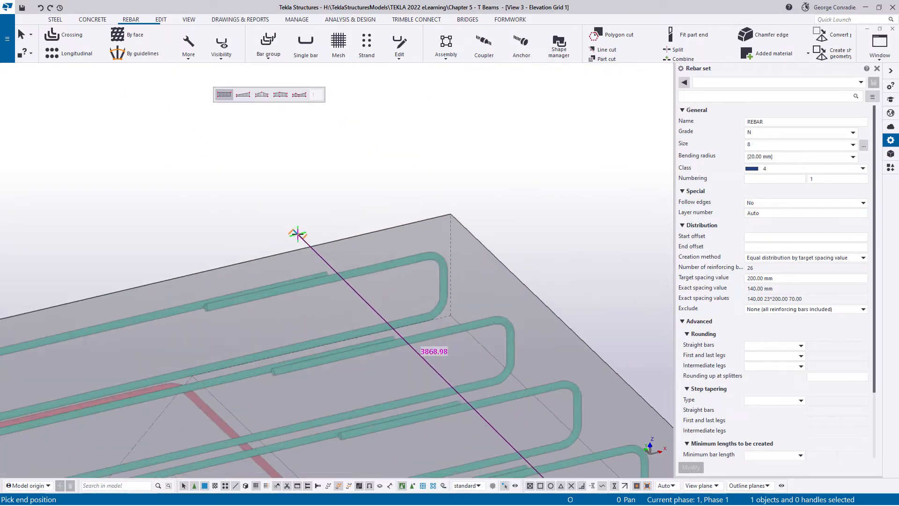
pyautogui.click(265, 256)
pyautogui.rightClick(352, 179)
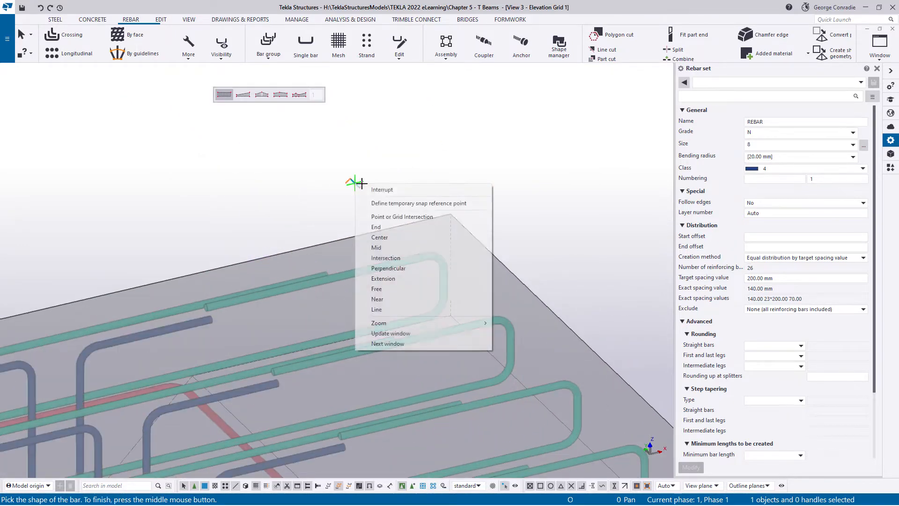
pyautogui.click(372, 189)
# - Inspect the new web bars along the beam and select their set near grid 1 to check the leg dimensions
pyautogui.scroll(-3, 374, 191)
pyautogui.moveTo(343, 289); pyautogui.dragTo(290, 173, button='middle')
pyautogui.moveTo(323, 263); pyautogui.dragTo(271, 160, button='middle')
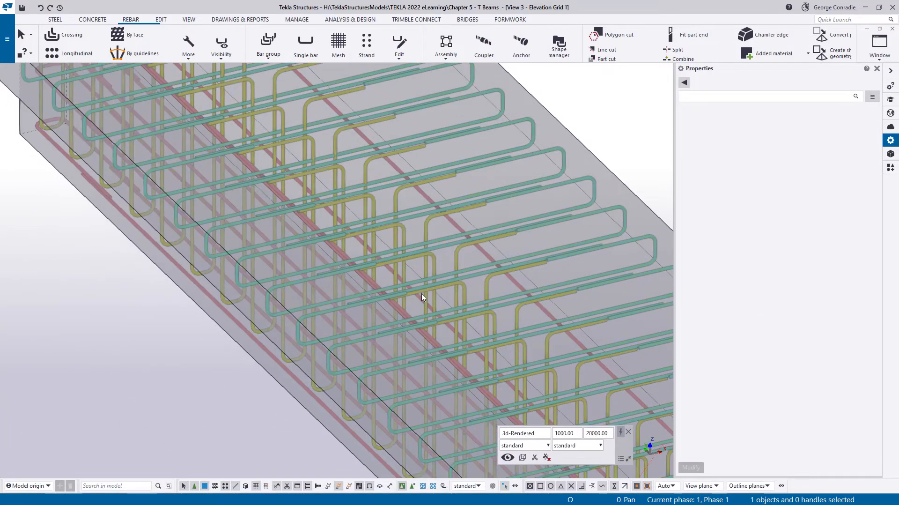
pyautogui.moveTo(421, 295); pyautogui.dragTo(351, 190, button='middle')
pyautogui.moveTo(420, 275); pyautogui.dragTo(299, 160, button='middle')
pyautogui.scroll(1, 352, 157)
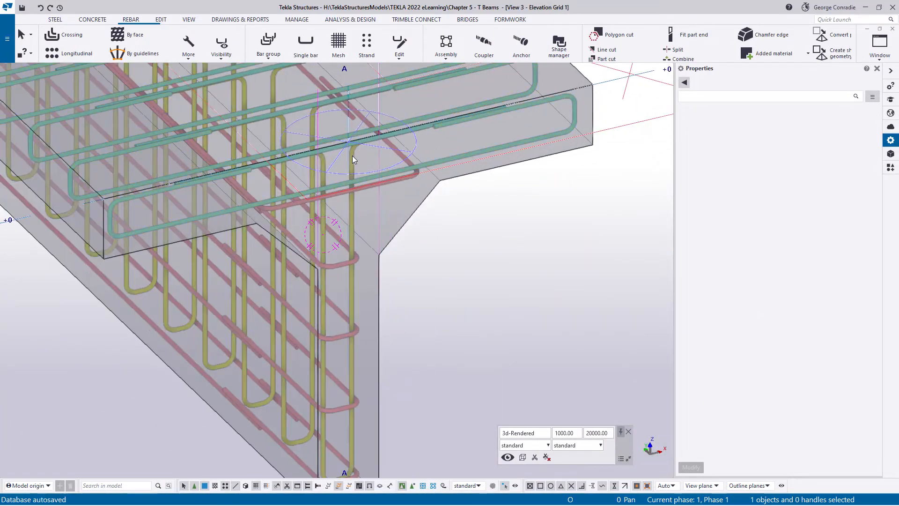
pyautogui.keyDown('ctrl'); pyautogui.moveTo(354, 157); pyautogui.dragTo(359, 161, button='middle'); pyautogui.keyUp('ctrl')
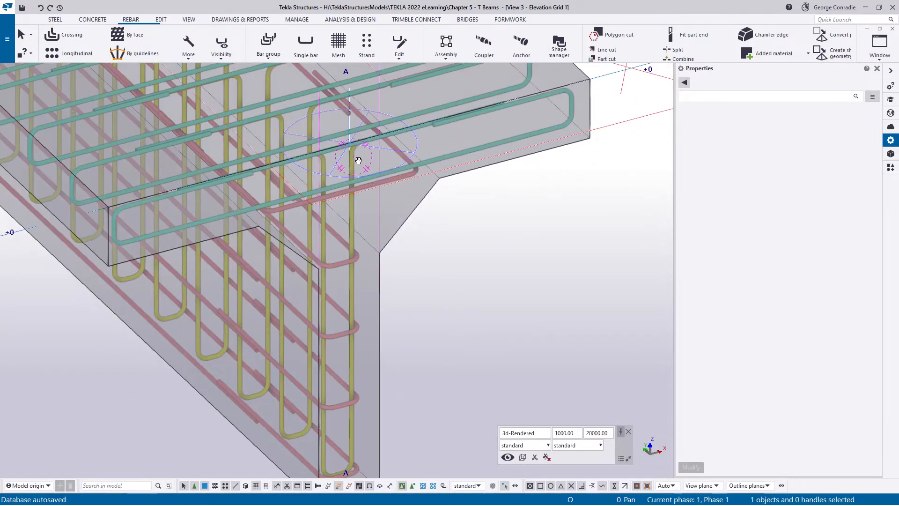
pyautogui.click(352, 209)
pyautogui.click(353, 210)
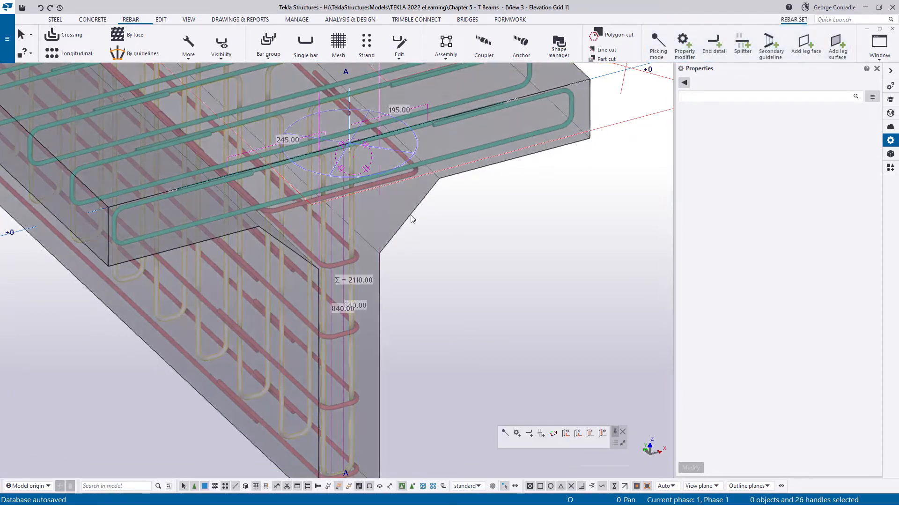
# - Show only the concrete T beam and its vertical web bar set, hiding the other reinforcement
pyautogui.click(413, 218)
pyautogui.rightClick(414, 218)
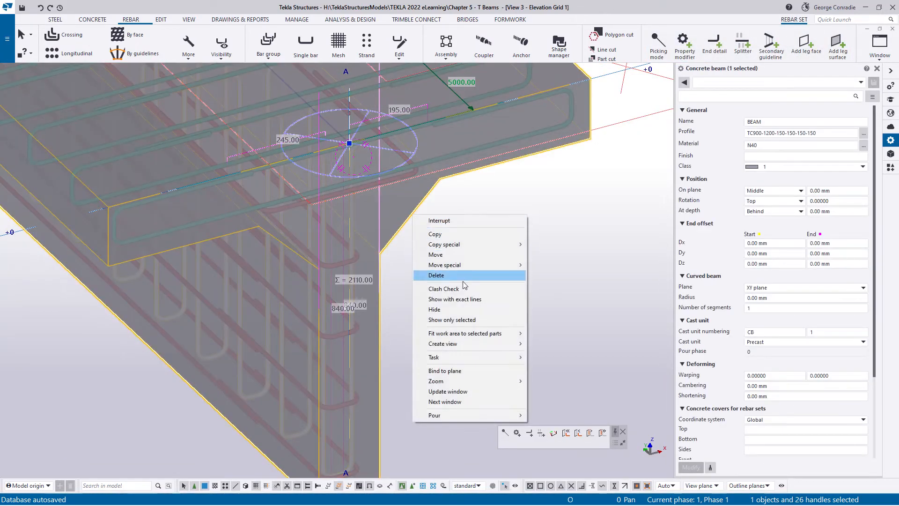
pyautogui.click(466, 321)
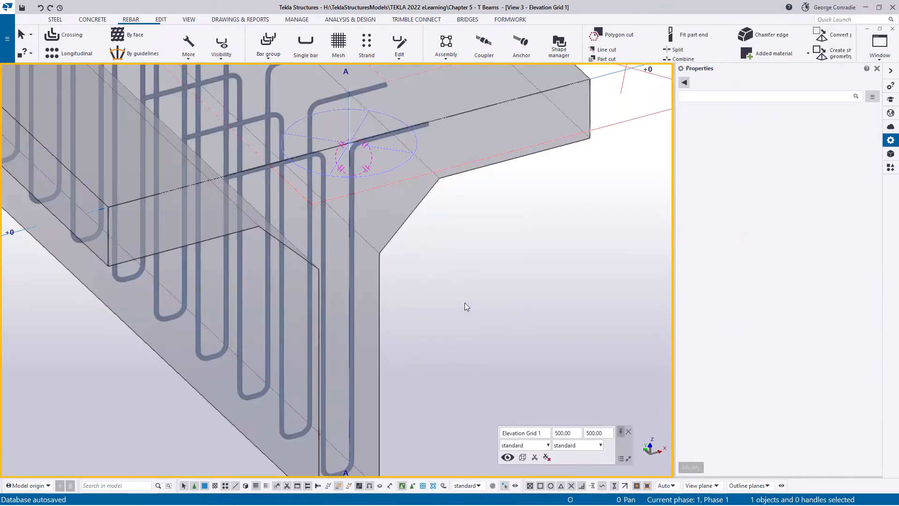
pyautogui.keyDown('ctrl'); pyautogui.moveTo(438, 243); pyautogui.dragTo(448, 254, button='middle'); pyautogui.keyUp('ctrl')
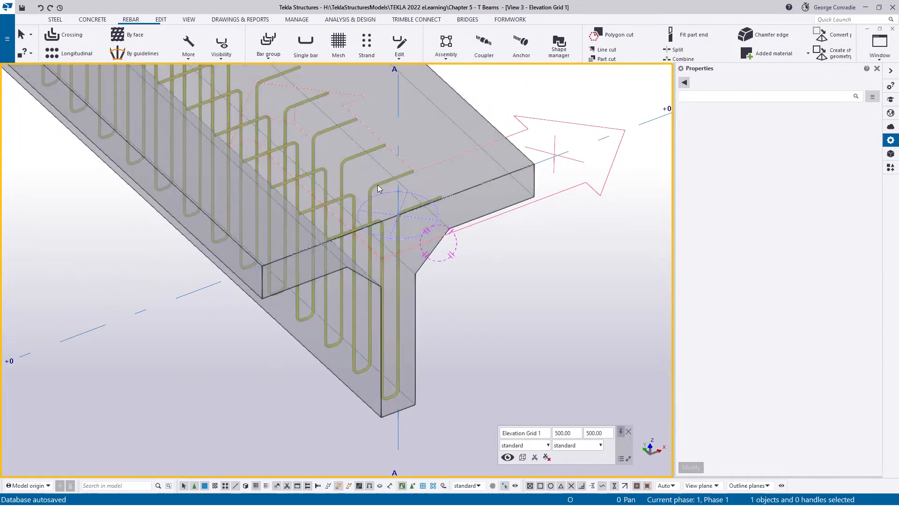
# - Start an end detail modifier for the web bars with standard properties, no hook, and leg length adjustment of 300 mm
pyautogui.click(389, 182)
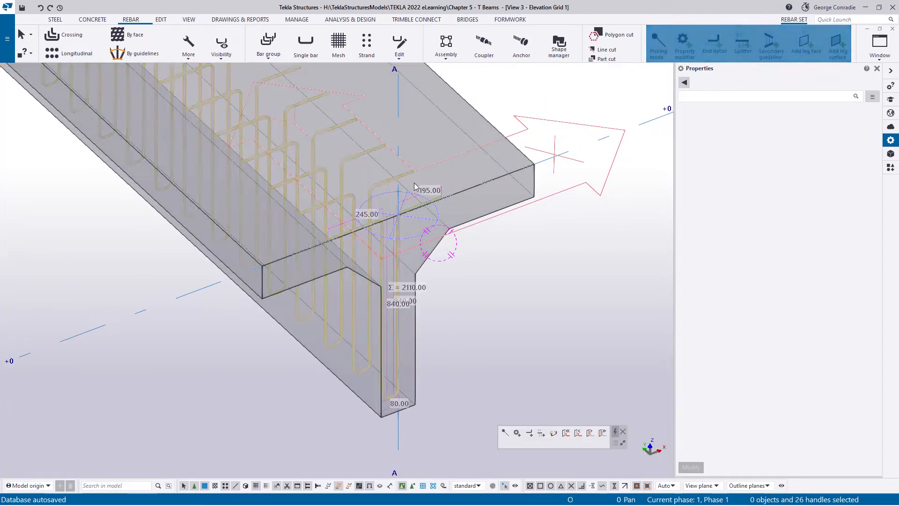
pyautogui.click(714, 44)
pyautogui.click(714, 81)
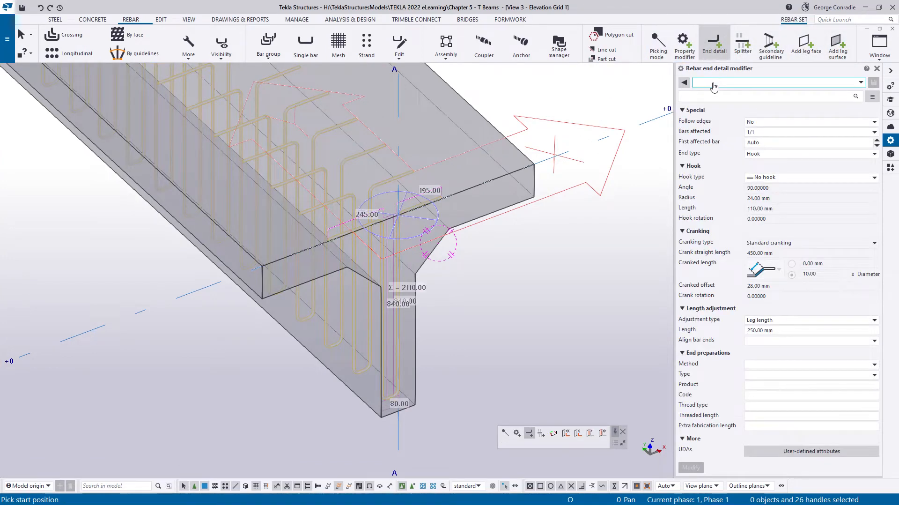
pyautogui.click(715, 92)
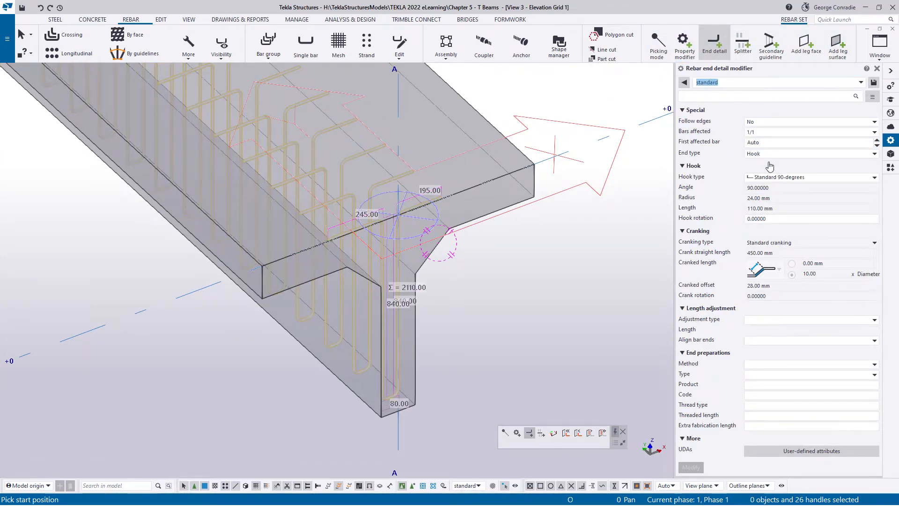
pyautogui.click(765, 181)
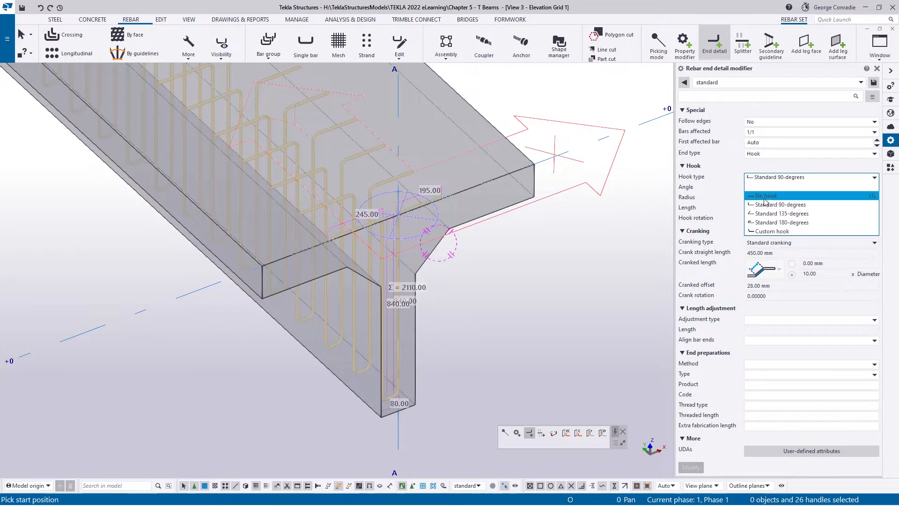
pyautogui.click(766, 199)
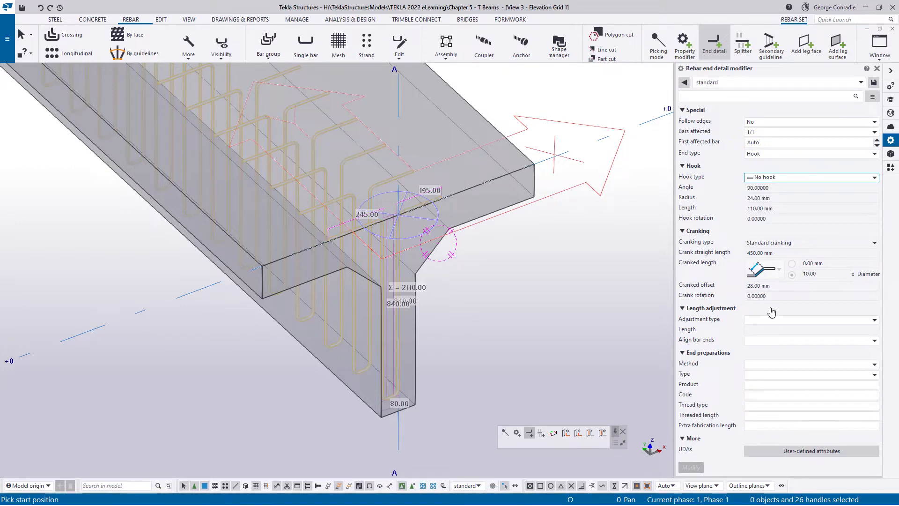
pyautogui.click(769, 320)
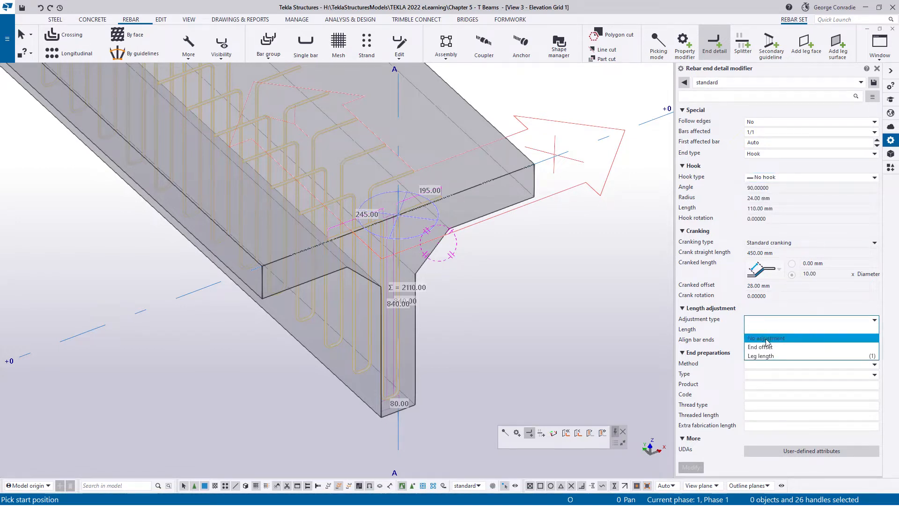
pyautogui.click(766, 357)
pyautogui.moveTo(775, 331); pyautogui.dragTo(712, 342)
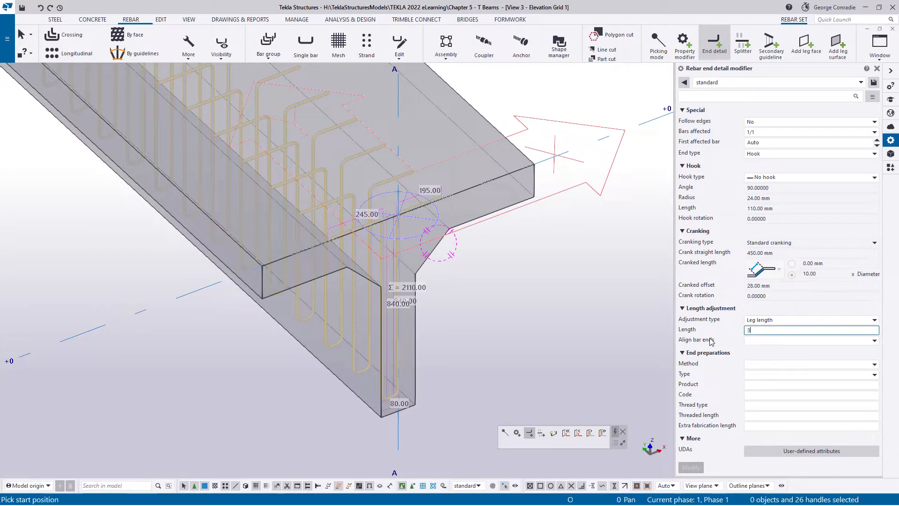
pyautogui.press('Tab')
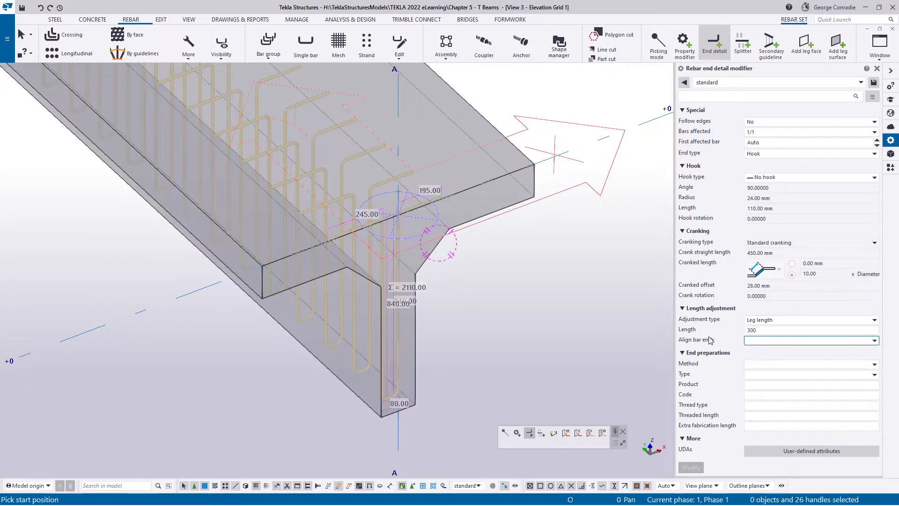
# - Apply the end detail modifier to both top legs of the web bars at grid 1 and end the command
pyautogui.scroll(3, 436, 171)
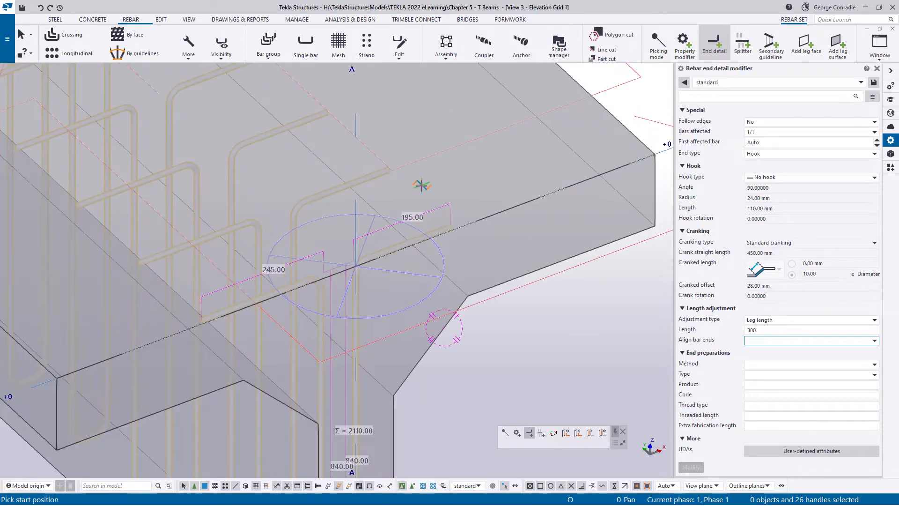
pyautogui.click(411, 244)
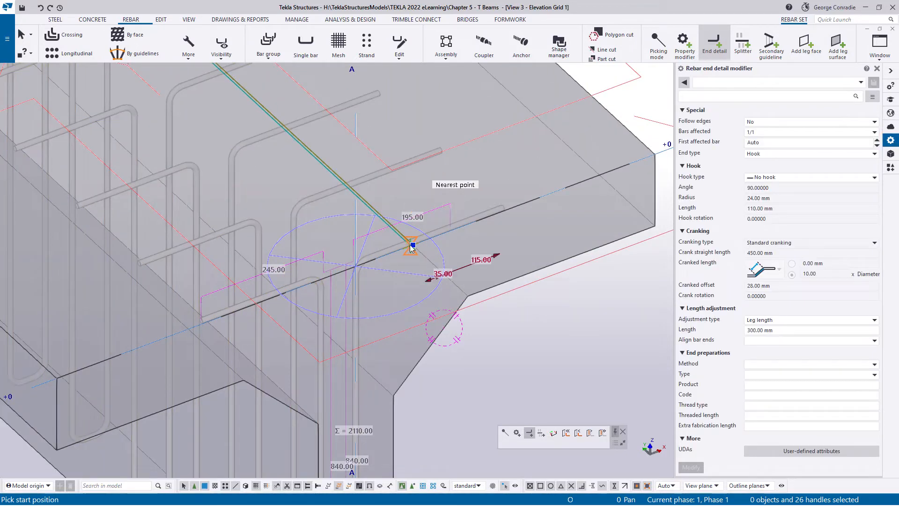
pyautogui.click(236, 310)
pyautogui.rightClick(261, 265)
pyautogui.click(296, 278)
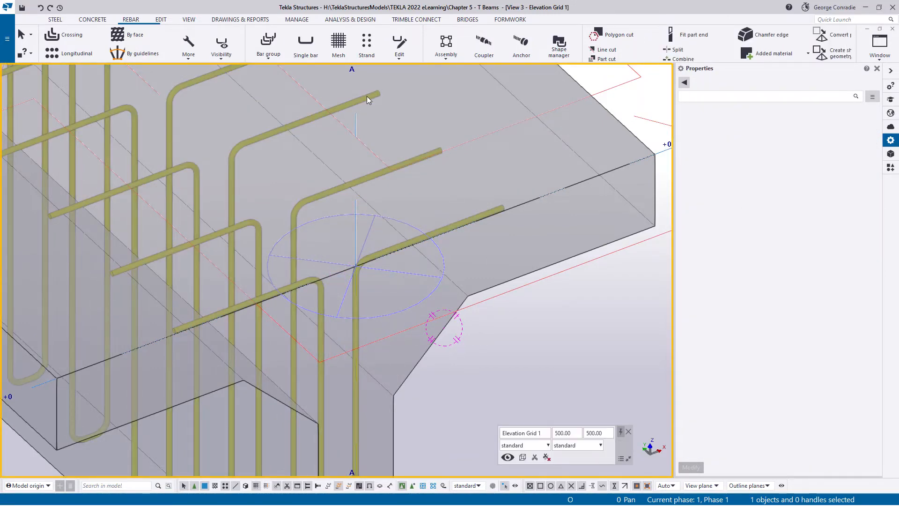
# - Inquire the modified web bar set, check its bending dimensions in the report, and close it
pyautogui.click(366, 97)
pyautogui.rightClick(367, 97)
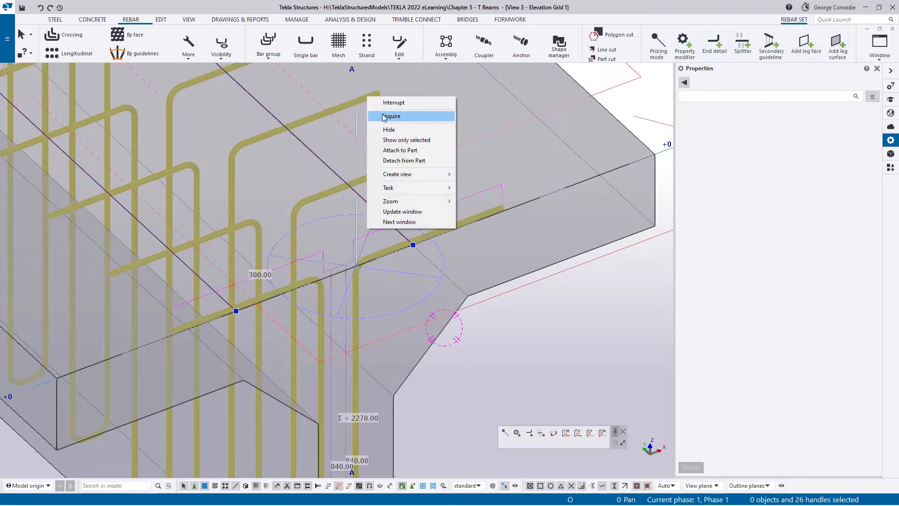
pyautogui.click(384, 117)
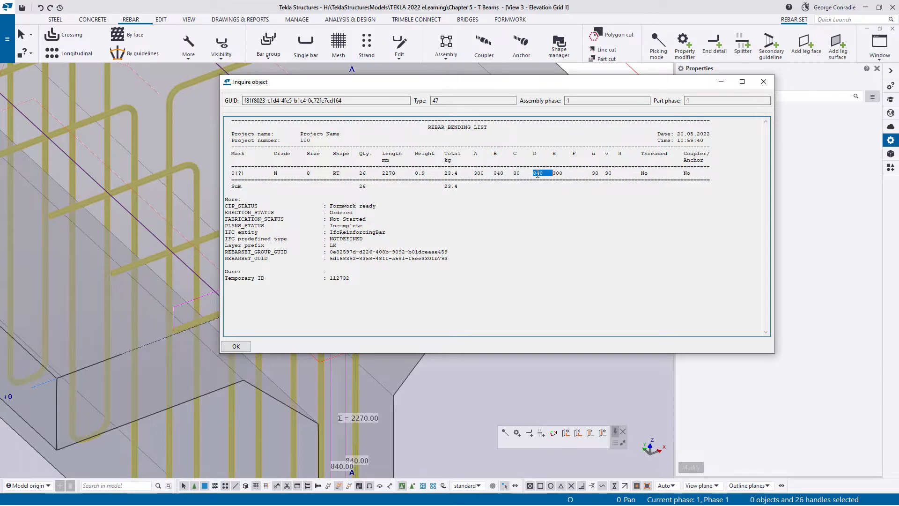
pyautogui.doubleClick(516, 173)
pyautogui.click(764, 81)
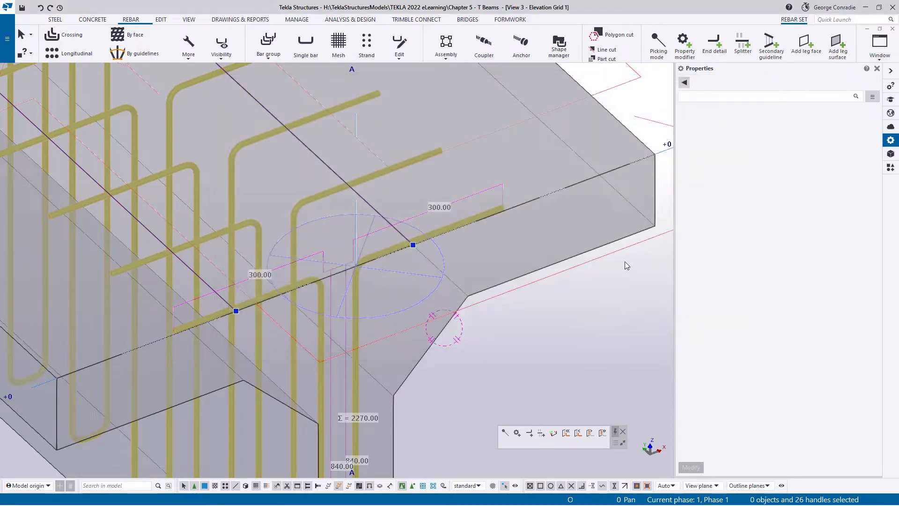
pyautogui.click(594, 297)
# - Bring the hidden reinforcement back into view and examine how the web bars' top legs sit against the flange bars
pyautogui.scroll(-2, 550, 328)
pyautogui.moveTo(523, 363); pyautogui.dragTo(507, 234, button='middle')
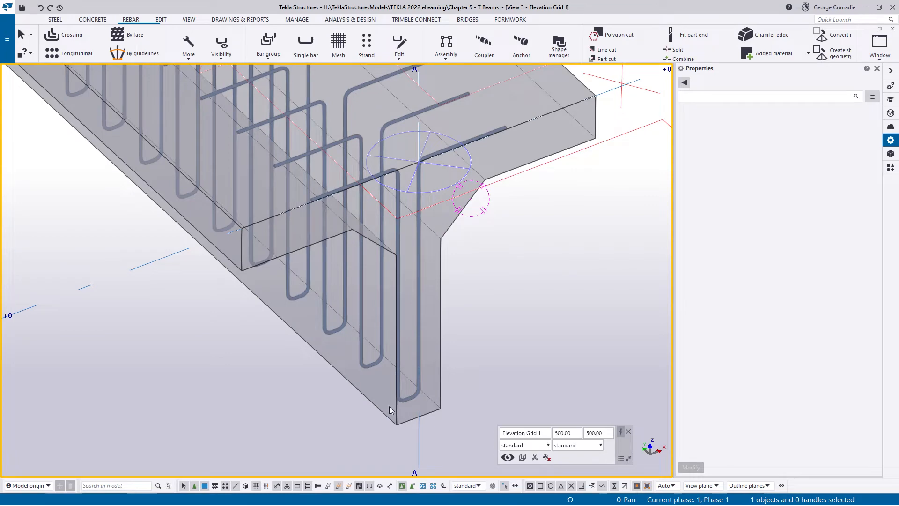
pyautogui.scroll(3, 405, 403)
pyautogui.scroll(-3, 416, 390)
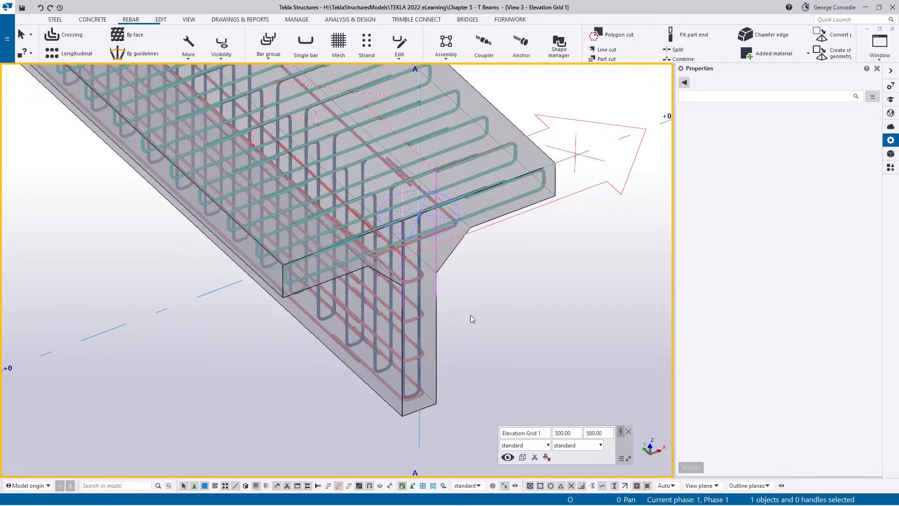
pyautogui.scroll(4, 452, 223)
pyautogui.scroll(5, 376, 226)
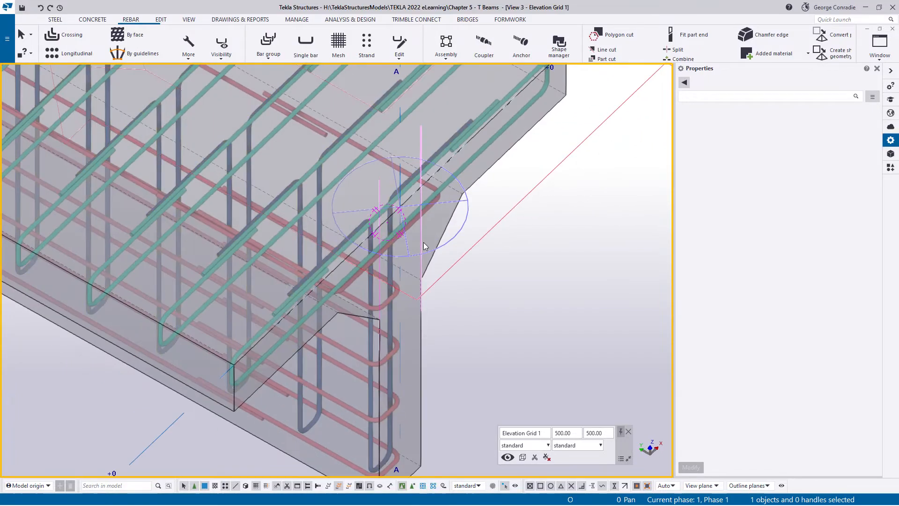
pyautogui.scroll(-4, 357, 276)
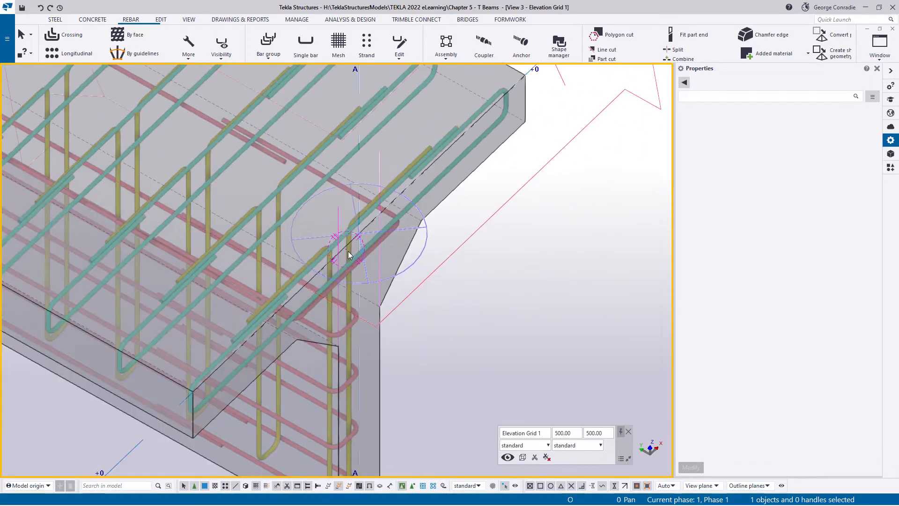
pyautogui.moveTo(363, 248)
pyautogui.keyDown('ctrl'); pyautogui.mouseDown(button='middle')
pyautogui.moveTo(423, 220)
pyautogui.moveTo(337, 215)
pyautogui.moveTo(321, 161)
pyautogui.moveTo(304, 179)
pyautogui.moveTo(261, 148)
pyautogui.moveTo(321, 146)
pyautogui.moveTo(311, 123)
pyautogui.moveTo(370, 169)
pyautogui.moveTo(449, 184)
pyautogui.moveTo(387, 215)
pyautogui.moveTo(361, 220)
pyautogui.moveTo(359, 211)
pyautogui.moveTo(371, 235)
pyautogui.moveTo(382, 226)
pyautogui.mouseUp(button='middle'); pyautogui.keyUp('ctrl')
pyautogui.scroll(4, 383, 215)
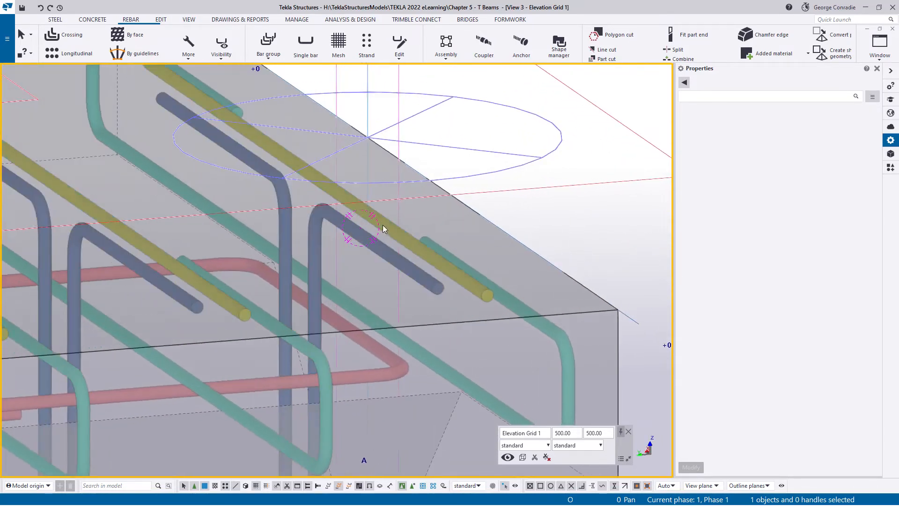
# - Select the vertical web bar set and display its leg faces
pyautogui.click(376, 249)
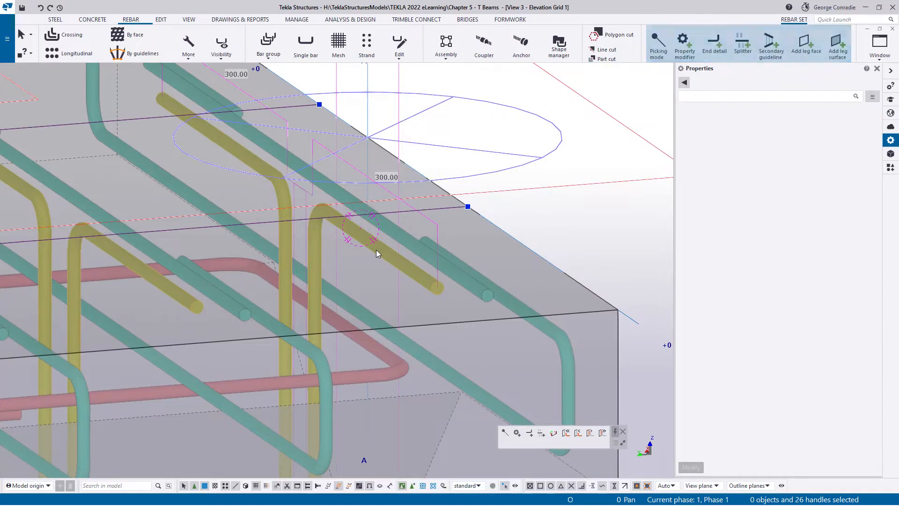
pyautogui.scroll(-3, 376, 250)
pyautogui.keyDown('ctrl'); pyautogui.moveTo(376, 250); pyautogui.dragTo(266, 281, button='middle'); pyautogui.keyUp('ctrl')
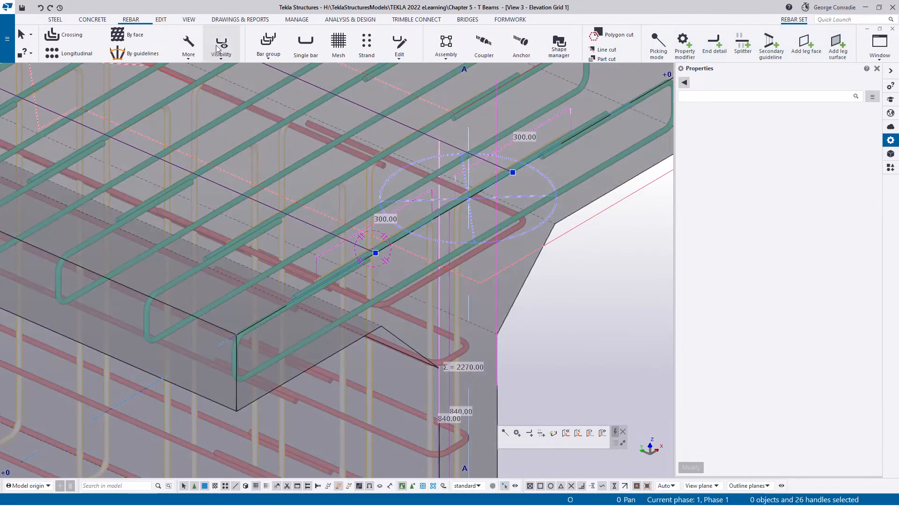
pyautogui.click(221, 46)
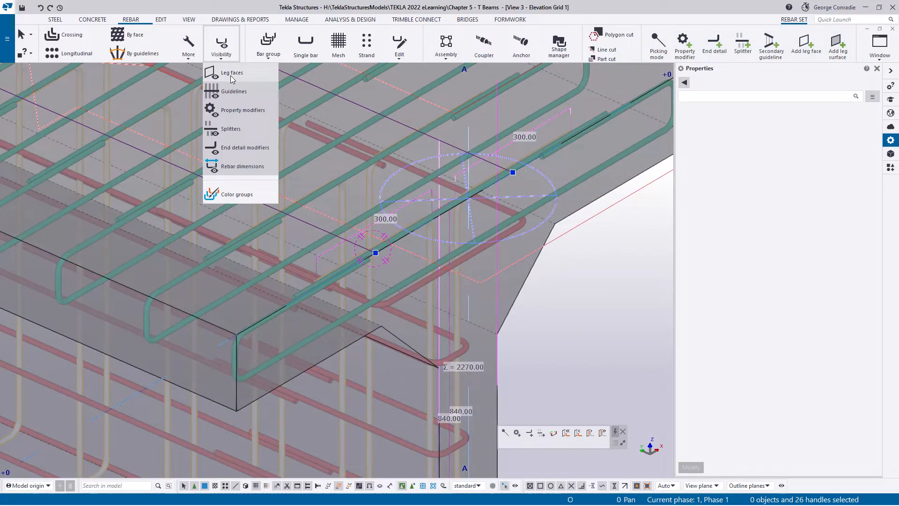
pyautogui.click(232, 78)
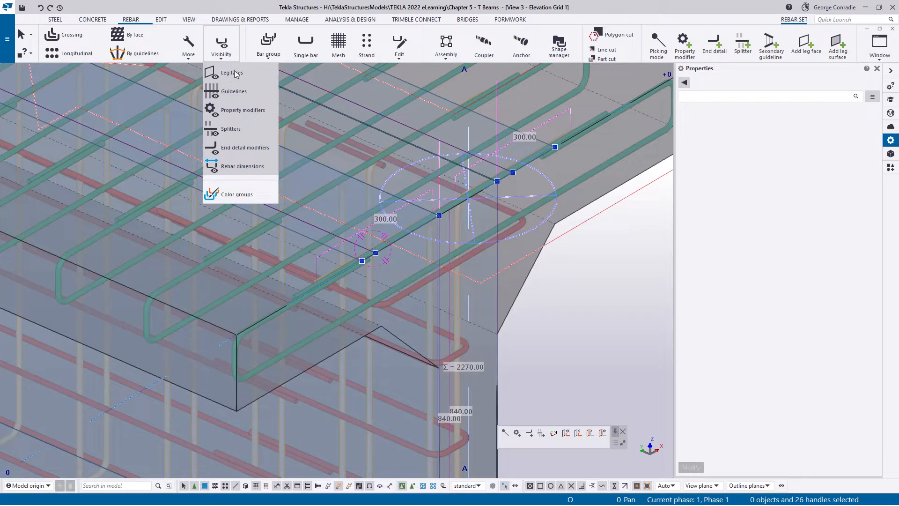
# - Set the layer number to 1 for the web bars' top leg face on the +X side of the web
pyautogui.click(484, 131)
pyautogui.click(480, 132)
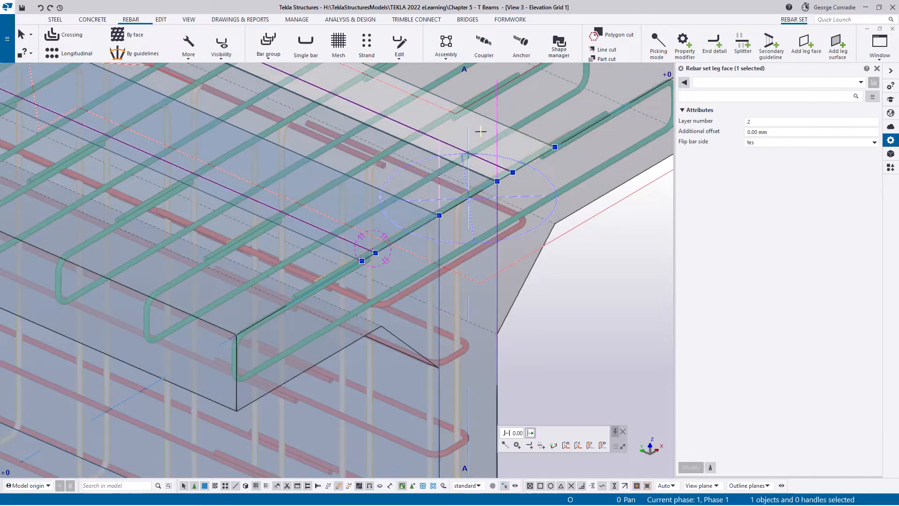
pyautogui.click(767, 132)
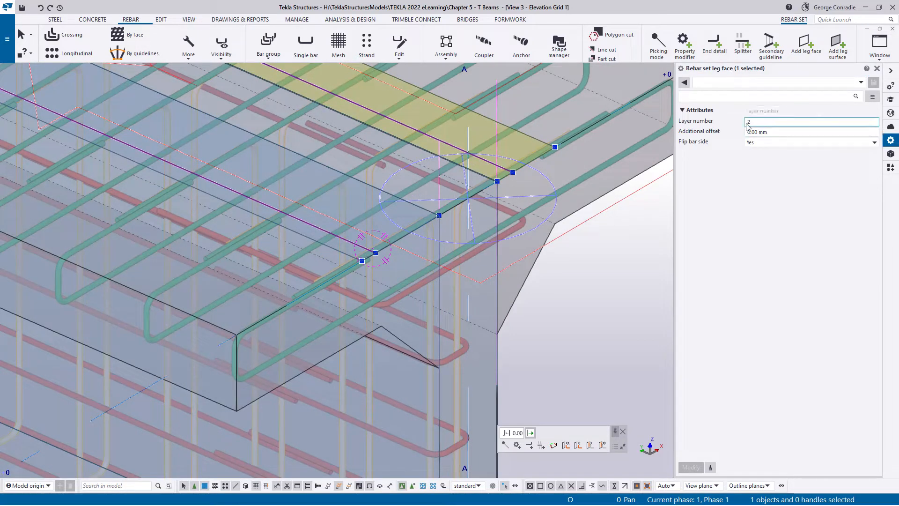
pyautogui.click(750, 122)
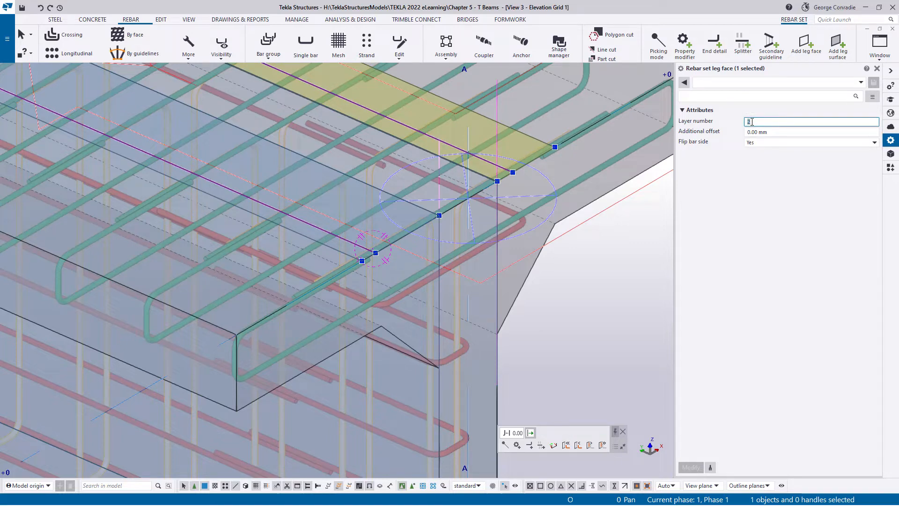
pyautogui.write('1')
pyautogui.press('Return')
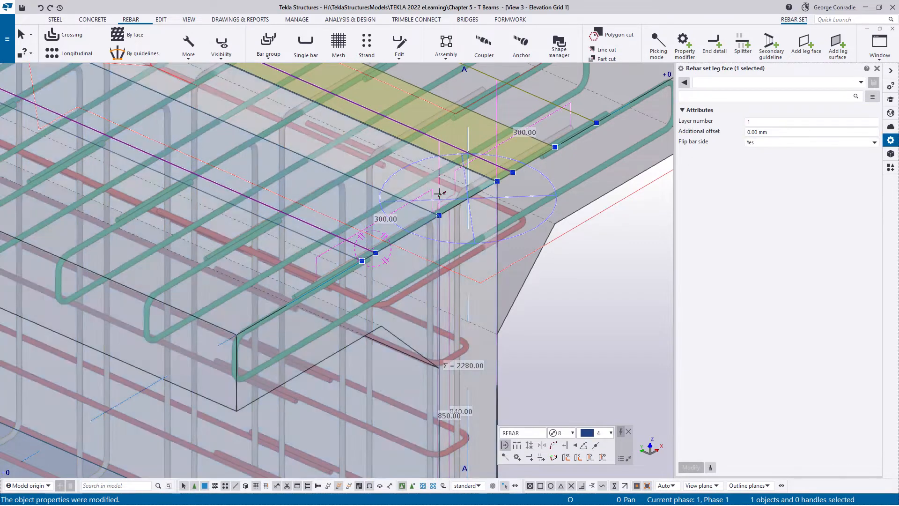
# - Set the layer number of the opposite top leg face to 1, deselect it, and switch to the flat plane view of the beam
pyautogui.click(343, 207)
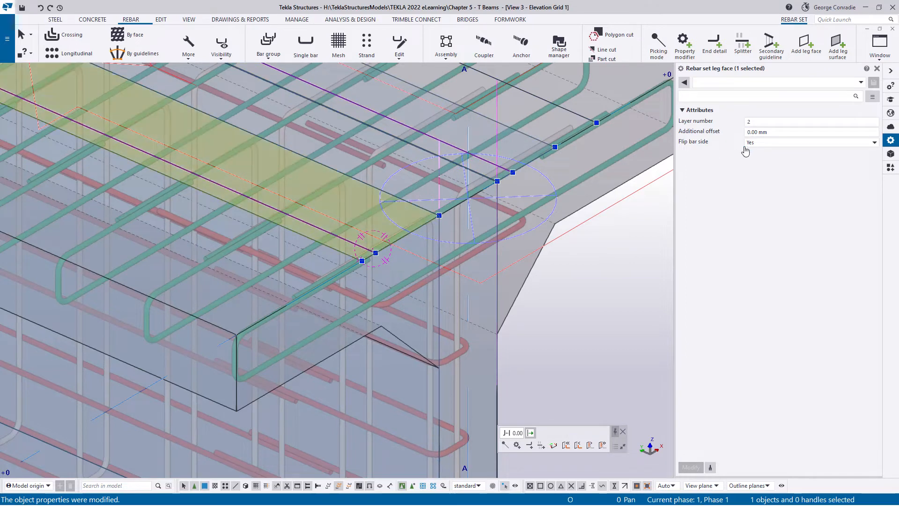
pyautogui.doubleClick(755, 121)
pyautogui.write('1')
pyautogui.press('Return')
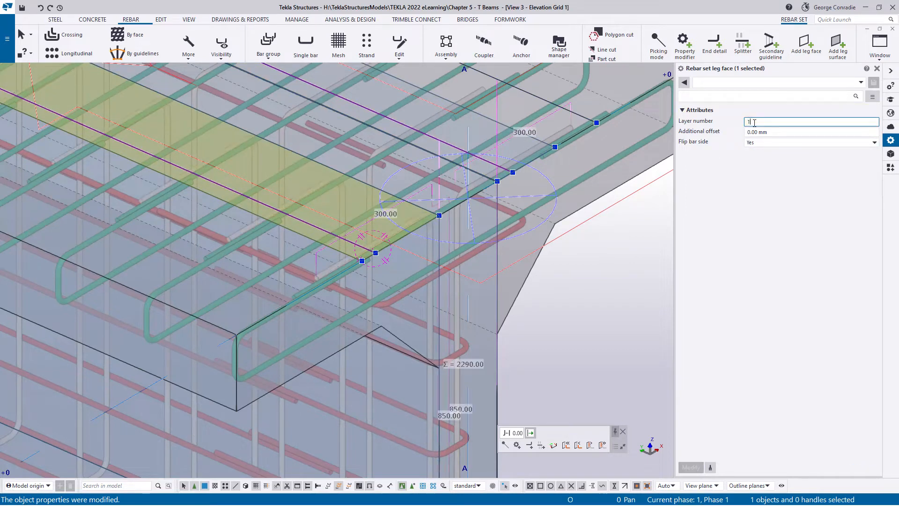
pyautogui.click(585, 304)
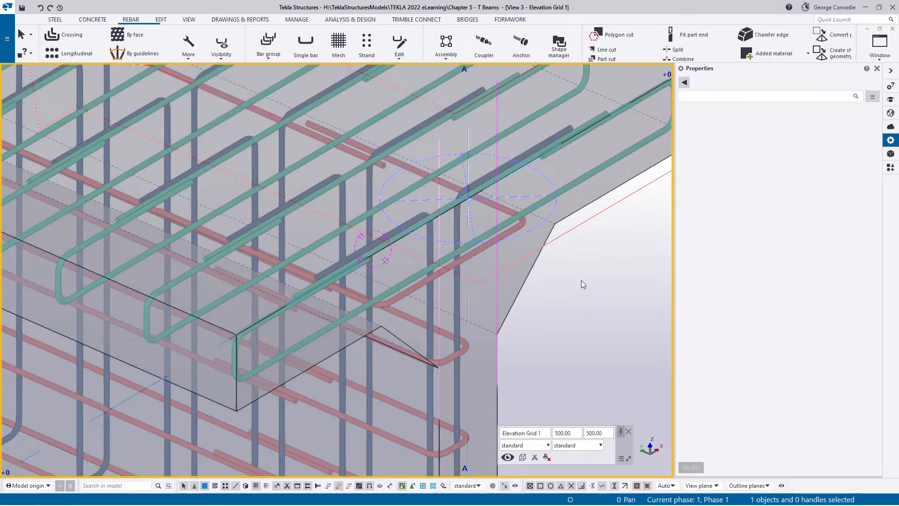
pyautogui.keyDown('ctrl'); pyautogui.moveTo(482, 216); pyautogui.dragTo(485, 319, button='middle'); pyautogui.keyUp('ctrl')
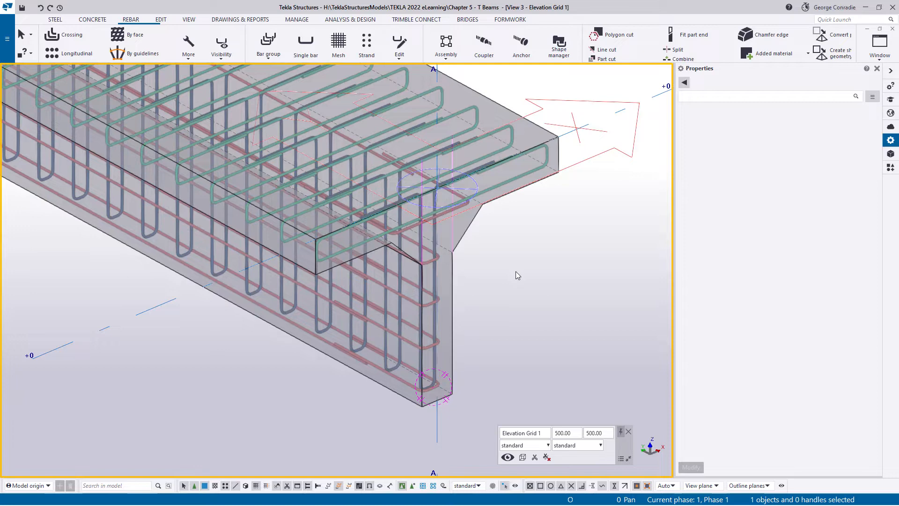
pyautogui.hotkey('ctrl', 'p')
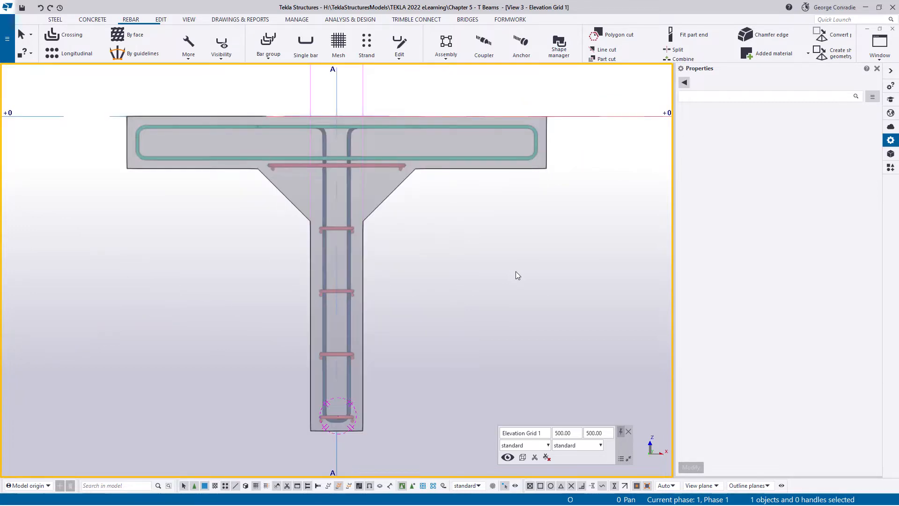
# - Delete the two vertical construction lines that extend up from the web sides through the flange
pyautogui.moveTo(410, 279); pyautogui.dragTo(492, 356, button='middle')
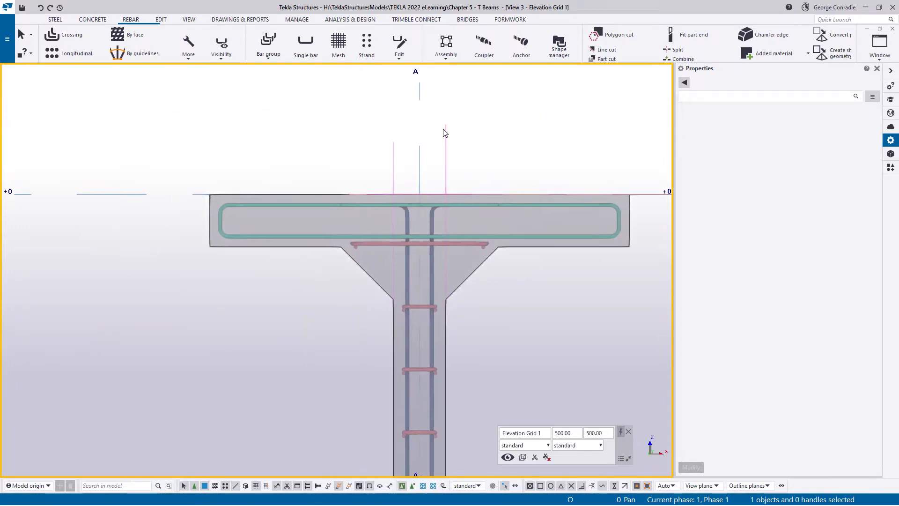
pyautogui.click(445, 136)
pyautogui.press('Delete')
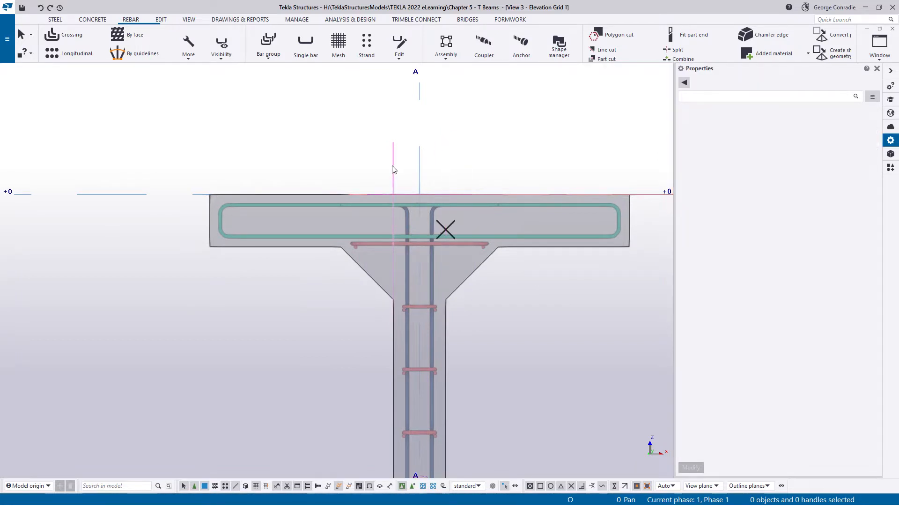
pyautogui.click(384, 168)
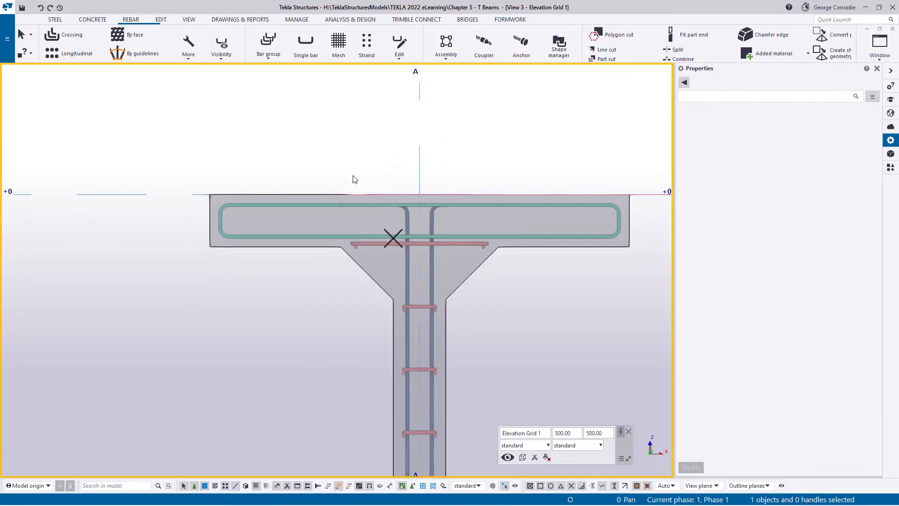
# - Draw a construction line along the left haunch slope, from the flange's underside corner to the top corner of the web side
pyautogui.press('Return')
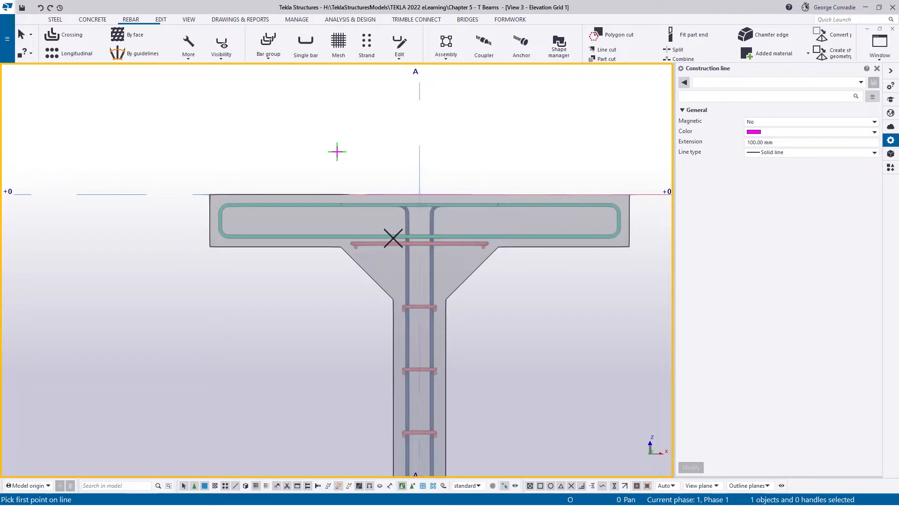
pyautogui.scroll(4, 308, 240)
pyautogui.click(381, 256)
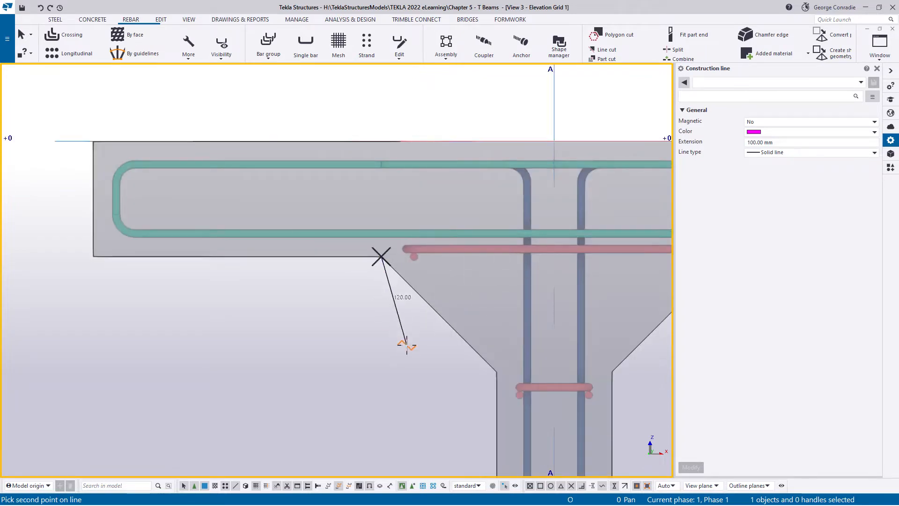
pyautogui.moveTo(407, 346); pyautogui.dragTo(331, 261, button='middle')
pyautogui.click(384, 262)
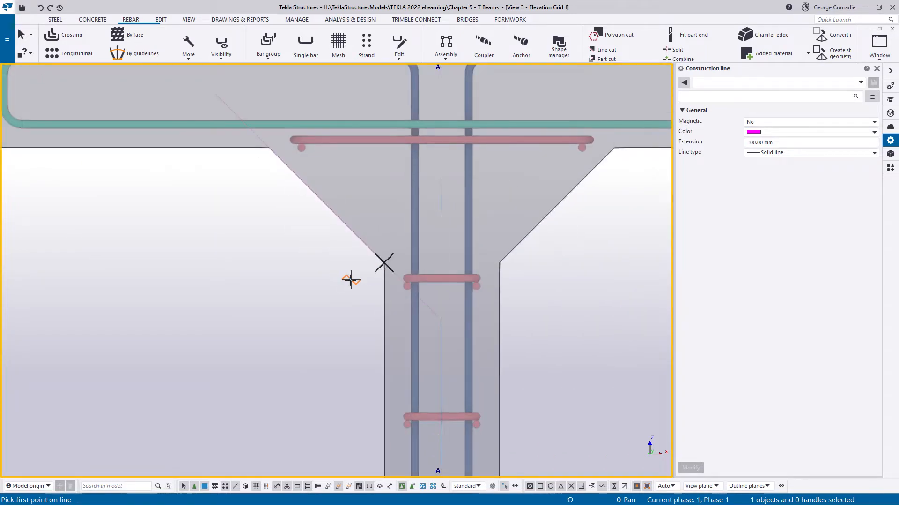
pyautogui.rightClick(323, 281)
pyautogui.click(332, 283)
pyautogui.scroll(-3, 341, 286)
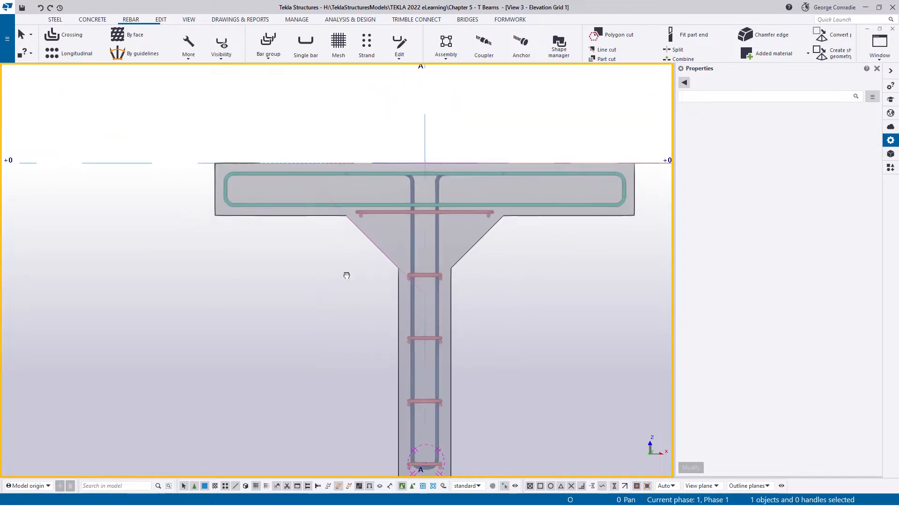
# - Select the sloping construction line along the left haunch for editing
pyautogui.scroll(2, 331, 244)
pyautogui.moveTo(334, 245); pyautogui.dragTo(317, 256, button='middle')
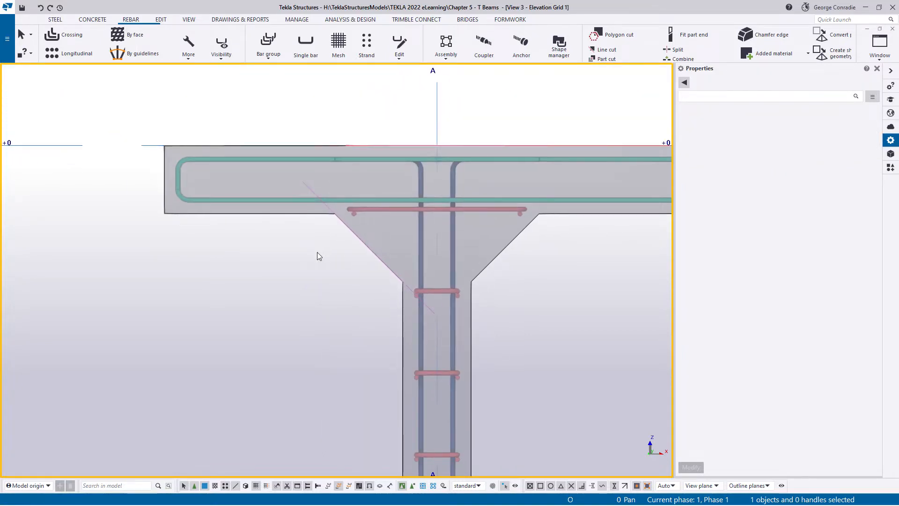
pyautogui.click(305, 184)
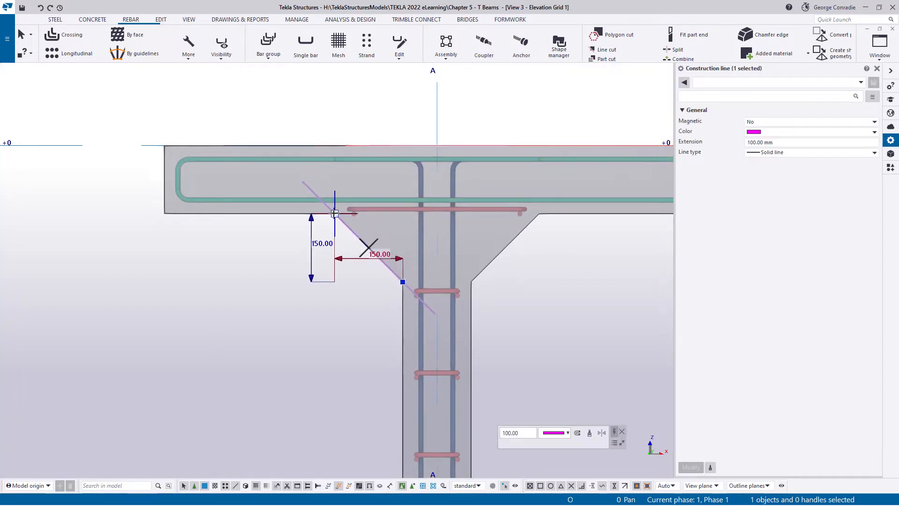
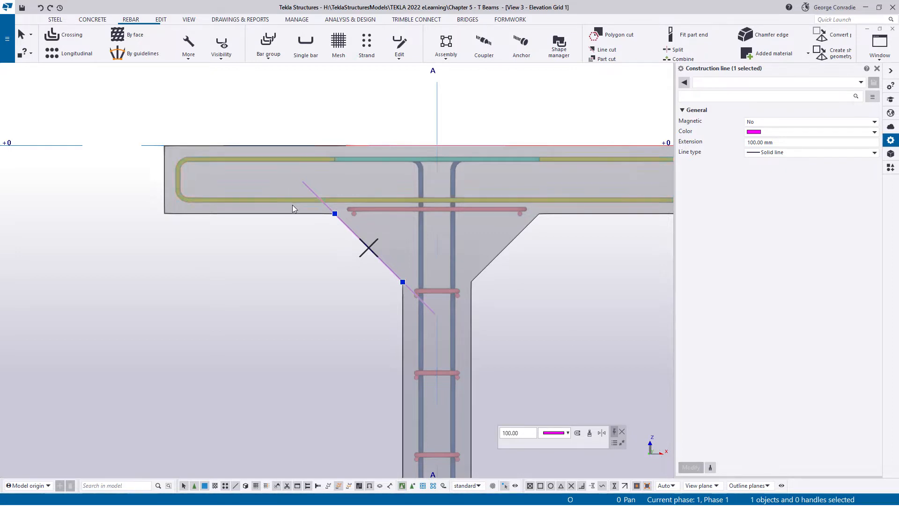
# - Extend the sloping construction line at both ends along the haunch angle, past the flange's top edge and the web's far side
pyautogui.moveTo(334, 214); pyautogui.dragTo(261, 119)
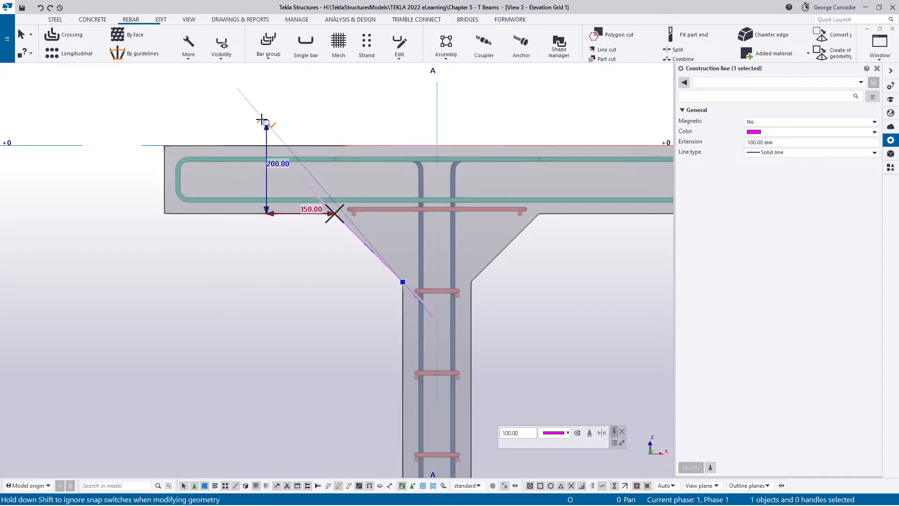
pyautogui.moveTo(255, 124); pyautogui.dragTo(244, 123)
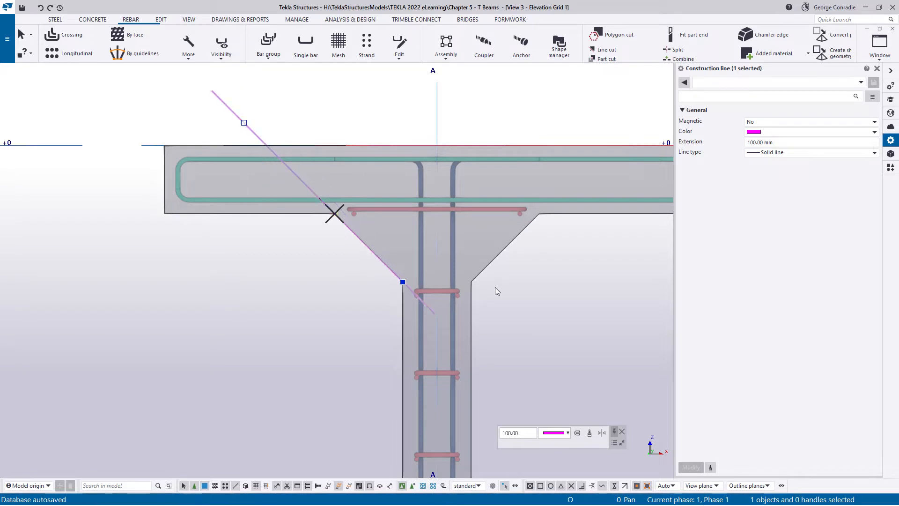
pyautogui.moveTo(402, 281); pyautogui.dragTo(500, 372)
pyautogui.click(539, 330)
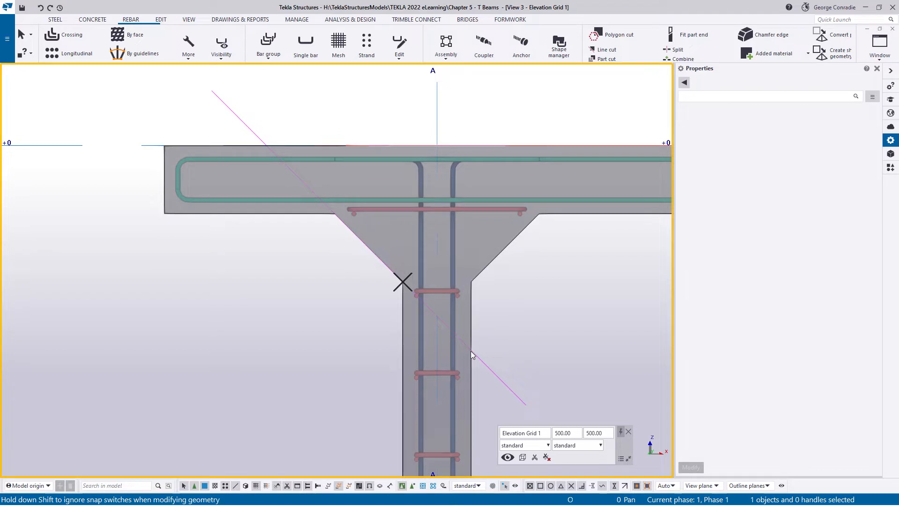
# - Define a class 7 rebar set's bar shape: about 176 mm along the flange top, down the haunch line, and down the web's far side
pyautogui.click(190, 56)
pyautogui.click(194, 73)
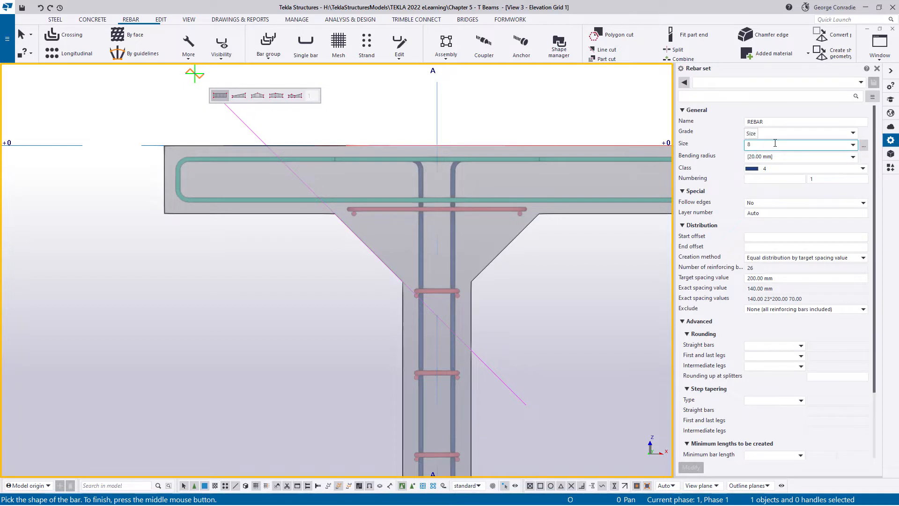
pyautogui.click(768, 169)
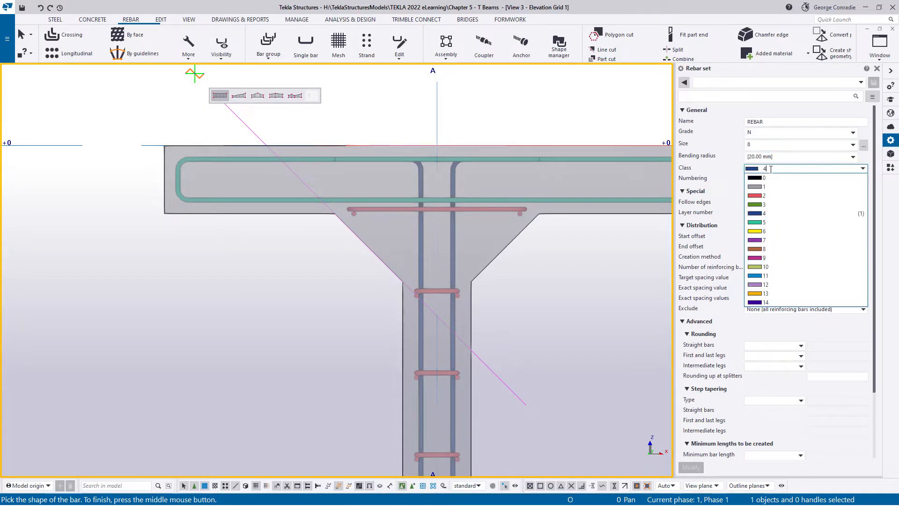
pyautogui.click(764, 240)
pyautogui.click(786, 238)
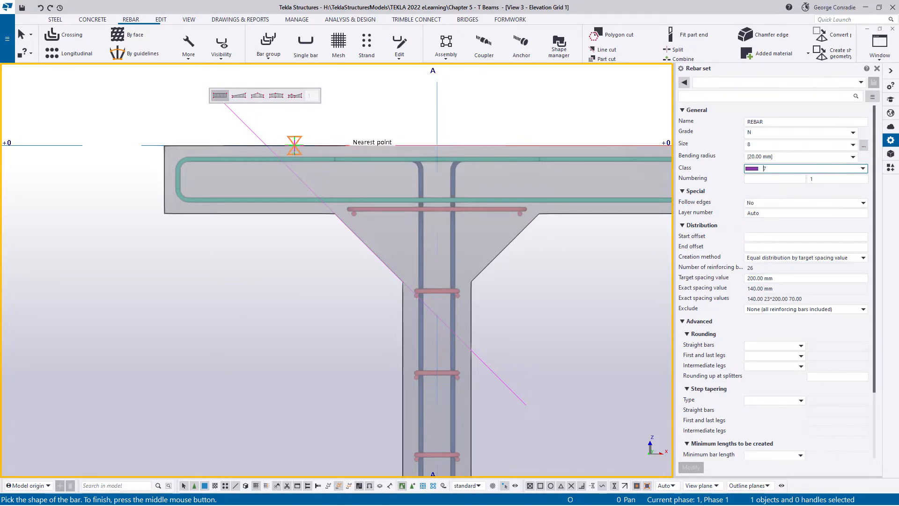
pyautogui.scroll(3, 294, 146)
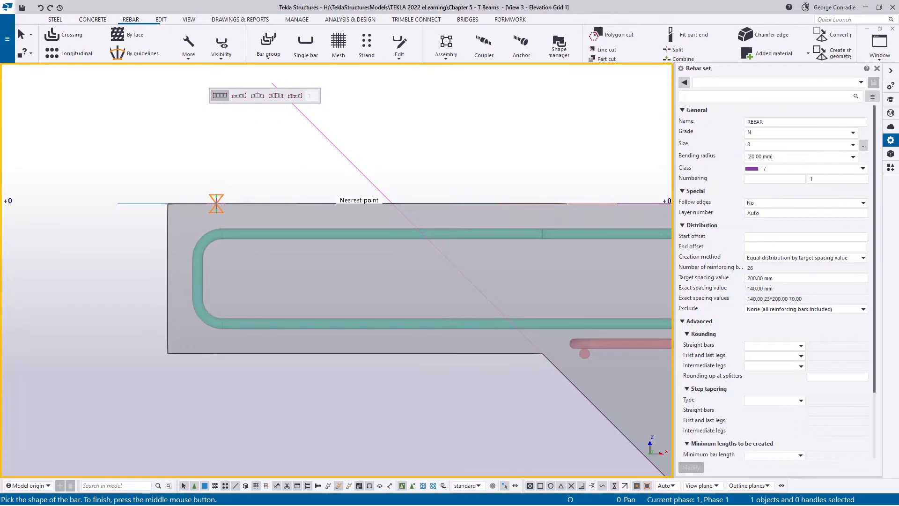
pyautogui.click(216, 204)
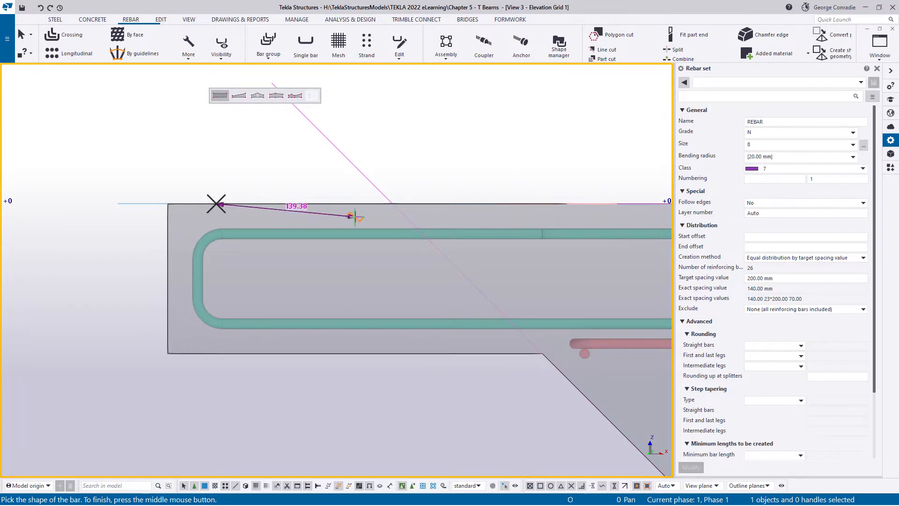
pyautogui.click(392, 204)
pyautogui.scroll(-4, 361, 218)
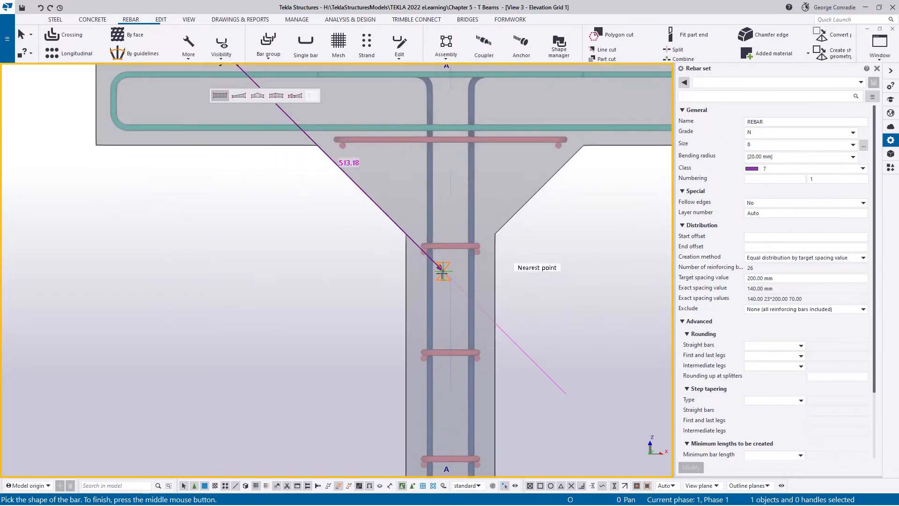
pyautogui.click(497, 323)
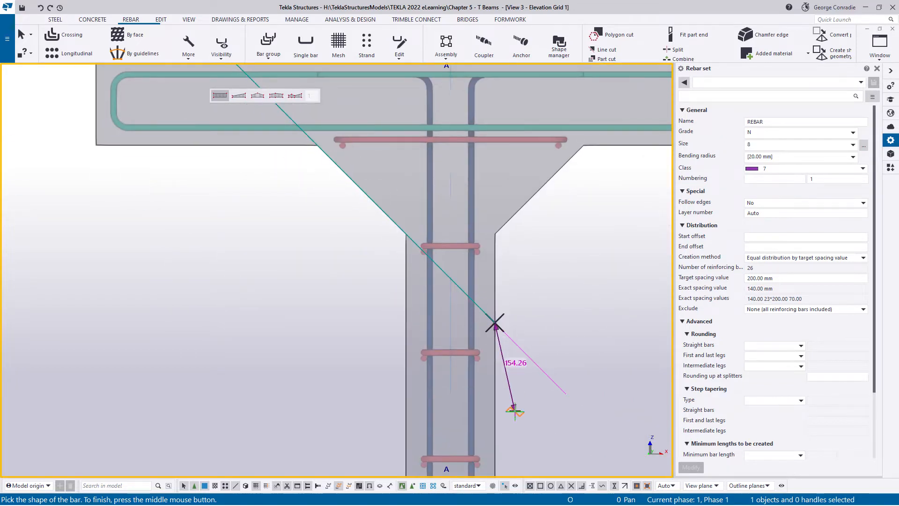
pyautogui.moveTo(515, 413); pyautogui.dragTo(504, 336, button='middle')
pyautogui.click(484, 352)
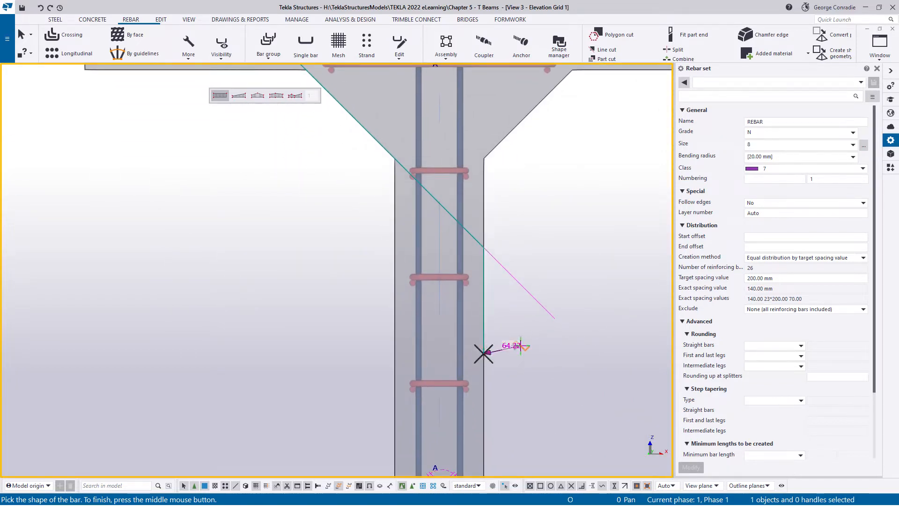
pyautogui.middleClick(525, 341)
# - Distribute the inclined bars over the beam's 5000 mm length between the haunch edge midpoints at both ends, and end the command
pyautogui.scroll(-4, 525, 341)
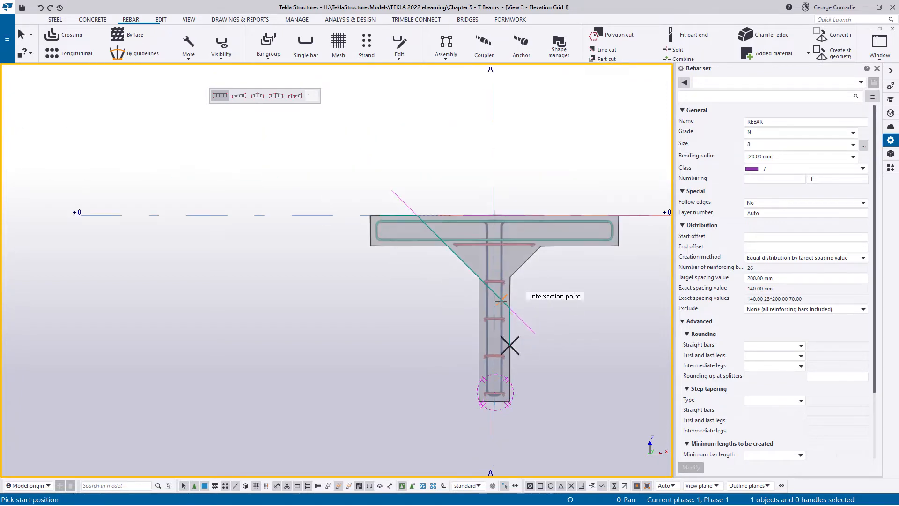
pyautogui.keyDown('ctrl'); pyautogui.moveTo(502, 302); pyautogui.dragTo(491, 342, button='middle'); pyautogui.keyUp('ctrl')
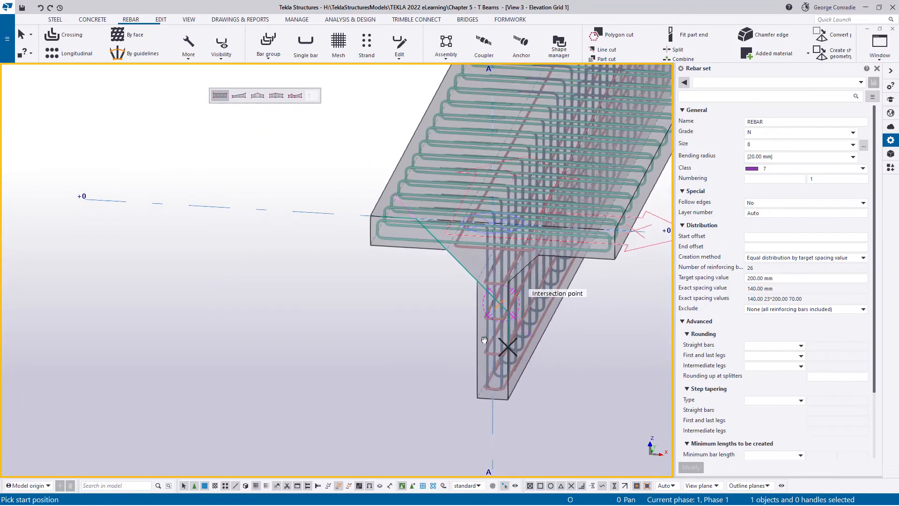
pyautogui.click(461, 265)
pyautogui.scroll(-4, 464, 267)
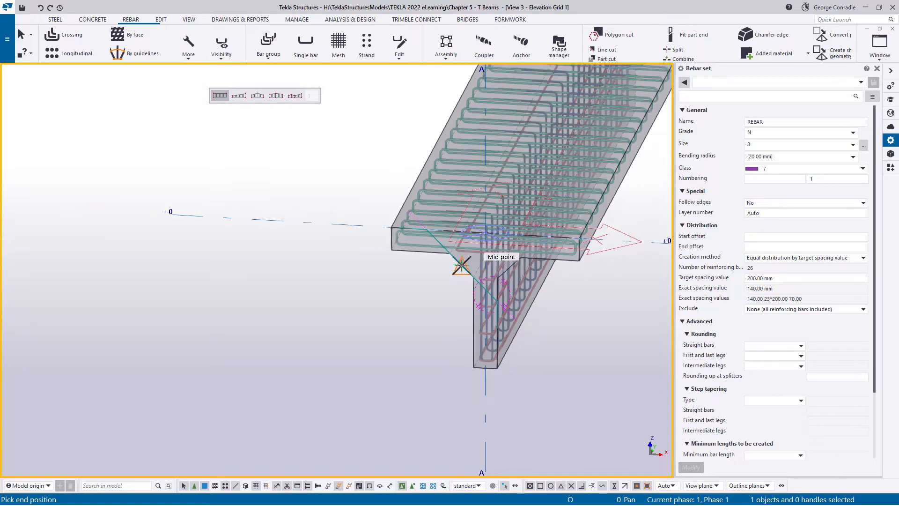
pyautogui.keyDown('ctrl'); pyautogui.moveTo(452, 243); pyautogui.dragTo(218, 258, button='middle'); pyautogui.keyUp('ctrl')
pyautogui.scroll(4, 562, 237)
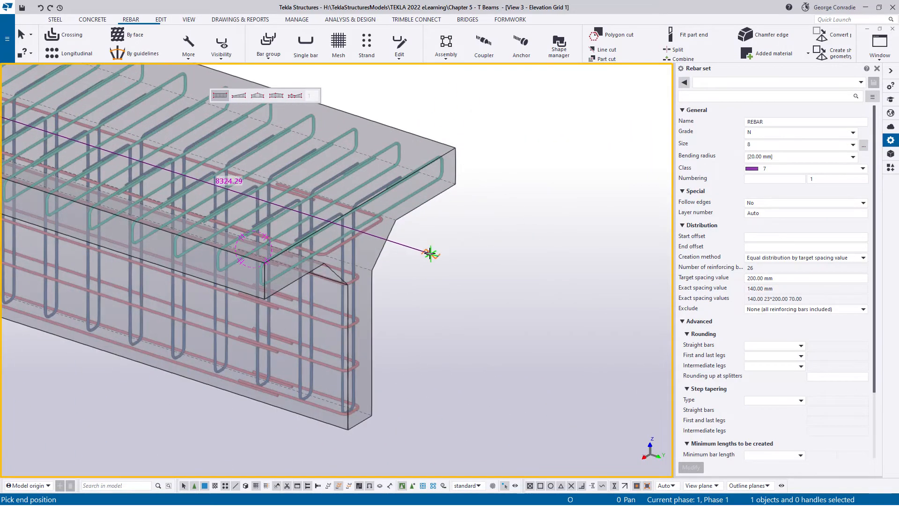
pyautogui.click(383, 244)
pyautogui.rightClick(440, 249)
pyautogui.click(462, 257)
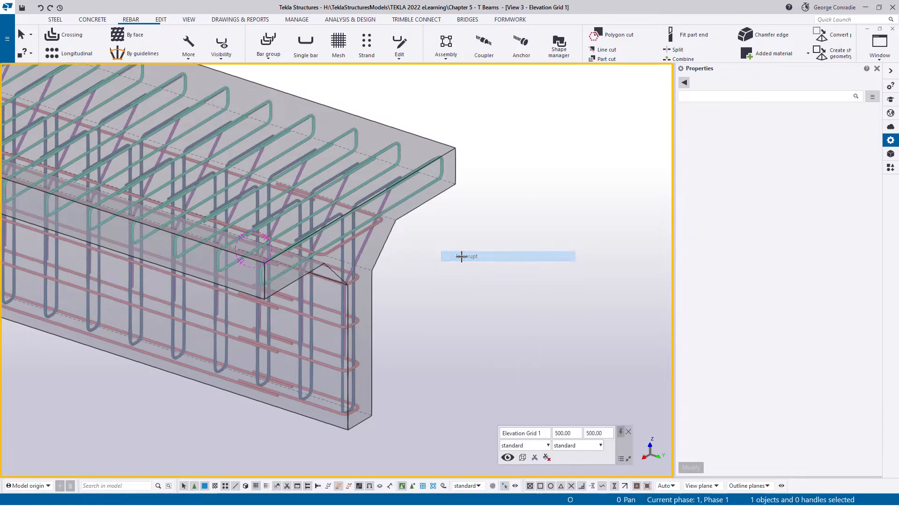
# - Delete the sloping construction line along the haunch
pyautogui.scroll(-4, 463, 256)
pyautogui.keyDown('ctrl'); pyautogui.moveTo(383, 244); pyautogui.dragTo(316, 342, button='middle'); pyautogui.keyUp('ctrl')
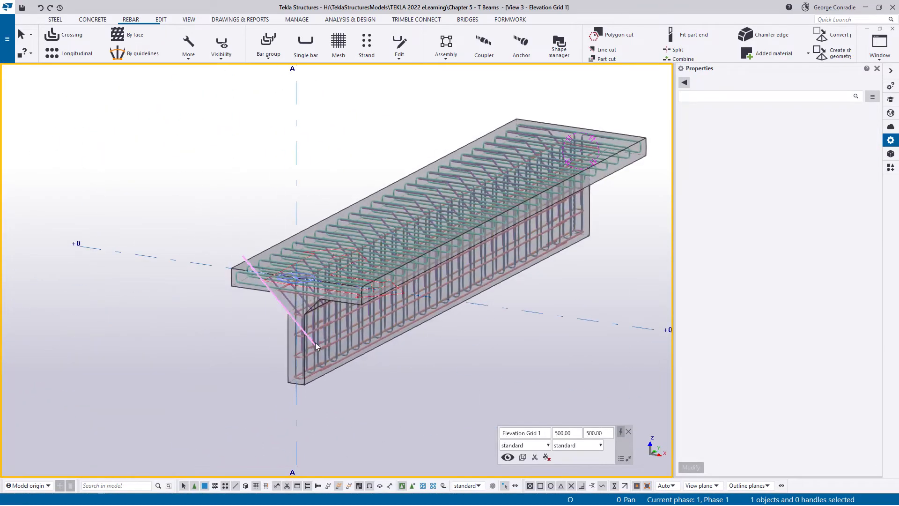
pyautogui.scroll(6, 300, 310)
pyautogui.keyDown('ctrl'); pyautogui.moveTo(306, 293); pyautogui.dragTo(302, 274, button='middle'); pyautogui.keyUp('ctrl')
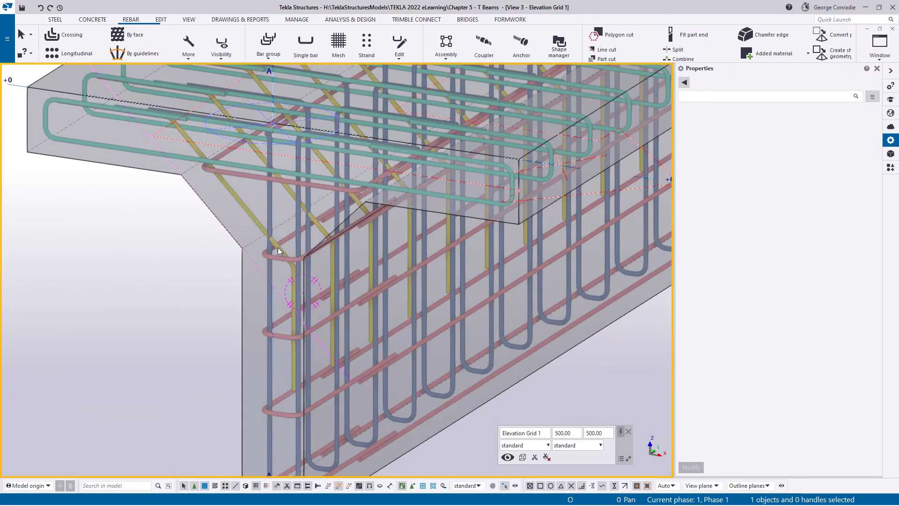
pyautogui.click(173, 167)
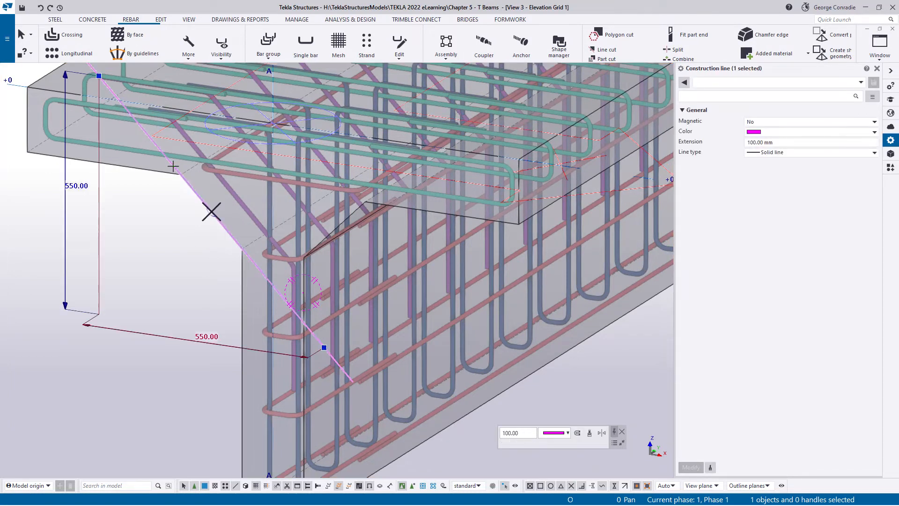
pyautogui.press('Delete')
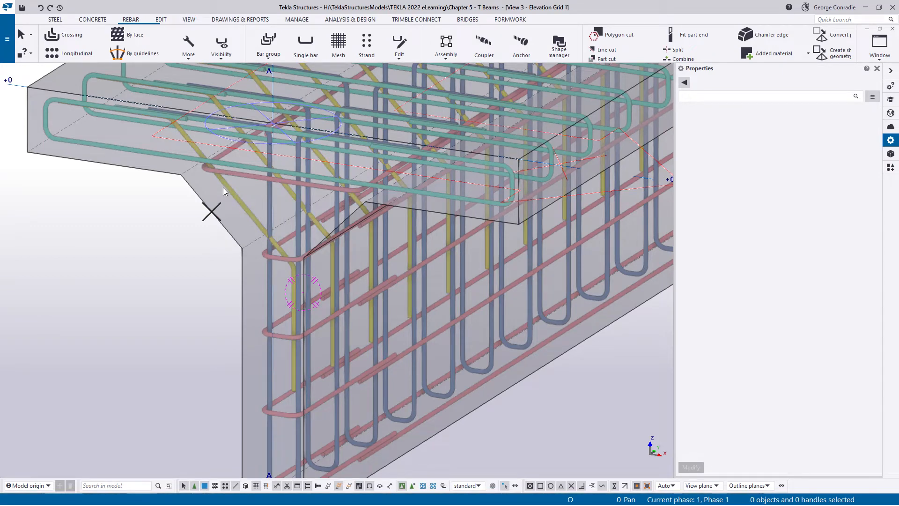
# - Set the layer number of the inclined rebar set's vertical leg face on the web side to 2
pyautogui.scroll(4, 267, 254)
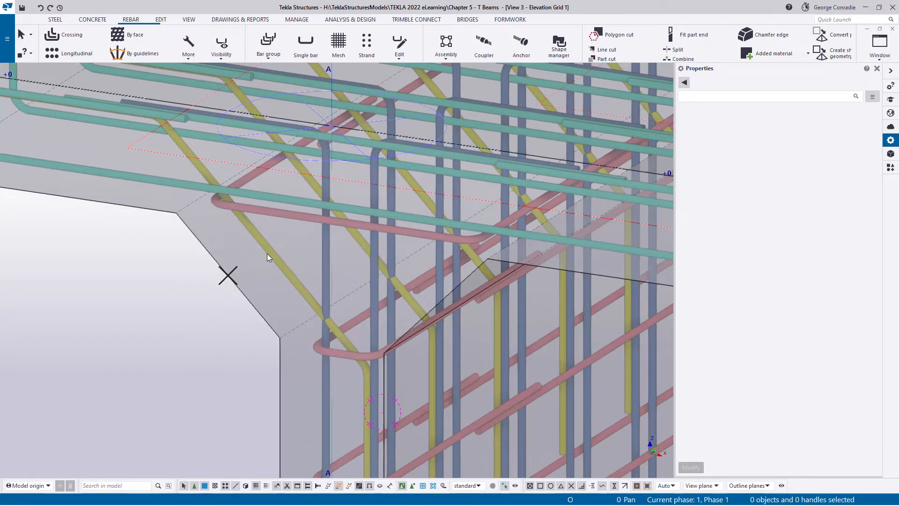
pyautogui.keyDown('ctrl'); pyautogui.moveTo(274, 250); pyautogui.dragTo(286, 233, button='middle'); pyautogui.keyUp('ctrl')
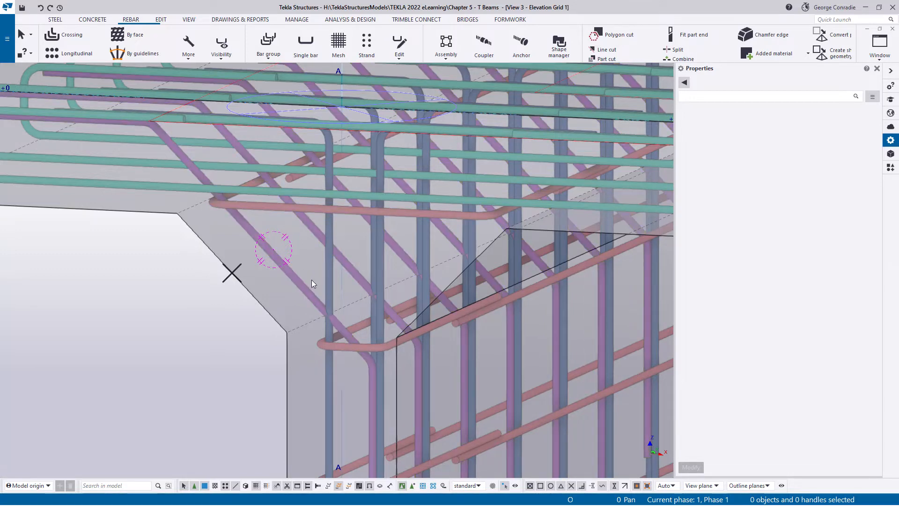
pyautogui.click(291, 275)
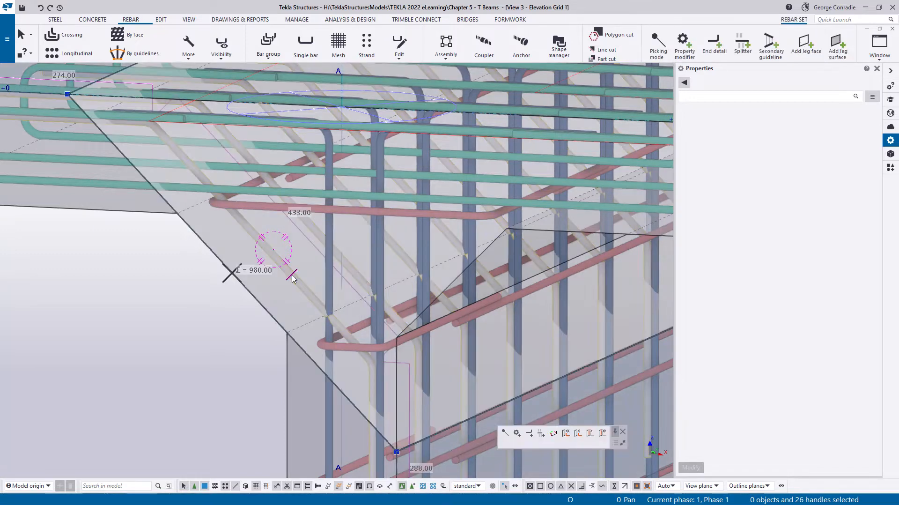
pyautogui.scroll(8, 298, 293)
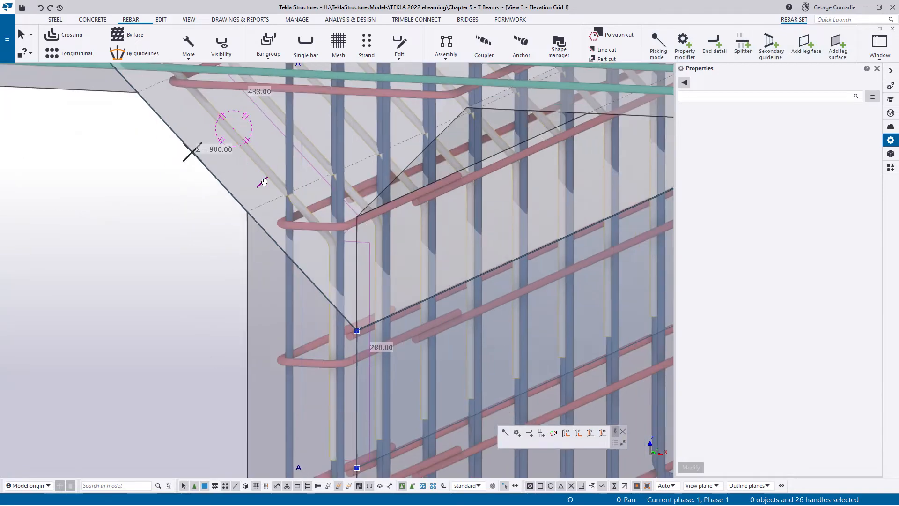
pyautogui.moveTo(347, 254)
pyautogui.keyDown('ctrl'); pyautogui.mouseDown(button='middle')
pyautogui.moveTo(389, 245)
pyautogui.moveTo(376, 256)
pyautogui.moveTo(376, 243)
pyautogui.mouseUp(button='middle'); pyautogui.keyUp('ctrl')
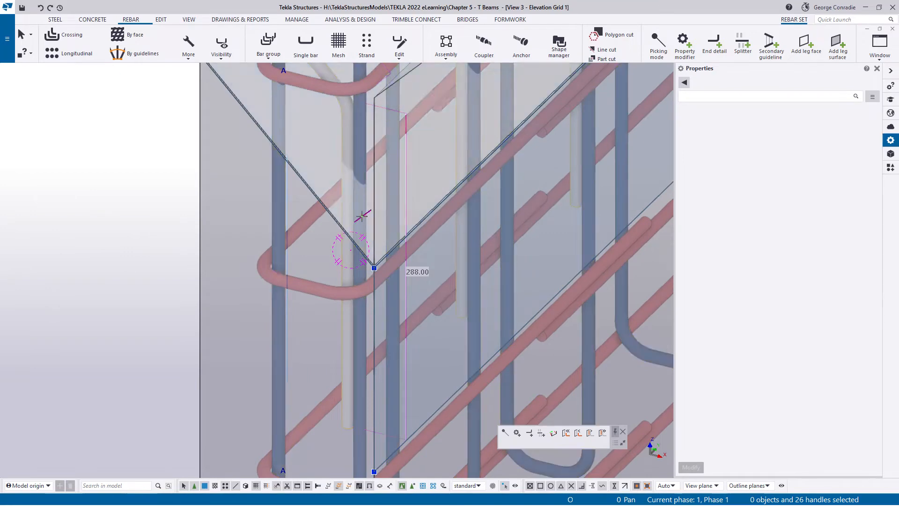
pyautogui.scroll(-2, 413, 272)
pyautogui.moveTo(422, 310); pyautogui.dragTo(387, 254, button='middle')
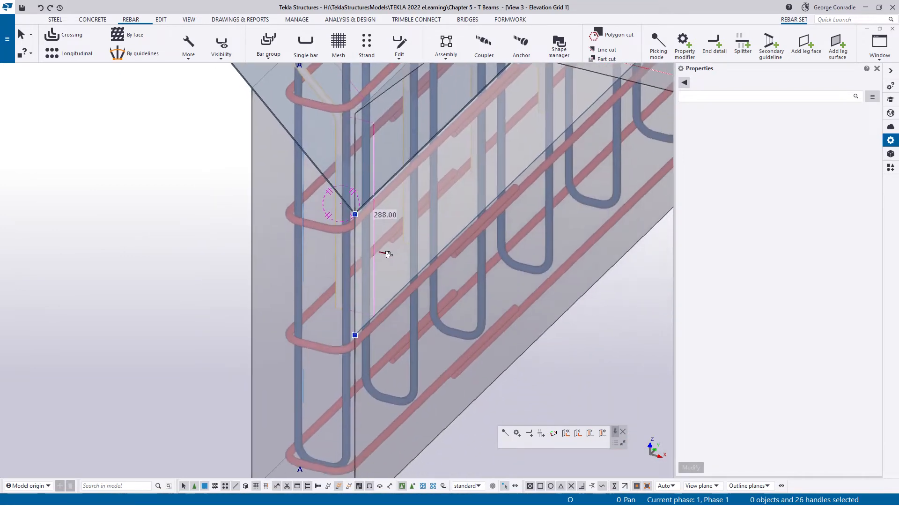
pyautogui.click(389, 255)
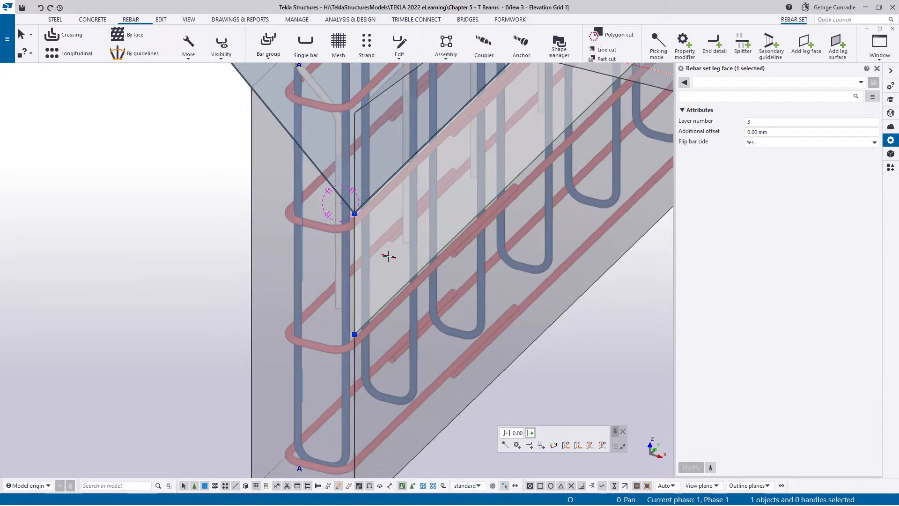
pyautogui.click(748, 122)
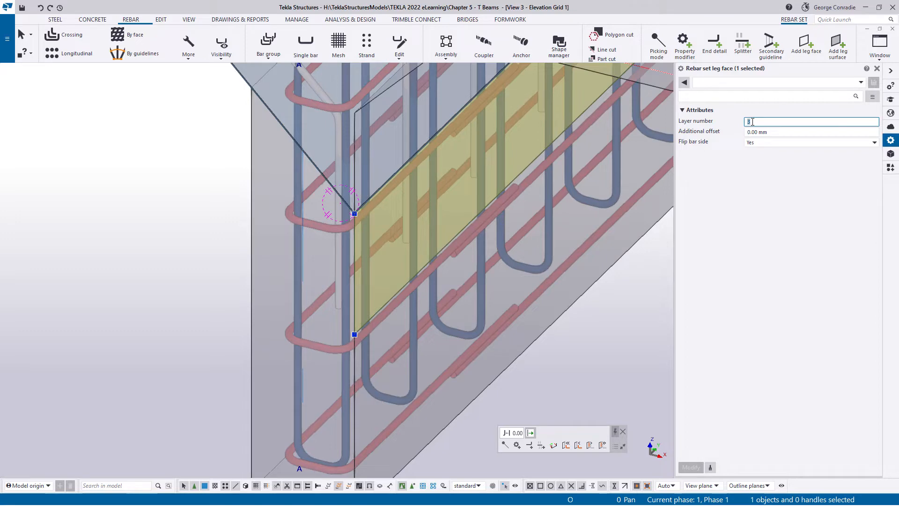
pyautogui.write('2')
pyautogui.press('Return')
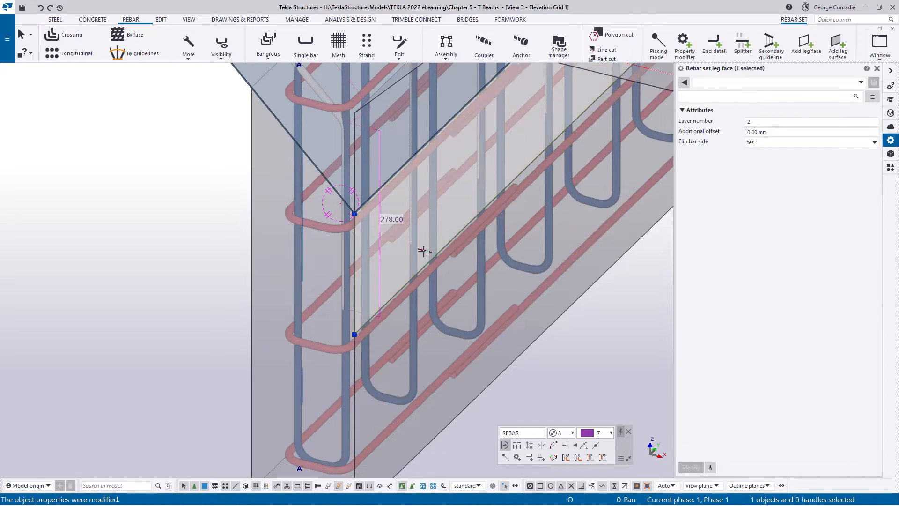
# - Set the layer number of the inclined rebar set's top leg face in the flange to 1, and deselect it
pyautogui.scroll(-4, 350, 279)
pyautogui.moveTo(351, 235); pyautogui.dragTo(428, 314, button='middle')
pyautogui.scroll(3, 325, 170)
pyautogui.keyDown('ctrl'); pyautogui.moveTo(329, 172); pyautogui.dragTo(613, 167, button='middle'); pyautogui.keyUp('ctrl')
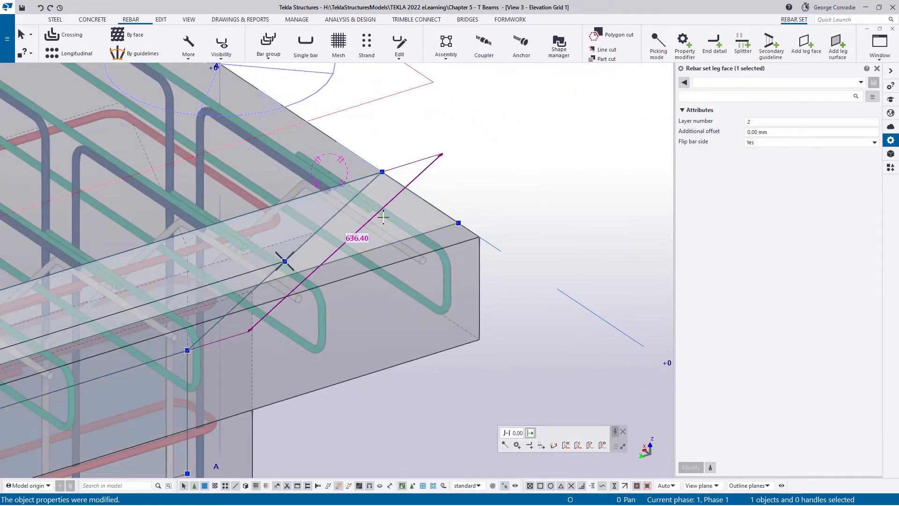
pyautogui.click(757, 121)
pyautogui.doubleClick(757, 121)
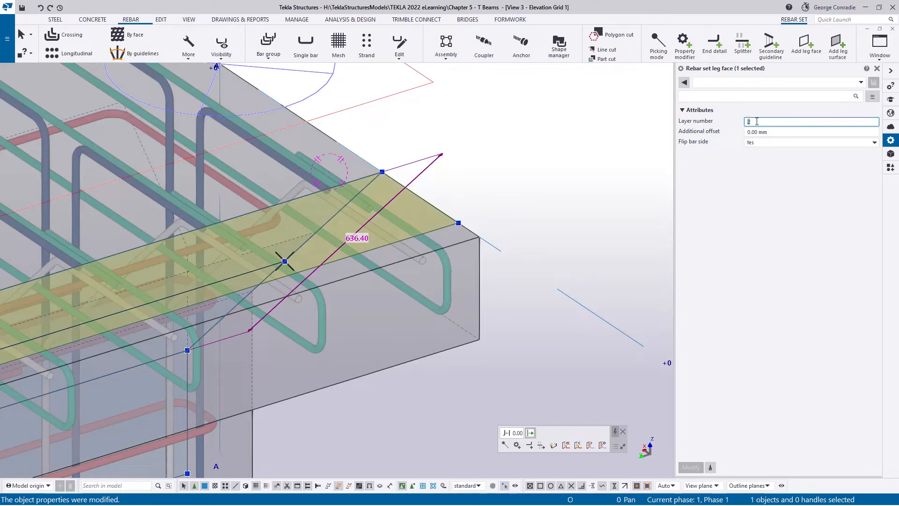
pyautogui.write('1')
pyautogui.press('Return')
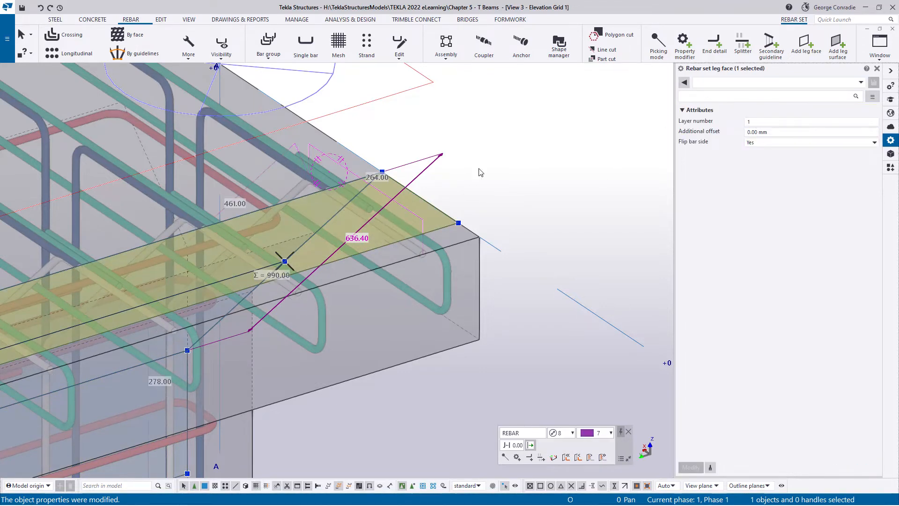
pyautogui.scroll(3, 333, 205)
pyautogui.scroll(1, 333, 204)
pyautogui.keyDown('ctrl'); pyautogui.moveTo(338, 150); pyautogui.dragTo(139, 193, button='middle'); pyautogui.keyUp('ctrl')
pyautogui.click(184, 233)
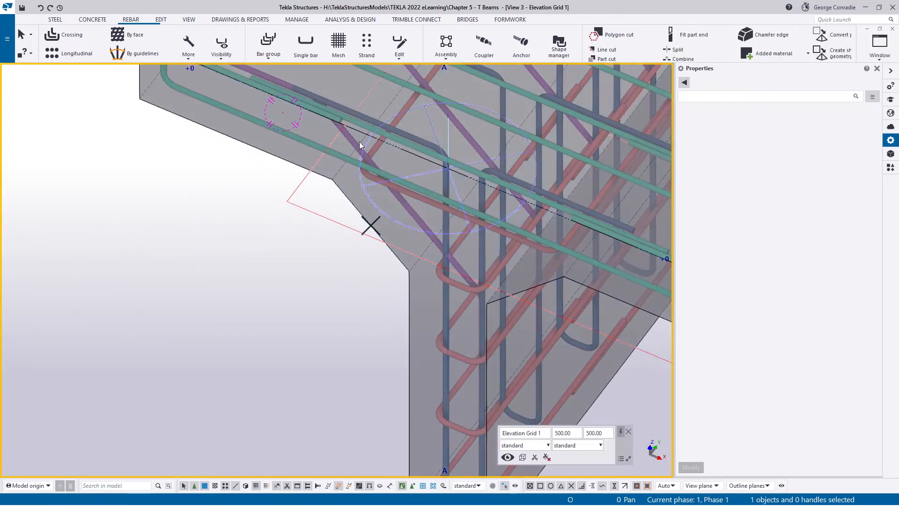
# - Show only the concrete beam and its inclined haunch bars, hiding all other reinforcement, and clear the selection
pyautogui.click(349, 138)
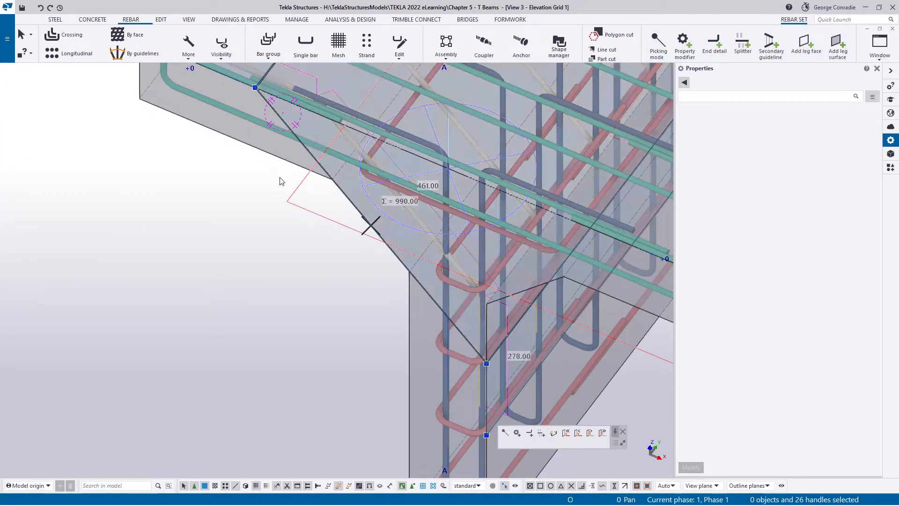
pyautogui.click(285, 162)
pyautogui.rightClick(286, 160)
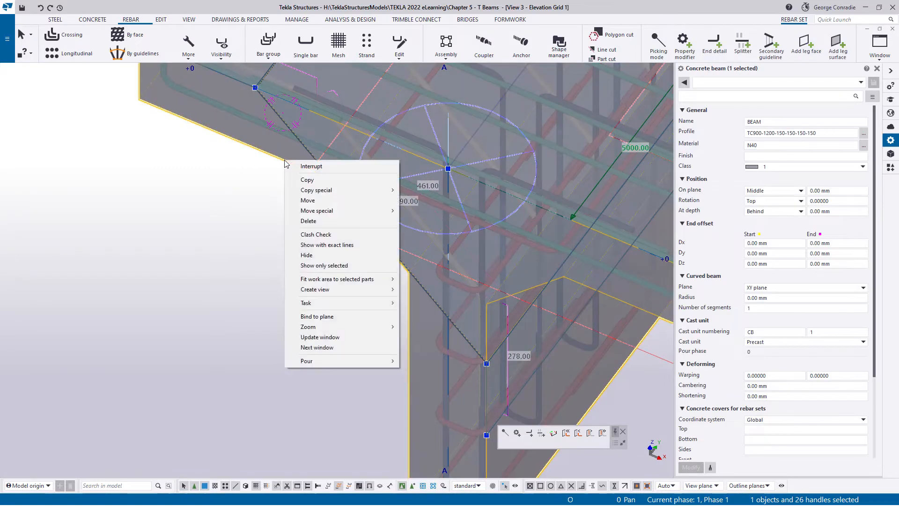
pyautogui.click(336, 266)
pyautogui.click(291, 273)
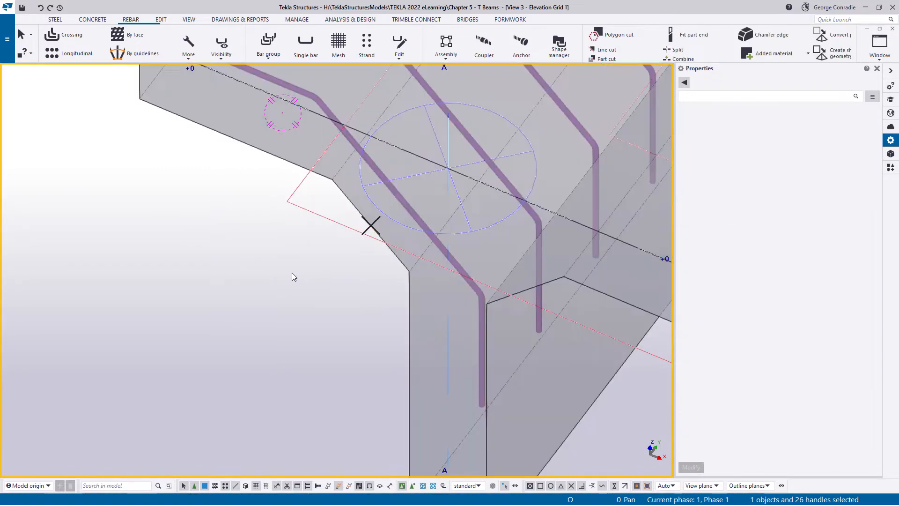
pyautogui.scroll(-2, 292, 272)
pyautogui.moveTo(291, 273); pyautogui.dragTo(300, 310, button='middle')
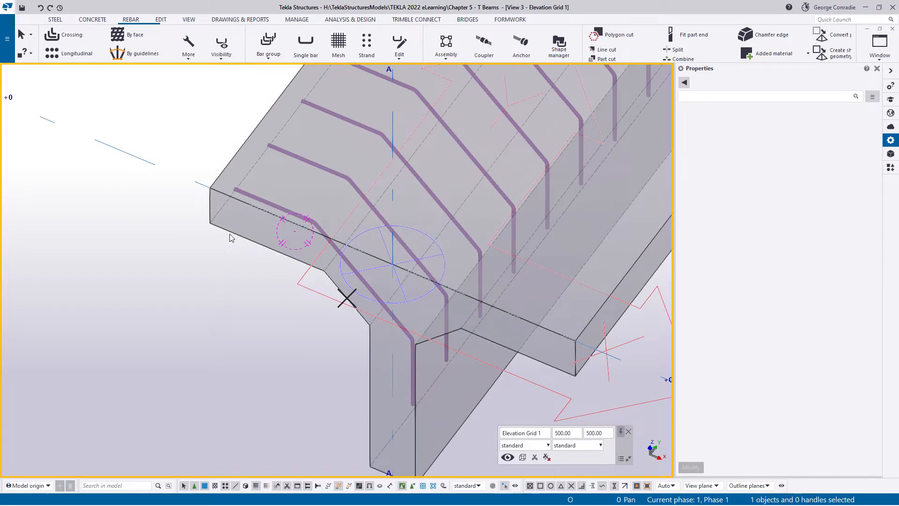
# - Add an end detail modifier with a leg length of 250 mm to the flange end of the inclined rebar set
pyautogui.click(259, 198)
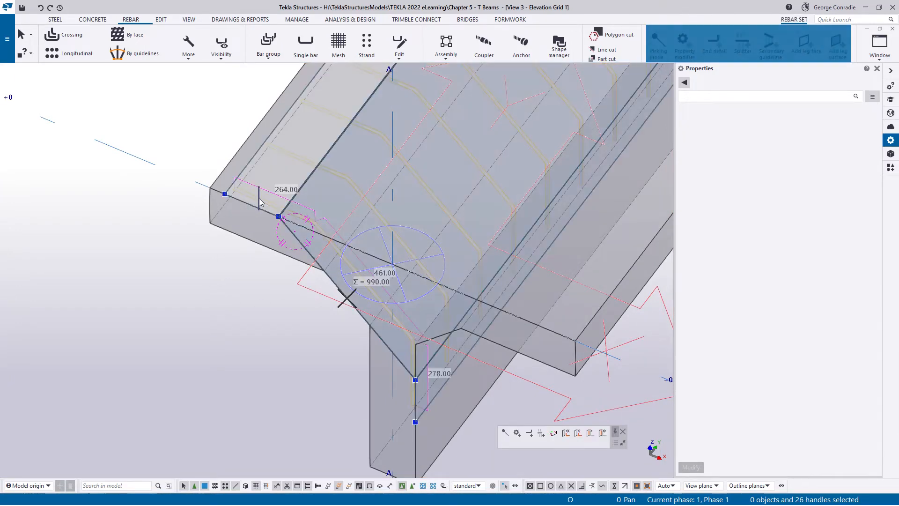
pyautogui.click(715, 49)
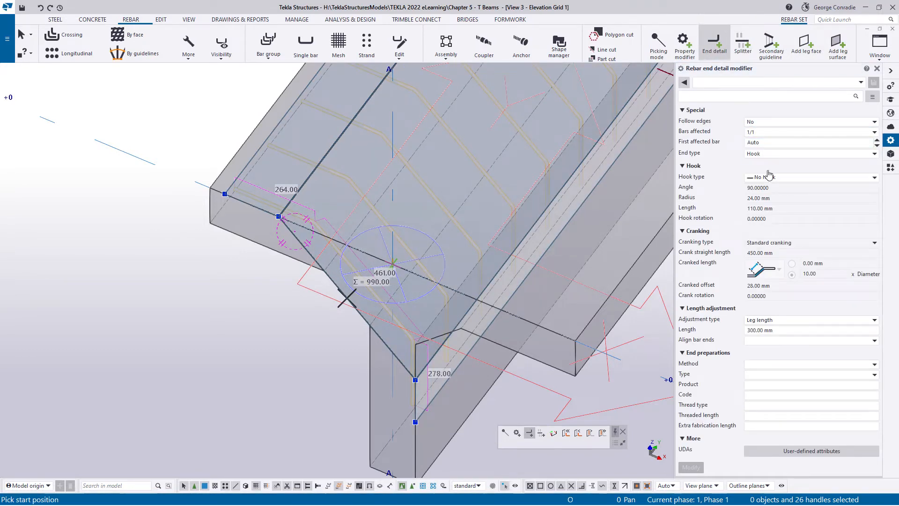
pyautogui.click(787, 332)
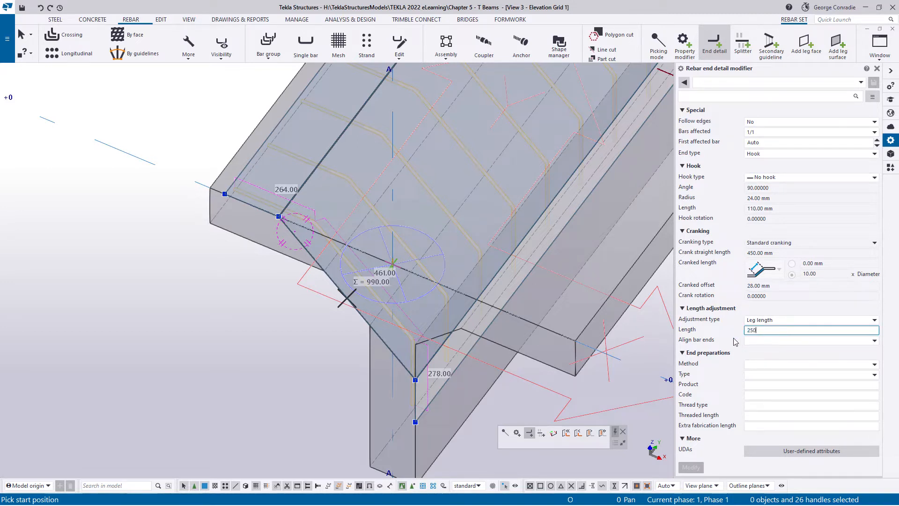
pyautogui.press('Tab')
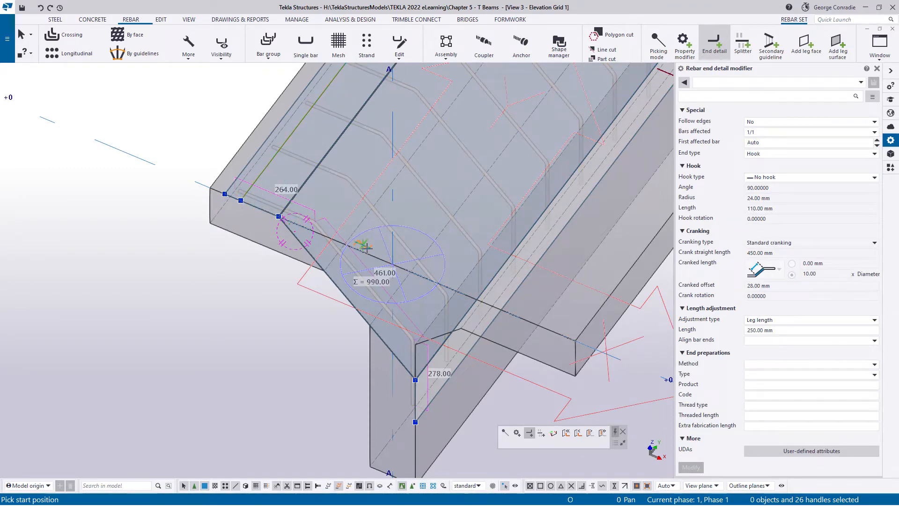
# - Add the same 250 mm leg length end detail modifier to the lower web end of the inclined bars and end the command
pyautogui.moveTo(425, 352); pyautogui.dragTo(423, 247, button='middle')
pyautogui.keyDown('ctrl'); pyautogui.moveTo(426, 283); pyautogui.dragTo(428, 260, button='middle'); pyautogui.keyUp('ctrl')
pyautogui.scroll(4, 431, 263)
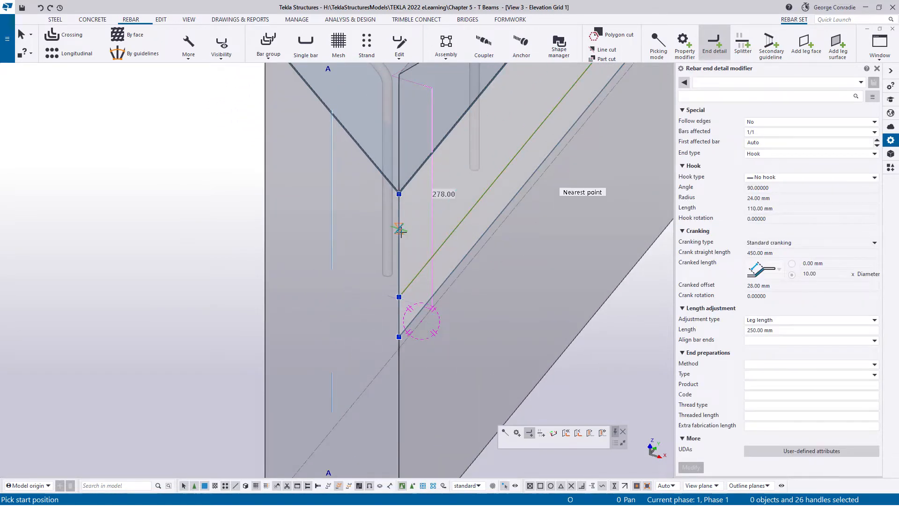
pyautogui.rightClick(472, 244)
pyautogui.click(491, 255)
pyautogui.scroll(-4, 327, 248)
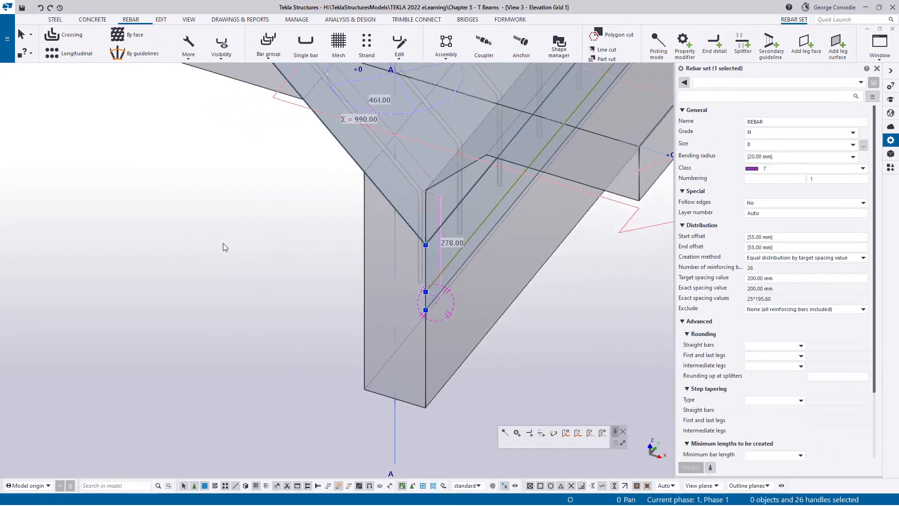
pyautogui.click(224, 243)
# - Inquire the inclined bars, examine their A, B and C leg dimensions in the bending list, and close the report
pyautogui.moveTo(238, 207); pyautogui.dragTo(274, 313, button='middle')
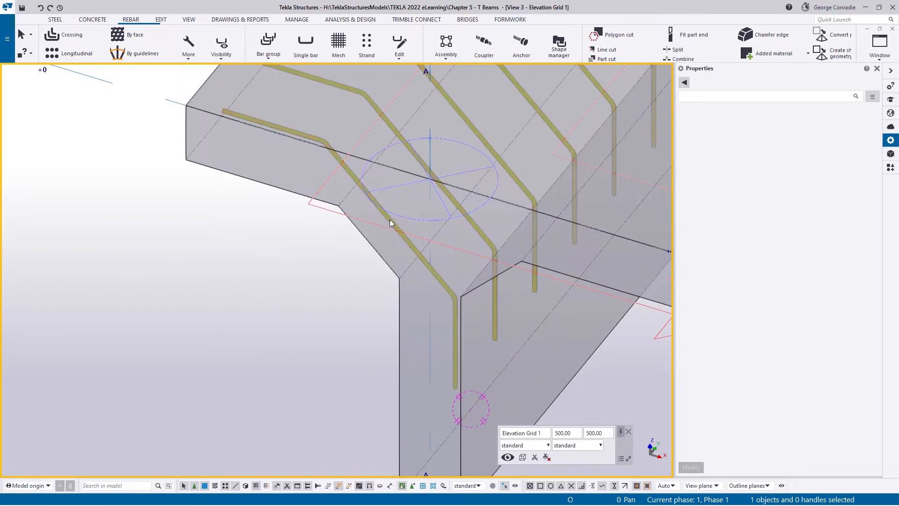
pyautogui.click(390, 223)
pyautogui.rightClick(392, 221)
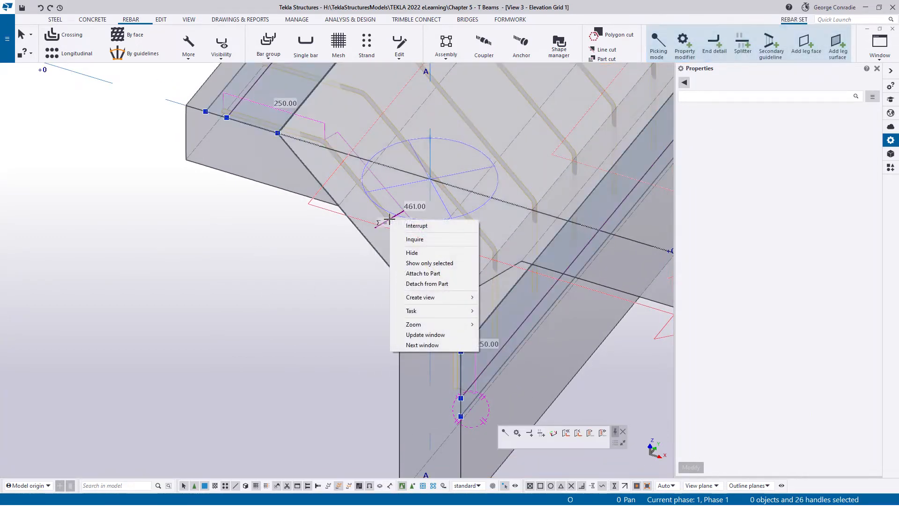
pyautogui.click(412, 239)
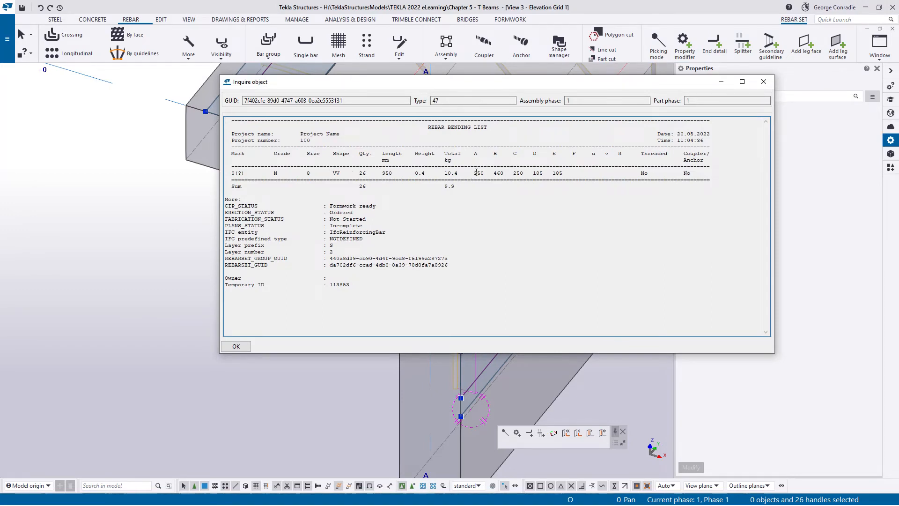
pyautogui.moveTo(513, 173); pyautogui.dragTo(519, 173)
pyautogui.doubleClick(496, 173)
pyautogui.click(763, 81)
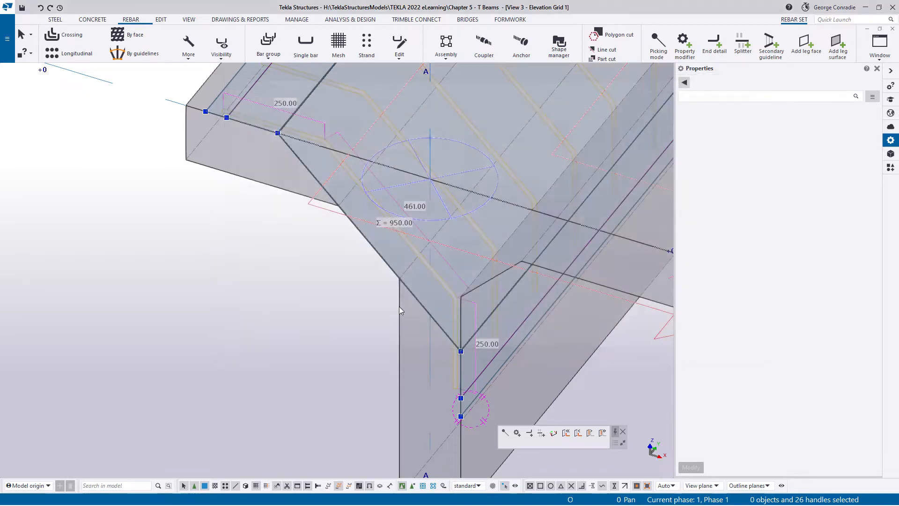
pyautogui.click(282, 335)
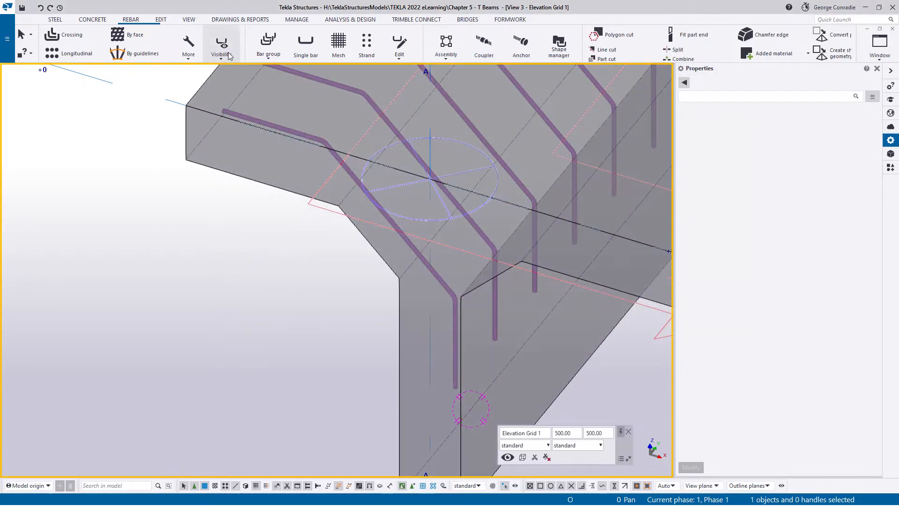
# - Switch the view from 3D to plane and show all of the beam's reinforcement again
pyautogui.click(230, 49)
pyautogui.click(248, 252)
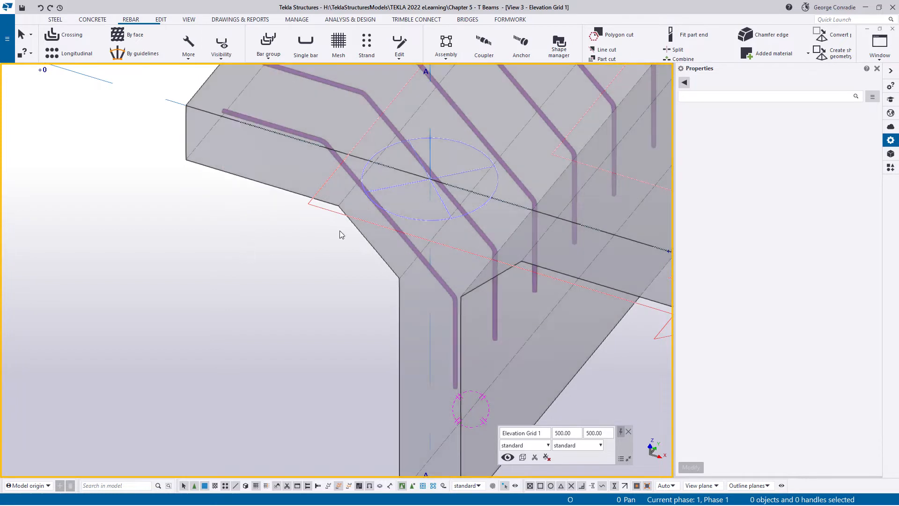
pyautogui.hotkey('ctrl', 'p')
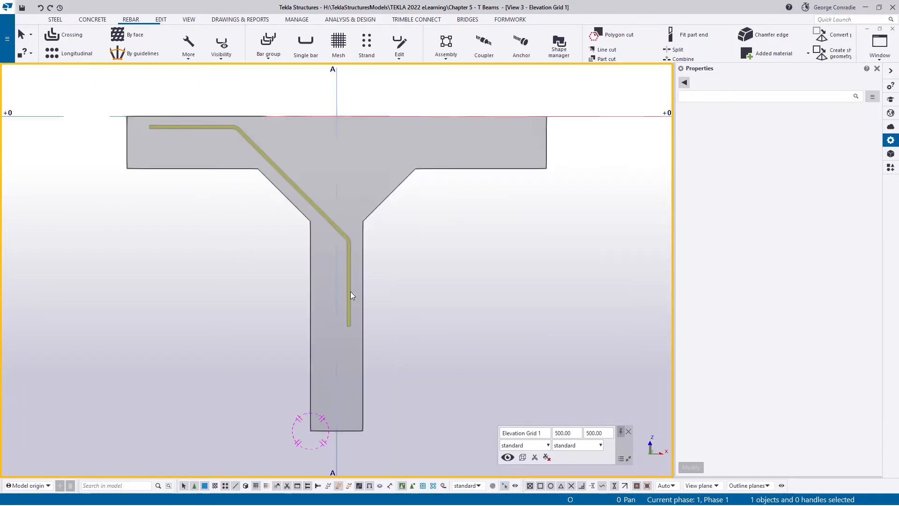
pyautogui.moveTo(351, 294); pyautogui.dragTo(391, 299, button='middle')
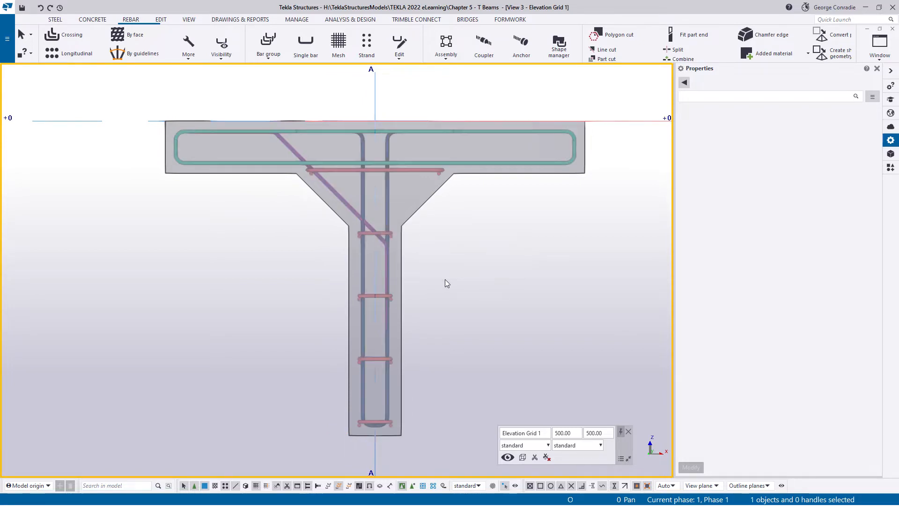
pyautogui.moveTo(445, 284); pyautogui.dragTo(470, 295, button='middle')
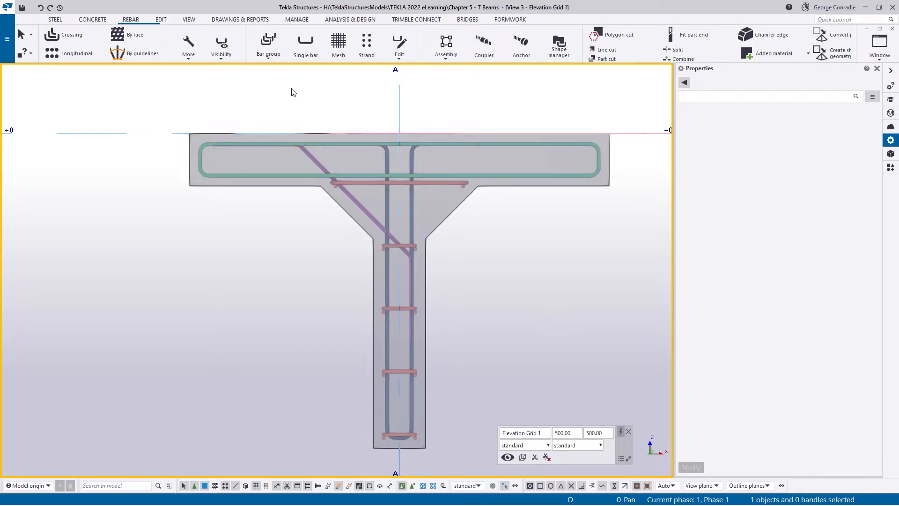
# - Set the work plane parallel to the view plane of the beam's end elevation
pyautogui.click(187, 19)
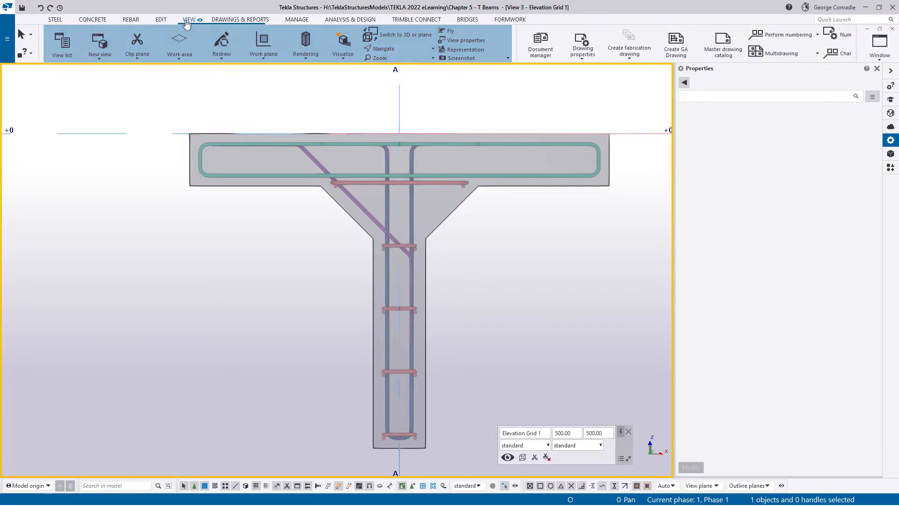
pyautogui.click(264, 60)
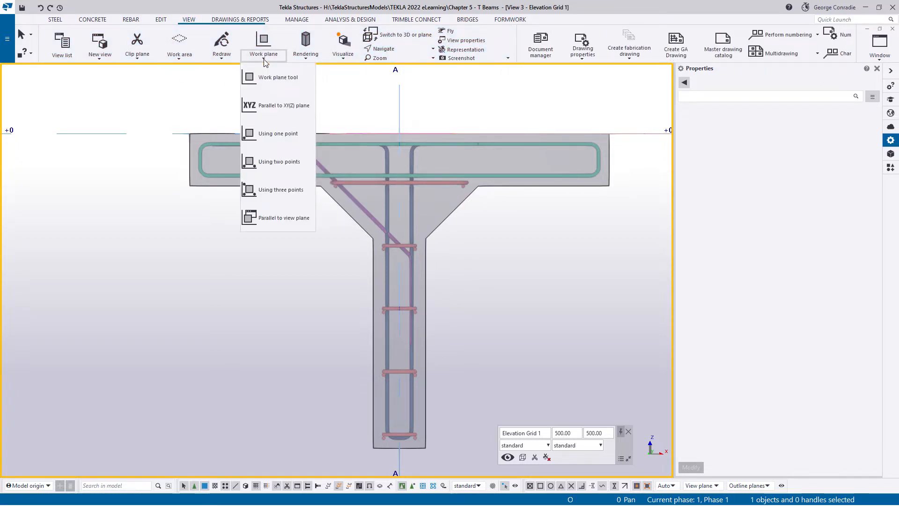
pyautogui.click(283, 219)
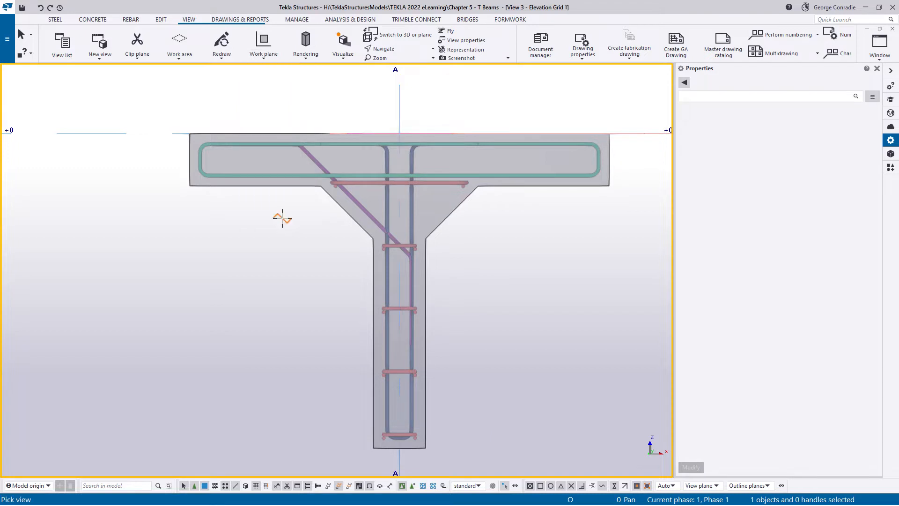
pyautogui.click(167, 305)
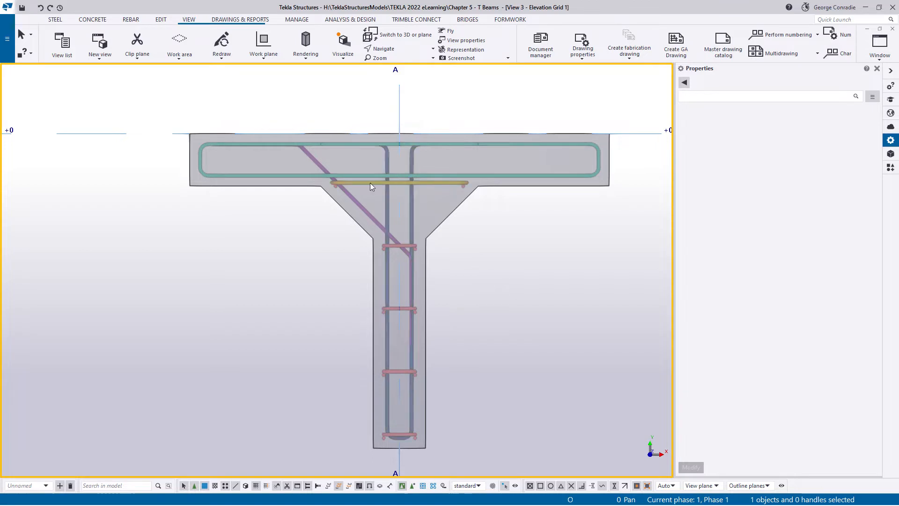
pyautogui.click(356, 201)
pyautogui.rightClick(355, 203)
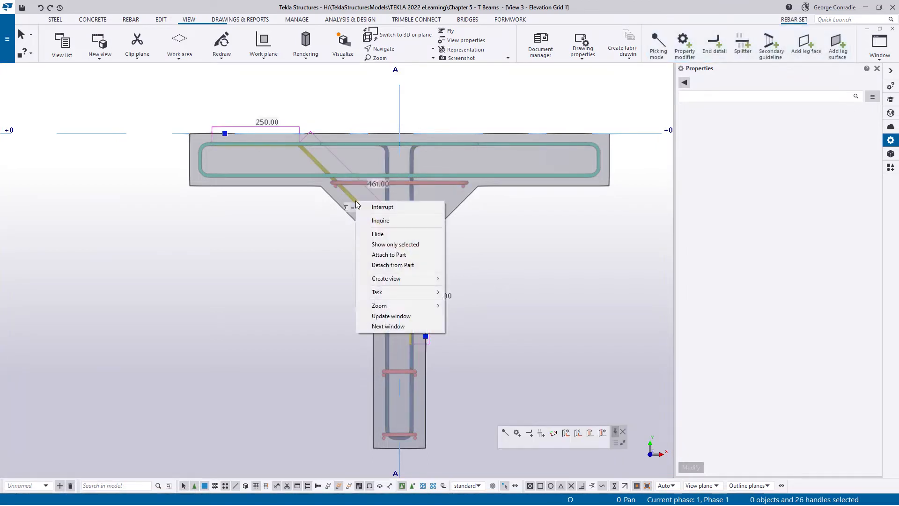
pyautogui.click(301, 296)
# - Enable whole rebar set selection and mirror-copy the inclined set about the beam's vertical centreline, from the web's bottom midpoint to the flange's top
pyautogui.click(343, 461)
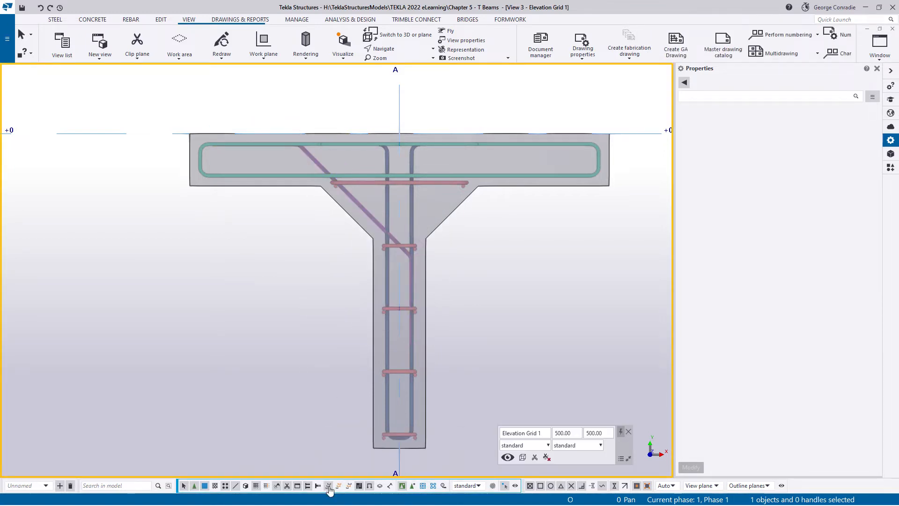
pyautogui.click(358, 206)
pyautogui.rightClick(358, 206)
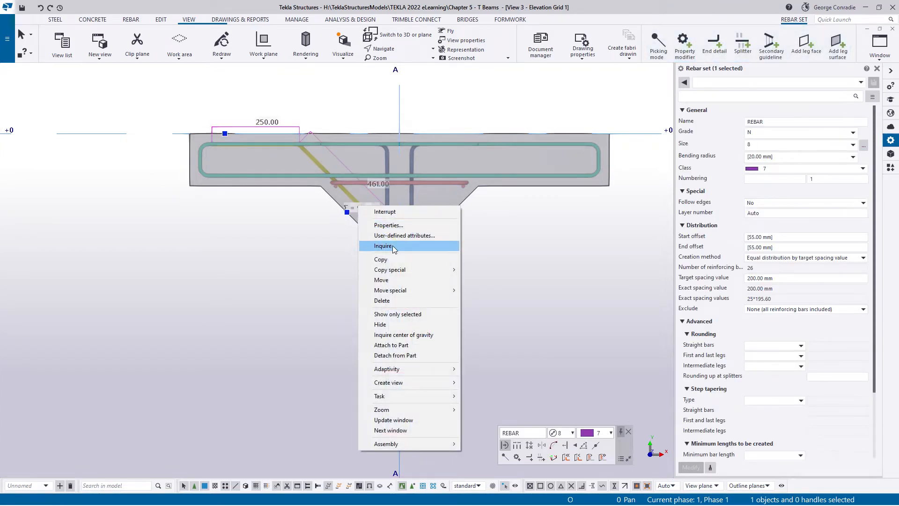
pyautogui.moveTo(389, 270)
pyautogui.click(483, 291)
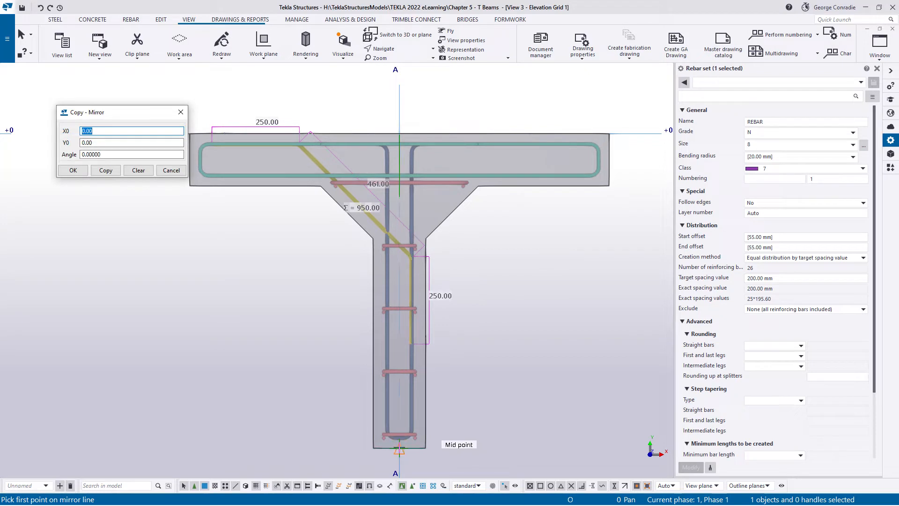
pyautogui.click(399, 450)
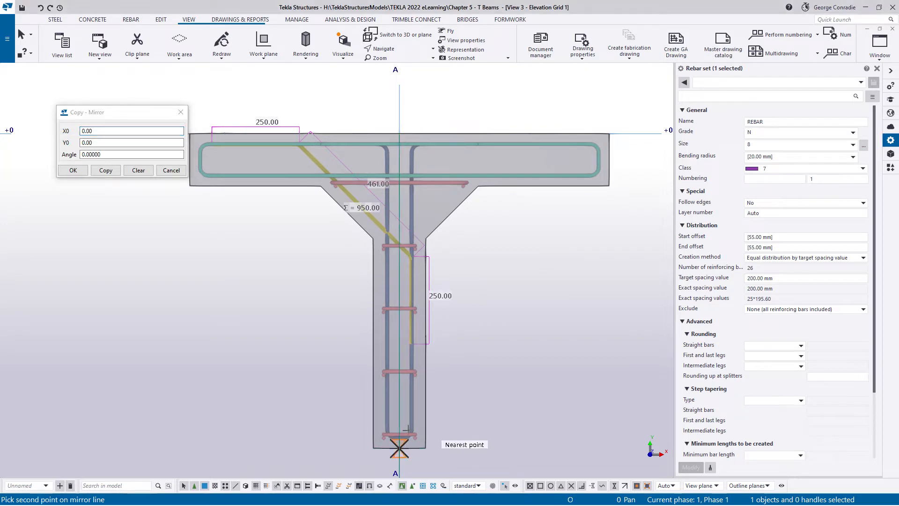
pyautogui.click(400, 132)
pyautogui.click(105, 171)
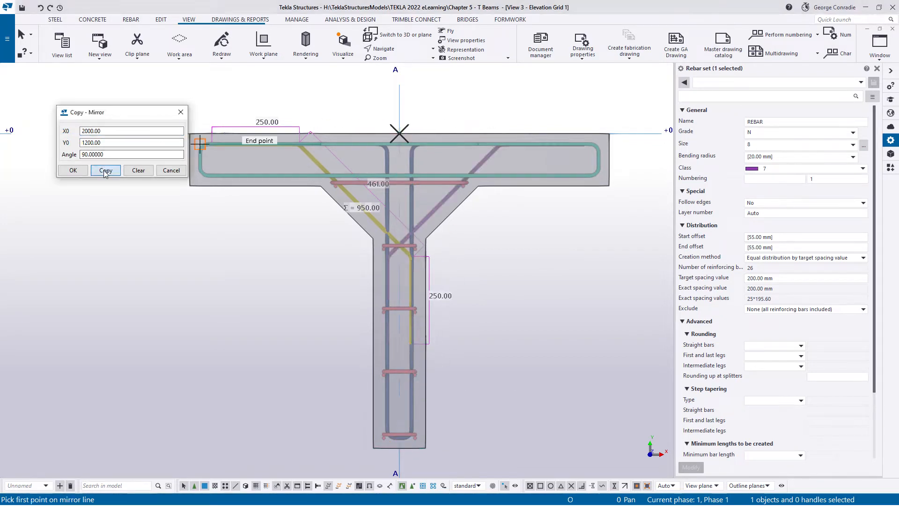
pyautogui.click(138, 170)
pyautogui.click(171, 170)
pyautogui.rightClick(195, 248)
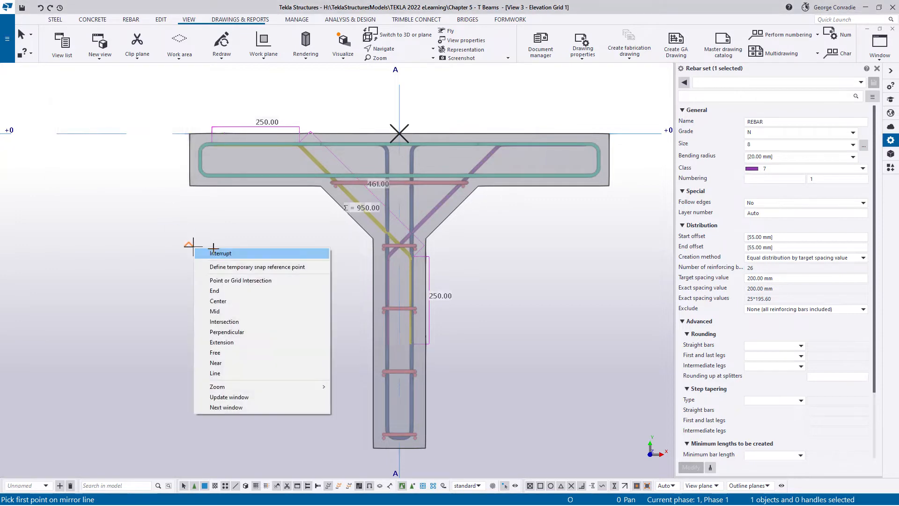
pyautogui.click(220, 254)
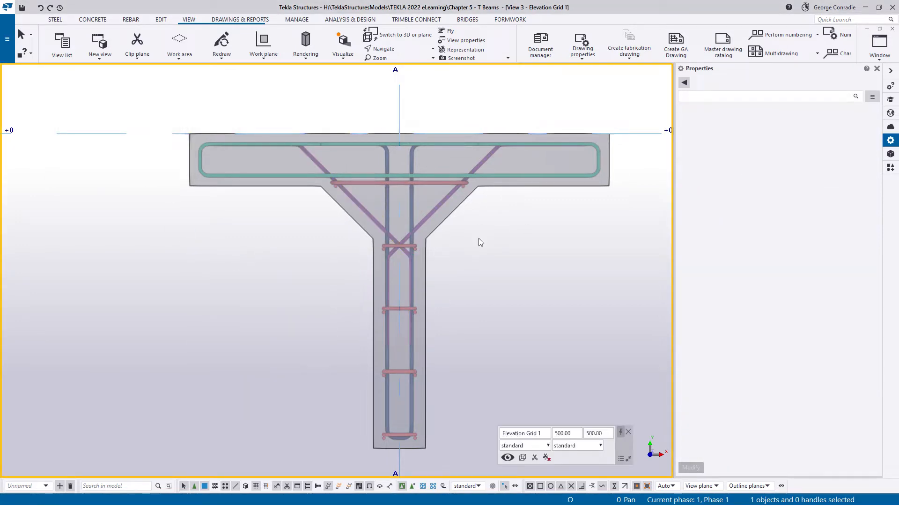
# - Examine the mirrored inclined bars within the beam's complete reinforcement from a 3D viewpoint
pyautogui.keyDown('ctrl'); pyautogui.moveTo(404, 249); pyautogui.dragTo(403, 332, button='middle'); pyautogui.keyUp('ctrl')
pyautogui.scroll(3, 403, 333)
pyautogui.scroll(-2, 437, 226)
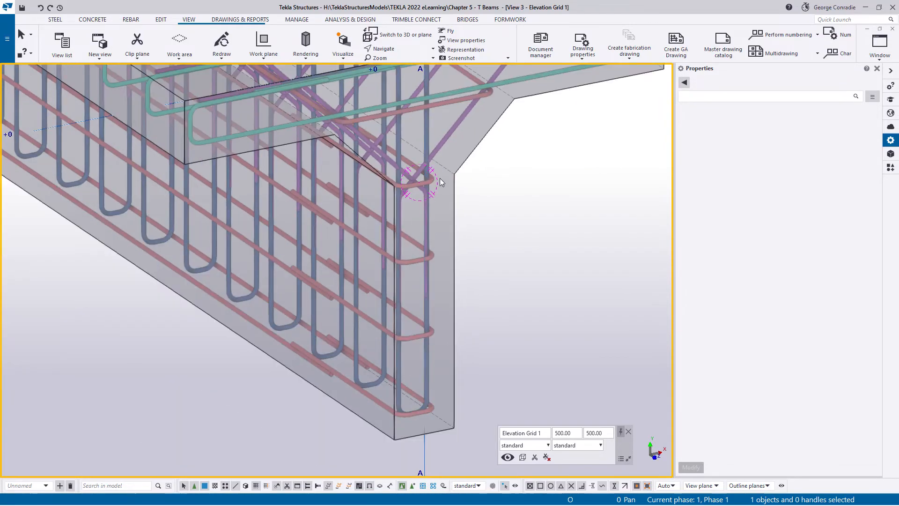
pyautogui.moveTo(397, 167); pyautogui.dragTo(402, 193, button='middle')
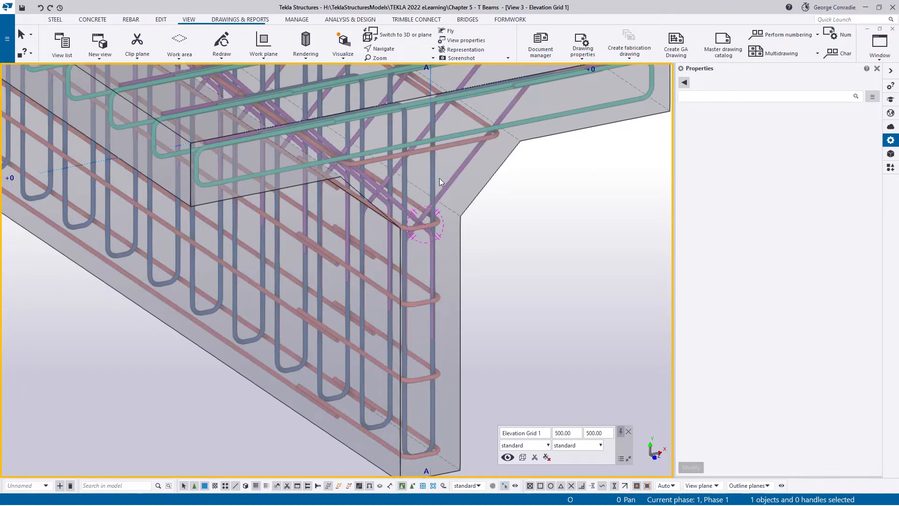
pyautogui.moveTo(439, 153); pyautogui.dragTo(417, 266, button='middle')
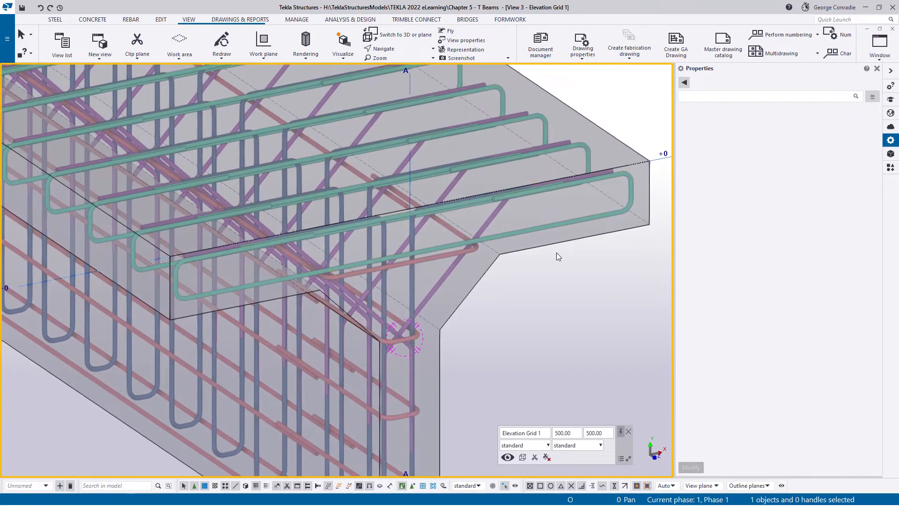
pyautogui.scroll(-2, 557, 247)
pyautogui.moveTo(558, 247); pyautogui.dragTo(480, 292, button='middle')
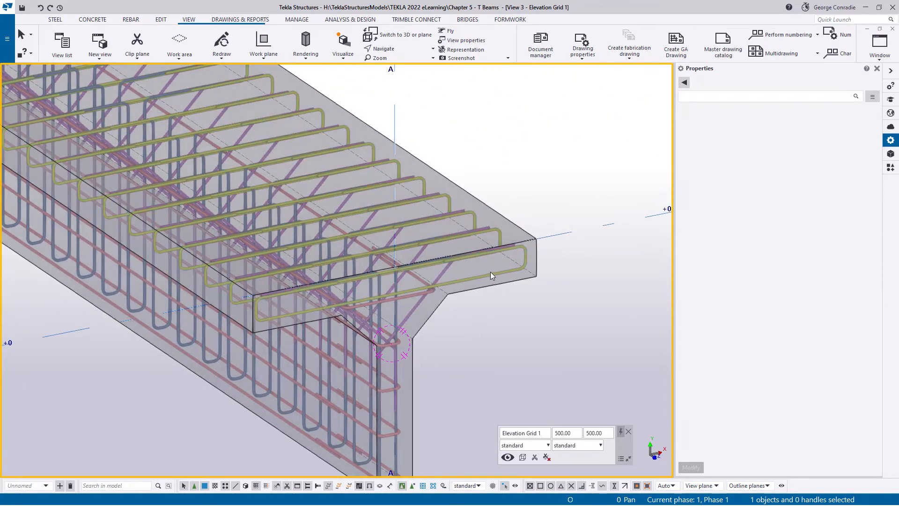
# - Start a crossing rebar set for the flange and set the rebar set class to 6
pyautogui.scroll(-2, 500, 283)
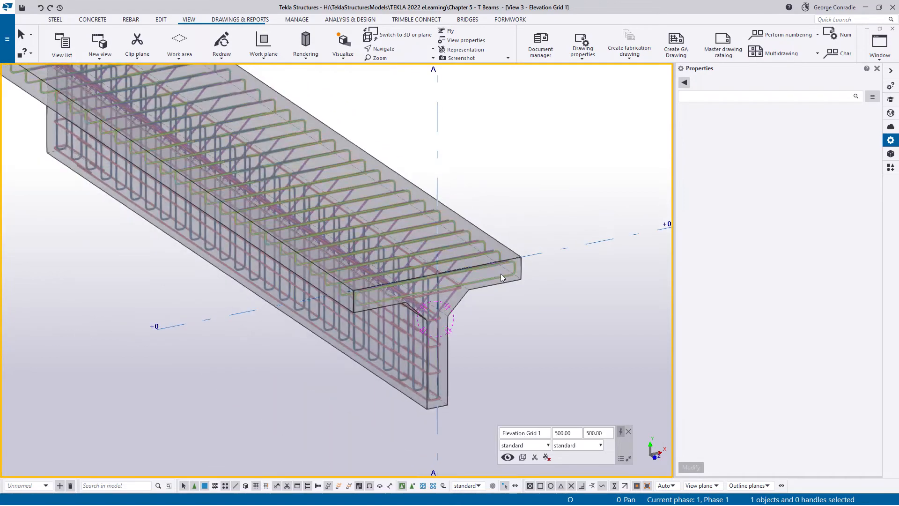
pyautogui.moveTo(501, 274); pyautogui.dragTo(516, 286, button='middle')
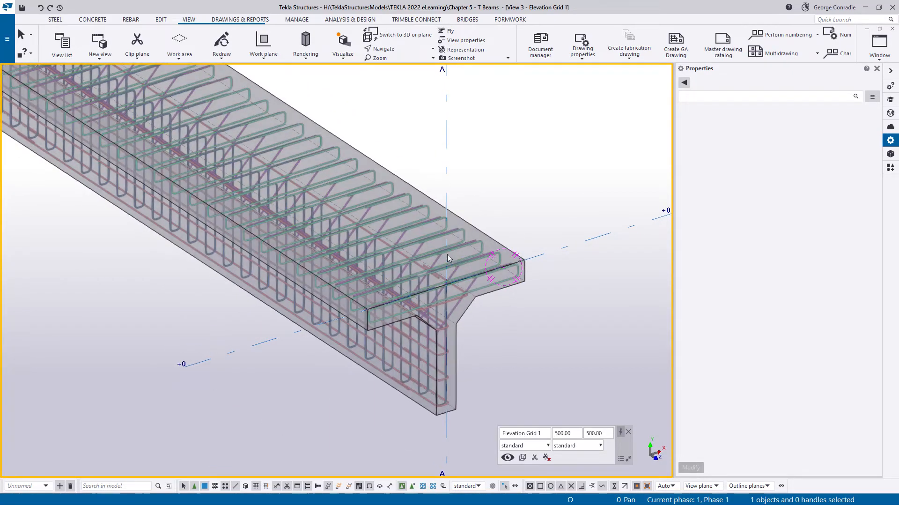
pyautogui.scroll(1, 511, 295)
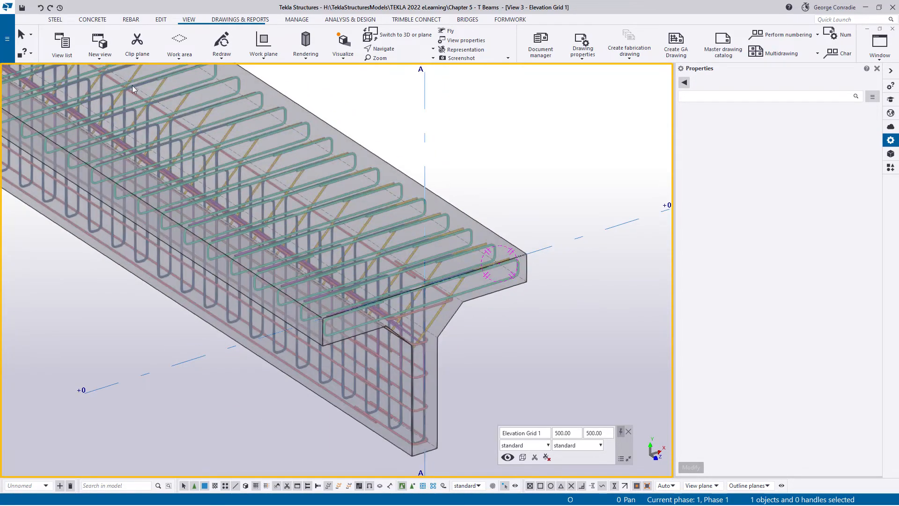
pyautogui.click(130, 21)
pyautogui.click(80, 36)
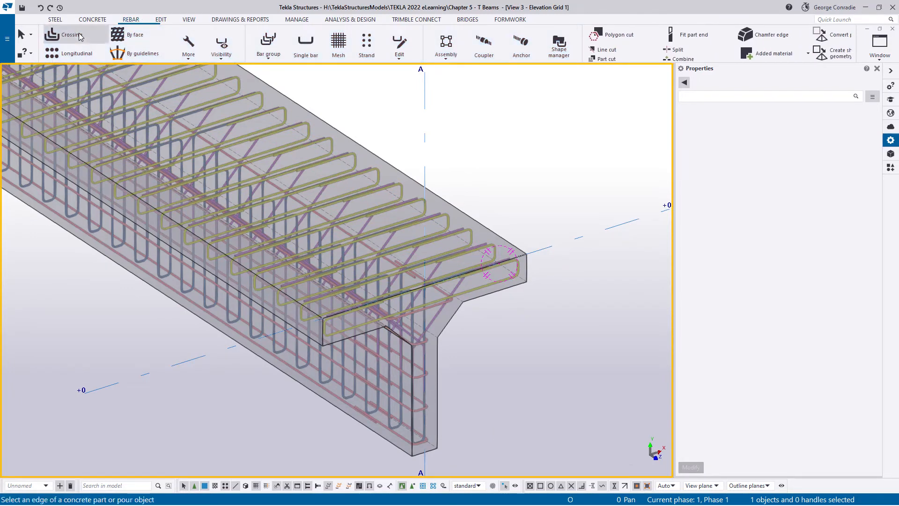
pyautogui.click(758, 169)
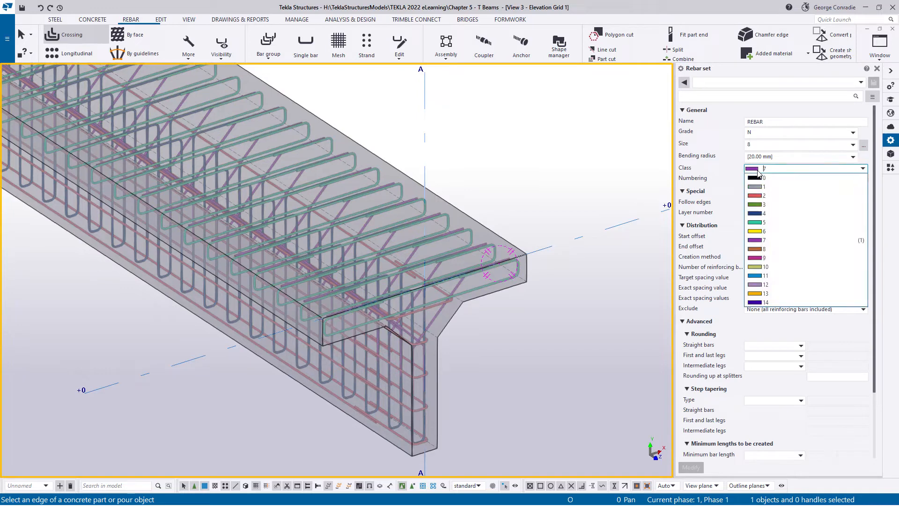
pyautogui.click(767, 232)
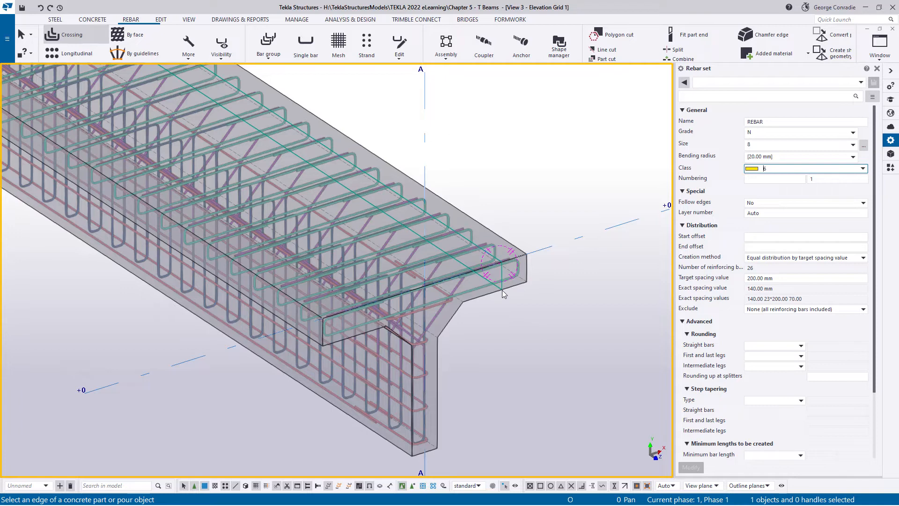
pyautogui.click(503, 290)
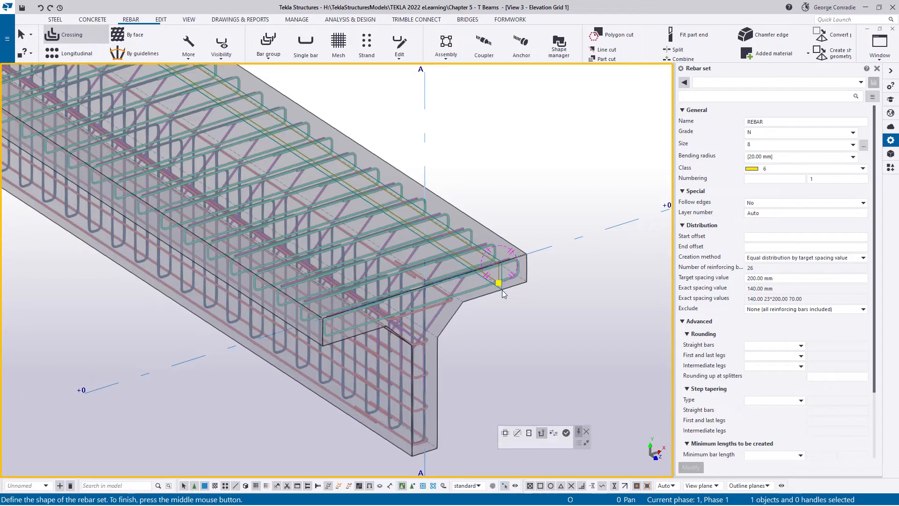
pyautogui.click(555, 434)
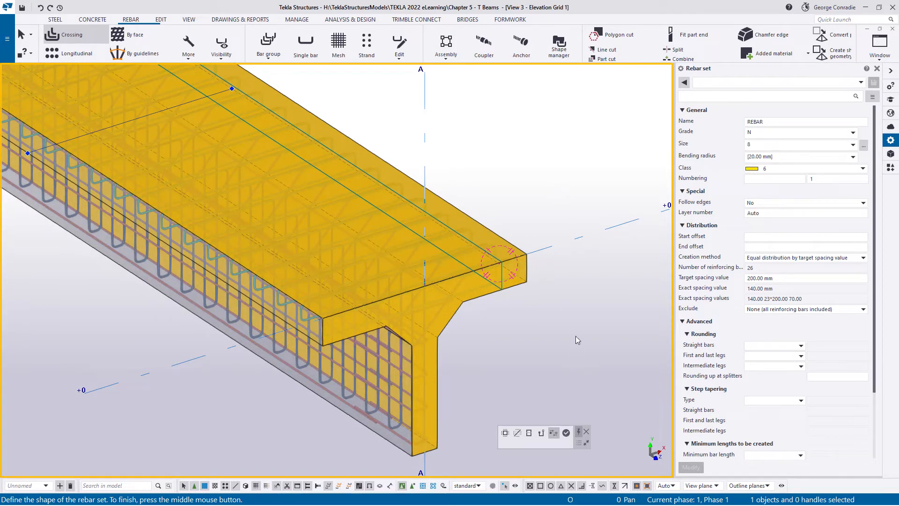
pyautogui.scroll(-1, 575, 336)
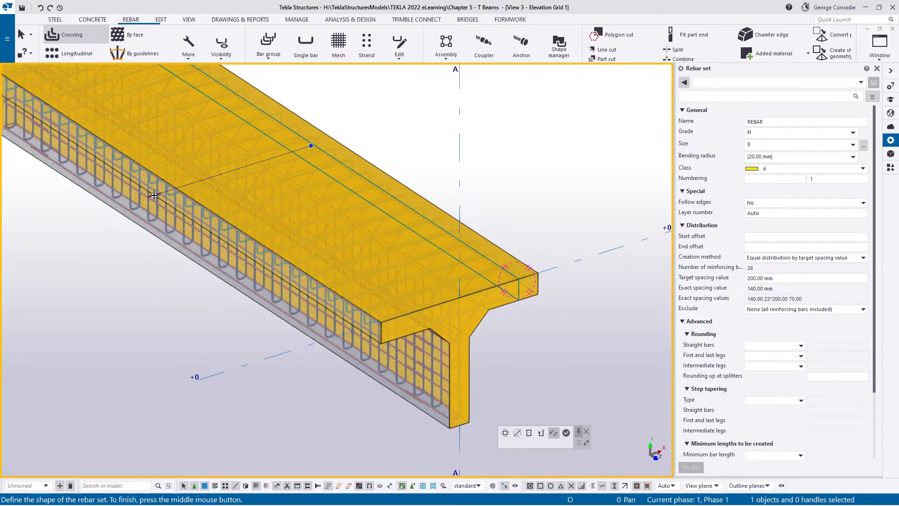
pyautogui.moveTo(154, 195); pyautogui.dragTo(488, 313)
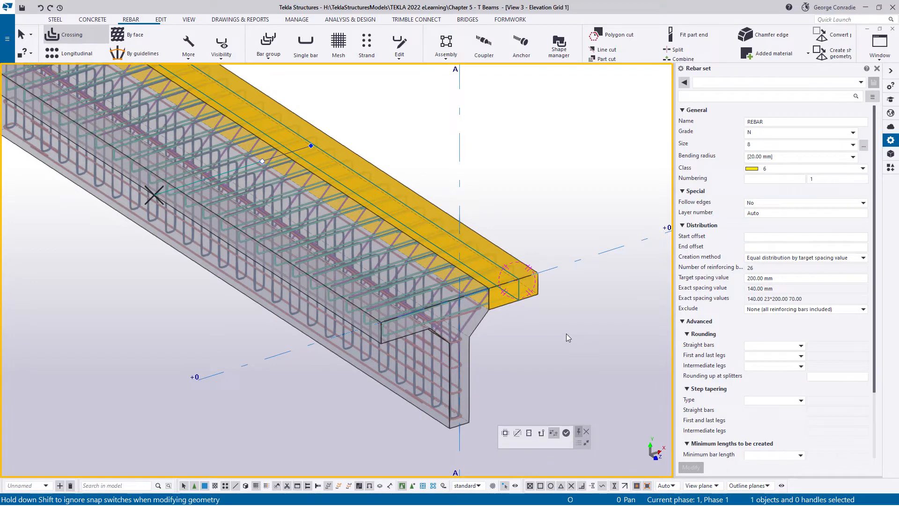
pyautogui.press('Escape')
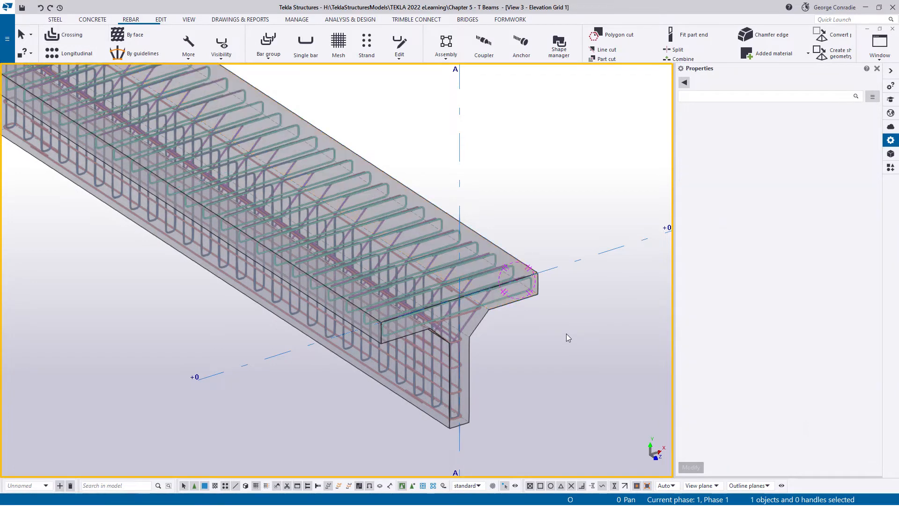
# - Start a rebar set from picked points and outline a closed loop through the four corners of the flange's side face along the beam
pyautogui.click(202, 57)
pyautogui.click(198, 72)
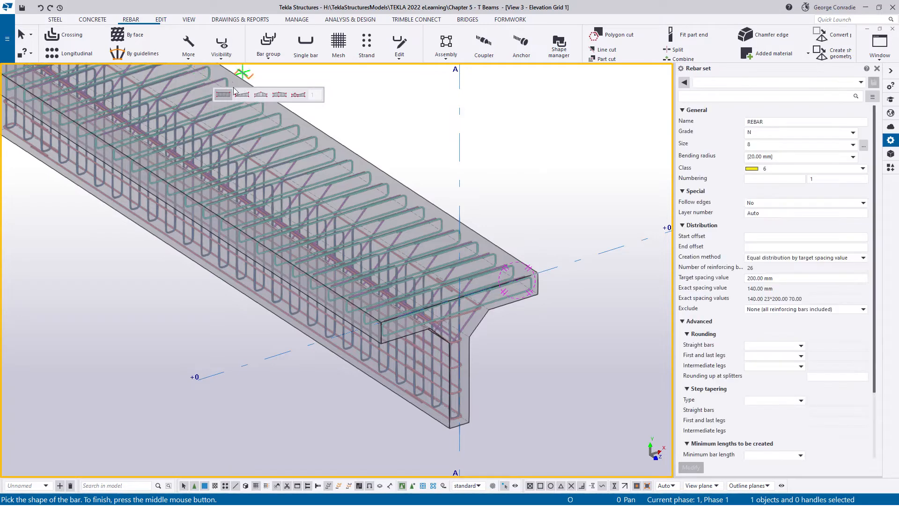
pyautogui.scroll(-1, 446, 179)
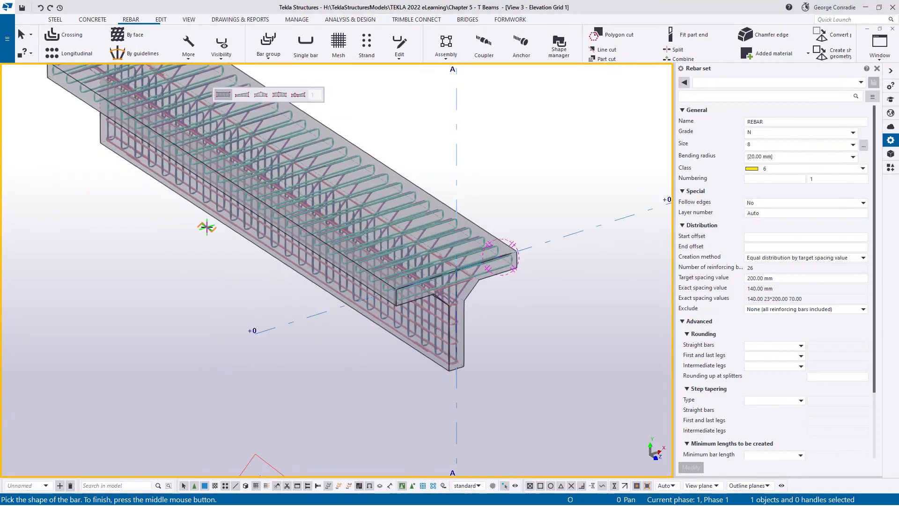
pyautogui.moveTo(207, 227); pyautogui.dragTo(363, 388, button='middle')
pyautogui.scroll(1, 232, 270)
pyautogui.click(201, 220)
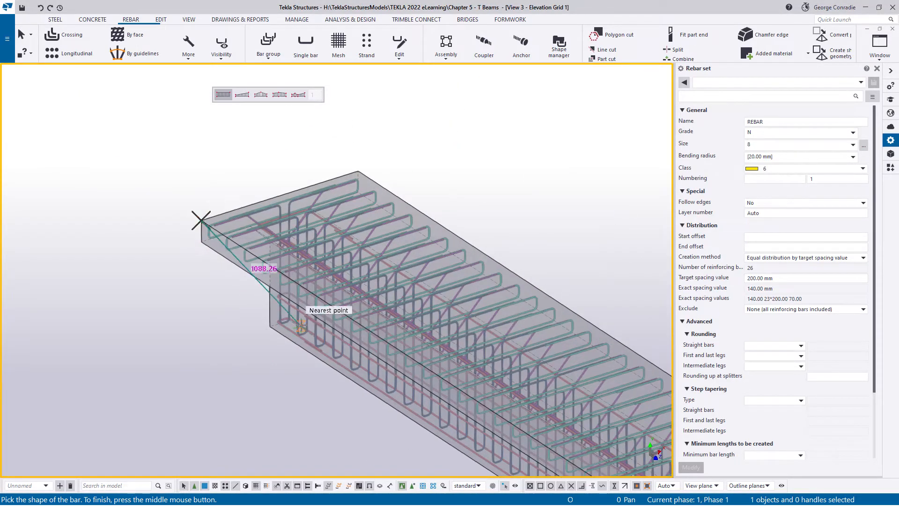
pyautogui.moveTo(439, 418); pyautogui.dragTo(223, 202, button='middle')
pyautogui.scroll(3, 428, 302)
pyautogui.scroll(1, 465, 293)
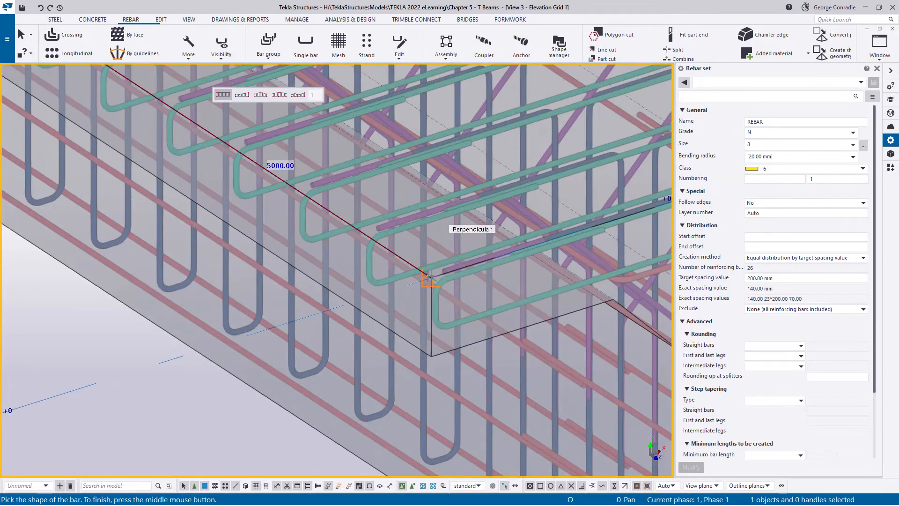
pyautogui.click(431, 281)
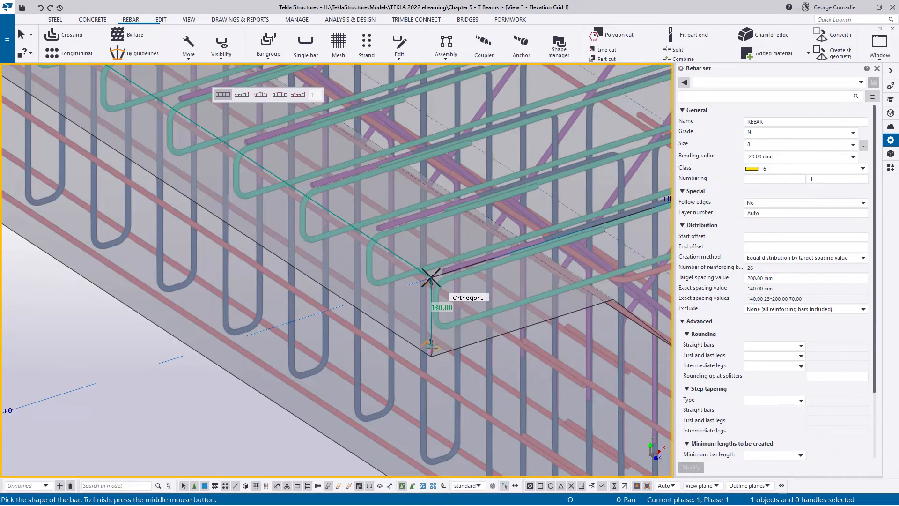
pyautogui.click(432, 357)
pyautogui.scroll(-3, 489, 357)
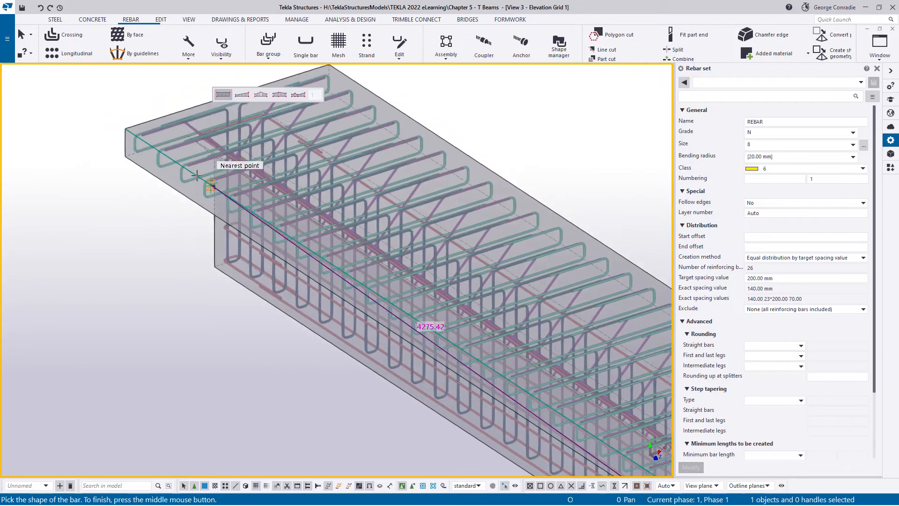
pyautogui.scroll(5, 202, 206)
pyautogui.click(100, 173)
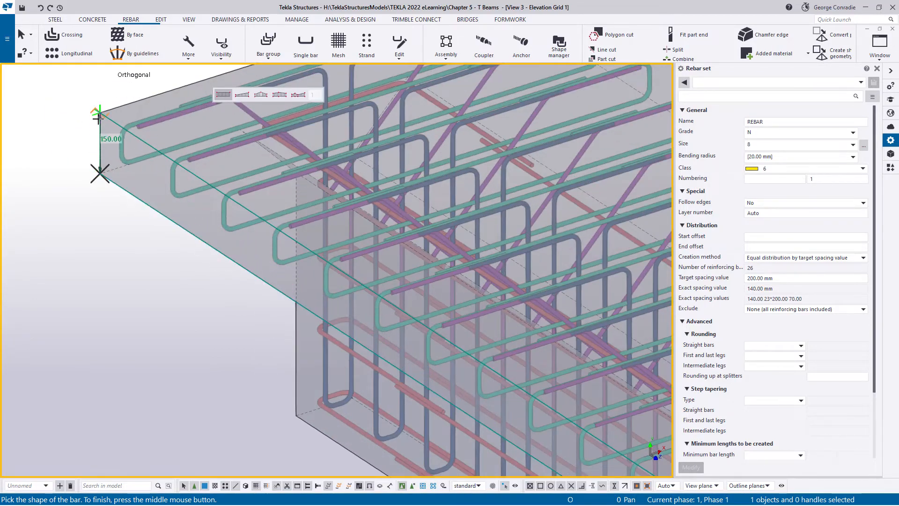
pyautogui.click(98, 114)
pyautogui.middleClick(65, 157)
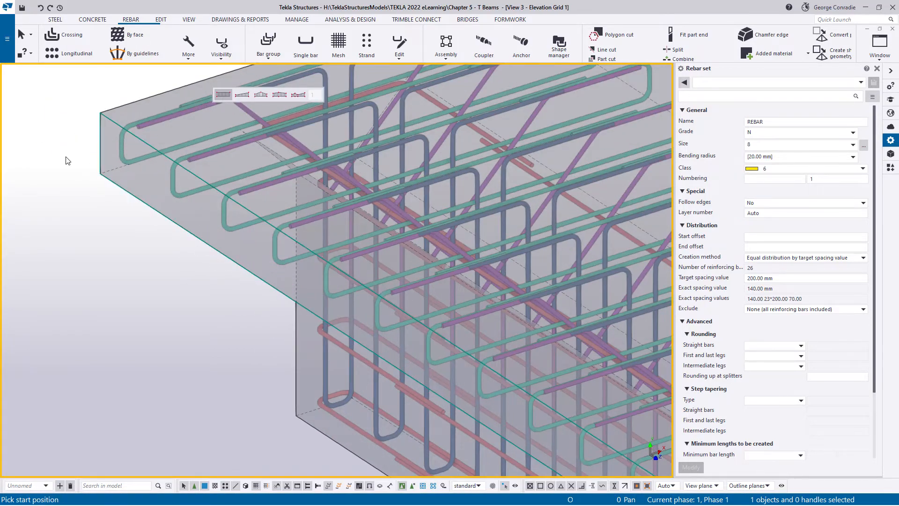
# - Distribute the longitudinal loop bars across the flange's full width, from one side edge to the opposite one, and finish the command
pyautogui.scroll(-5, 72, 141)
pyautogui.scroll(2, 96, 193)
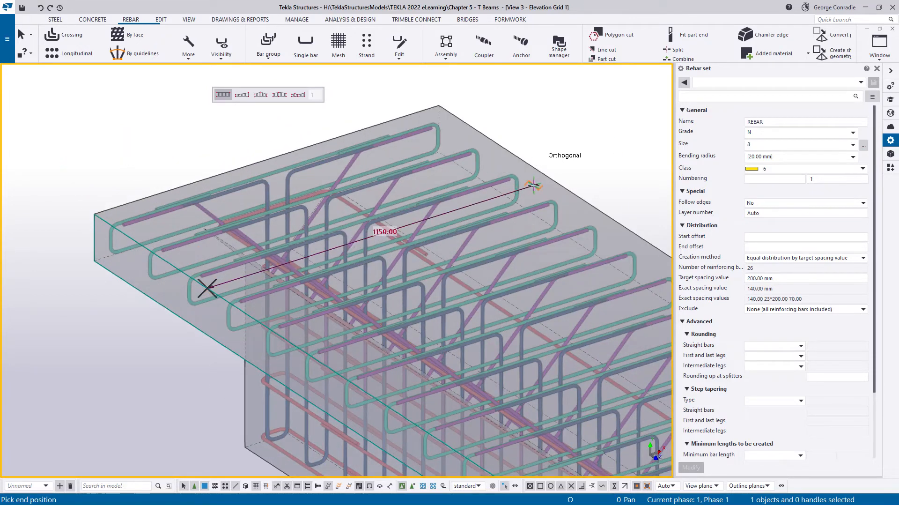
pyautogui.click(552, 179)
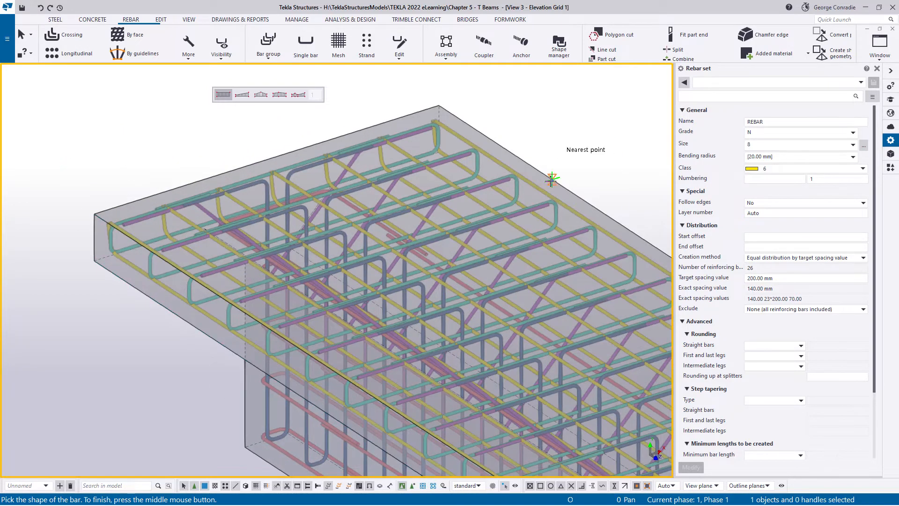
pyautogui.press('Escape')
pyautogui.rightClick(560, 137)
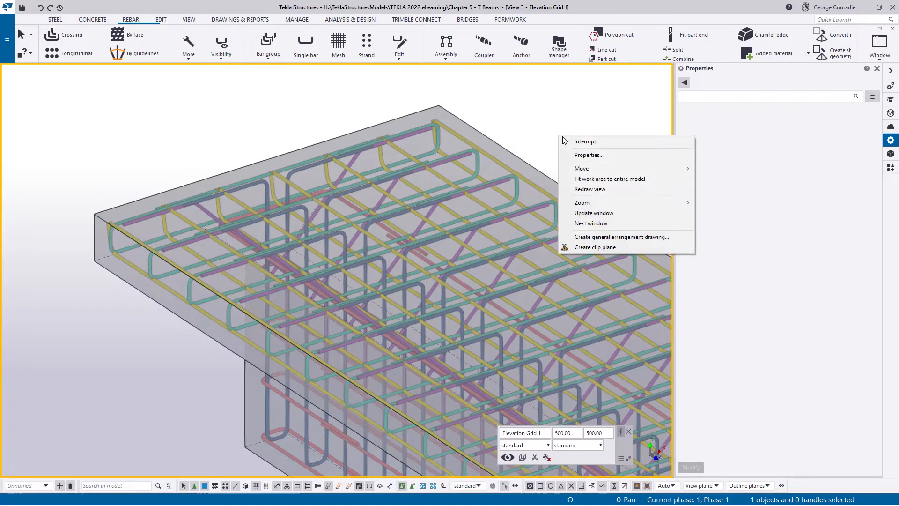
pyautogui.click(571, 139)
# - Select the new longitudinal rebar set and set its top leg face's layer number to 2
pyautogui.scroll(-2, 559, 137)
pyautogui.moveTo(561, 245); pyautogui.dragTo(309, 63, button='middle')
pyautogui.moveTo(609, 346); pyautogui.dragTo(224, 157, button='middle')
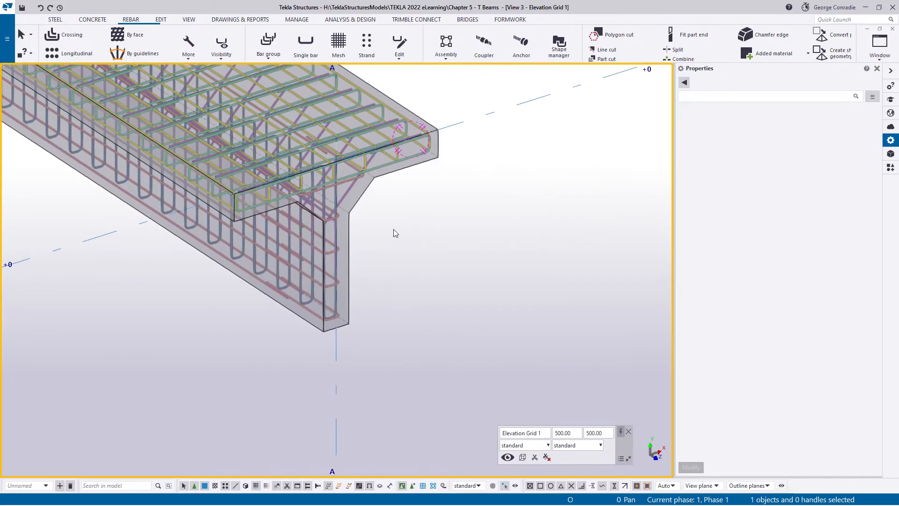
pyautogui.scroll(6, 418, 123)
pyautogui.moveTo(397, 208)
pyautogui.keyDown('ctrl'); pyautogui.mouseDown(button='middle')
pyautogui.moveTo(393, 192)
pyautogui.moveTo(316, 114)
pyautogui.moveTo(333, 165)
pyautogui.moveTo(333, 156)
pyautogui.moveTo(389, 215)
pyautogui.mouseUp(button='middle'); pyautogui.keyUp('ctrl')
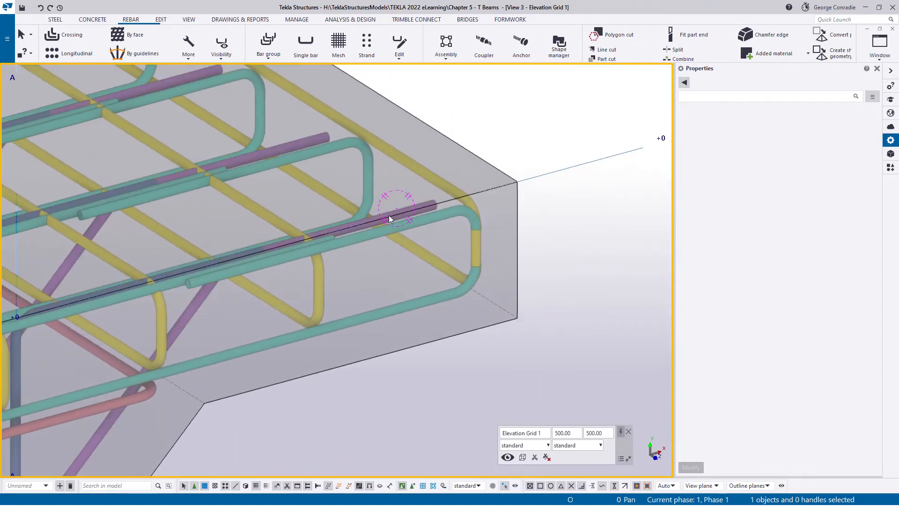
pyautogui.click(317, 283)
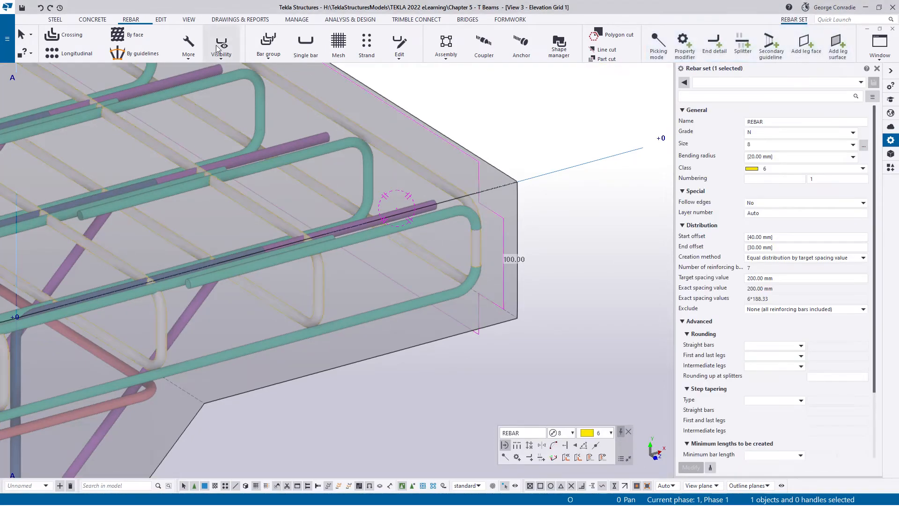
pyautogui.click(221, 47)
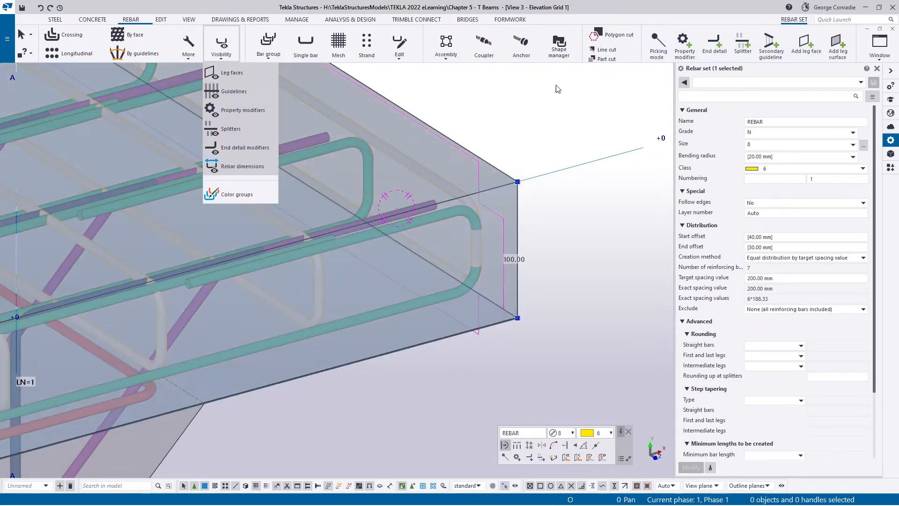
pyautogui.click(557, 89)
pyautogui.click(384, 188)
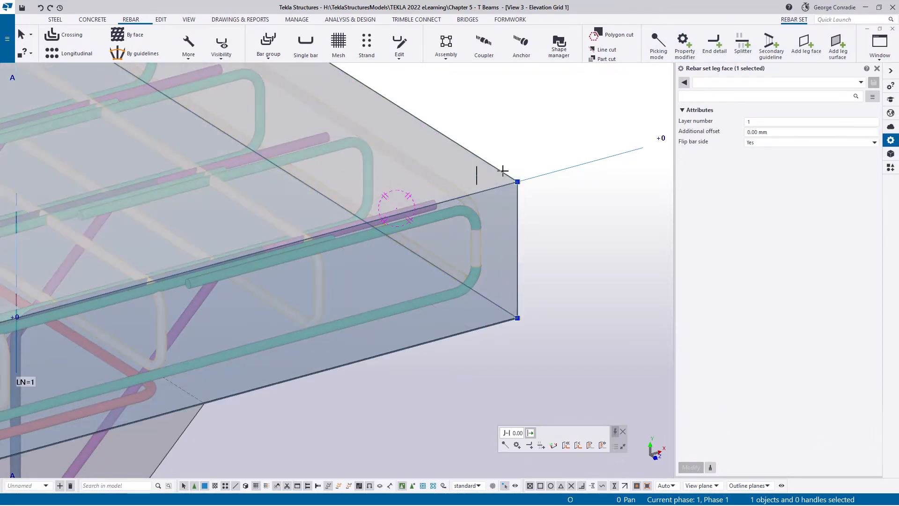
pyautogui.doubleClick(768, 123)
pyautogui.write('2')
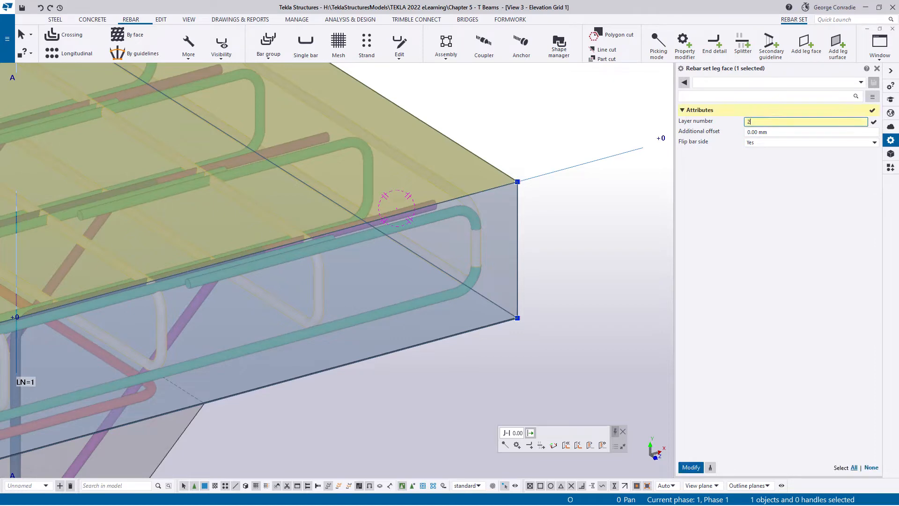
pyautogui.press('Return')
# - Set the layer number of the same rebar set's leg face on the flange underside to 2
pyautogui.keyDown('ctrl'); pyautogui.moveTo(380, 282); pyautogui.dragTo(321, 266, button='middle'); pyautogui.keyUp('ctrl')
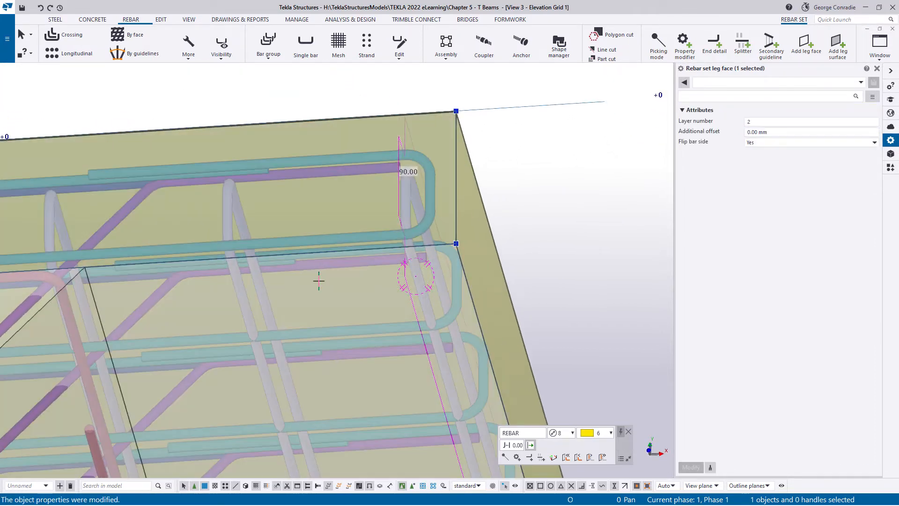
pyautogui.scroll(-2, 319, 281)
pyautogui.click(321, 284)
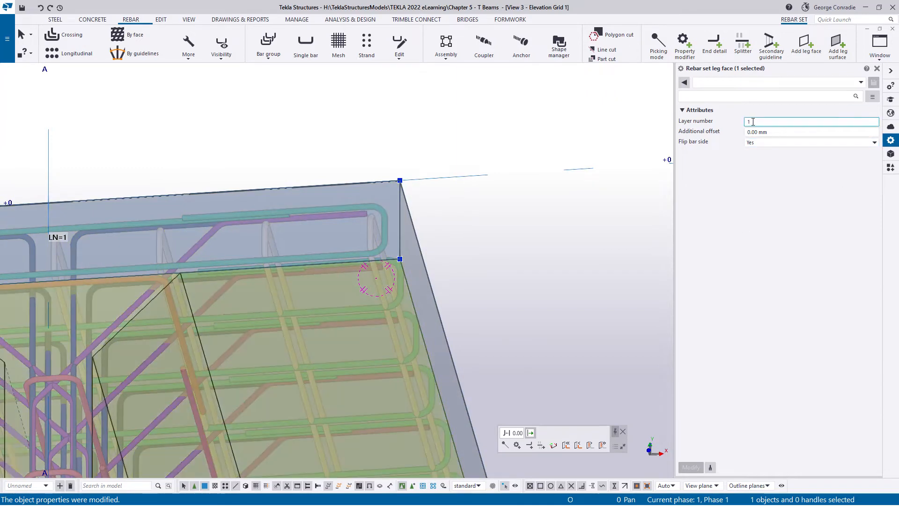
pyautogui.doubleClick(754, 121)
pyautogui.write('2')
pyautogui.press('Return')
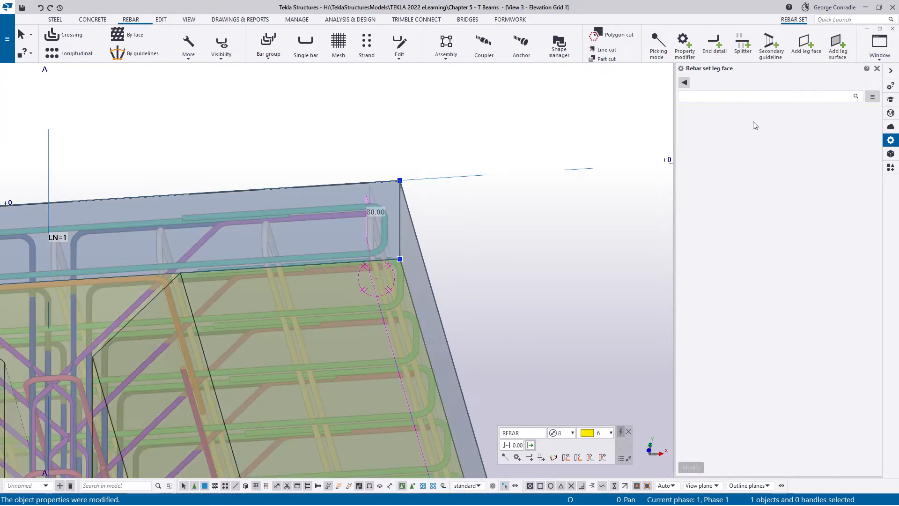
# - Examine how the longitudinal flange loops sit inside the transverse bars, including in the rendered 3D view
pyautogui.scroll(6, 365, 224)
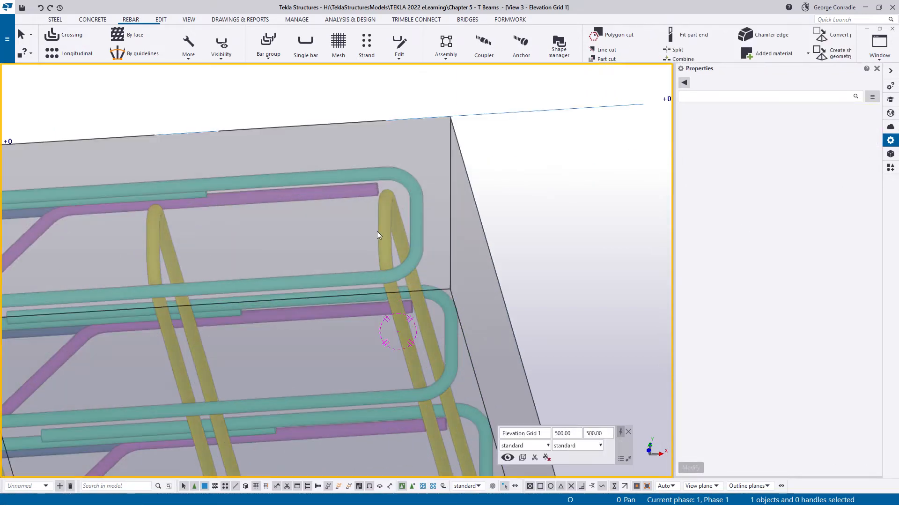
pyautogui.scroll(-3, 399, 291)
pyautogui.keyDown('ctrl'); pyautogui.moveTo(396, 279); pyautogui.dragTo(372, 300, button='middle'); pyautogui.keyUp('ctrl')
pyautogui.scroll(2, 199, 332)
pyautogui.moveTo(199, 332); pyautogui.dragTo(351, 257, button='middle')
pyautogui.scroll(2, 14, 323)
pyautogui.moveTo(14, 324); pyautogui.dragTo(228, 251, button='middle')
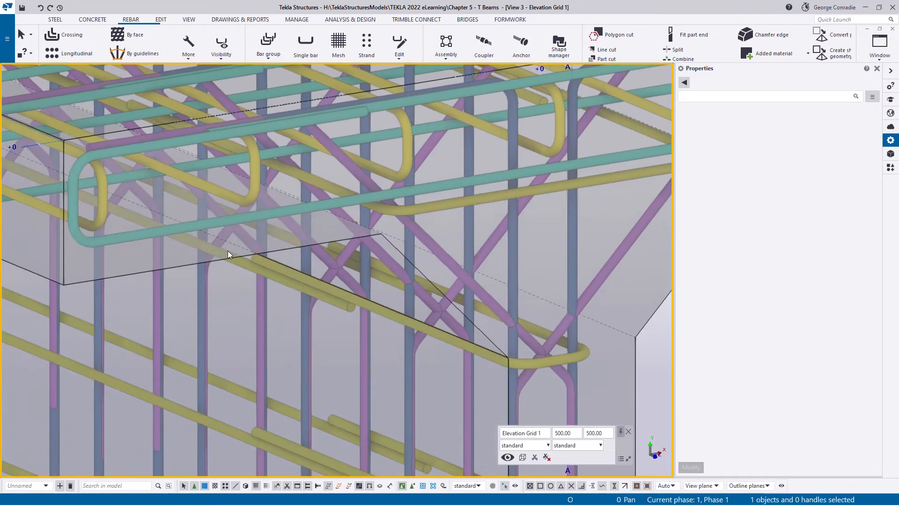
pyautogui.keyDown('ctrl'); pyautogui.moveTo(103, 207); pyautogui.dragTo(539, 304, button='middle'); pyautogui.keyUp('ctrl')
pyautogui.scroll(-4, 164, 215)
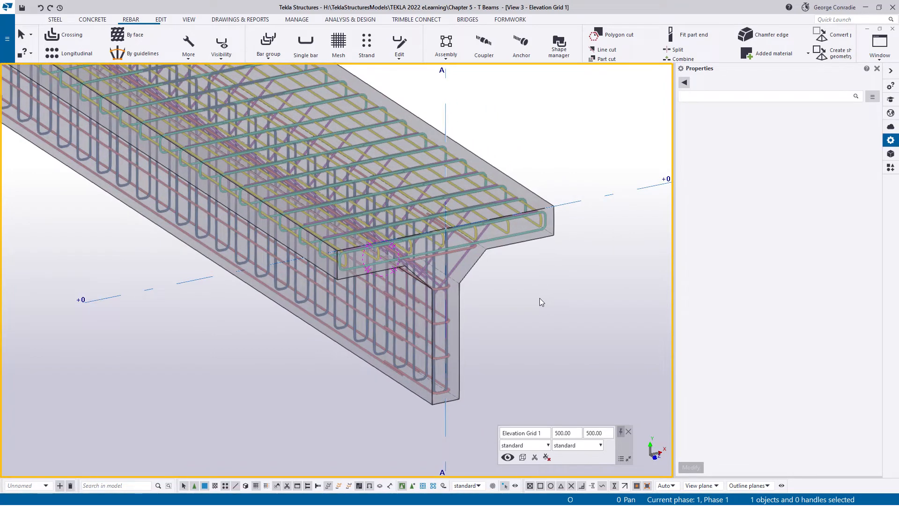
pyautogui.hotkey('ctrl', 'Tab')
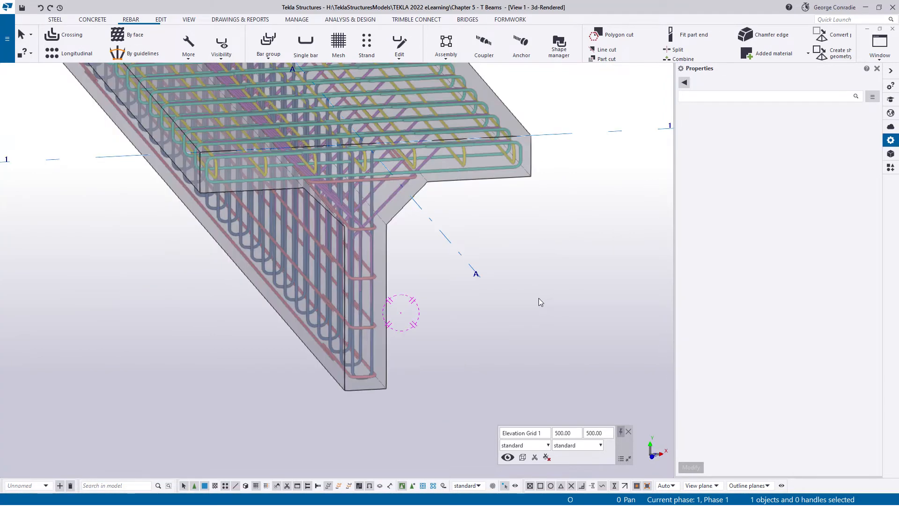
# - Select the vertical web stirrup rebar set in the Elevation Grid A view
pyautogui.hotkey('ctrl', 'Tab')
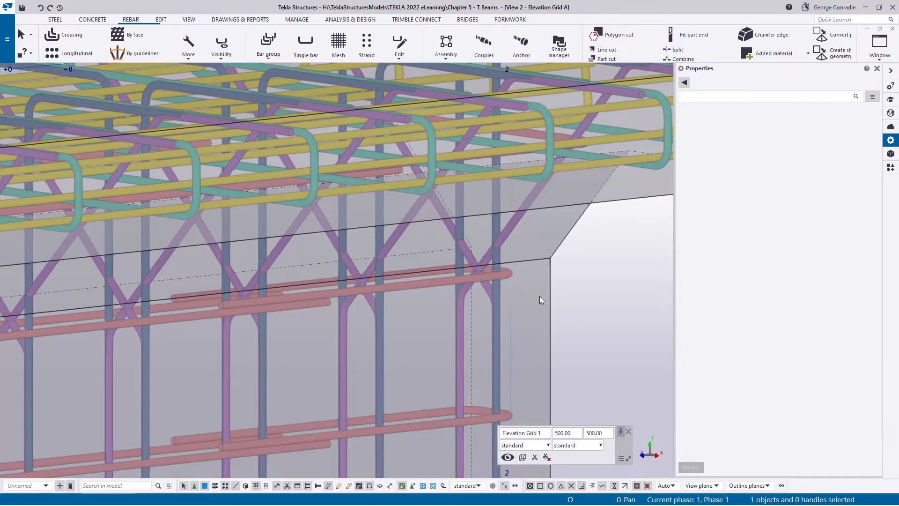
pyautogui.hotkey('ctrl', 'p')
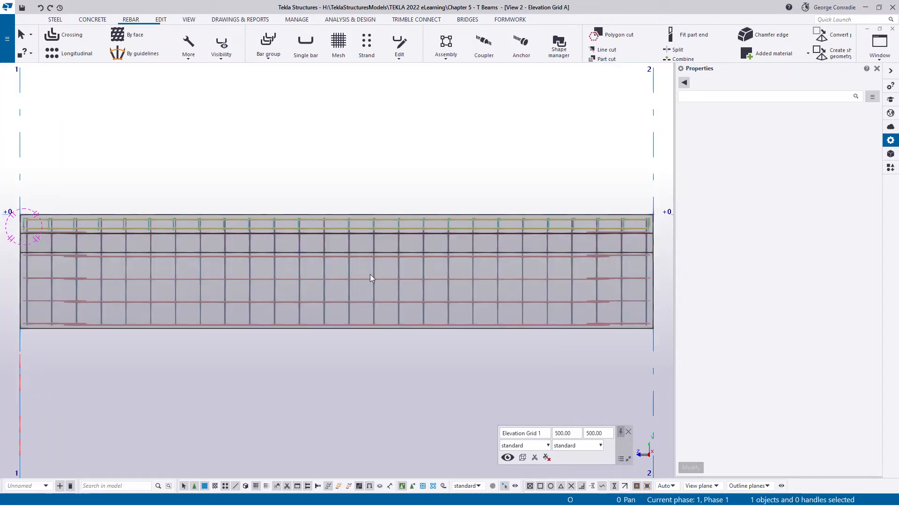
pyautogui.moveTo(243, 272); pyautogui.dragTo(475, 207, button='middle')
pyautogui.scroll(5, 257, 151)
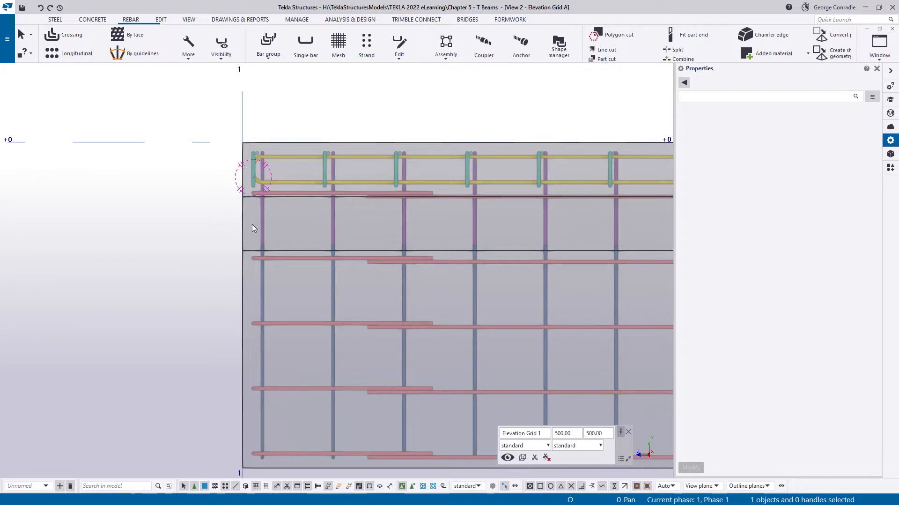
pyautogui.moveTo(327, 277); pyautogui.dragTo(321, 183, button='middle')
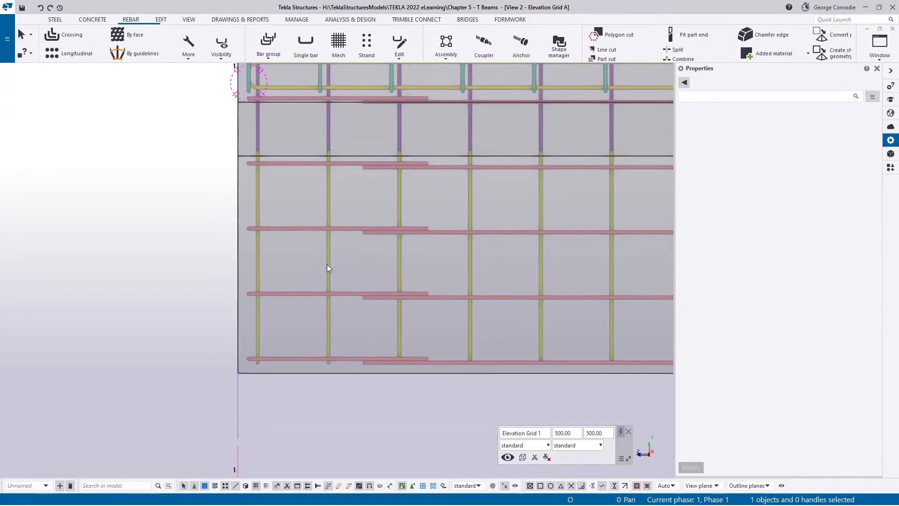
pyautogui.click(471, 272)
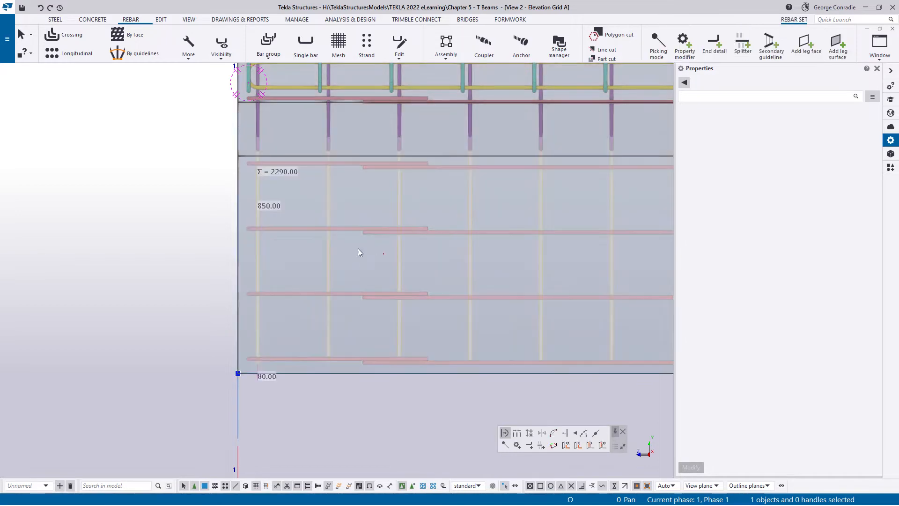
# - Hide the rebar set leg faces in the elevation view, keeping the web stirrup set selected
pyautogui.keyDown('ctrl'); pyautogui.moveTo(359, 249); pyautogui.dragTo(445, 277, button='middle'); pyautogui.keyUp('ctrl')
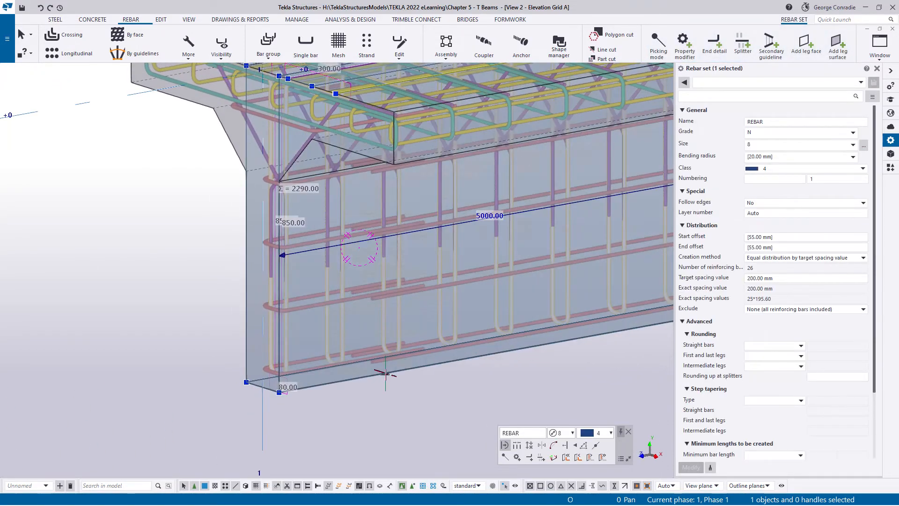
pyautogui.moveTo(387, 373); pyautogui.dragTo(324, 337, button='middle')
pyautogui.click(224, 51)
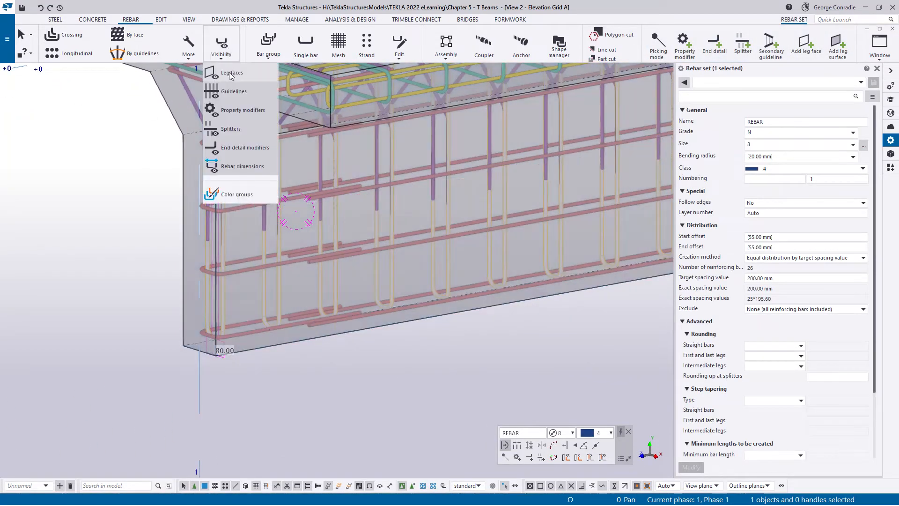
pyautogui.click(373, 398)
pyautogui.click(336, 289)
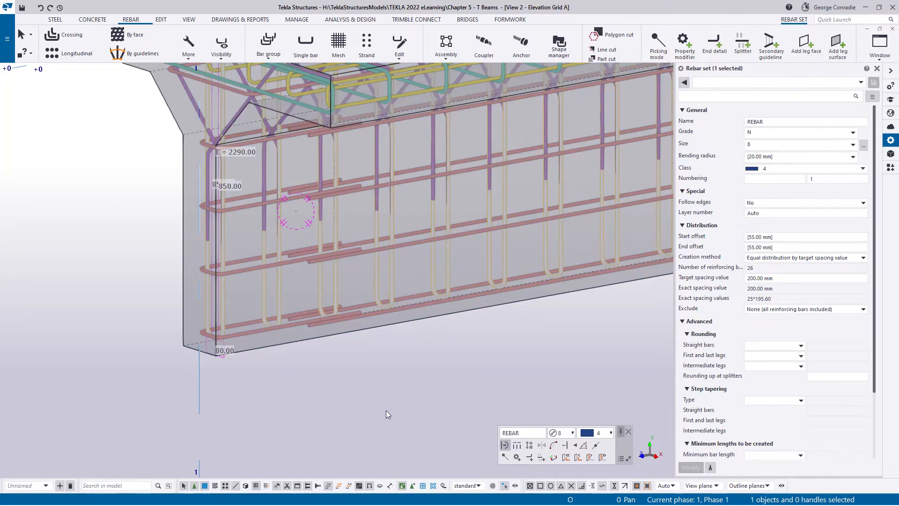
# - Select the web stirrup set's guideline along the beam's top edge and activate modification of its spacings
pyautogui.hotkey('ctrl', 'p')
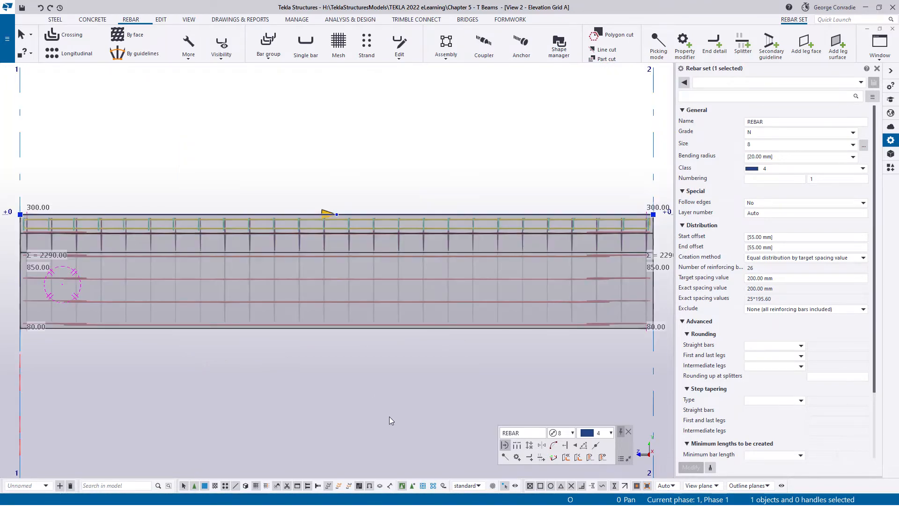
pyautogui.moveTo(58, 342); pyautogui.dragTo(138, 339, button='middle')
pyautogui.scroll(3, 215, 223)
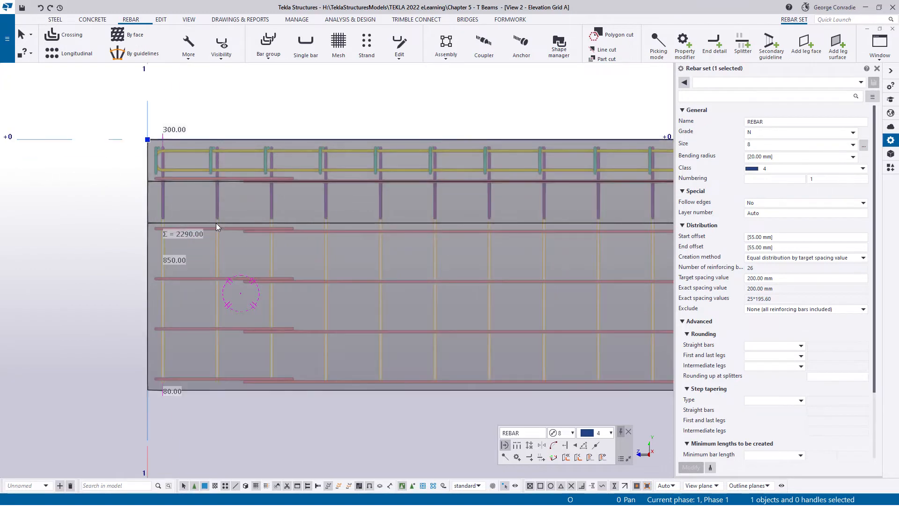
pyautogui.moveTo(496, 327); pyautogui.dragTo(344, 285, button='middle')
pyautogui.scroll(-2, 344, 286)
pyautogui.scroll(-1, 491, 311)
pyautogui.moveTo(491, 311); pyautogui.dragTo(379, 269, button='middle')
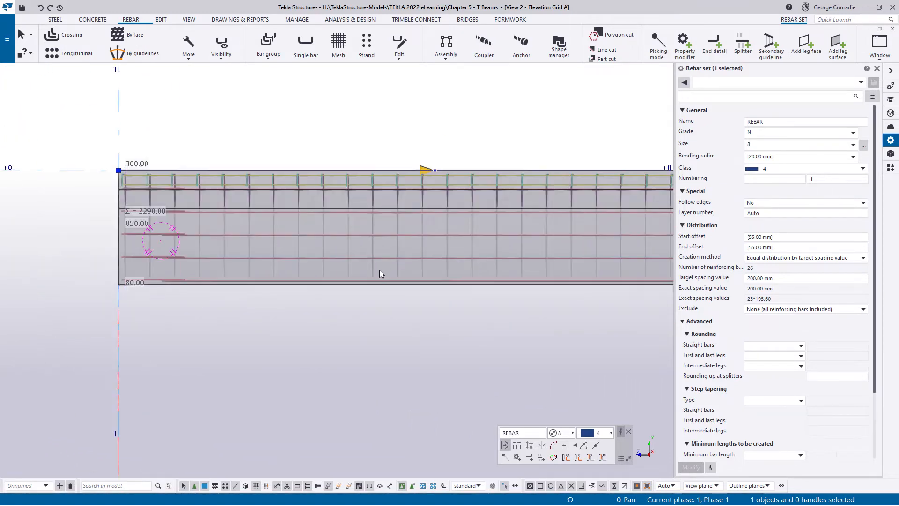
pyautogui.moveTo(502, 281); pyautogui.dragTo(389, 259, button='middle')
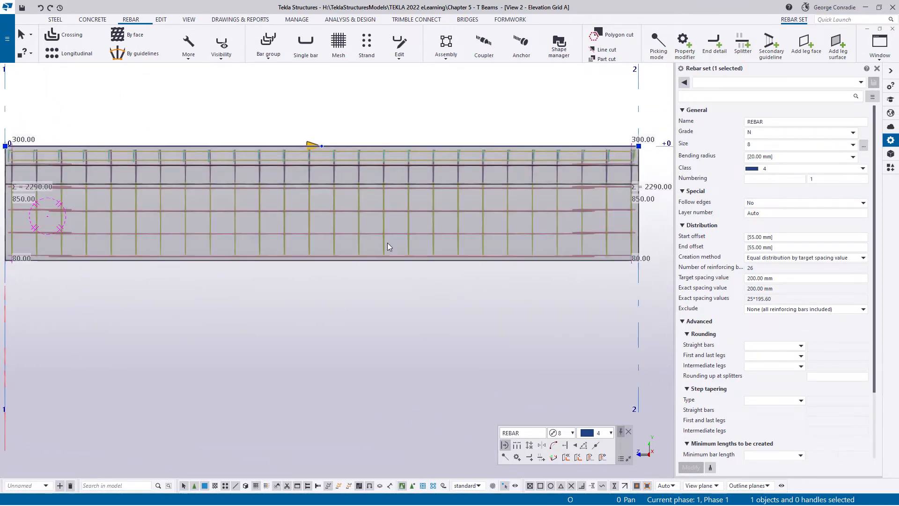
pyautogui.click(221, 48)
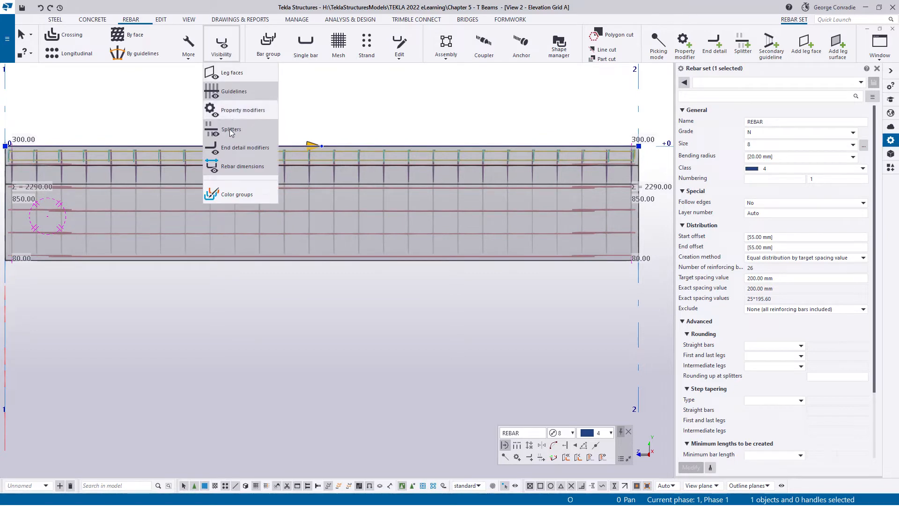
pyautogui.click(230, 167)
pyautogui.click(230, 169)
pyautogui.click(351, 144)
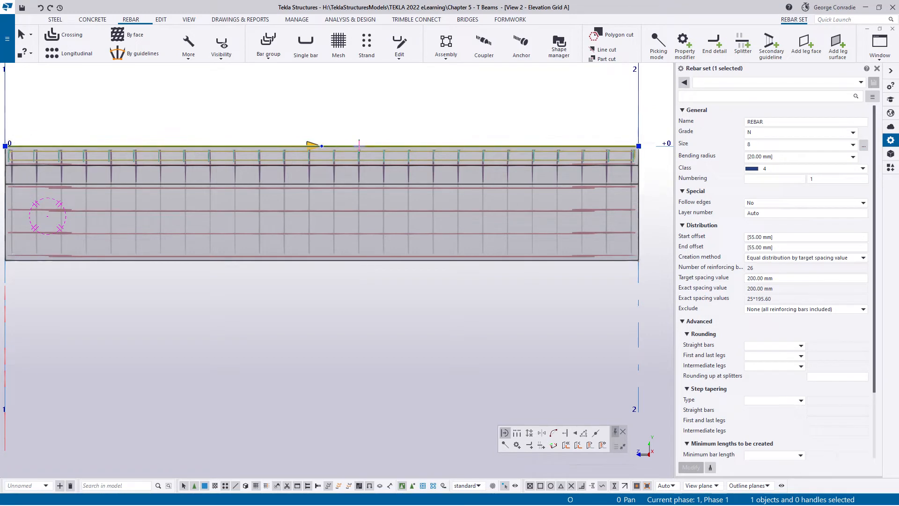
pyautogui.click(517, 434)
pyautogui.moveTo(379, 321); pyautogui.dragTo(389, 313, button='middle')
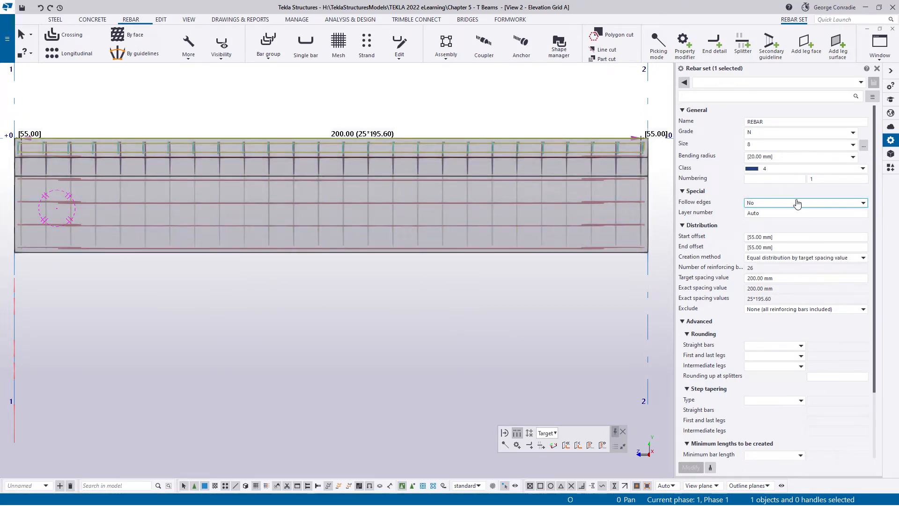
# - Change the web stirrup set's creation method to By exact spacing value with flexible first and last space, and apply it
pyautogui.click(803, 260)
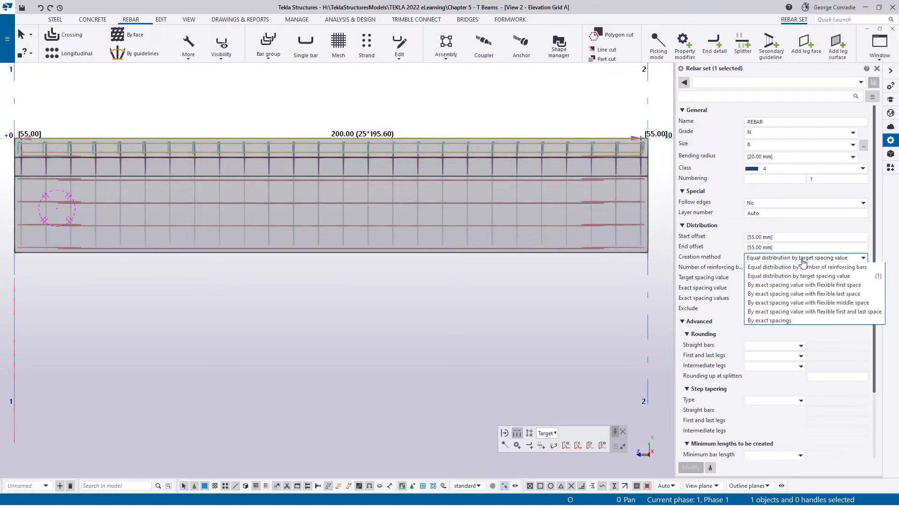
pyautogui.click(859, 312)
pyautogui.click(774, 289)
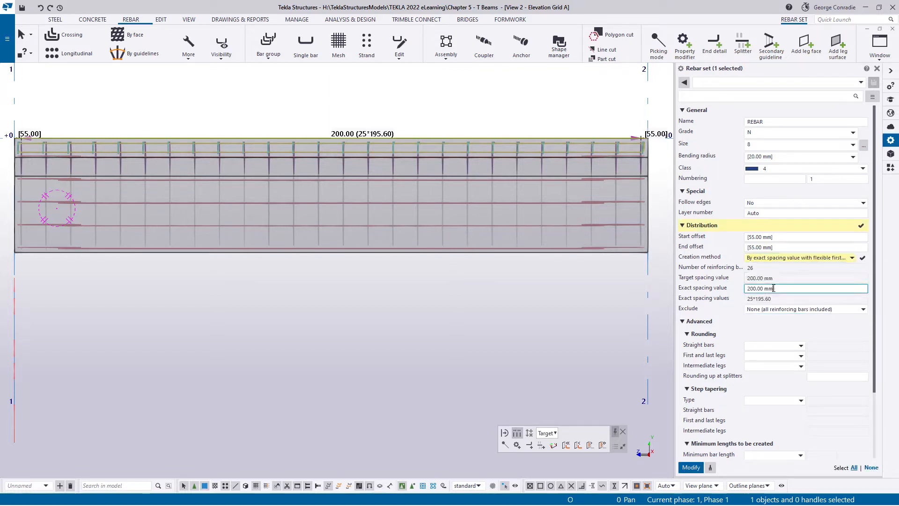
pyautogui.click(696, 468)
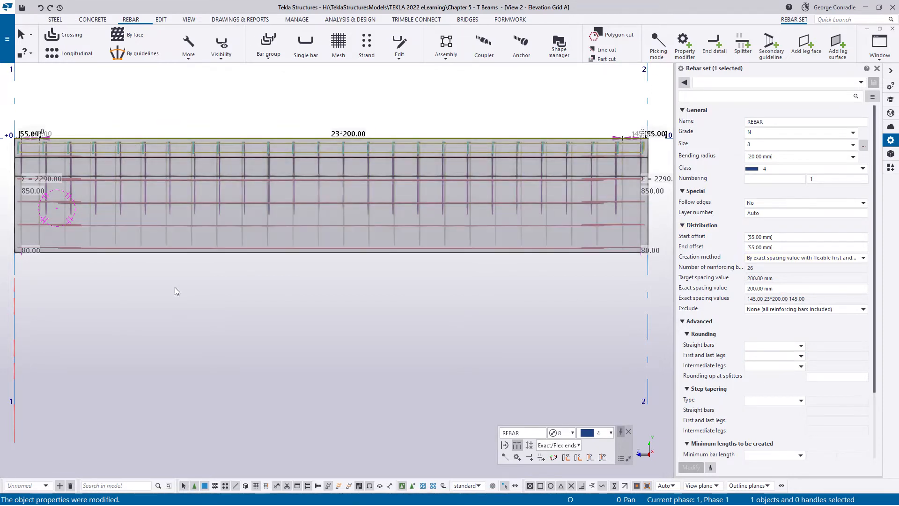
# - Examine the web stirrup spacing along the beam, especially the first and last spaces at both ends
pyautogui.moveTo(174, 289); pyautogui.dragTo(271, 291, button='middle')
pyautogui.scroll(5, 441, 136)
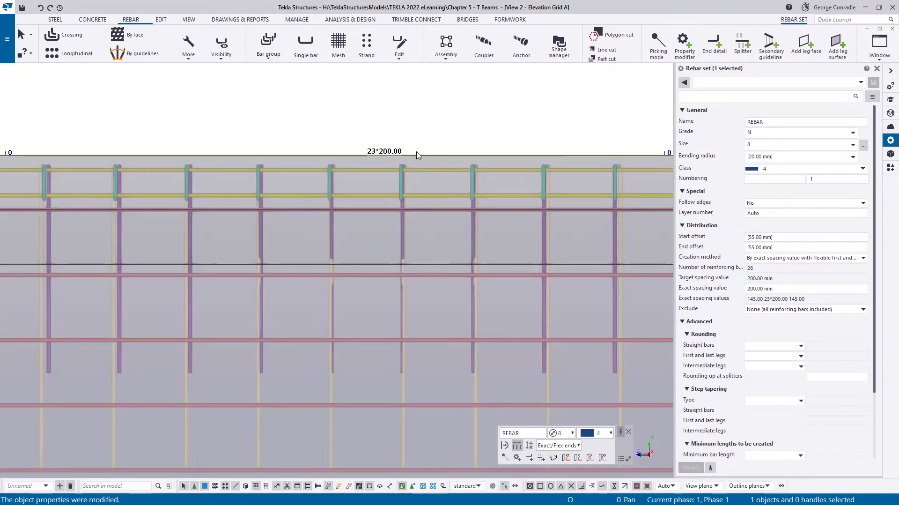
pyautogui.moveTo(289, 126)
pyautogui.mouseDown(button='middle')
pyautogui.moveTo(482, 114)
pyautogui.moveTo(443, 139)
pyautogui.mouseUp(button='middle')
pyautogui.moveTo(111, 154); pyautogui.dragTo(312, 143, button='middle')
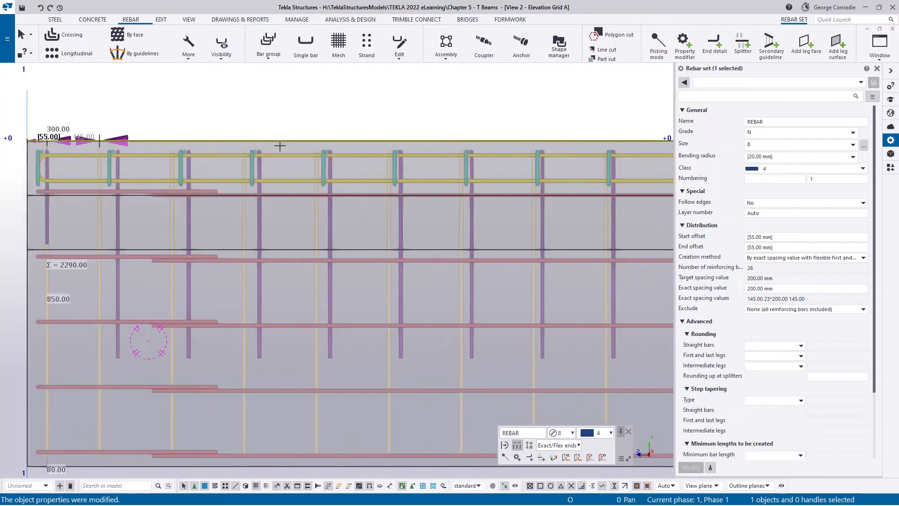
pyautogui.scroll(3, 69, 148)
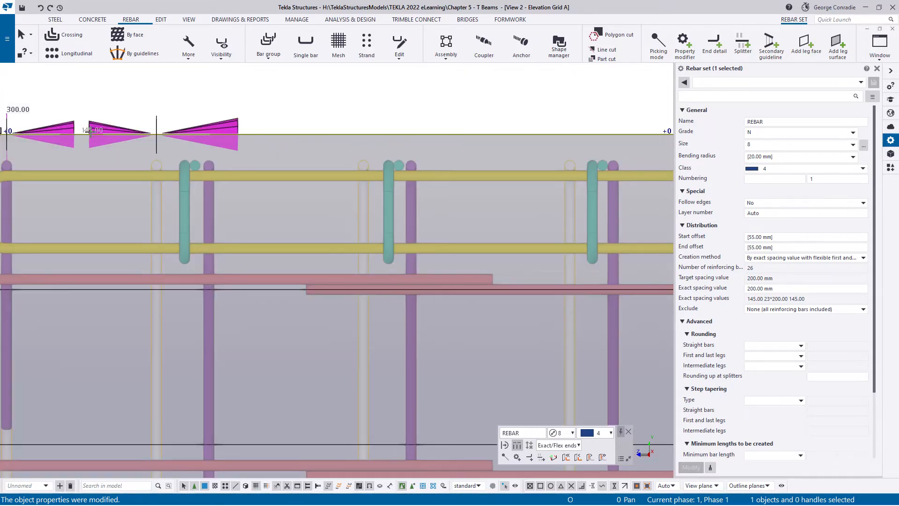
pyautogui.scroll(-5, 123, 171)
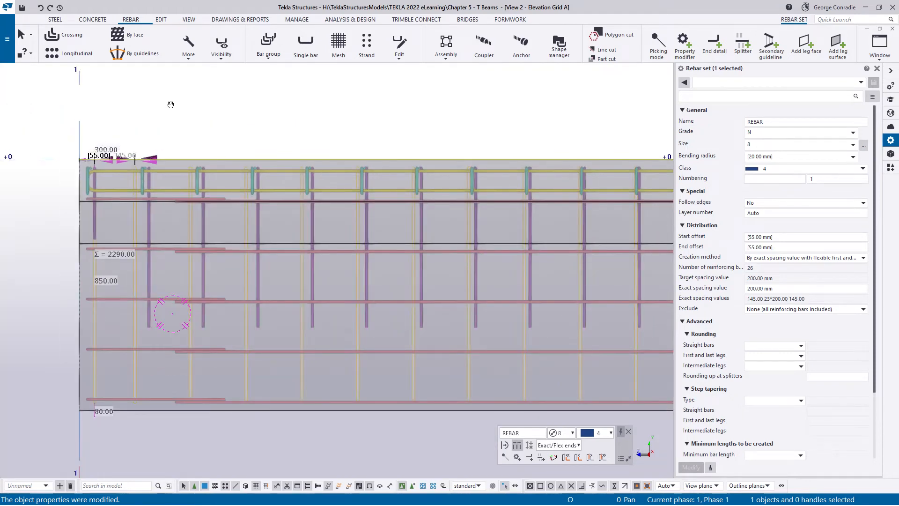
pyautogui.moveTo(381, 107); pyautogui.dragTo(170, 105, button='middle')
pyautogui.moveTo(450, 133); pyautogui.dragTo(157, 121, button='middle')
pyautogui.moveTo(407, 117)
pyautogui.mouseDown(button='middle')
pyautogui.moveTo(185, 133)
pyautogui.moveTo(204, 130)
pyautogui.mouseUp(button='middle')
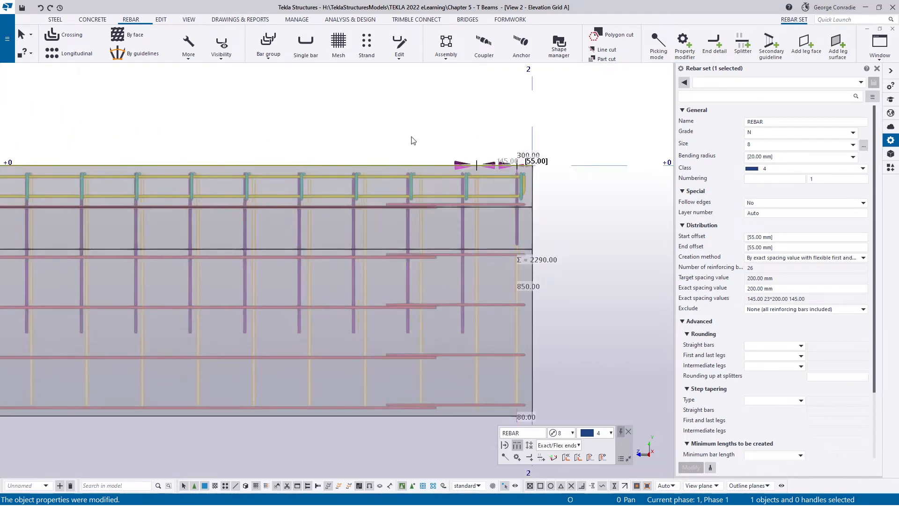
pyautogui.moveTo(412, 141); pyautogui.dragTo(383, 137, button='middle')
pyautogui.scroll(3, 479, 160)
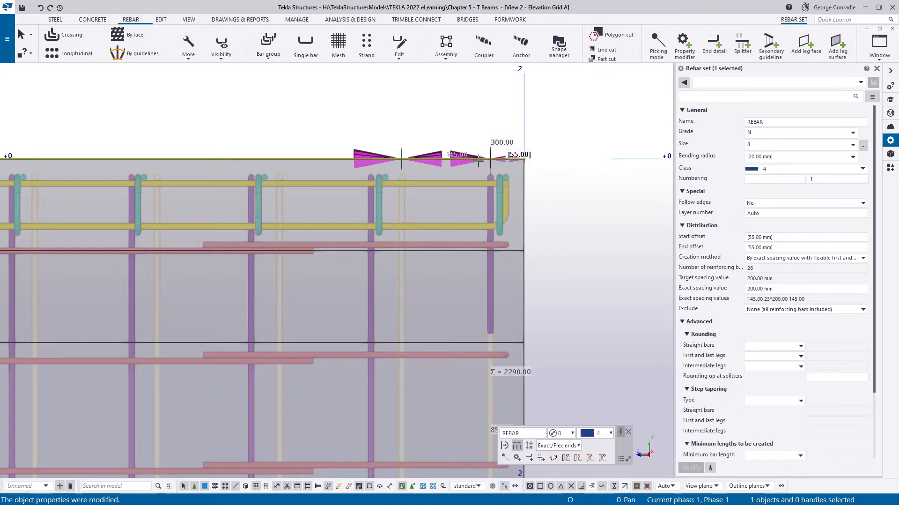
pyautogui.scroll(-5, 576, 160)
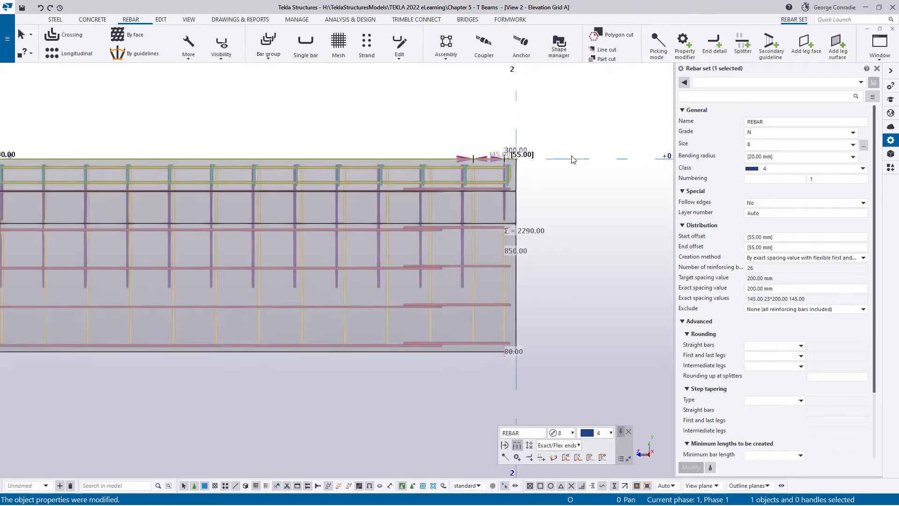
pyautogui.scroll(-1, 571, 158)
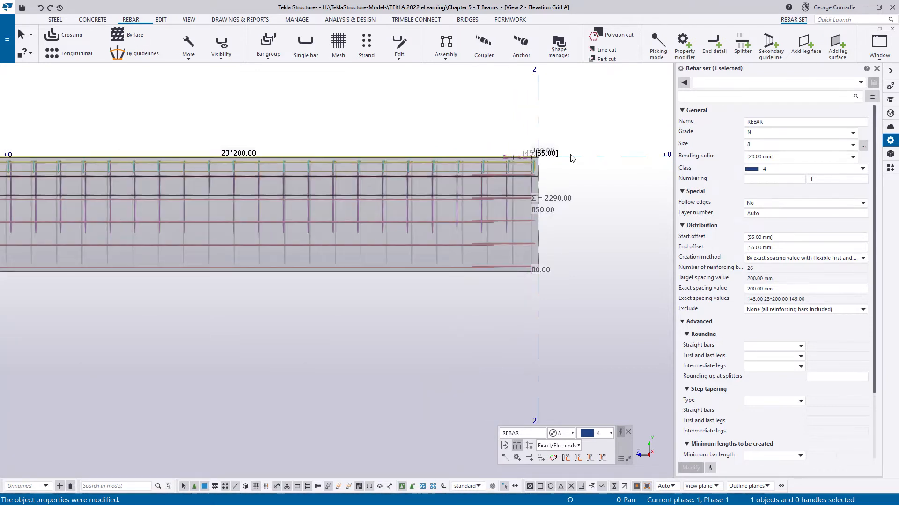
pyautogui.scroll(-1, 571, 158)
pyautogui.moveTo(248, 259); pyautogui.dragTo(316, 257, button='middle')
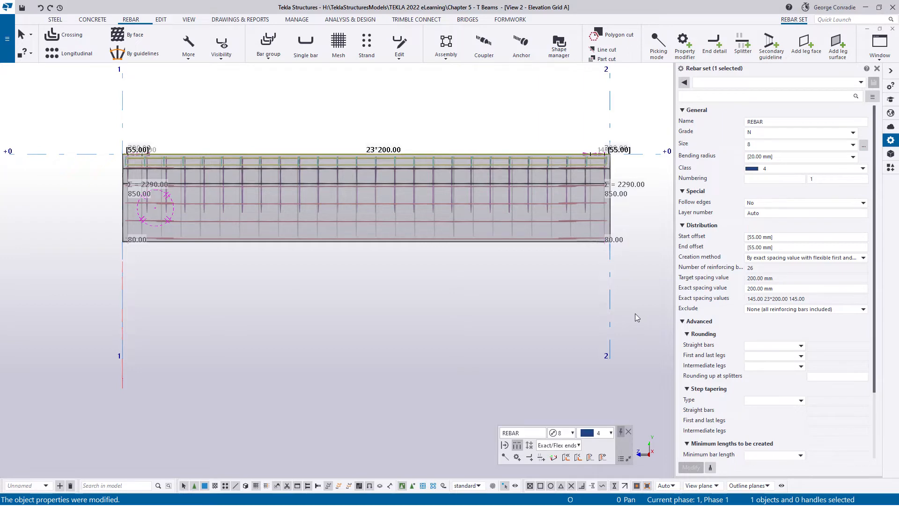
pyautogui.scroll(4, 155, 164)
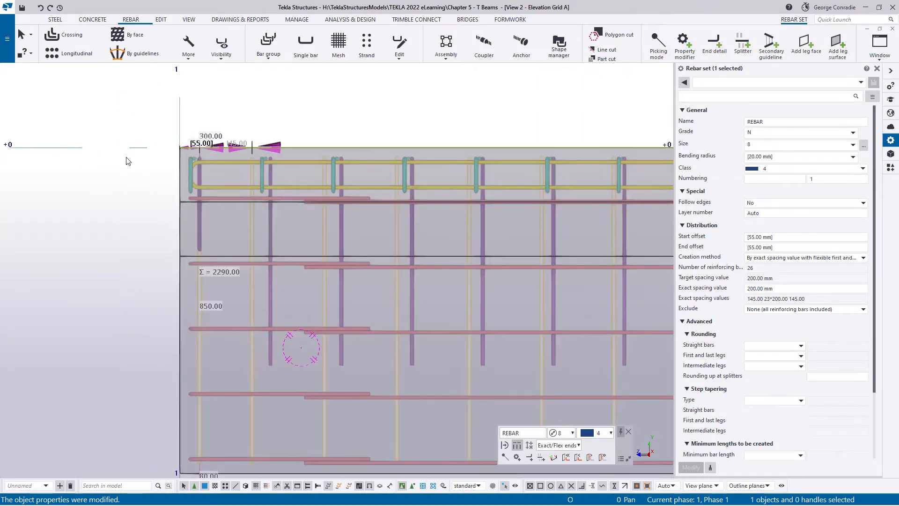
pyautogui.scroll(-3, 126, 161)
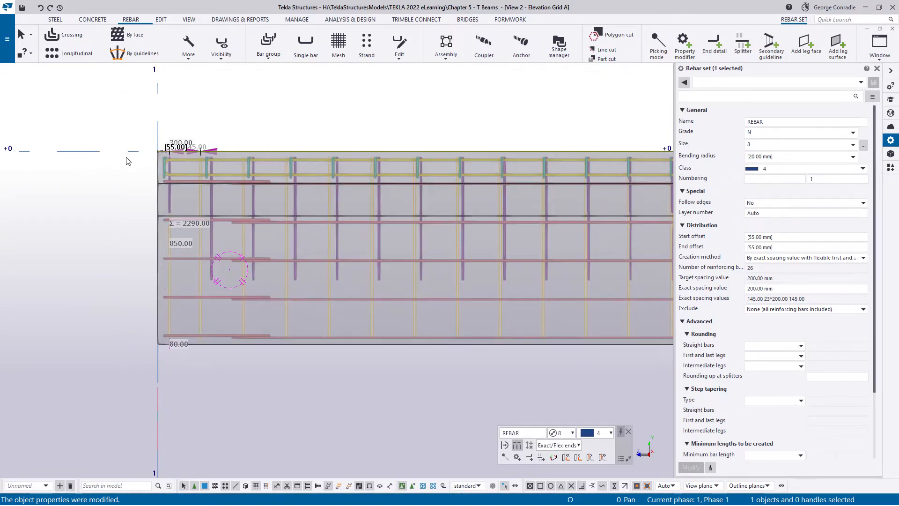
pyautogui.scroll(-2, 126, 161)
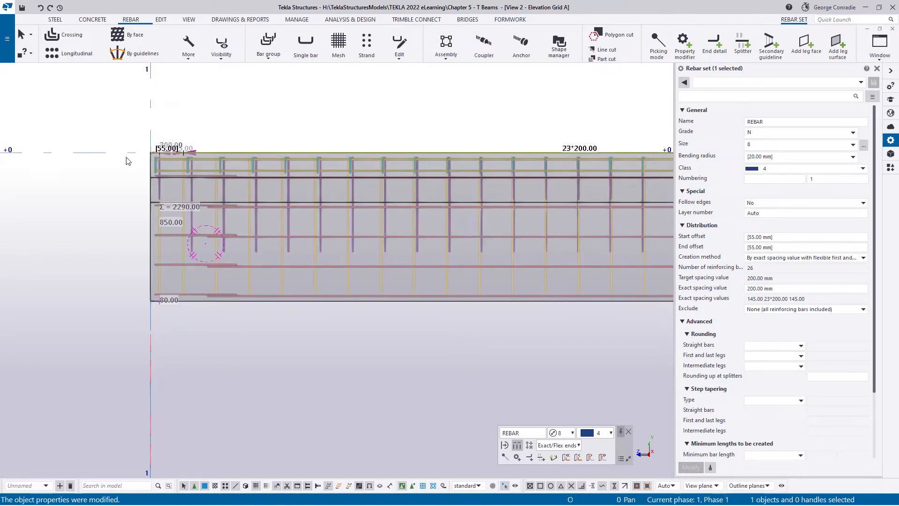
pyautogui.scroll(-1, 126, 161)
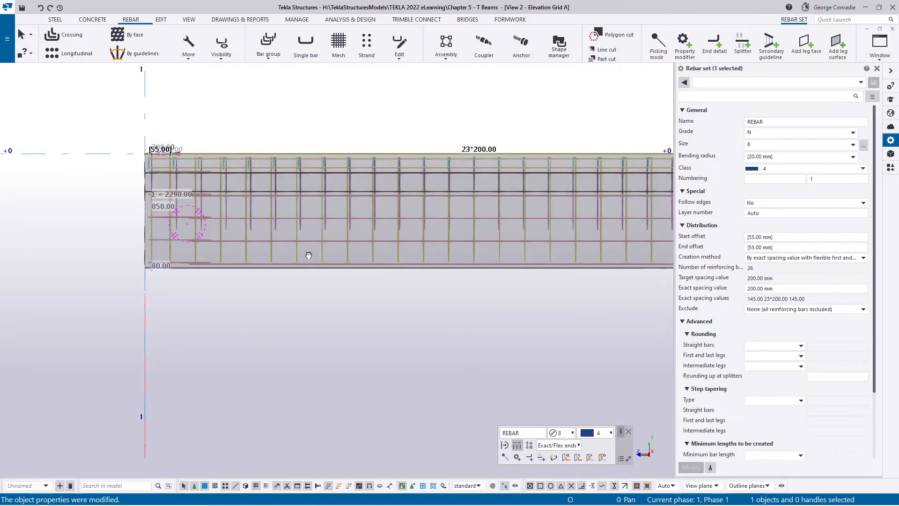
pyautogui.moveTo(308, 255); pyautogui.dragTo(507, 258, button='middle')
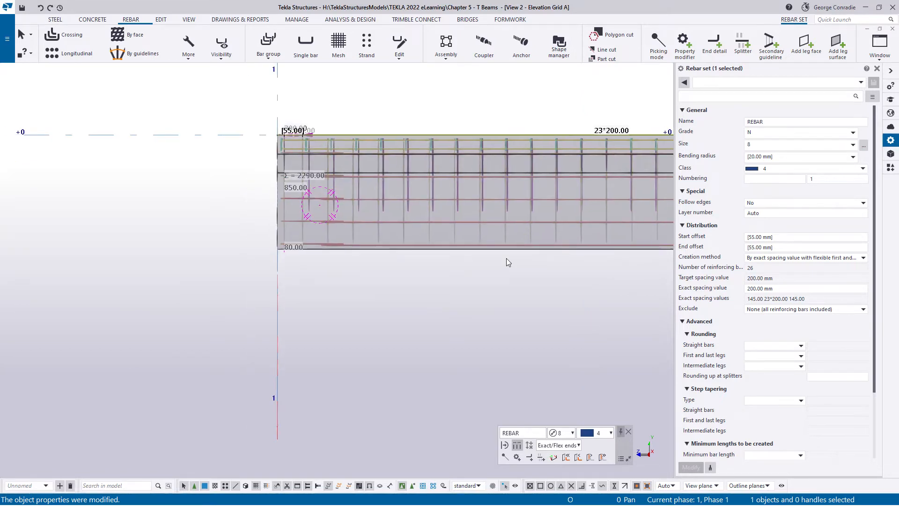
# - Examine how the green transverse loops in the top flange line up with the blue web stirrups along the beam
pyautogui.click(337, 285)
pyautogui.scroll(3, 295, 136)
pyautogui.scroll(3, 292, 135)
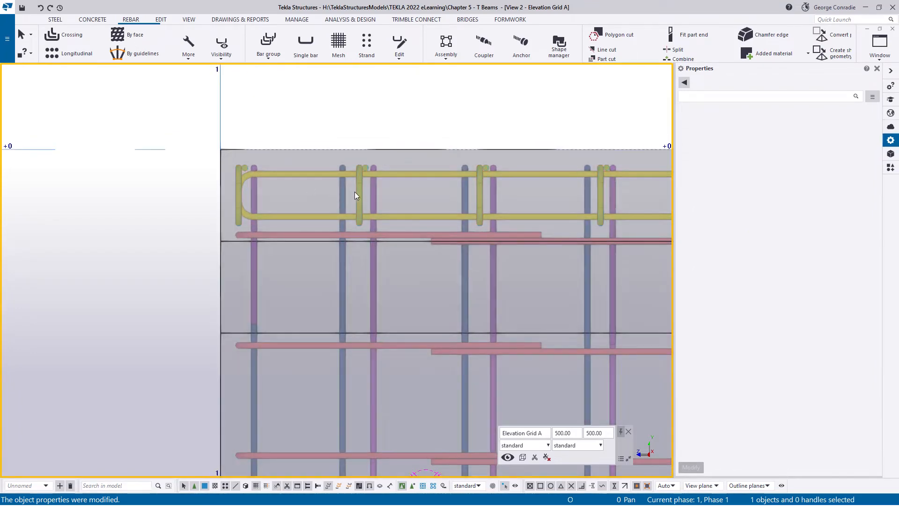
pyautogui.click(359, 193)
pyautogui.moveTo(359, 193)
pyautogui.keyDown('ctrl'); pyautogui.mouseDown(button='middle')
pyautogui.moveTo(412, 218)
pyautogui.moveTo(359, 188)
pyautogui.mouseUp(button='middle'); pyautogui.keyUp('ctrl')
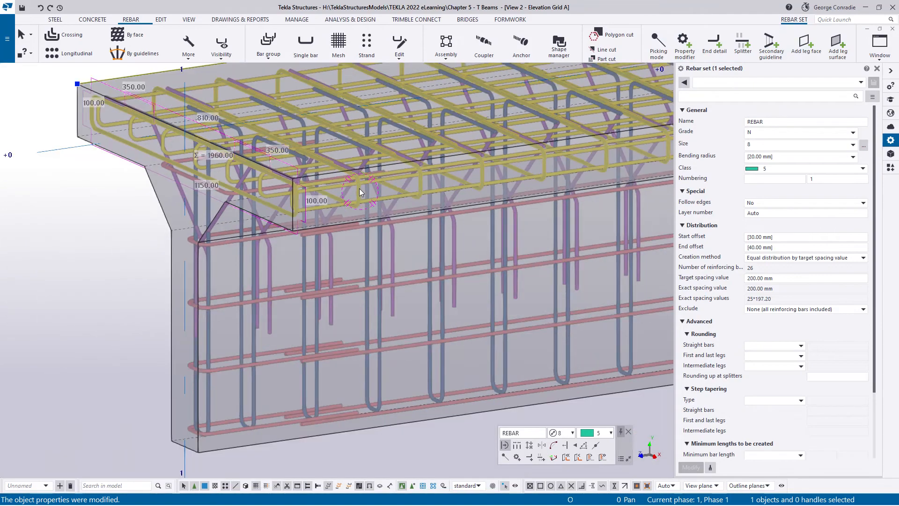
pyautogui.hotkey('ctrl', 'p')
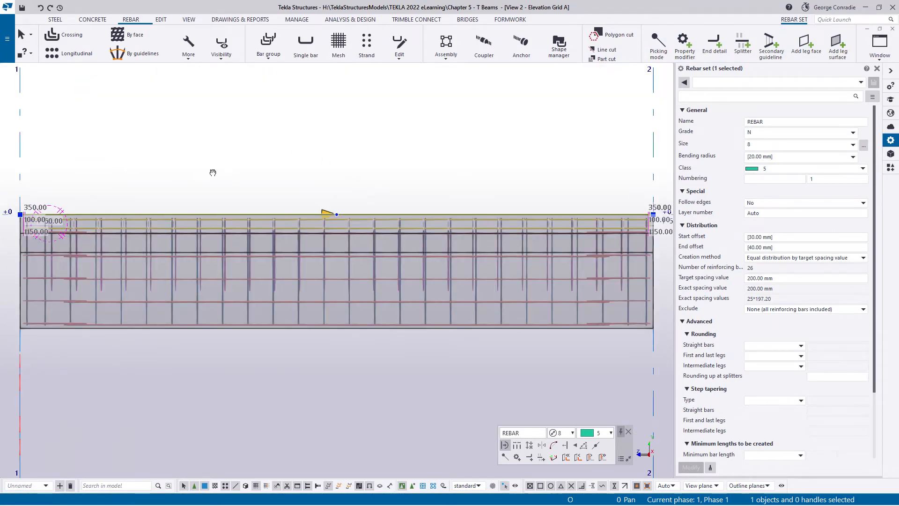
pyautogui.moveTo(213, 172); pyautogui.dragTo(341, 198, button='middle')
pyautogui.scroll(7, 340, 198)
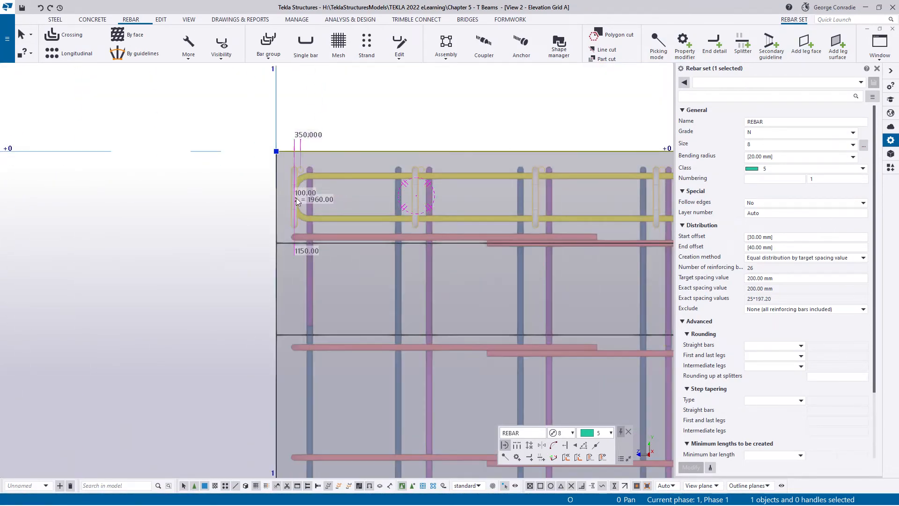
pyautogui.scroll(-5, 296, 198)
pyautogui.moveTo(412, 203); pyautogui.dragTo(131, 186, button='middle')
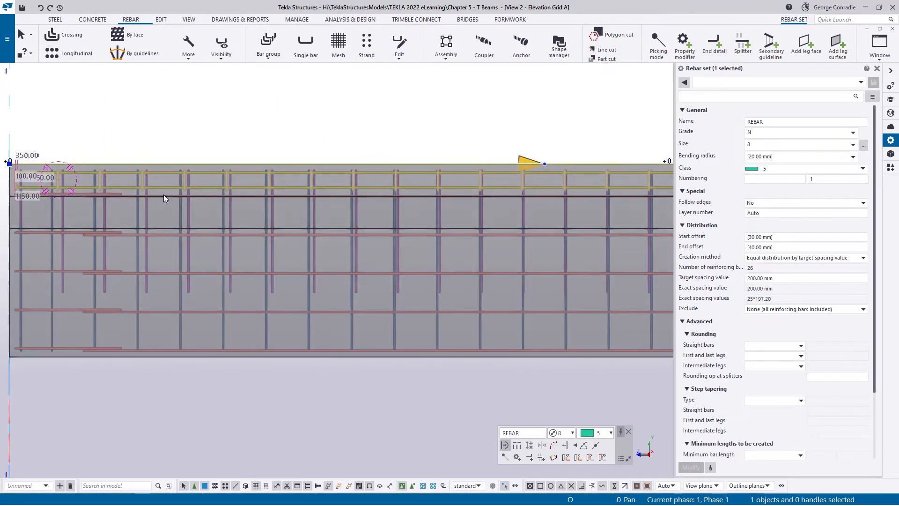
pyautogui.click(290, 145)
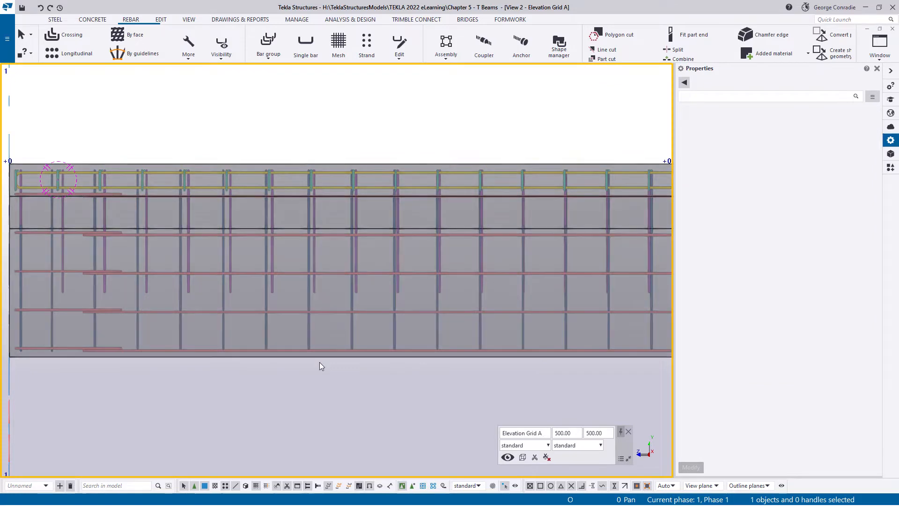
pyautogui.scroll(-3, 420, 289)
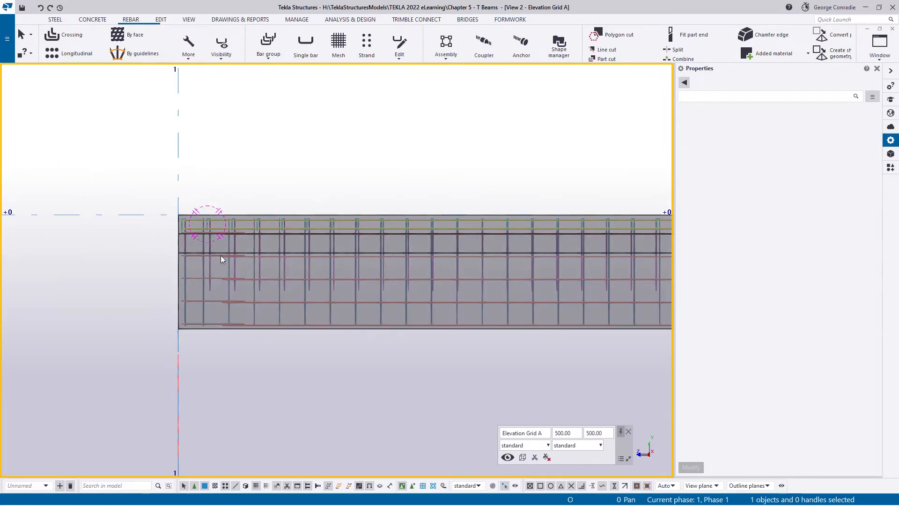
pyautogui.moveTo(294, 236); pyautogui.dragTo(334, 153, button='middle')
pyautogui.scroll(5, 307, 164)
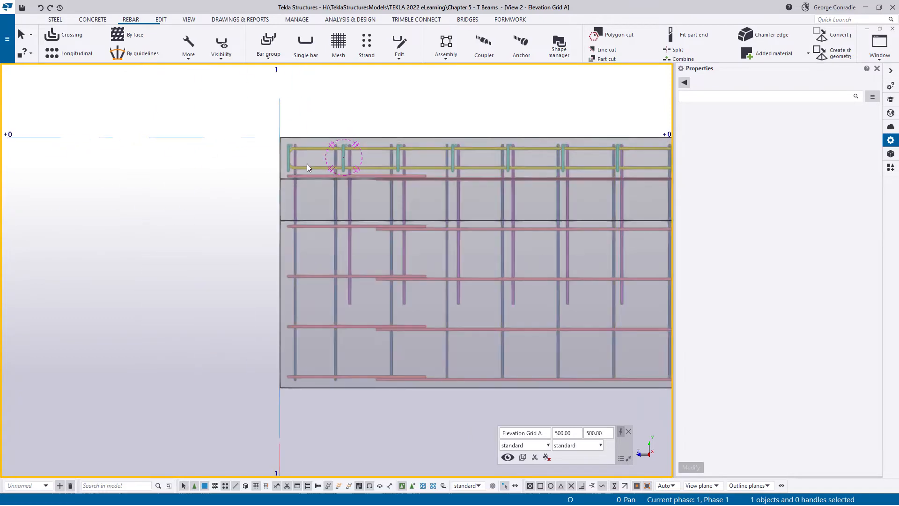
pyautogui.scroll(2, 308, 164)
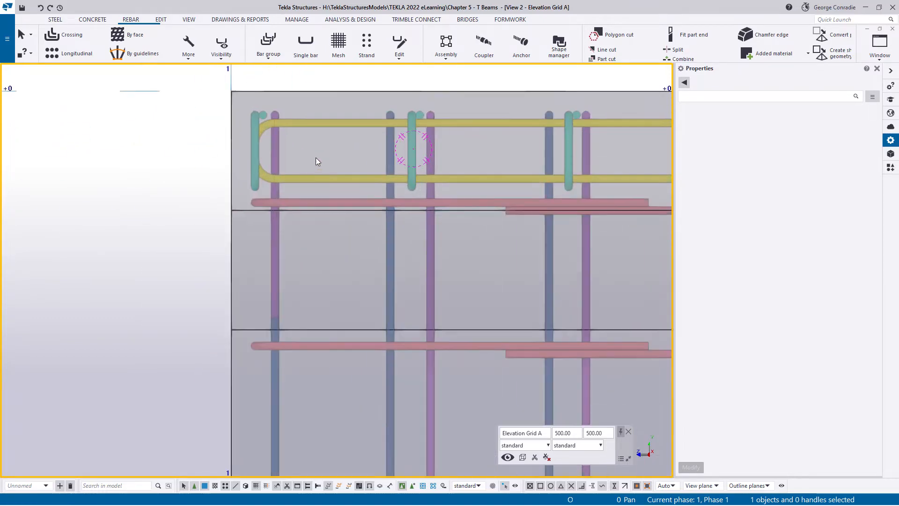
# - Select the green transverse loop set in the top flange and set its start offset to 65 mm
pyautogui.click(411, 145)
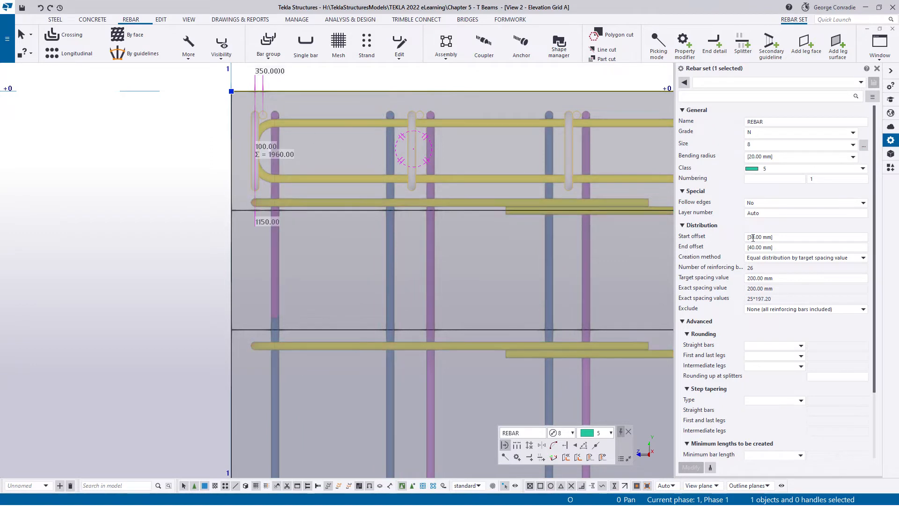
pyautogui.click(791, 238)
pyautogui.moveTo(788, 237); pyautogui.dragTo(725, 247)
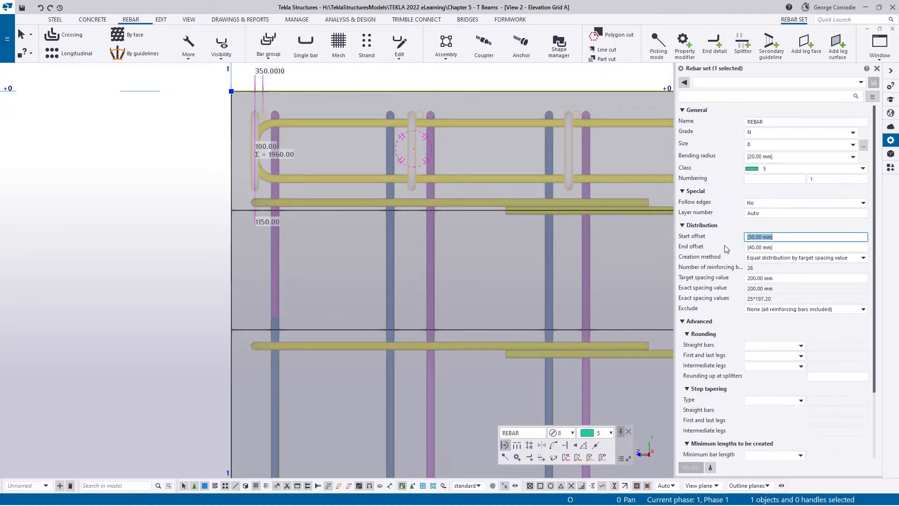
pyautogui.write('65')
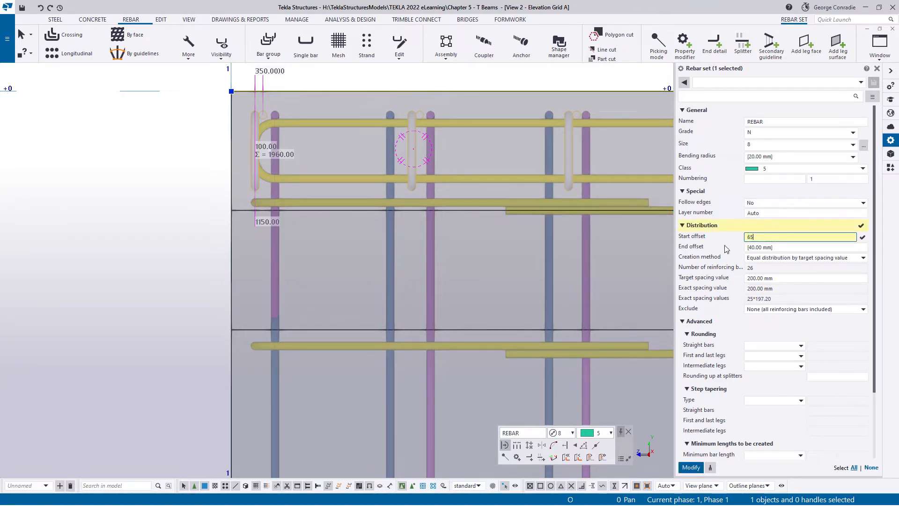
# - Set the green loop set's creation method to By exact spacings with values 145 23*200 135, and apply the changes
pyautogui.click(796, 258)
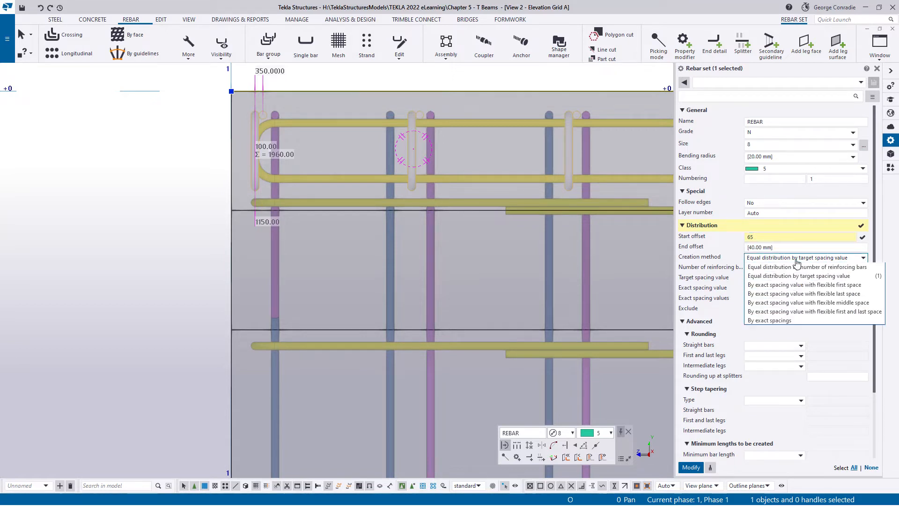
pyautogui.click(781, 320)
pyautogui.click(781, 299)
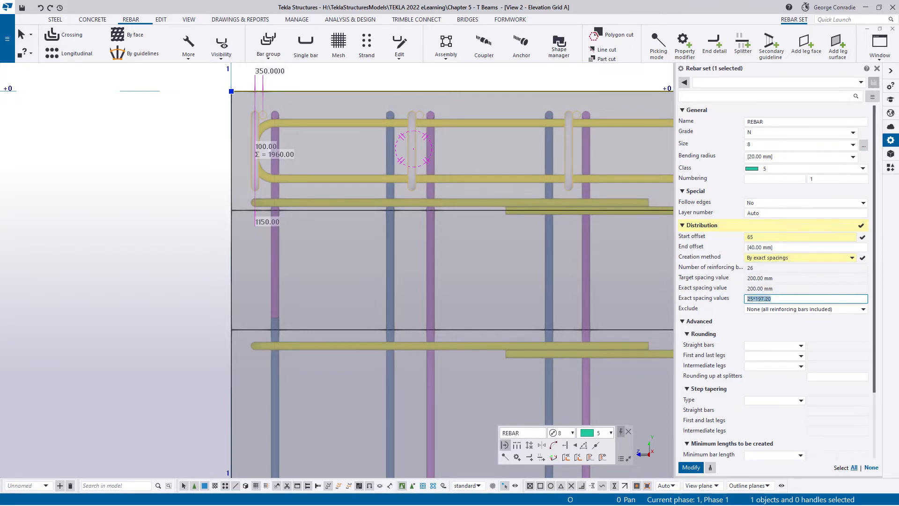
pyautogui.write('23*200')
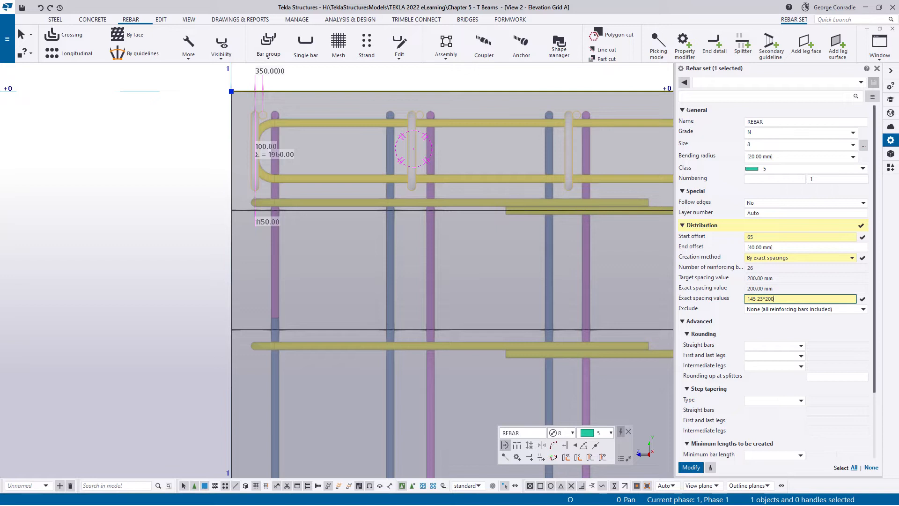
pyautogui.click(691, 467)
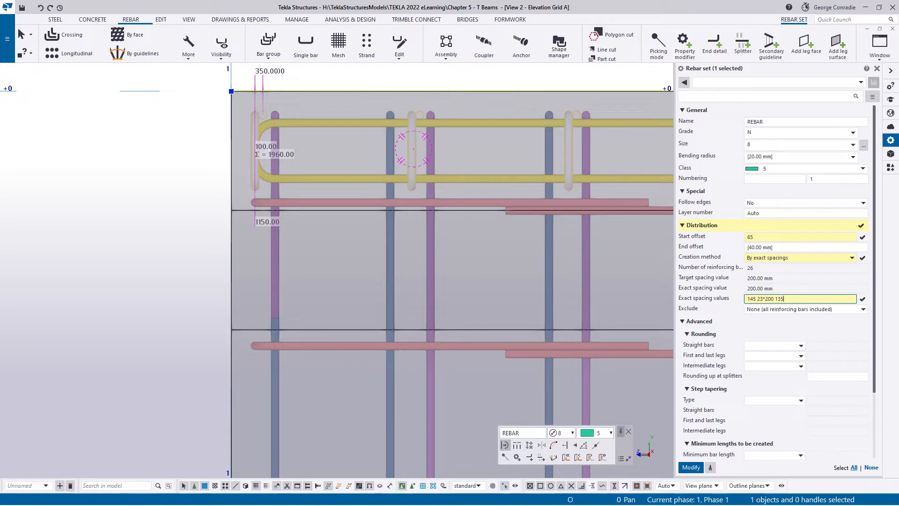
pyautogui.press('Return')
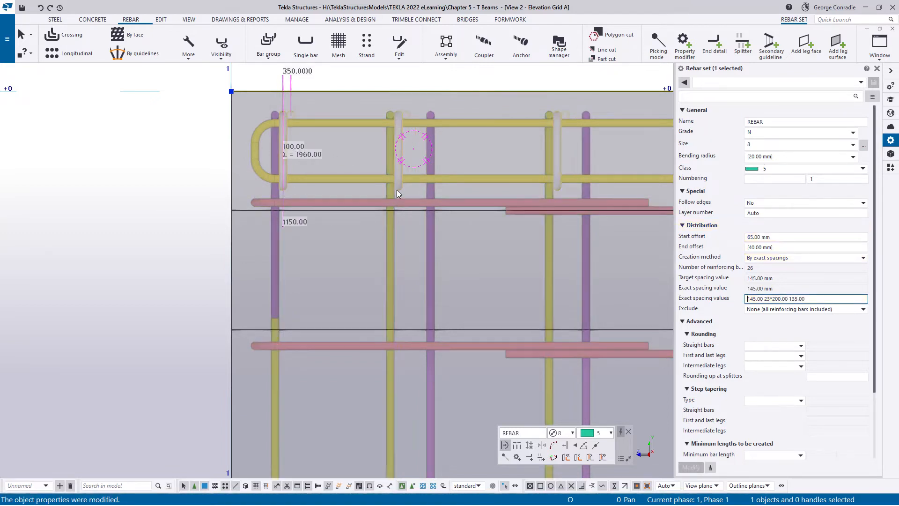
# - Set the last exact spacing of the green loop set to 125 mm at the beam's far end
pyautogui.moveTo(519, 210); pyautogui.dragTo(532, 223, button='middle')
pyautogui.scroll(2, 533, 219)
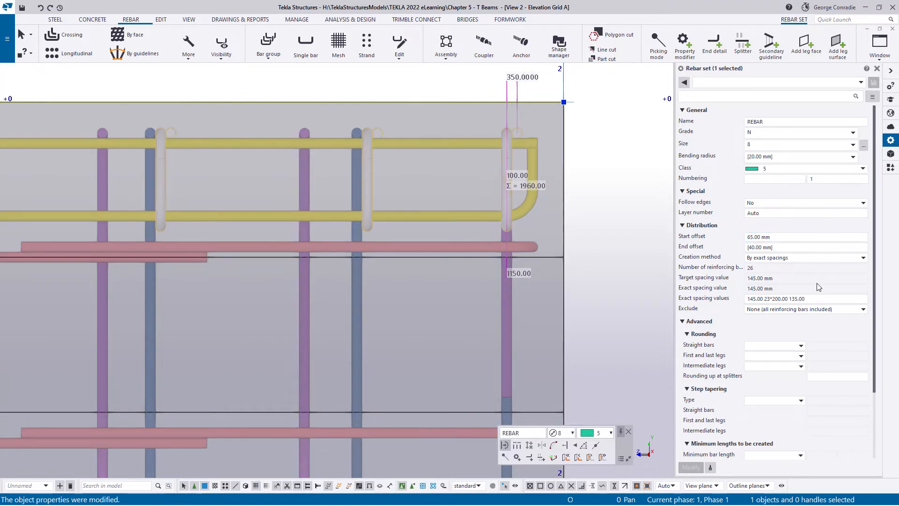
pyautogui.click(792, 298)
pyautogui.press('Delete')
pyautogui.write('2')
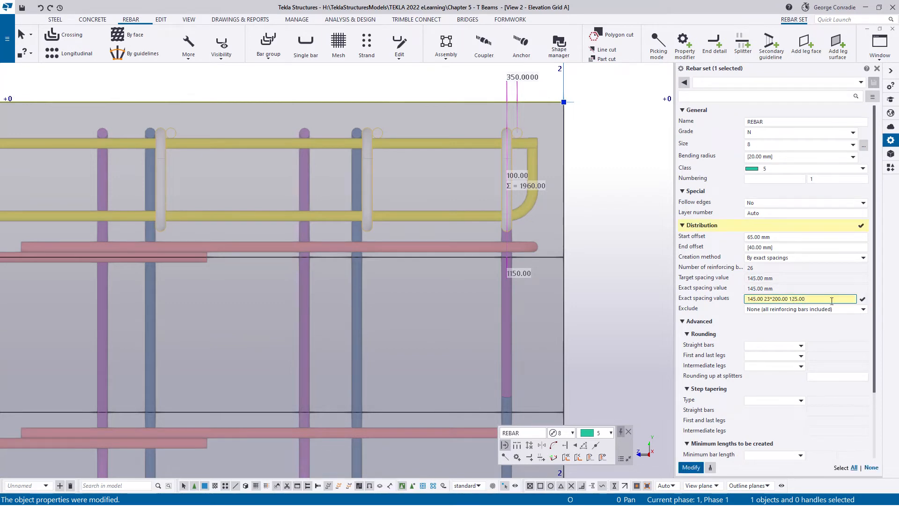
pyautogui.press('Return')
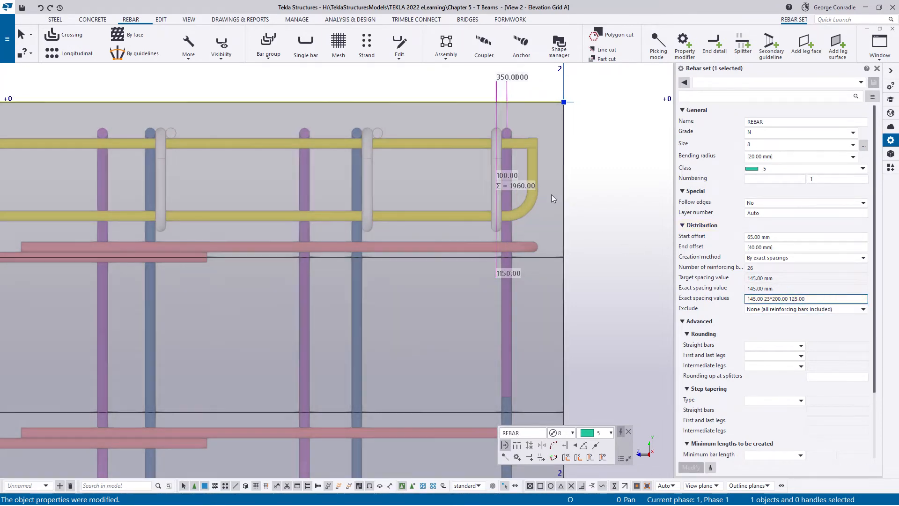
# - Set the last exact spacing of the green loop set to 115 mm and deselect the set
pyautogui.keyDown('ctrl'); pyautogui.moveTo(552, 194); pyautogui.dragTo(476, 288, button='middle'); pyautogui.keyUp('ctrl')
pyautogui.scroll(2, 538, 148)
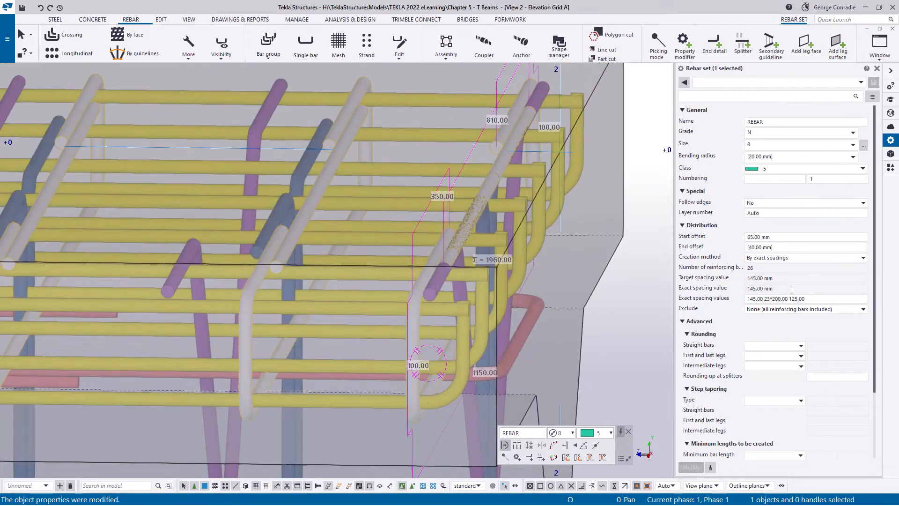
pyautogui.click(795, 299)
pyautogui.write('1')
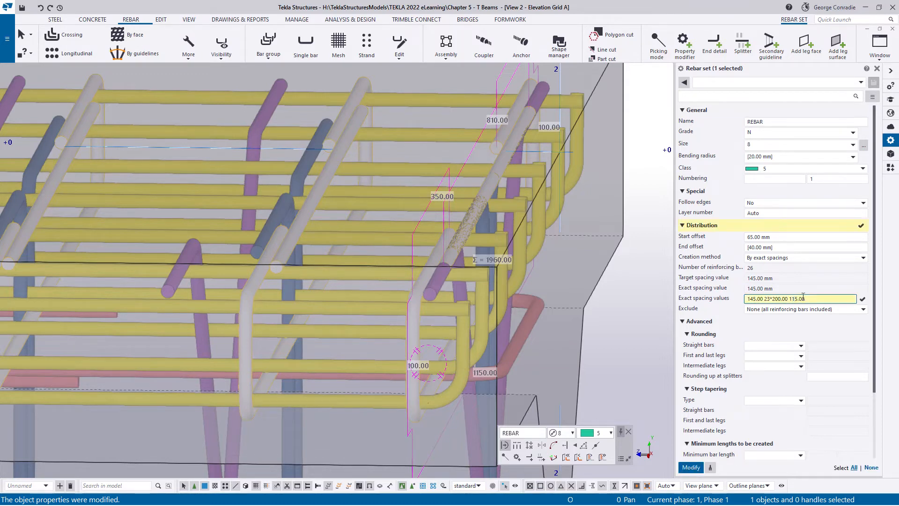
pyautogui.press('Return')
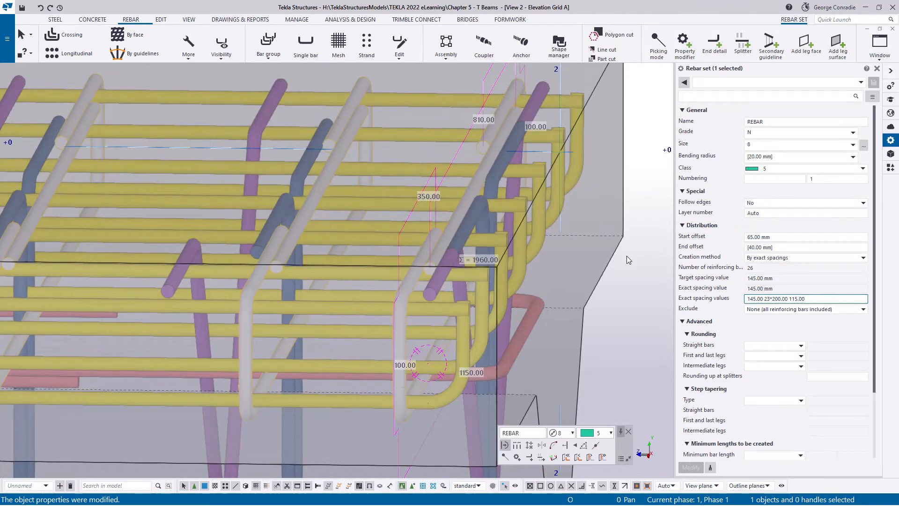
pyautogui.click(626, 256)
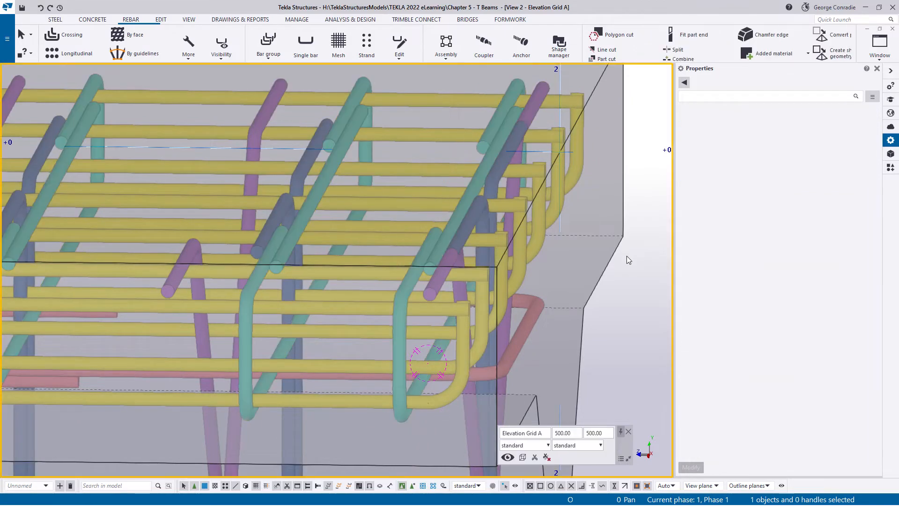
# - Examine the purple stirrup set's position and start offset against the green transverse loops at the beam's start
pyautogui.hotkey('ctrl', 'p')
pyautogui.moveTo(192, 246); pyautogui.dragTo(373, 195, button='middle')
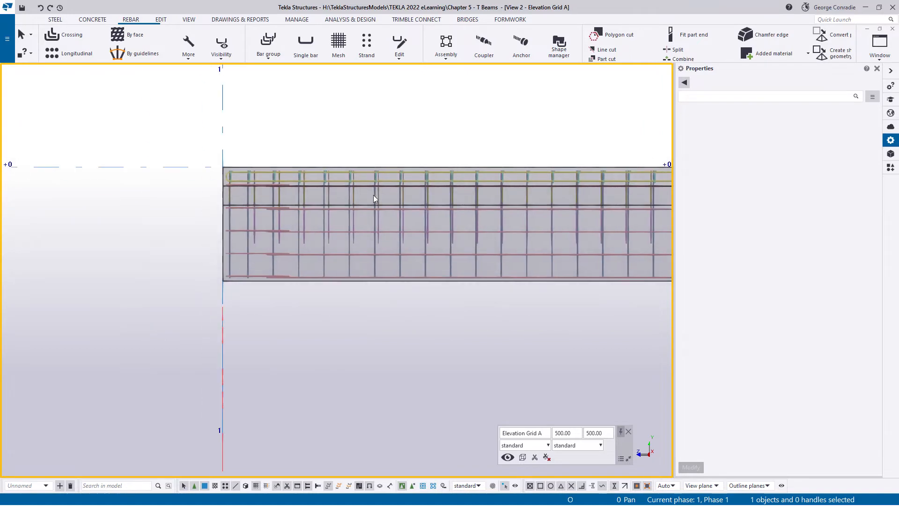
pyautogui.scroll(3, 248, 229)
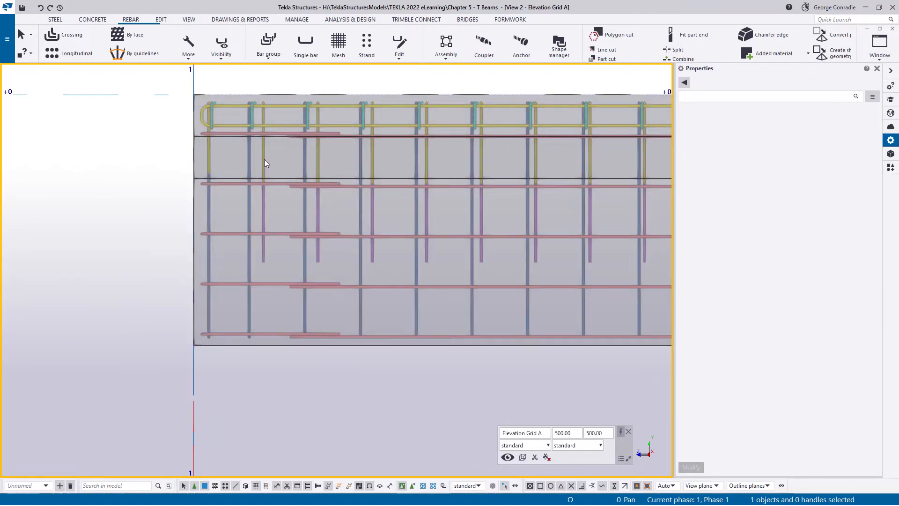
pyautogui.click(263, 160)
pyautogui.moveTo(284, 184); pyautogui.dragTo(392, 215, button='middle')
pyautogui.scroll(3, 337, 182)
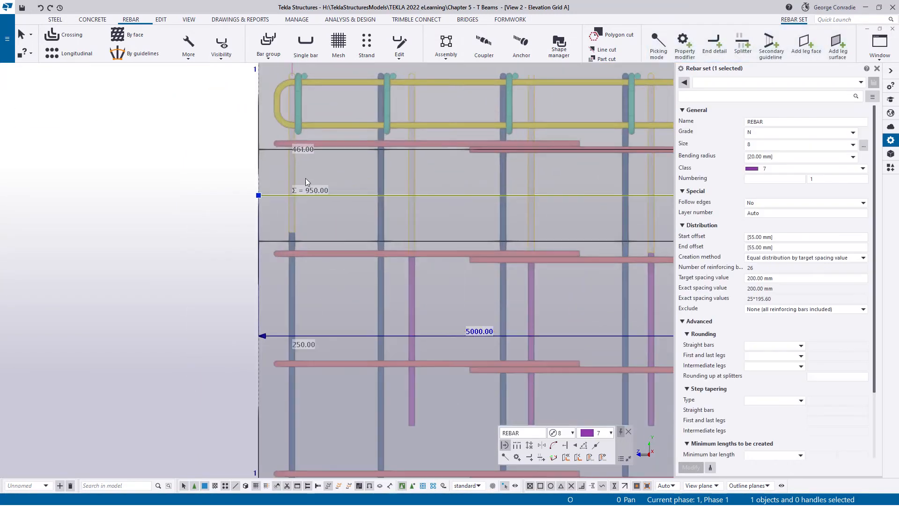
pyautogui.moveTo(294, 177); pyautogui.dragTo(216, 227, button='middle')
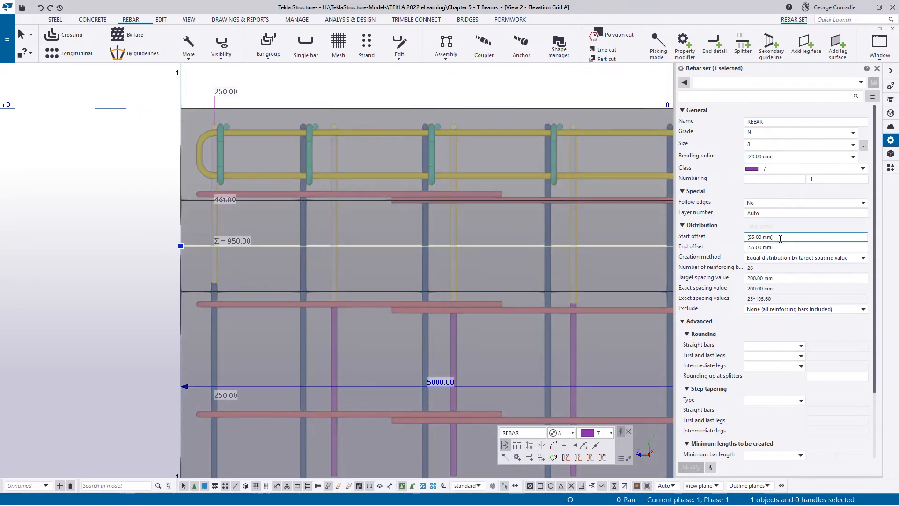
pyautogui.click(722, 240)
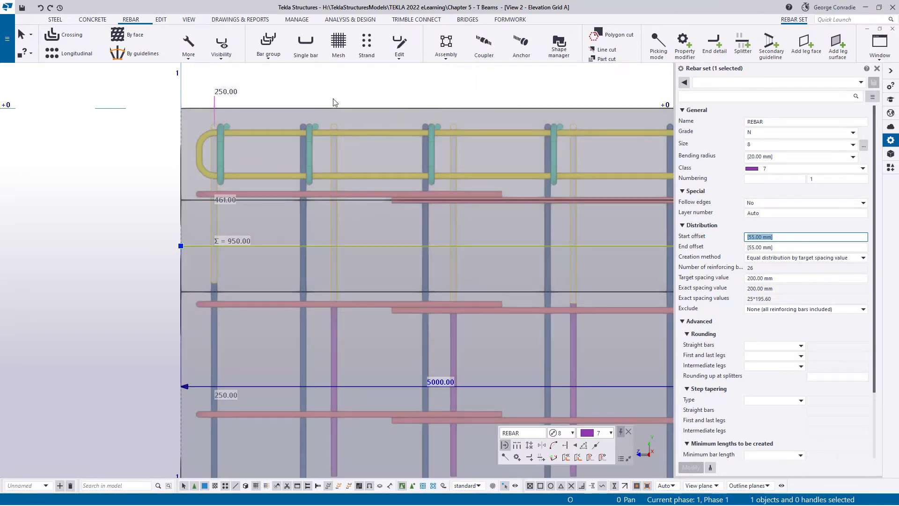
pyautogui.click(313, 93)
pyautogui.scroll(3, 225, 118)
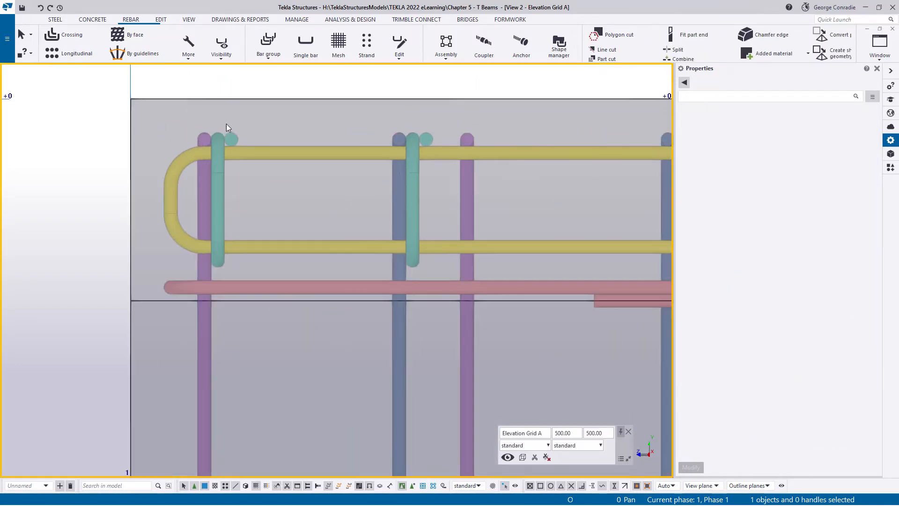
pyautogui.click(224, 177)
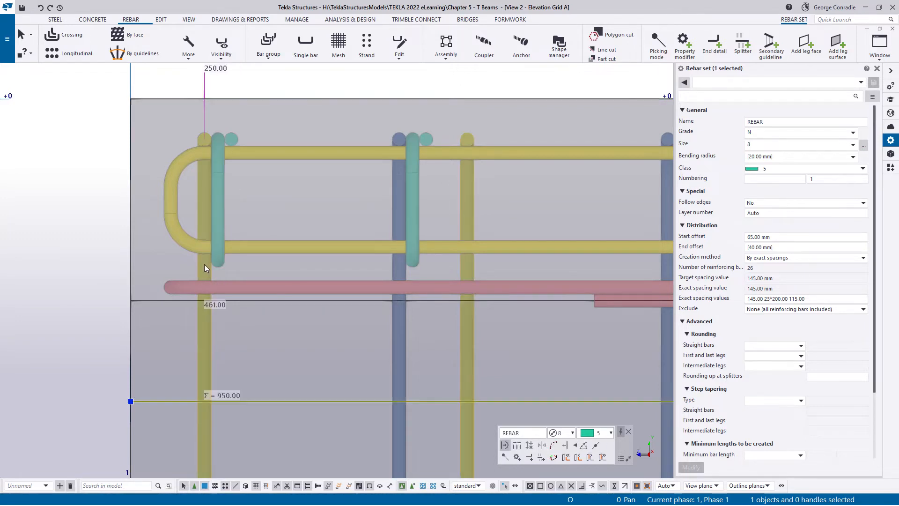
# - Set the start offset of the purple stirrup set to 85 mm and apply it
pyautogui.moveTo(782, 237); pyautogui.dragTo(674, 239)
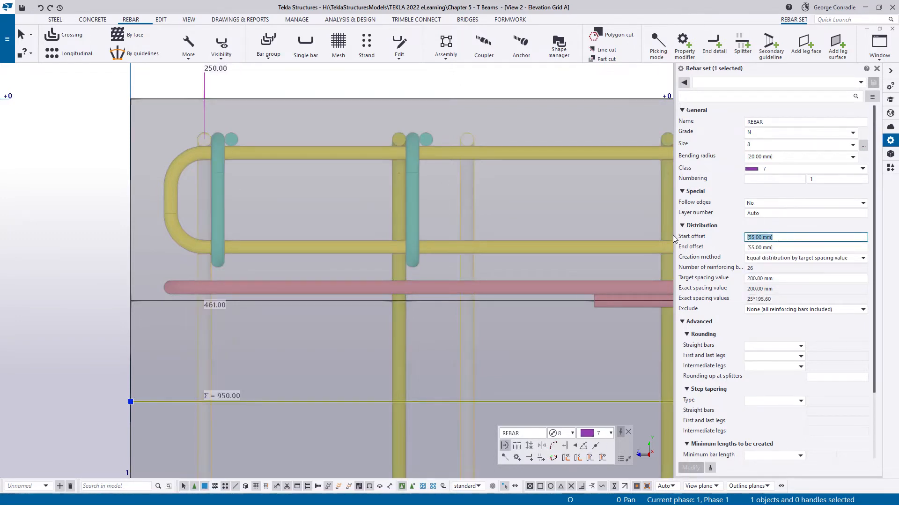
pyautogui.write('85')
pyautogui.press('Return')
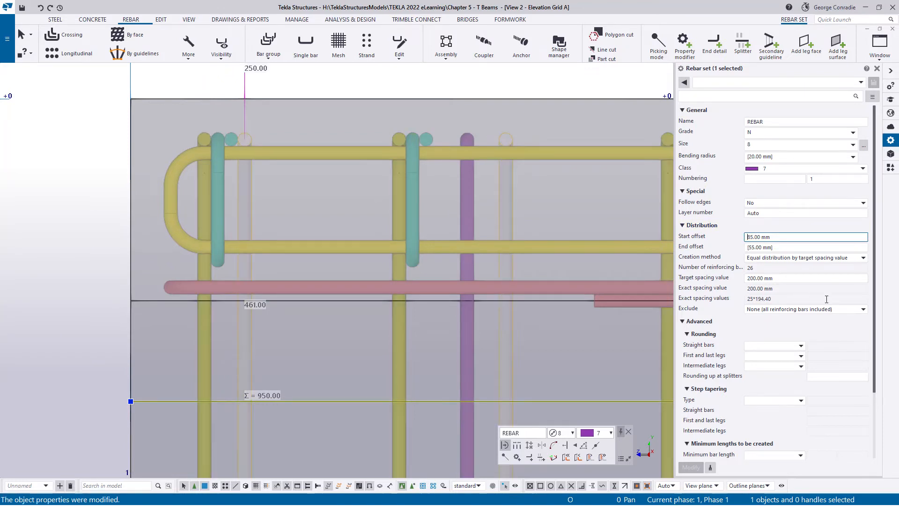
# - Change the purple stirrup set's creation method to exact spacings with the values 145, 23*200 and 105 mm
pyautogui.click(809, 258)
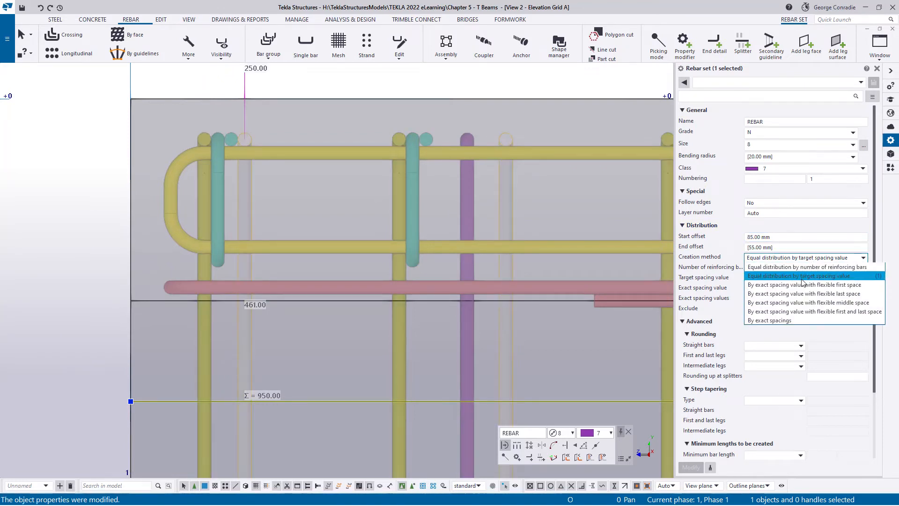
pyautogui.click(780, 321)
pyautogui.click(784, 299)
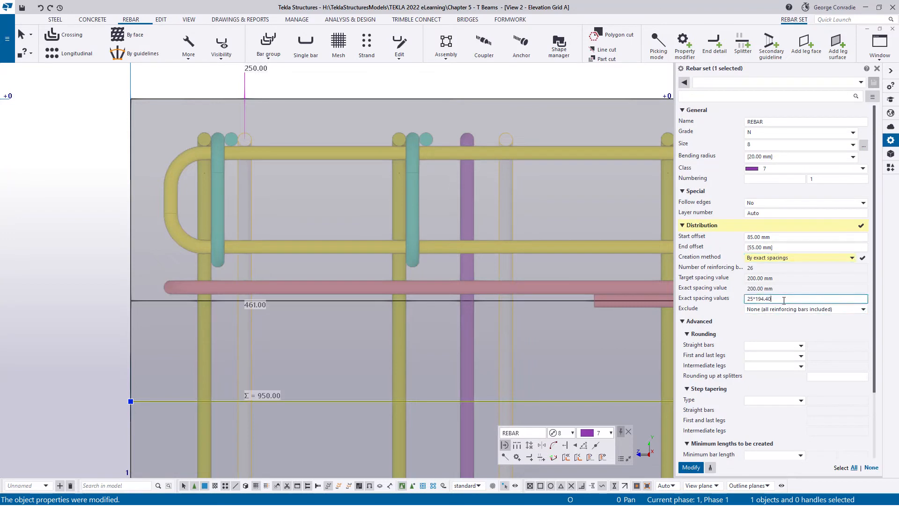
pyautogui.doubleClick(784, 299)
pyautogui.write('2')
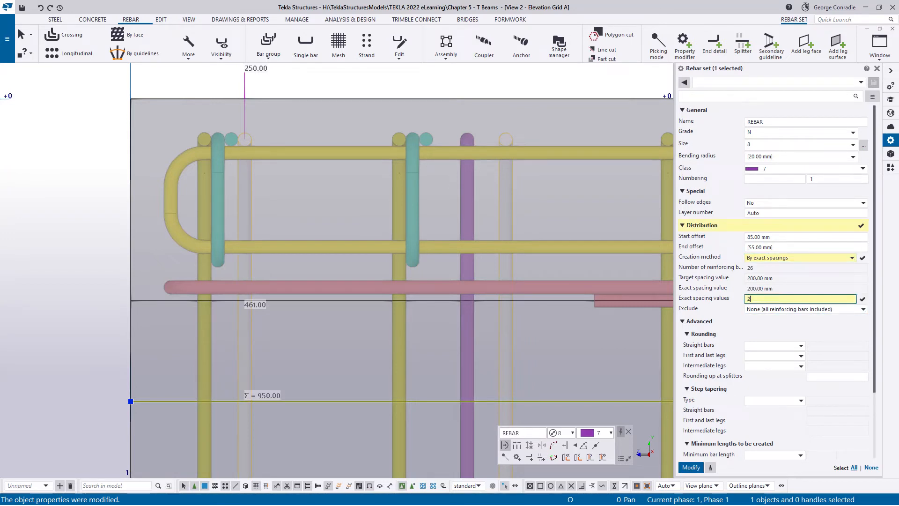
pyautogui.write('3*200.00 105.00')
pyautogui.click(690, 467)
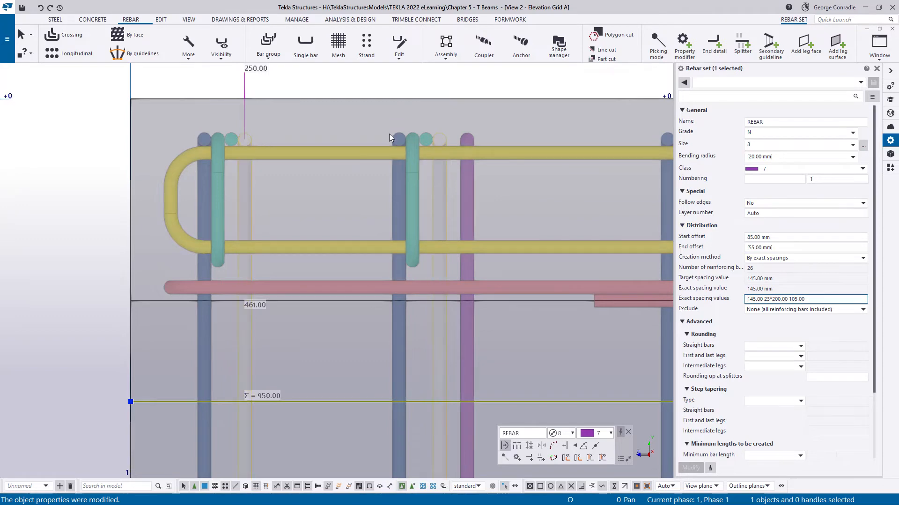
# - Examine both purple stirrup sets against the green transverse loops at the beam's far end, in elevation and in 3D
pyautogui.scroll(-2, 442, 235)
pyautogui.moveTo(508, 235); pyautogui.dragTo(275, 235, button='middle')
pyautogui.moveTo(552, 221); pyautogui.dragTo(186, 236, button='middle')
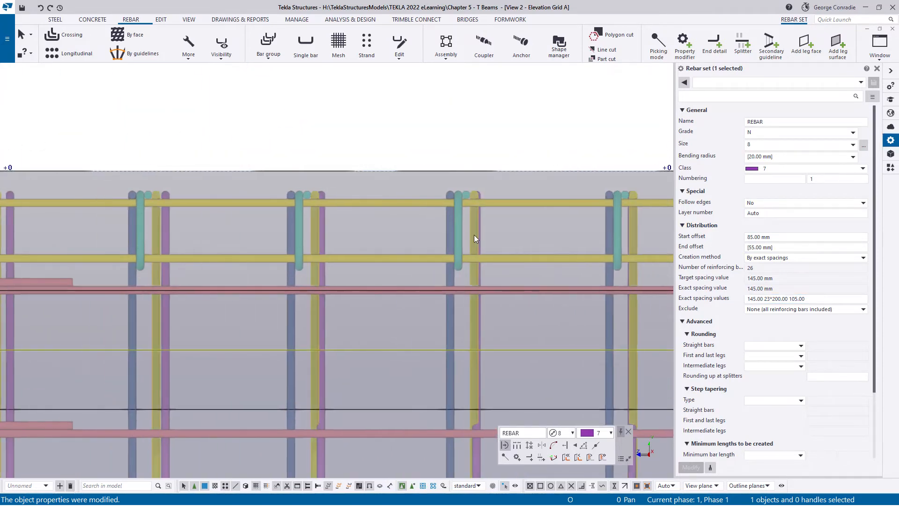
pyautogui.moveTo(474, 238); pyautogui.dragTo(528, 228, button='middle')
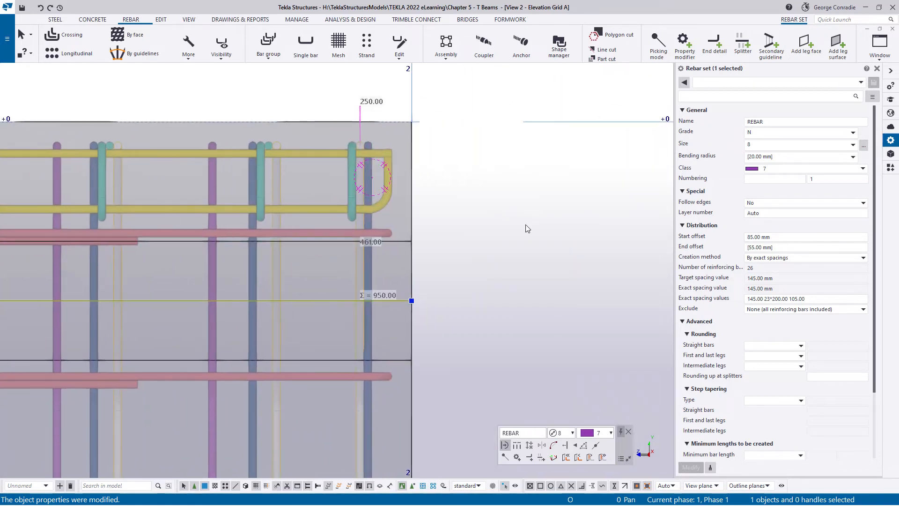
pyautogui.scroll(3, 363, 157)
pyautogui.scroll(-1, 414, 224)
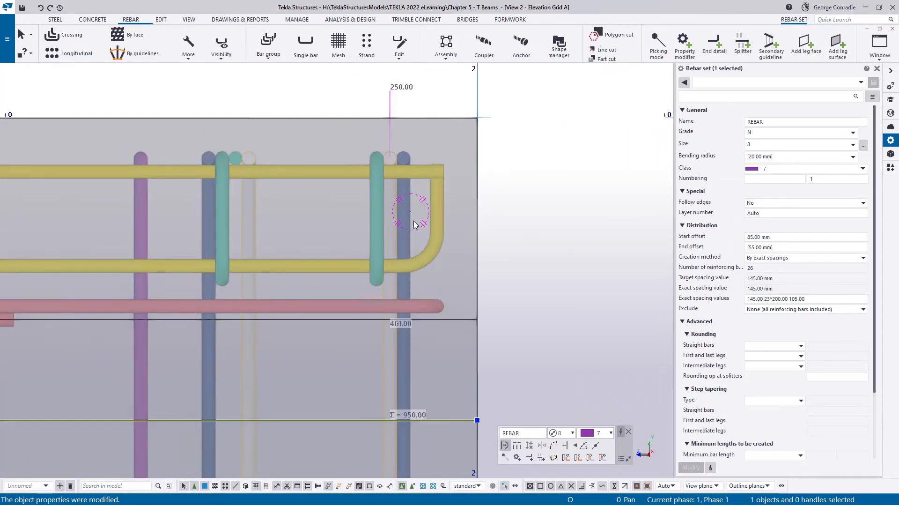
pyautogui.hotkey('ctrl', 'p')
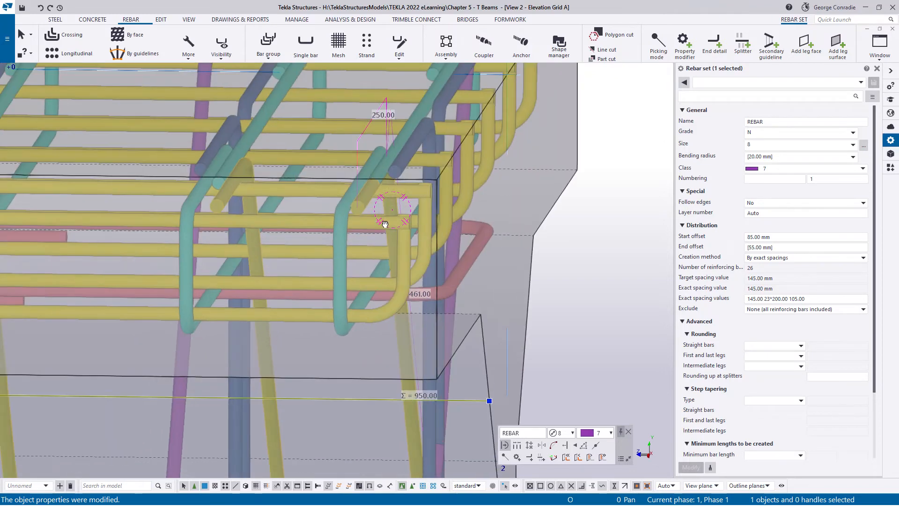
pyautogui.keyDown('ctrl'); pyautogui.moveTo(385, 223); pyautogui.dragTo(384, 249, button='middle'); pyautogui.keyUp('ctrl')
pyautogui.scroll(-2, 391, 222)
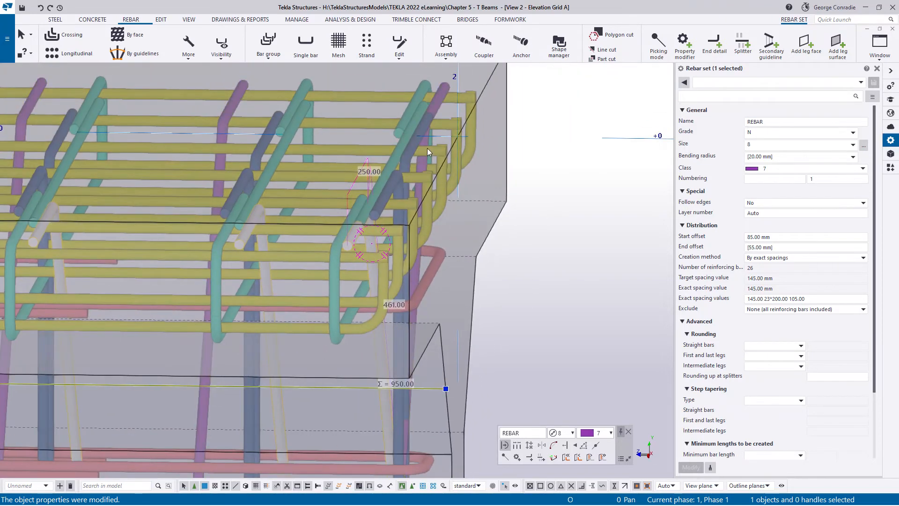
pyautogui.scroll(2, 458, 110)
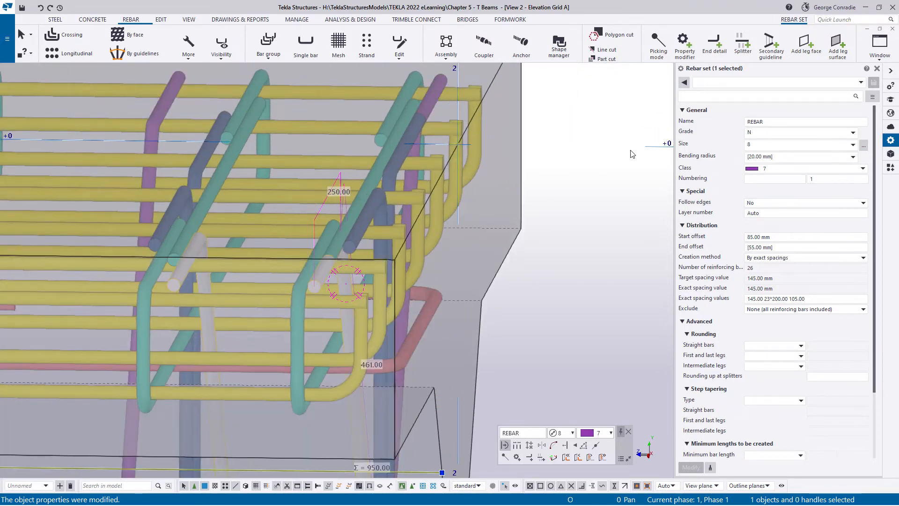
pyautogui.press('Escape')
pyautogui.click(434, 91)
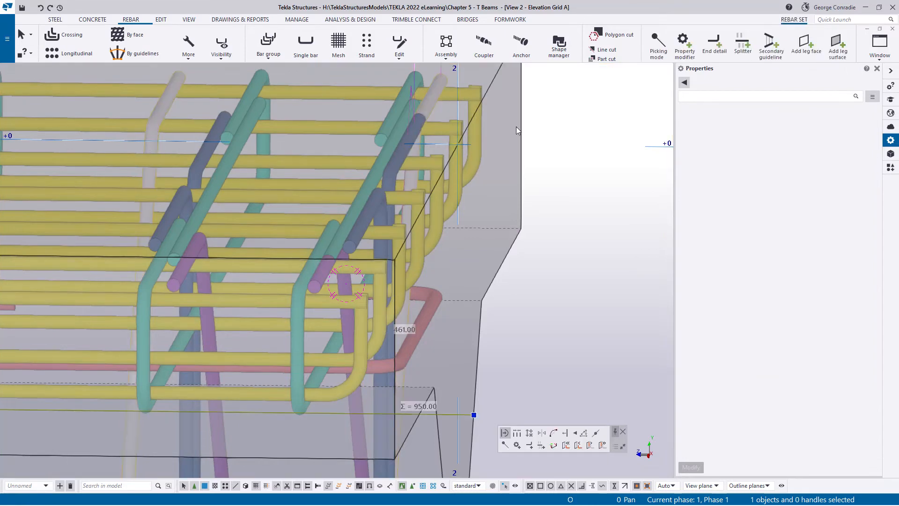
pyautogui.scroll(-2, 526, 138)
pyautogui.moveTo(428, 182); pyautogui.dragTo(513, 197, button='middle')
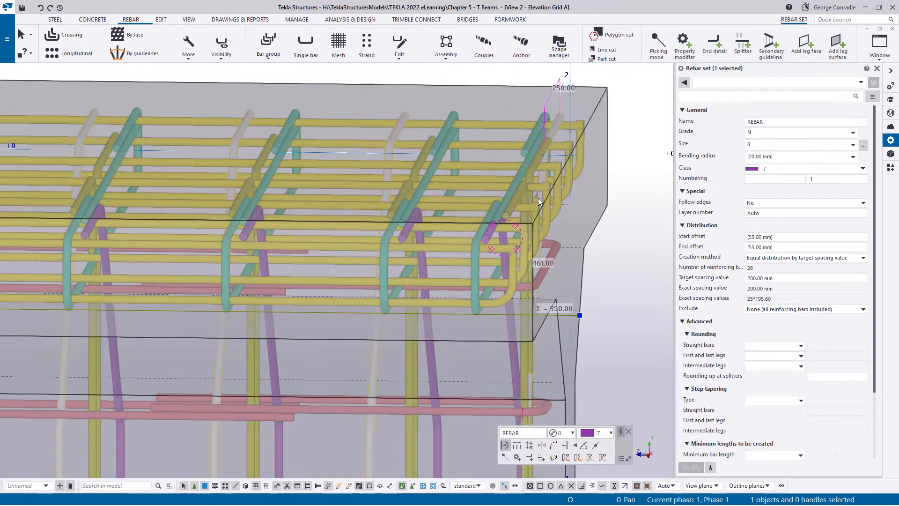
pyautogui.press('Escape')
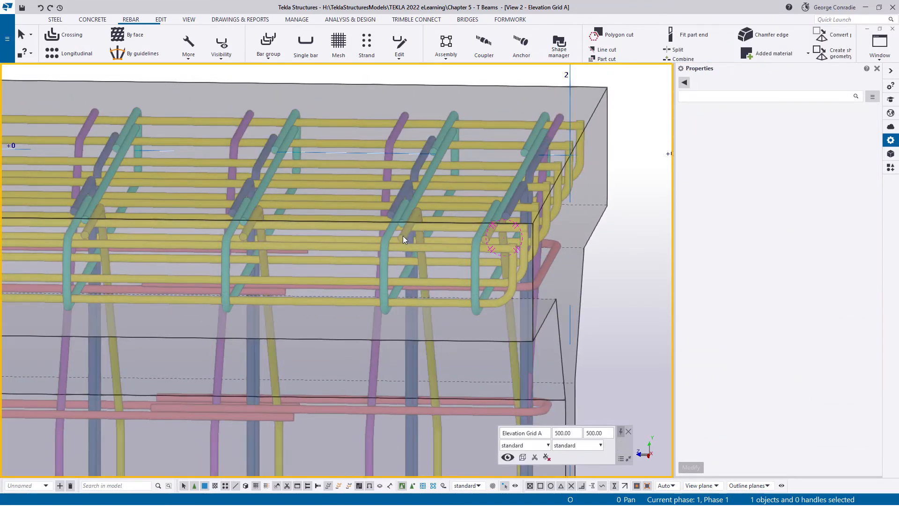
# - Select the near-side purple stirrup set and set its last exact spacing to 95 mm
pyautogui.click(403, 238)
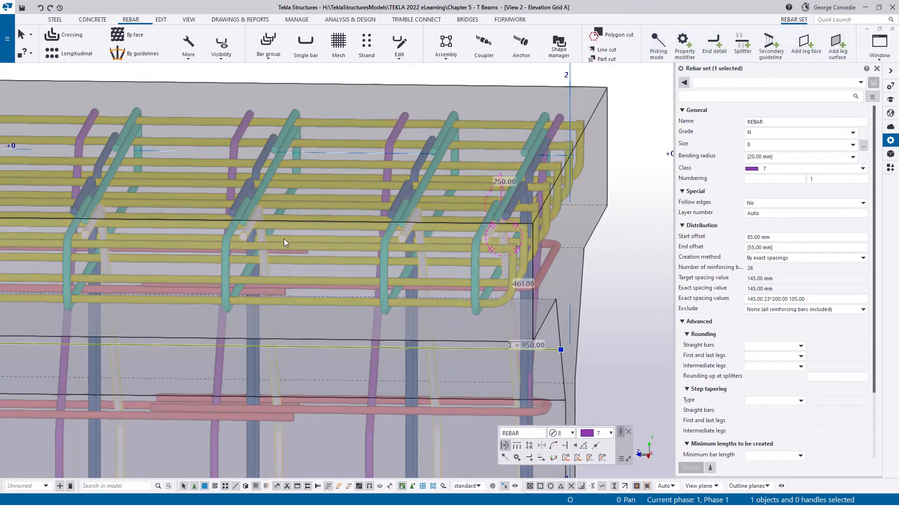
pyautogui.scroll(3, 491, 223)
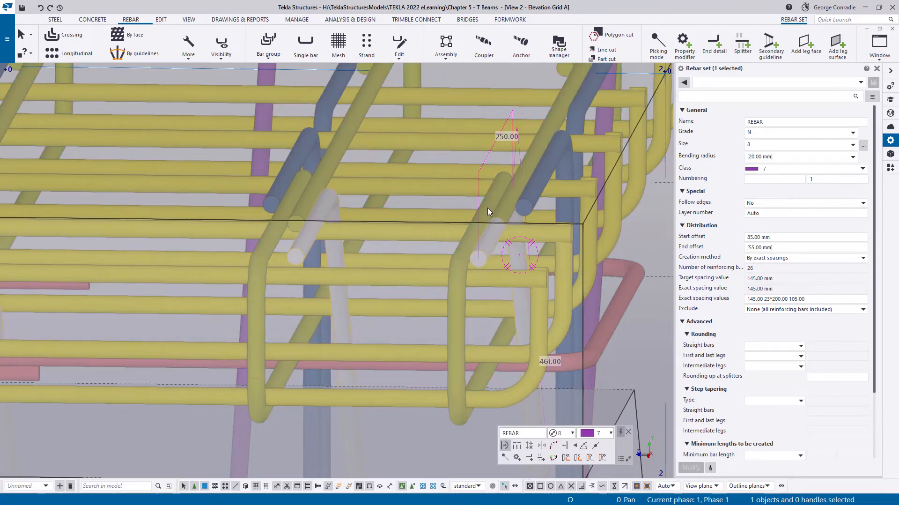
pyautogui.doubleClick(790, 299)
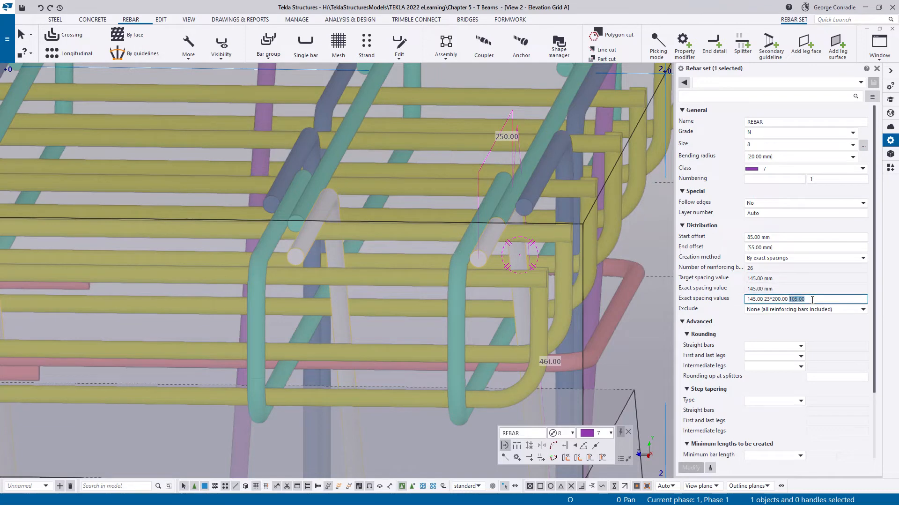
pyautogui.write('95')
pyautogui.press('Return')
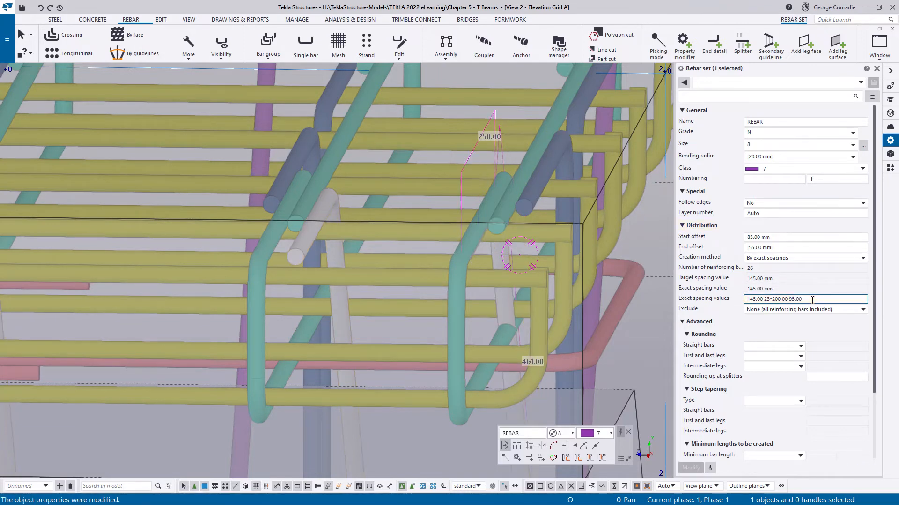
# - Set the last exact spacing of the near-side purple stirrup set to 85 mm at the beam's far end
pyautogui.keyDown('ctrl'); pyautogui.moveTo(446, 232); pyautogui.dragTo(496, 238, button='middle'); pyautogui.keyUp('ctrl')
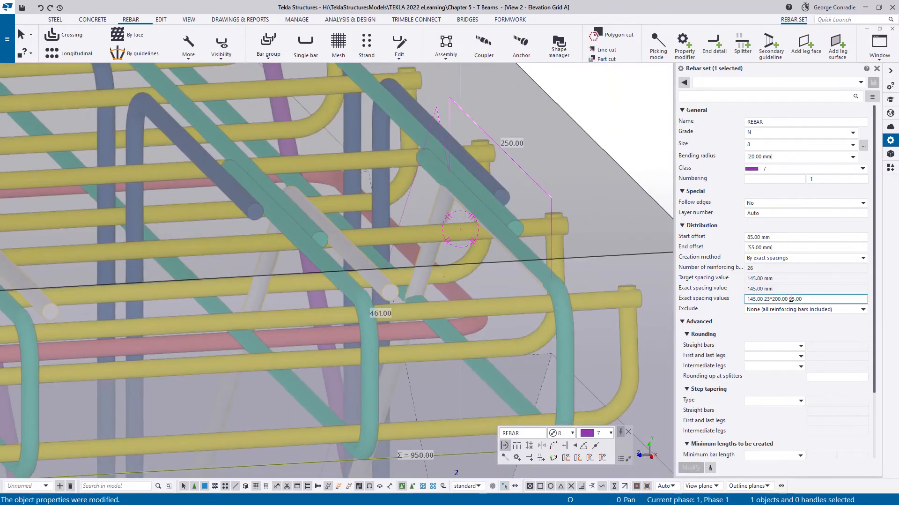
pyautogui.moveTo(790, 299); pyautogui.dragTo(818, 297)
pyautogui.write('85.00')
pyautogui.press('Return')
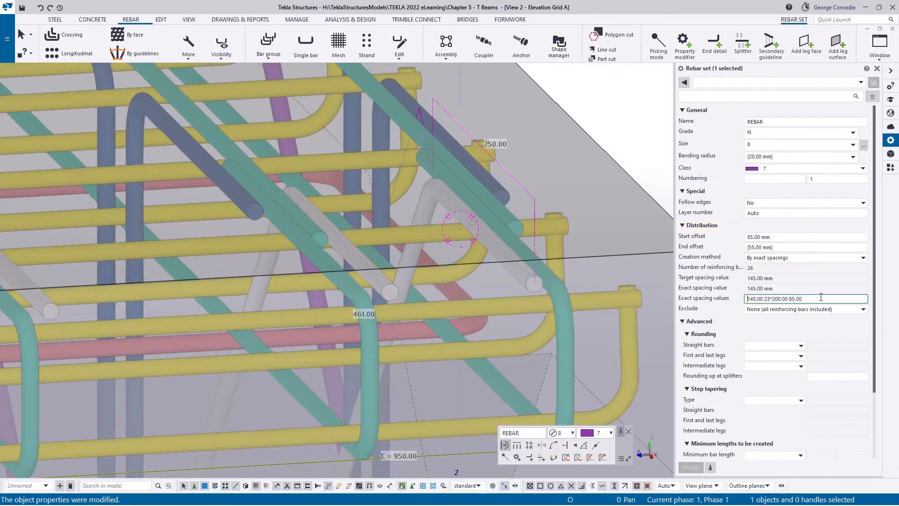
# - Inspect the opposite purple stirrup set along the flange, from the beam's far end back to its start in elevation
pyautogui.scroll(-2, 575, 291)
pyautogui.keyDown('ctrl'); pyautogui.moveTo(575, 291); pyautogui.dragTo(522, 235, button='middle'); pyautogui.keyUp('ctrl')
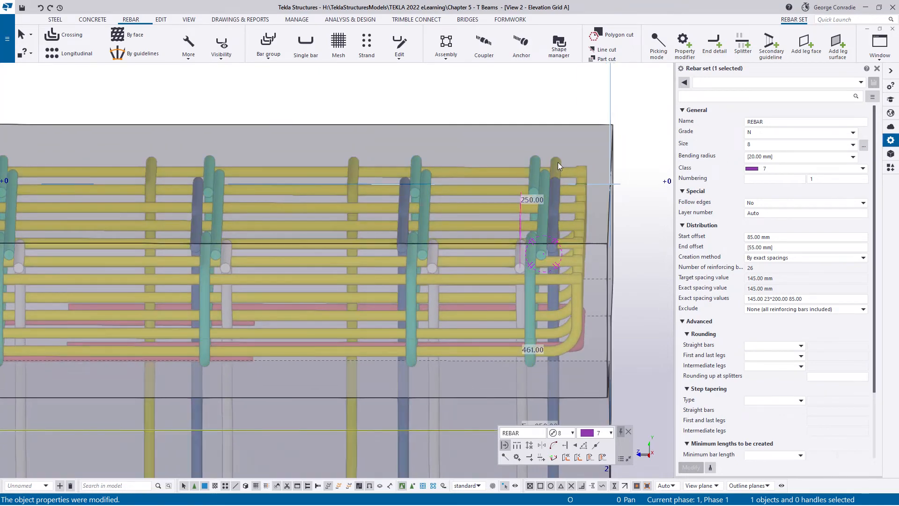
pyautogui.click(558, 162)
pyautogui.keyDown('ctrl'); pyautogui.moveTo(539, 205); pyautogui.dragTo(546, 207, button='middle'); pyautogui.keyUp('ctrl')
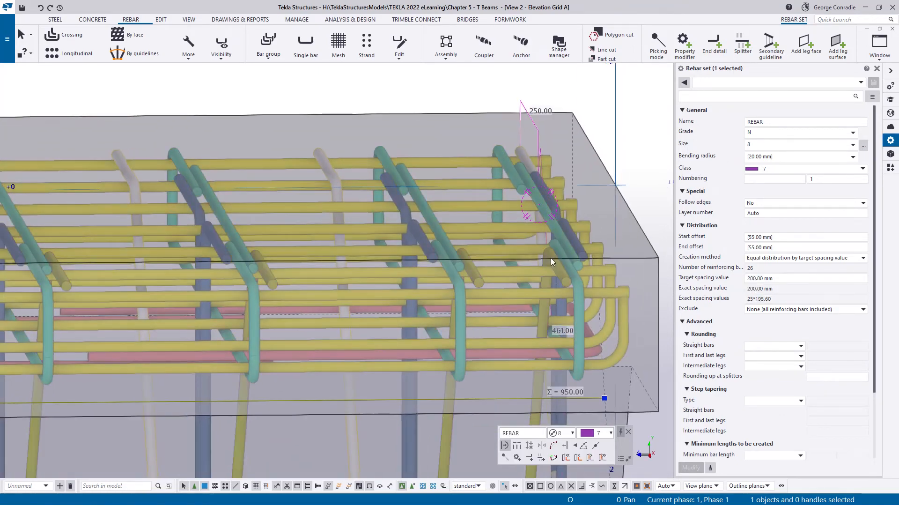
pyautogui.moveTo(573, 333)
pyautogui.mouseDown(button='middle')
pyautogui.moveTo(524, 218)
pyautogui.moveTo(513, 290)
pyautogui.mouseUp(button='middle')
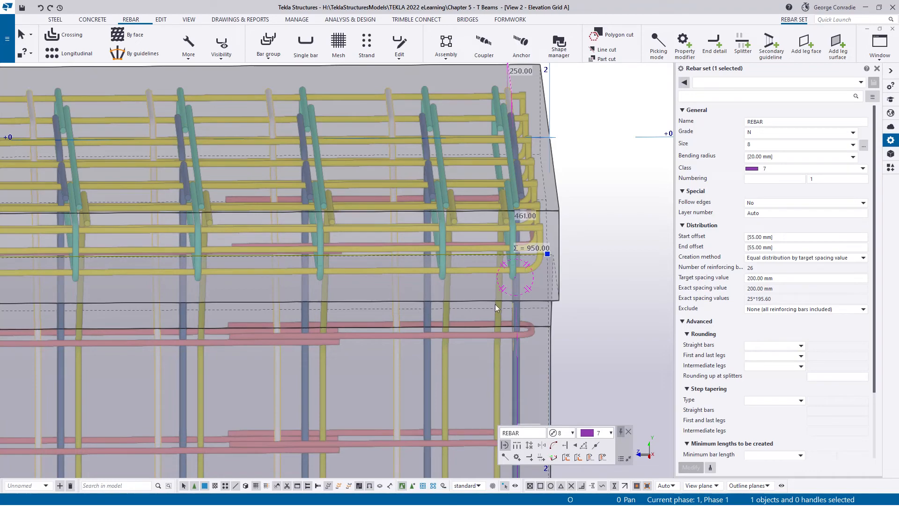
pyautogui.scroll(-3, 501, 306)
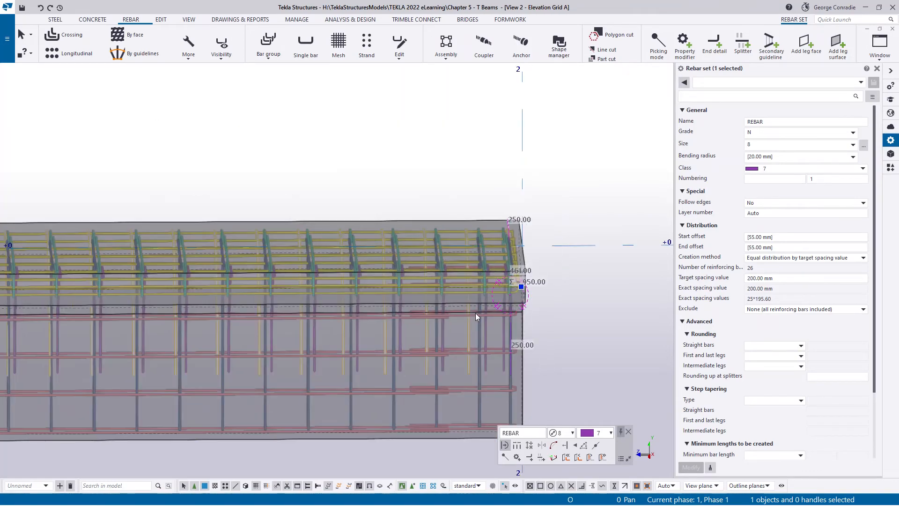
pyautogui.moveTo(136, 309); pyautogui.dragTo(468, 283, button='middle')
pyautogui.hotkey('ctrl', 'p')
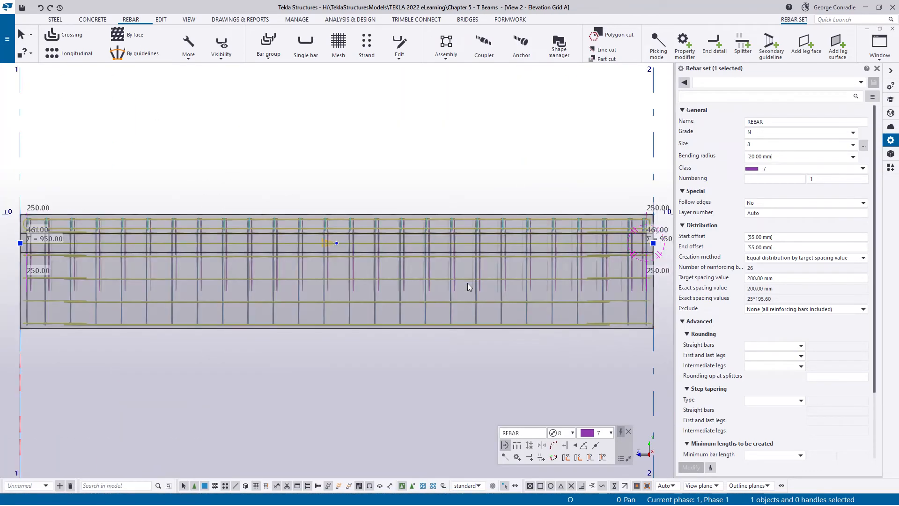
pyautogui.moveTo(273, 279); pyautogui.dragTo(552, 273, button='middle')
pyautogui.scroll(1, 320, 224)
pyautogui.scroll(8, 320, 226)
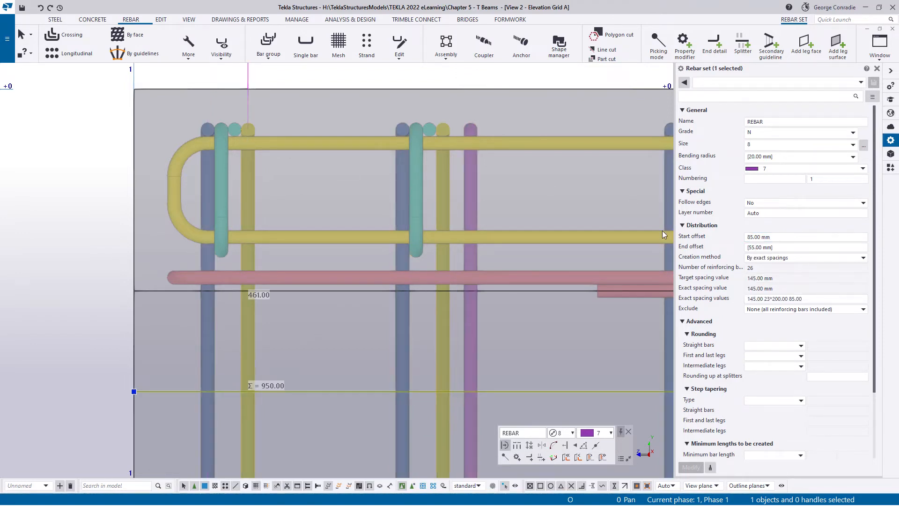
# - Set the start offset of the opposite purple stirrup set to 95 mm
pyautogui.hotkey('ctrl', 'z')
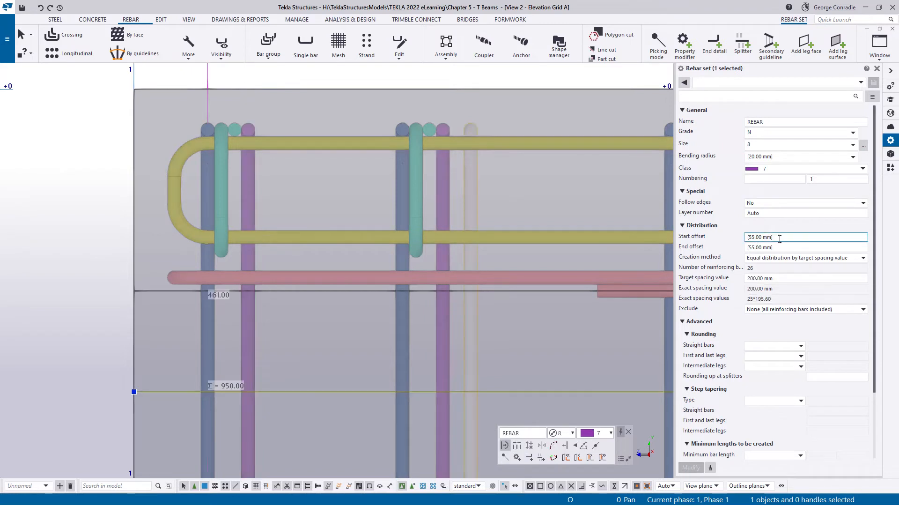
pyautogui.write('95')
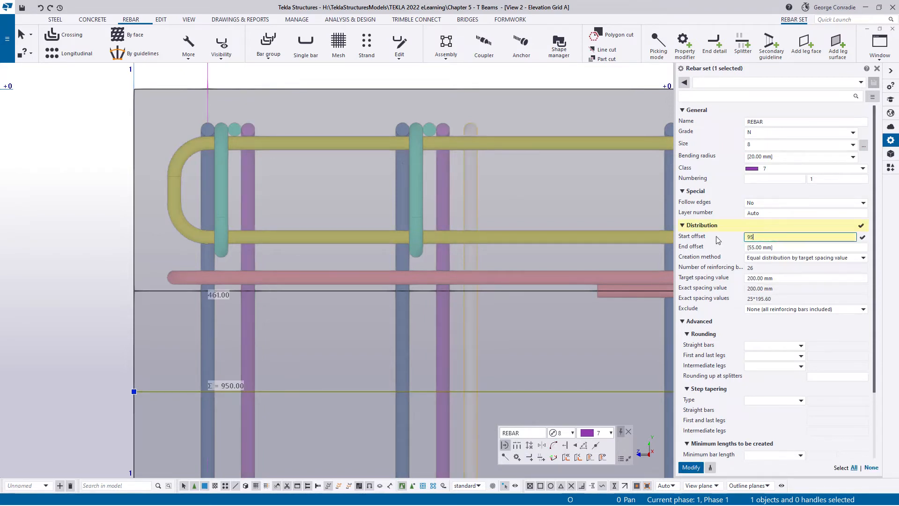
pyautogui.press('Return')
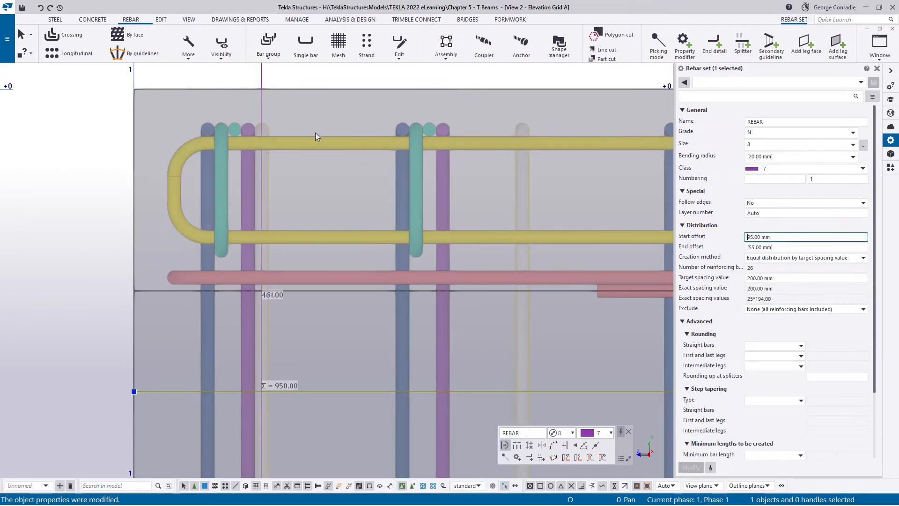
# - Change the opposite purple stirrup set to exact spacings with the values 145, 23*200 and 75 mm
pyautogui.click(829, 258)
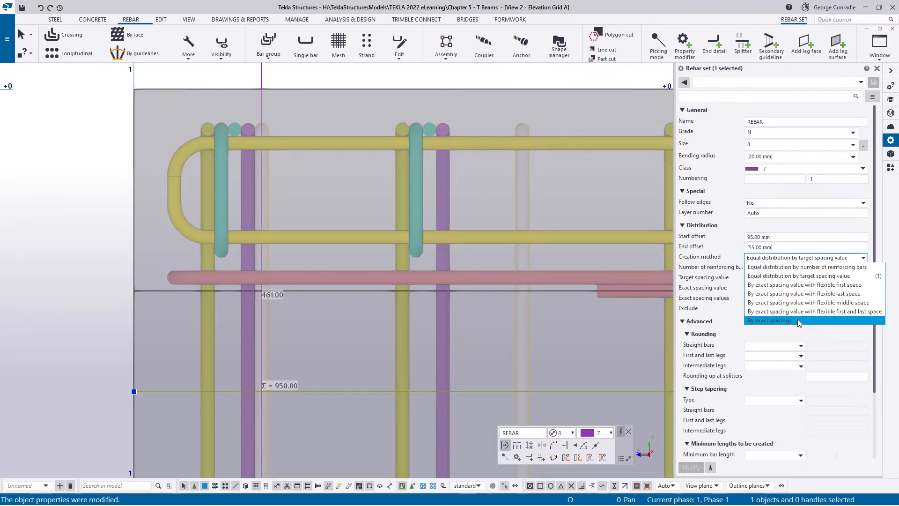
pyautogui.click(797, 319)
pyautogui.click(791, 299)
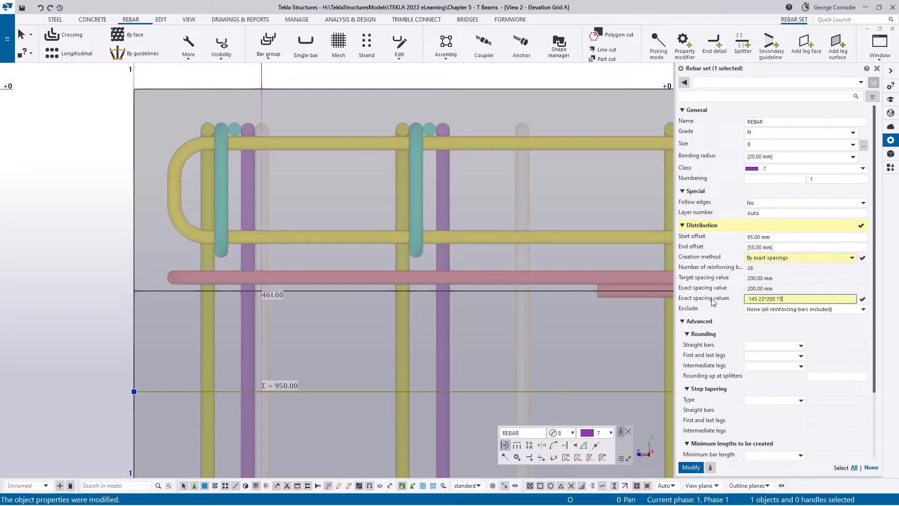
pyautogui.press('Return')
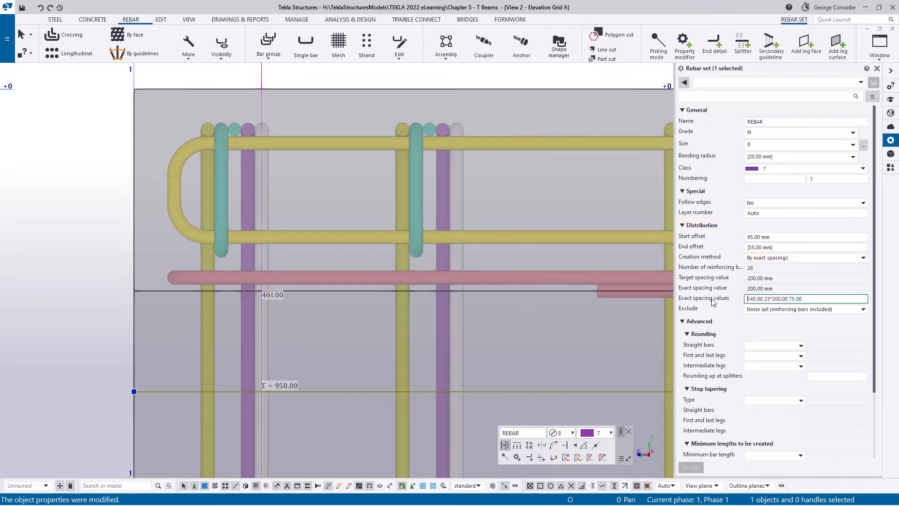
# - Set the last exact spacing of the opposite purple stirrup set to 65 mm at the beam's far end and deselect the set
pyautogui.scroll(-3, 452, 185)
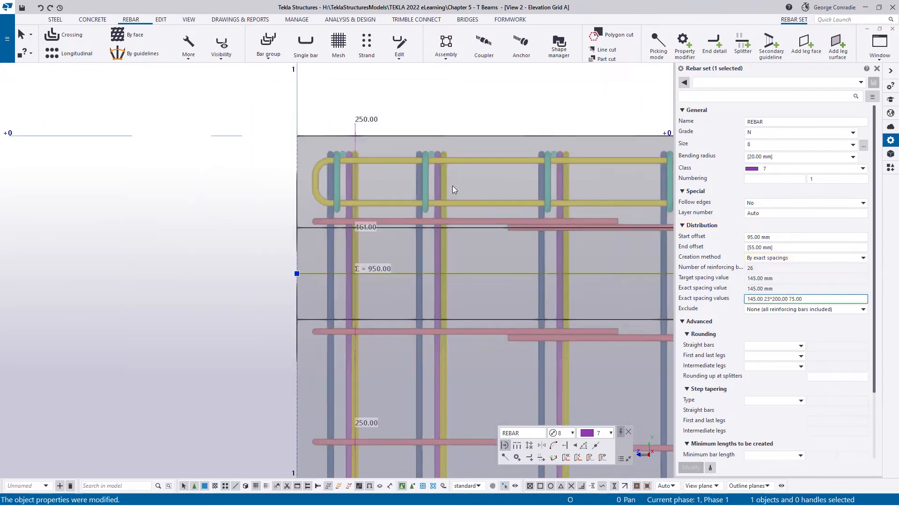
pyautogui.scroll(-2, 530, 227)
pyautogui.moveTo(652, 213); pyautogui.dragTo(326, 184, button='middle')
pyautogui.moveTo(590, 189); pyautogui.dragTo(375, 190, button='middle')
pyautogui.moveTo(619, 192); pyautogui.dragTo(348, 200, button='middle')
pyautogui.moveTo(542, 197); pyautogui.dragTo(255, 200, button='middle')
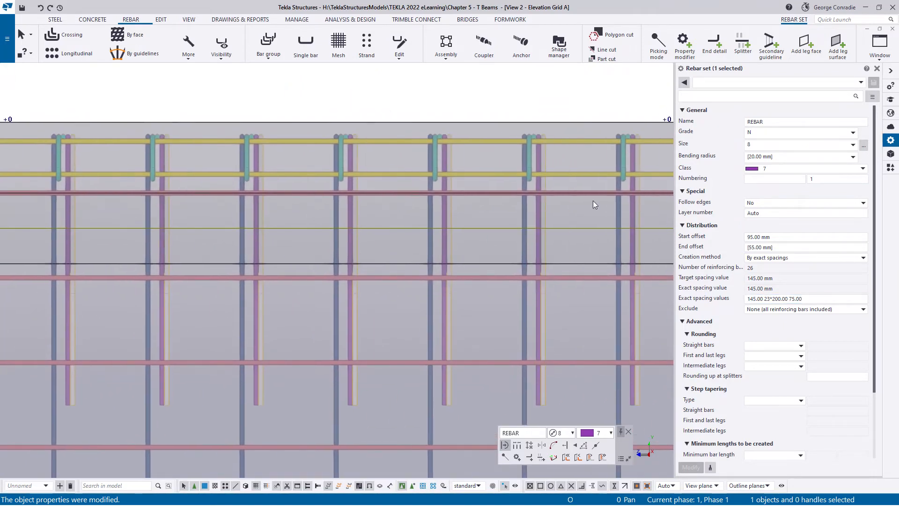
pyautogui.moveTo(654, 207); pyautogui.dragTo(419, 206, button='middle')
pyautogui.scroll(4, 489, 178)
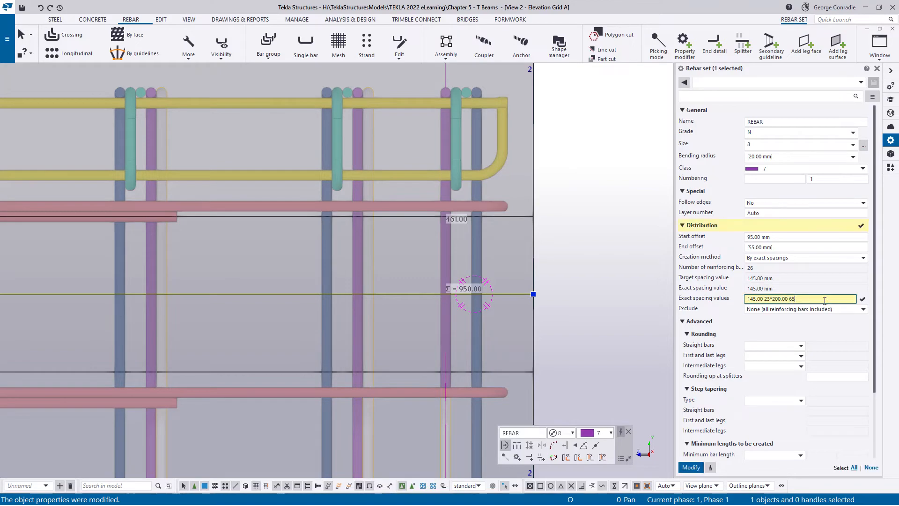
pyautogui.press('Return')
pyautogui.click(564, 167)
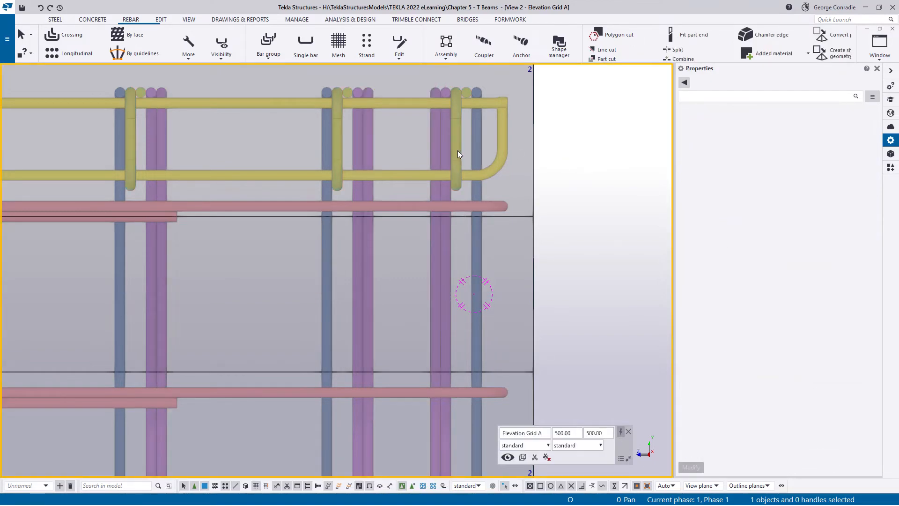
# - Inspect the stirrups, transverse loops and longitudinal bars at the beam's far end from both sides in perspective
pyautogui.keyDown('ctrl'); pyautogui.moveTo(457, 150); pyautogui.dragTo(480, 185, button='middle'); pyautogui.keyUp('ctrl')
pyautogui.hotkey('ctrl', 'p')
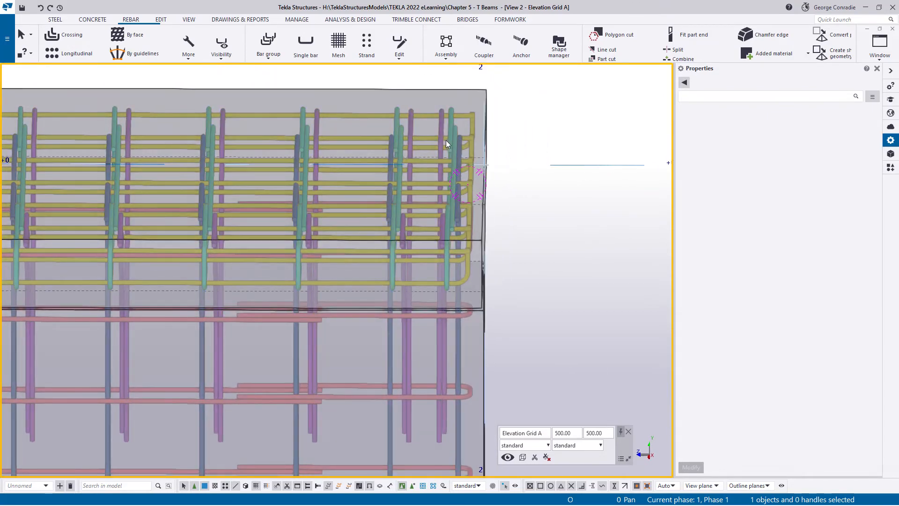
pyautogui.keyDown('ctrl'); pyautogui.moveTo(446, 140); pyautogui.dragTo(459, 197, button='middle'); pyautogui.keyUp('ctrl')
pyautogui.keyDown('ctrl'); pyautogui.moveTo(445, 323); pyautogui.dragTo(550, 424, button='middle'); pyautogui.keyUp('ctrl')
pyautogui.scroll(3, 444, 308)
pyautogui.scroll(-3, 432, 296)
pyautogui.scroll(-3, 463, 316)
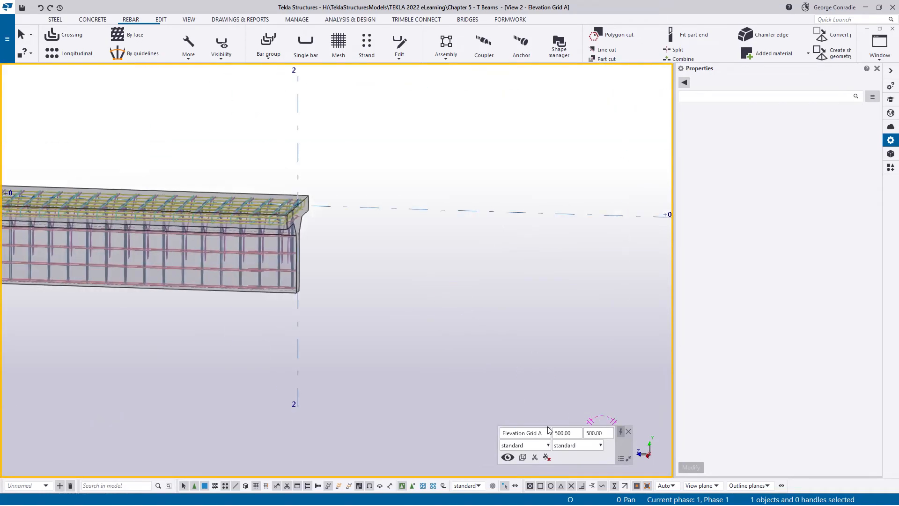
pyautogui.scroll(6, 298, 240)
pyautogui.keyDown('ctrl'); pyautogui.moveTo(268, 193); pyautogui.dragTo(368, 289, button='middle'); pyautogui.keyUp('ctrl')
pyautogui.scroll(3, 381, 207)
pyautogui.keyDown('ctrl'); pyautogui.moveTo(382, 197); pyautogui.dragTo(379, 215, button='middle'); pyautogui.keyUp('ctrl')
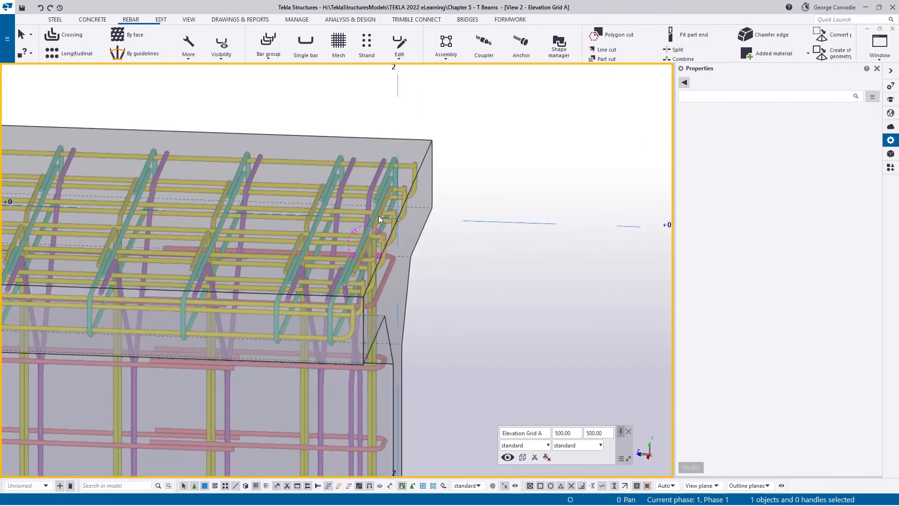
pyautogui.scroll(3, 367, 293)
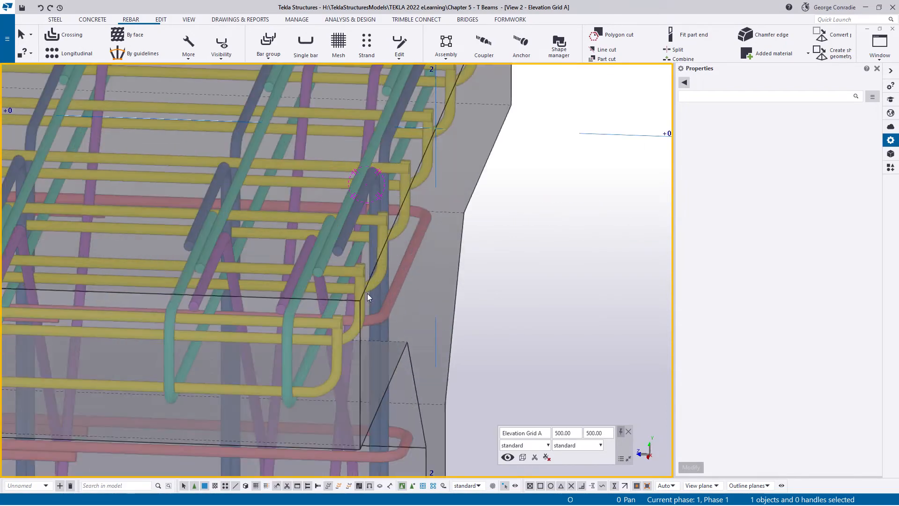
pyautogui.keyDown('ctrl'); pyautogui.moveTo(378, 294); pyautogui.dragTo(391, 276, button='middle'); pyautogui.keyUp('ctrl')
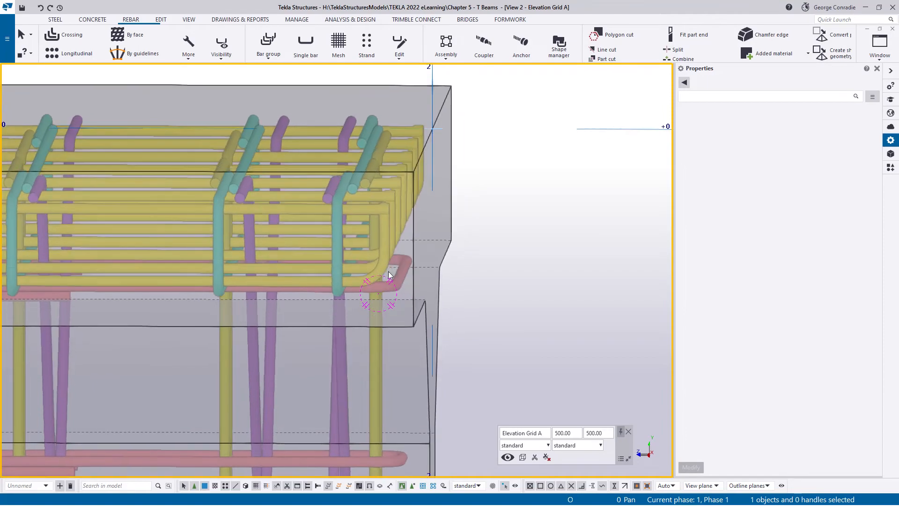
pyautogui.moveTo(374, 343); pyautogui.dragTo(389, 228, button='middle')
pyautogui.moveTo(378, 363); pyautogui.dragTo(396, 258, button='middle')
pyautogui.moveTo(436, 390); pyautogui.dragTo(437, 260, button='middle')
pyautogui.scroll(-3, 434, 284)
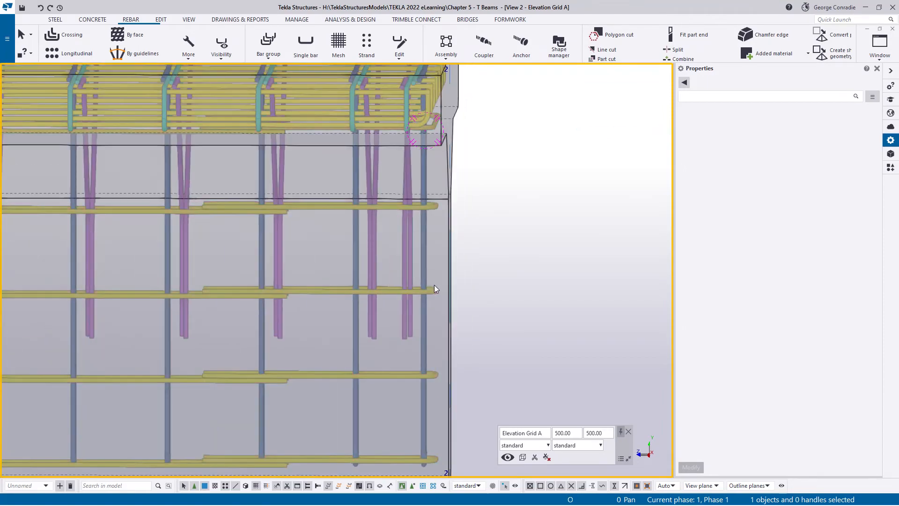
pyautogui.keyDown('ctrl'); pyautogui.moveTo(430, 295); pyautogui.dragTo(402, 348, button='middle'); pyautogui.keyUp('ctrl')
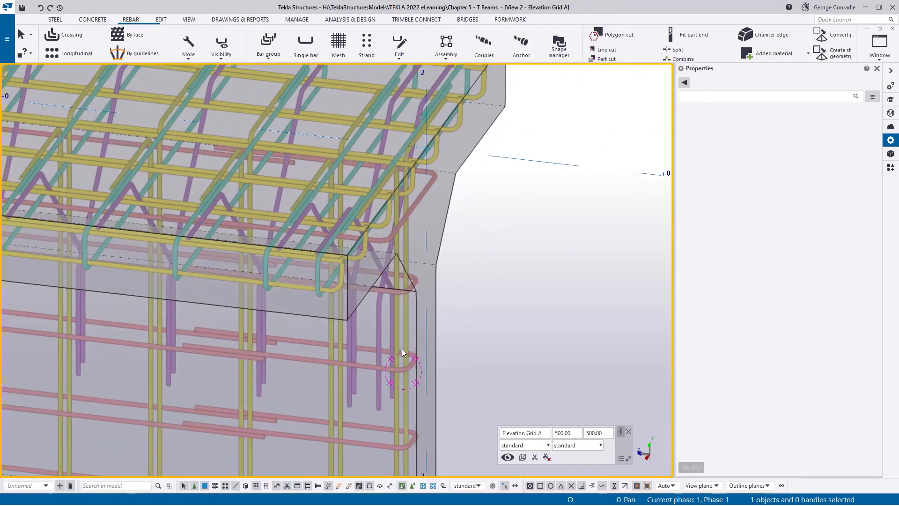
pyautogui.scroll(4, 392, 279)
pyautogui.scroll(-5, 371, 278)
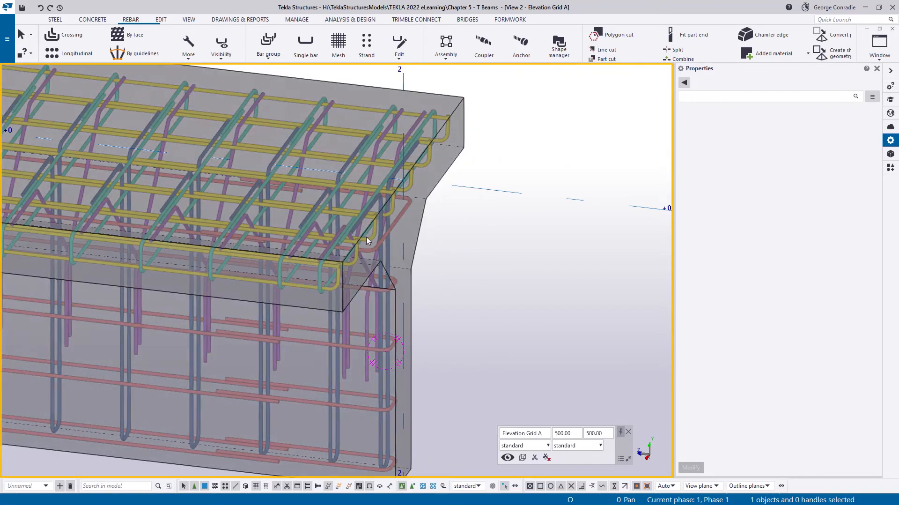
pyautogui.keyDown('ctrl'); pyautogui.moveTo(371, 237); pyautogui.dragTo(424, 241, button='middle'); pyautogui.keyUp('ctrl')
pyautogui.scroll(-5, 604, 247)
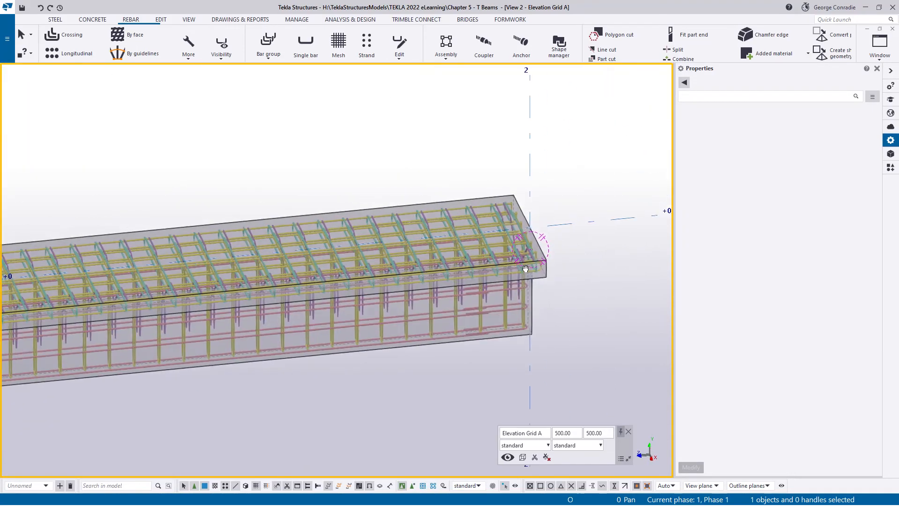
pyautogui.scroll(6, 534, 249)
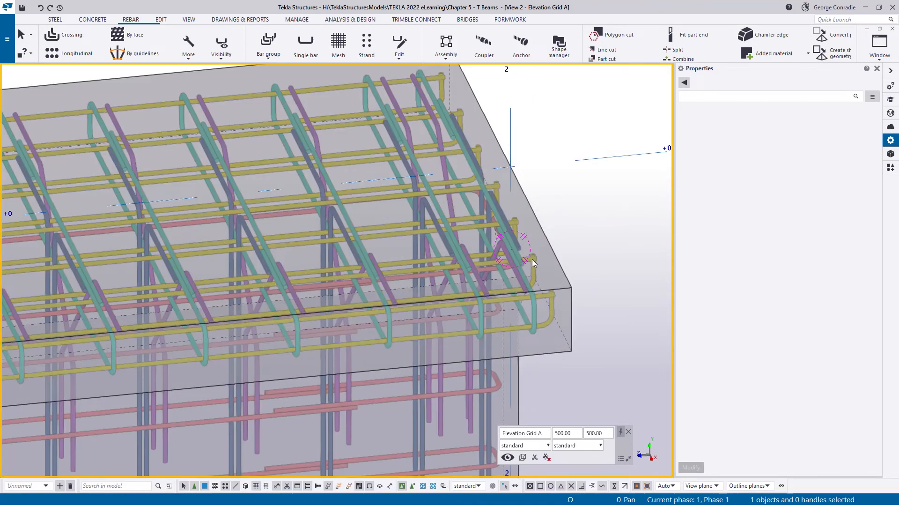
pyautogui.scroll(-4, 499, 302)
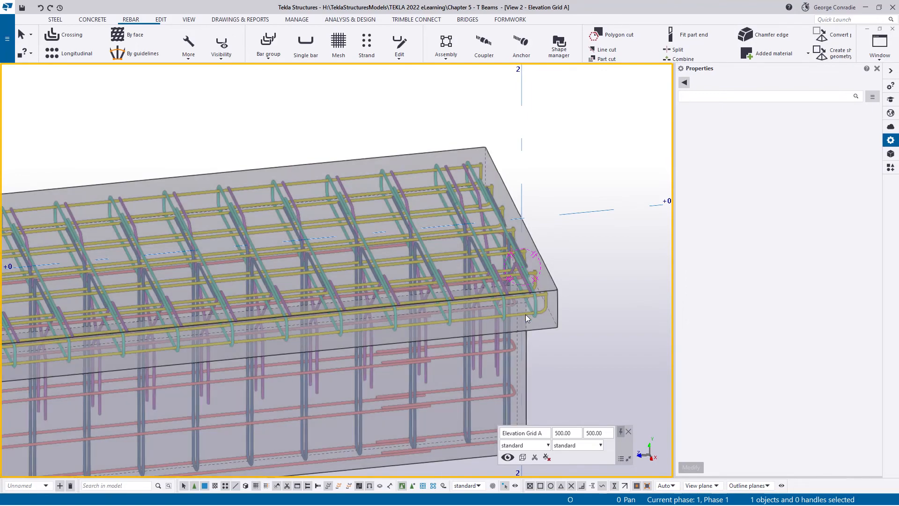
# - Show only the beam and its yellow longitudinal rebar set in the Grid A elevation view
pyautogui.click(526, 315)
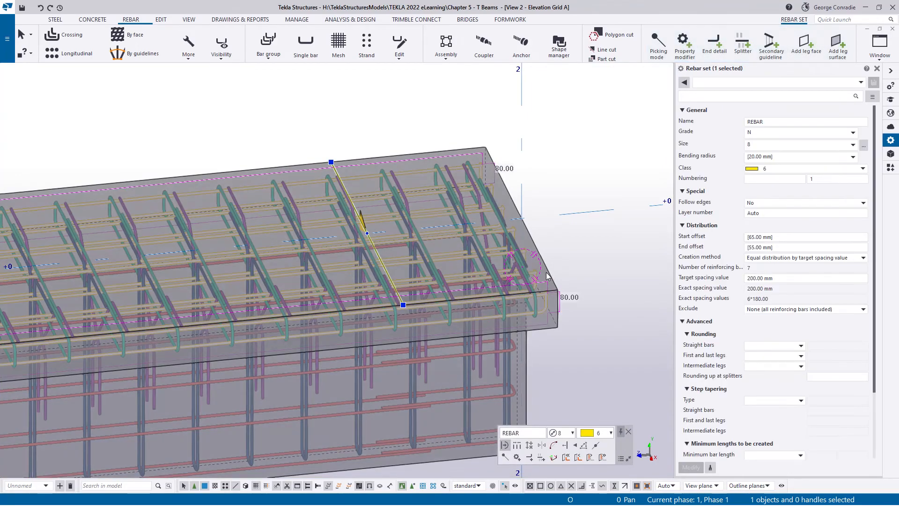
pyautogui.keyDown('ctrl'); pyautogui.click(548, 271); pyautogui.keyUp('ctrl')
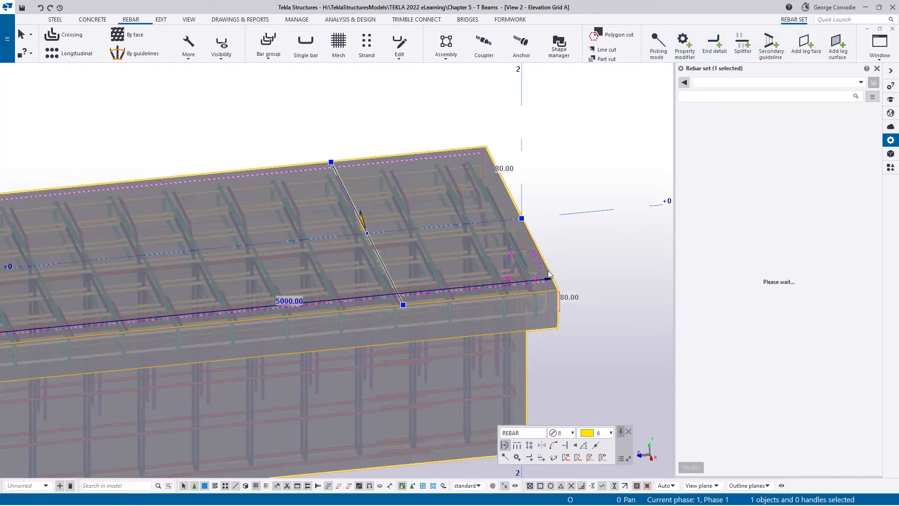
pyautogui.rightClick(575, 249)
pyautogui.click(614, 355)
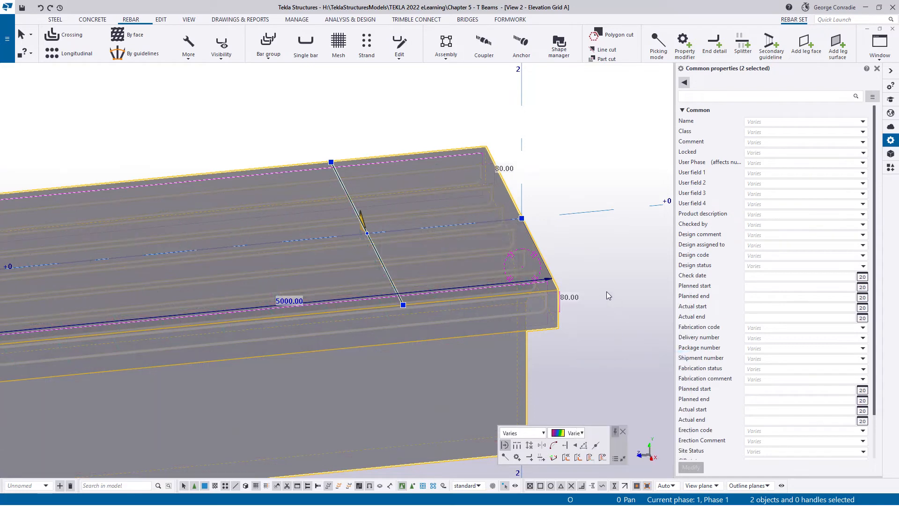
# - Switch to the 3d-Rendered view in plan and show only the beam and its yellow longitudinal rebar set there
pyautogui.hotkey('ctrl', 'Tab')
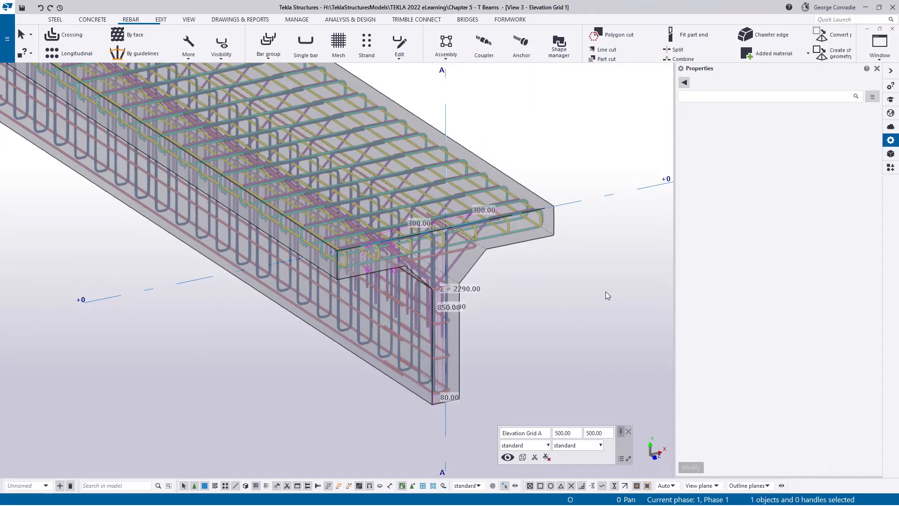
pyautogui.hotkey('ctrl', 'Tab')
pyautogui.hotkey('ctrl', 'p')
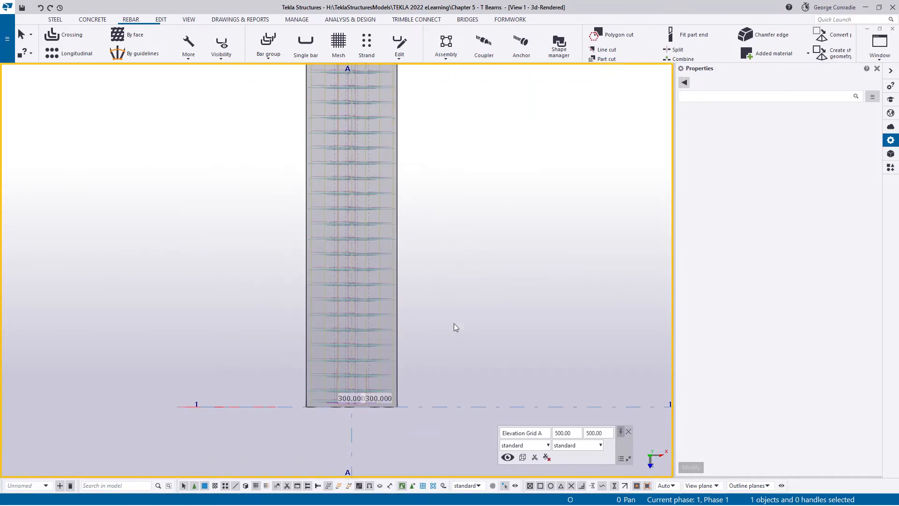
pyautogui.moveTo(453, 323); pyautogui.dragTo(491, 198, button='middle')
pyautogui.scroll(3, 398, 260)
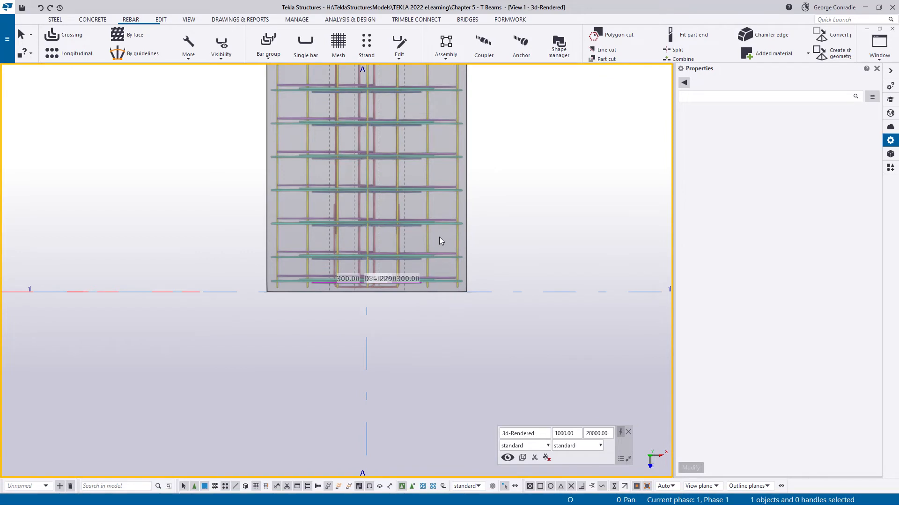
pyautogui.scroll(3, 440, 237)
pyautogui.click(475, 241)
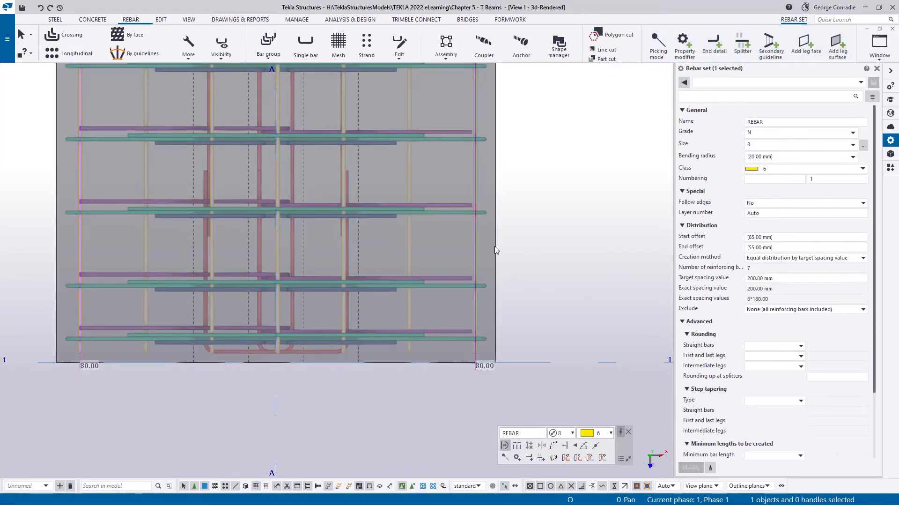
pyautogui.keyDown('shift'); pyautogui.click(495, 246); pyautogui.keyUp('shift')
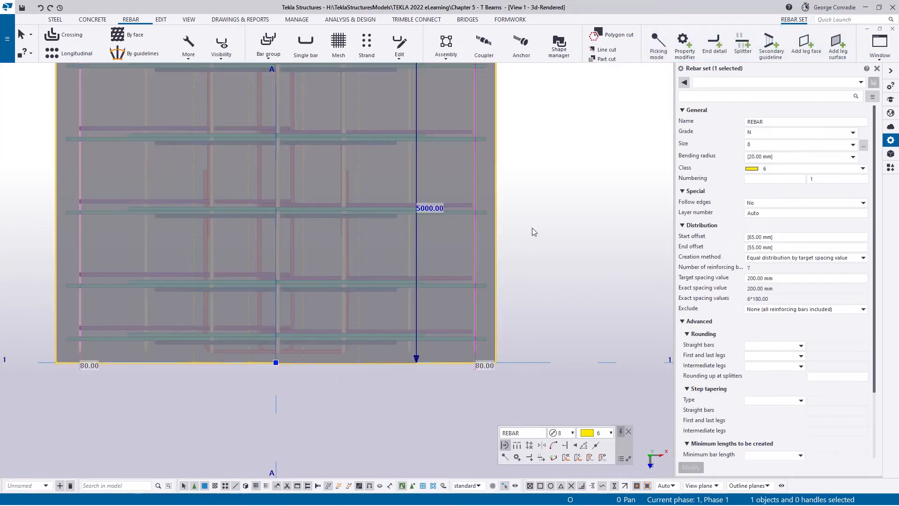
pyautogui.rightClick(532, 228)
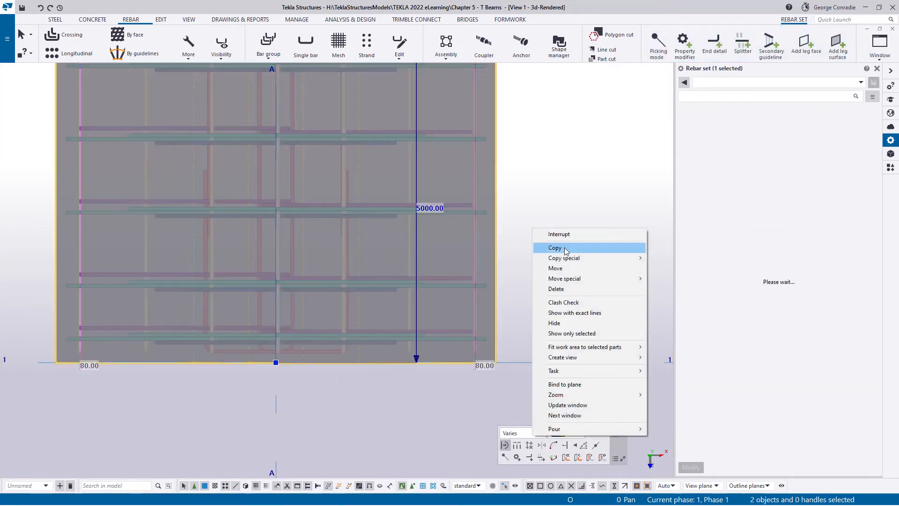
pyautogui.click(572, 333)
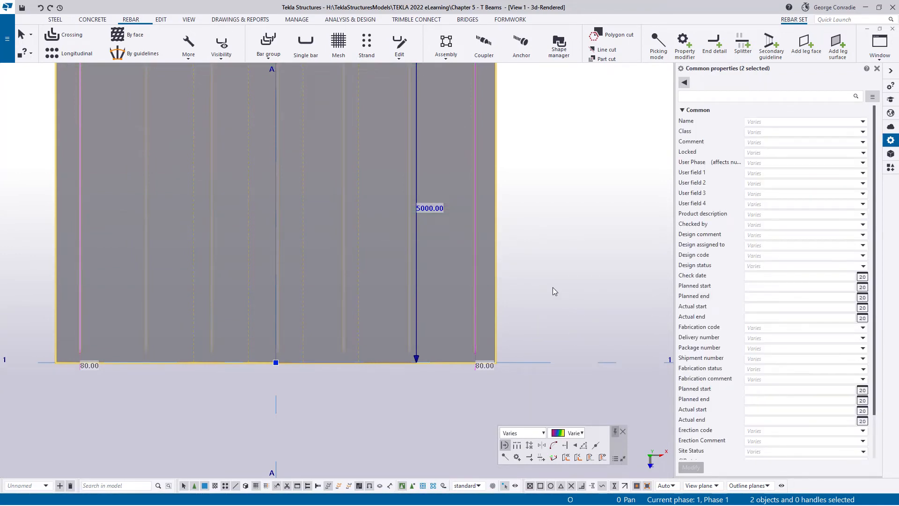
pyautogui.click(553, 288)
# - Add two lapping splitters across the yellow rebar set, giving 500 mm bar lengths at each end of the beam
pyautogui.scroll(-2, 507, 356)
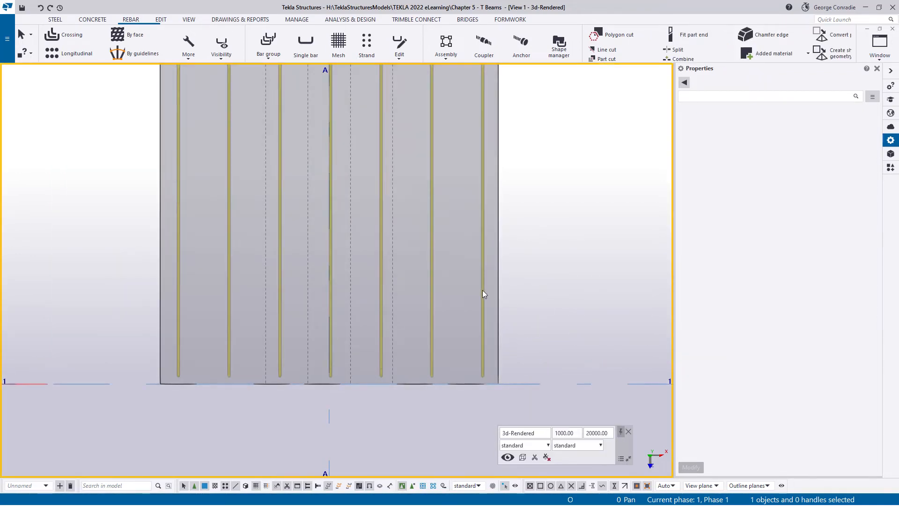
pyautogui.click(482, 290)
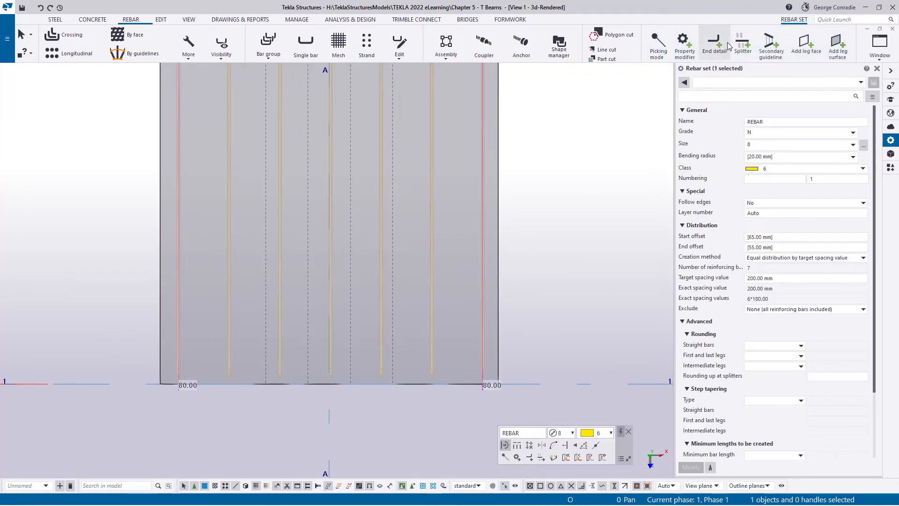
pyautogui.click(742, 44)
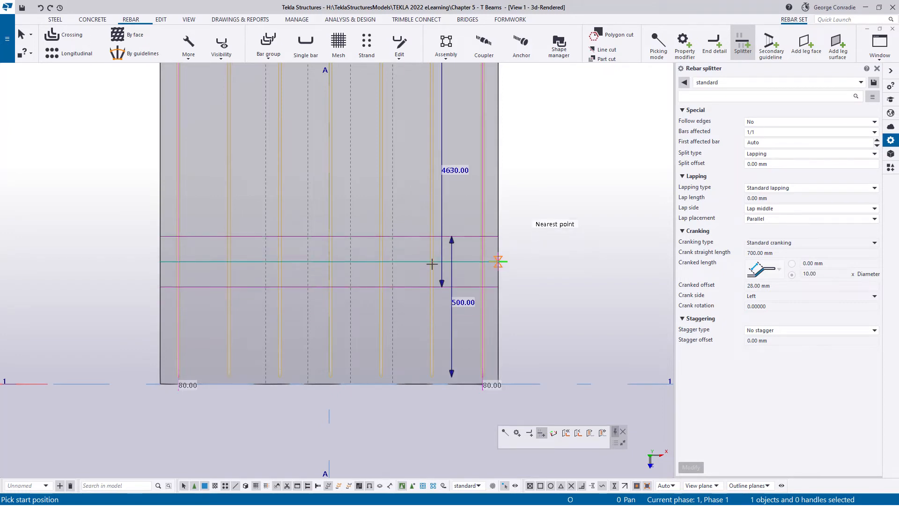
pyautogui.scroll(-3, 432, 262)
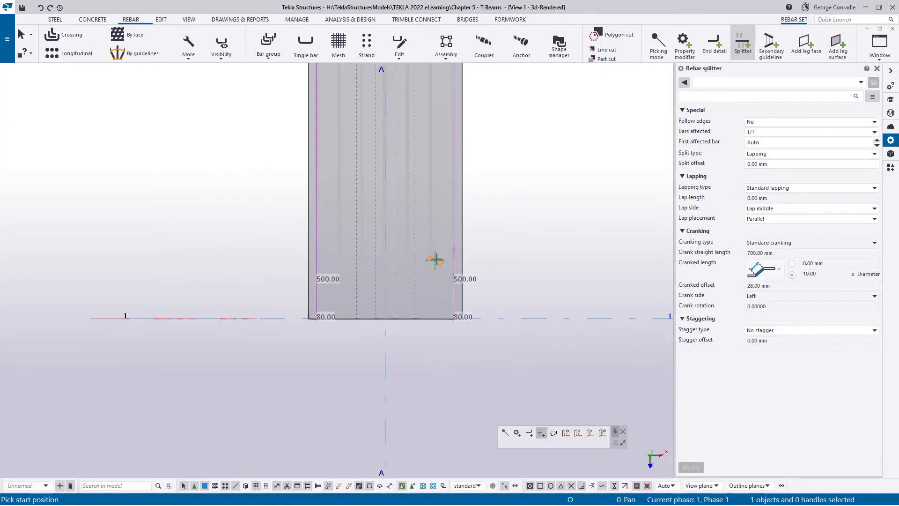
pyautogui.moveTo(460, 199); pyautogui.dragTo(462, 401, button='middle')
pyautogui.moveTo(483, 150); pyautogui.dragTo(488, 394, button='middle')
pyautogui.scroll(4, 470, 221)
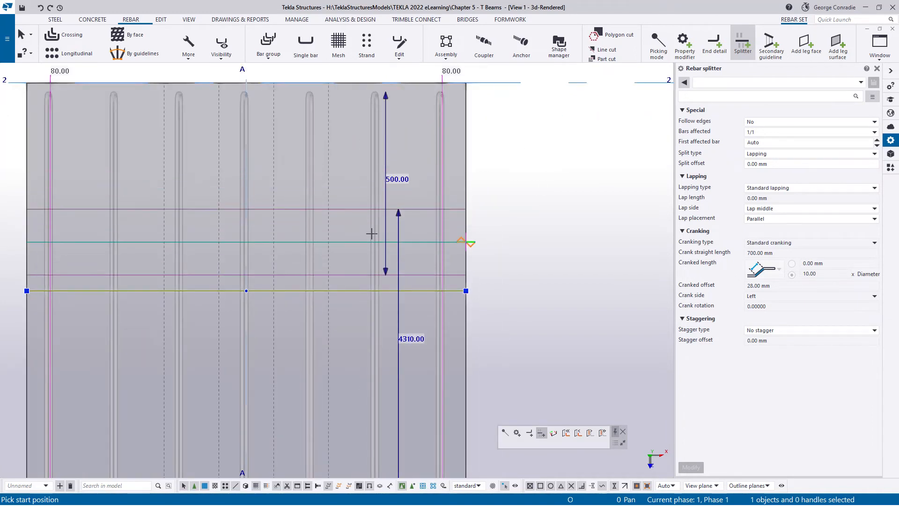
pyautogui.rightClick(512, 236)
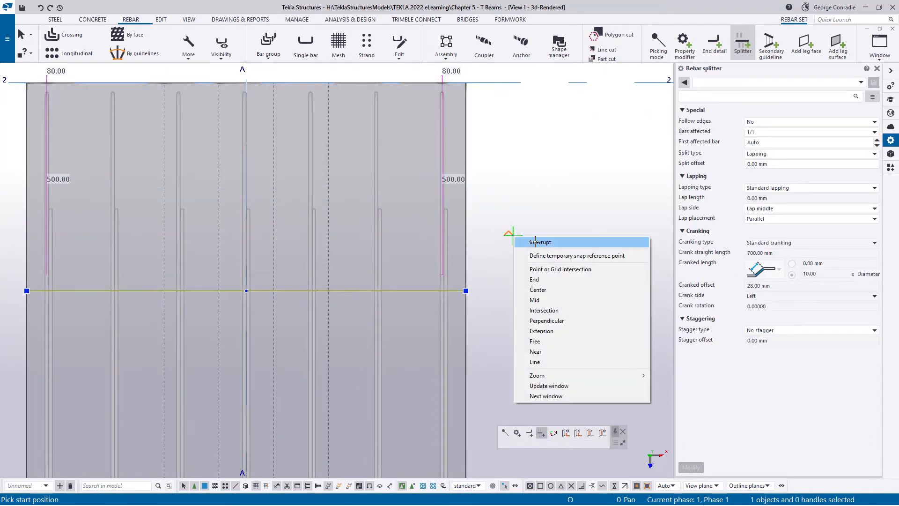
pyautogui.click(534, 242)
# - Examine the split yellow bars from the whole beam down to the flange at Grid 1 in 3D
pyautogui.scroll(-4, 534, 241)
pyautogui.keyDown('ctrl'); pyautogui.moveTo(453, 297); pyautogui.dragTo(386, 195, button='middle'); pyautogui.keyUp('ctrl')
pyautogui.scroll(-10, 388, 204)
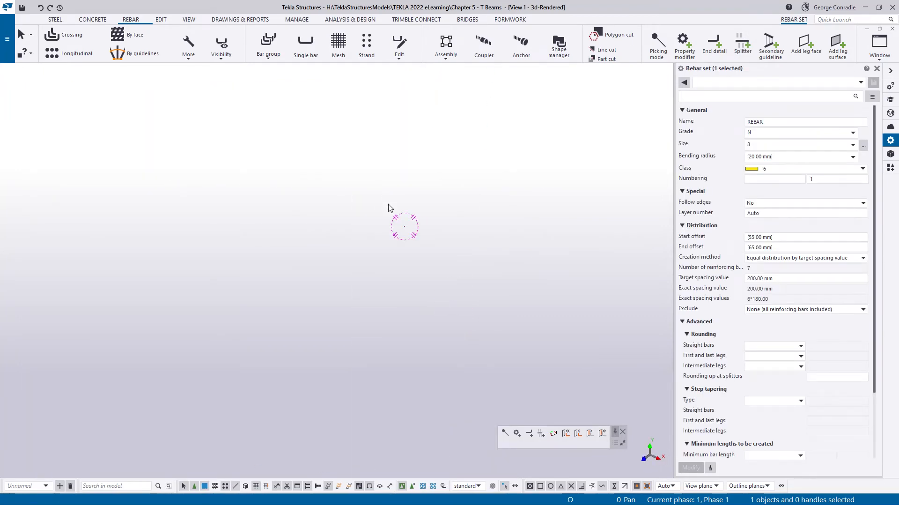
pyautogui.scroll(10, 436, 267)
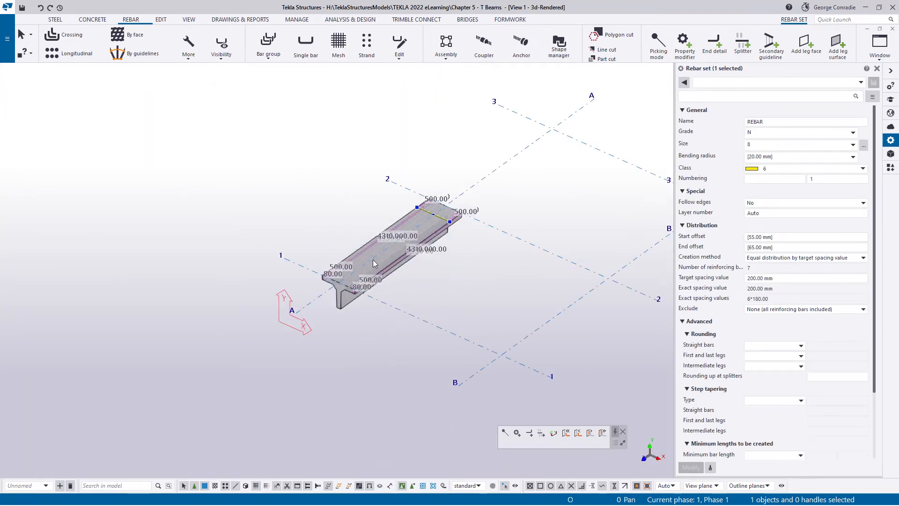
pyautogui.scroll(2, 374, 261)
pyautogui.keyDown('ctrl'); pyautogui.moveTo(377, 267); pyautogui.dragTo(332, 311, button='middle'); pyautogui.keyUp('ctrl')
pyautogui.scroll(2, 328, 323)
pyautogui.moveTo(325, 347); pyautogui.dragTo(309, 309, button='middle')
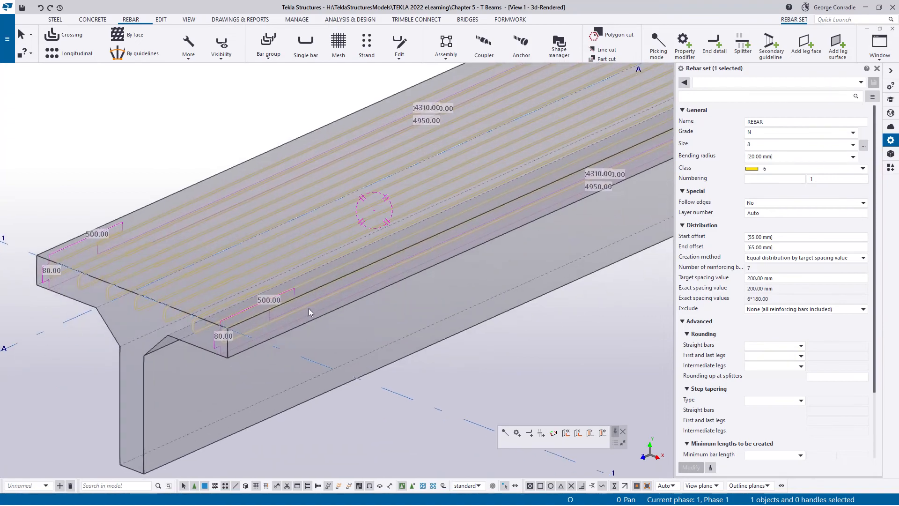
# - Display the splitters of the yellow longitudinal rebar set and select the lapping splitters near both beam ends
pyautogui.click(213, 142)
pyautogui.click(175, 266)
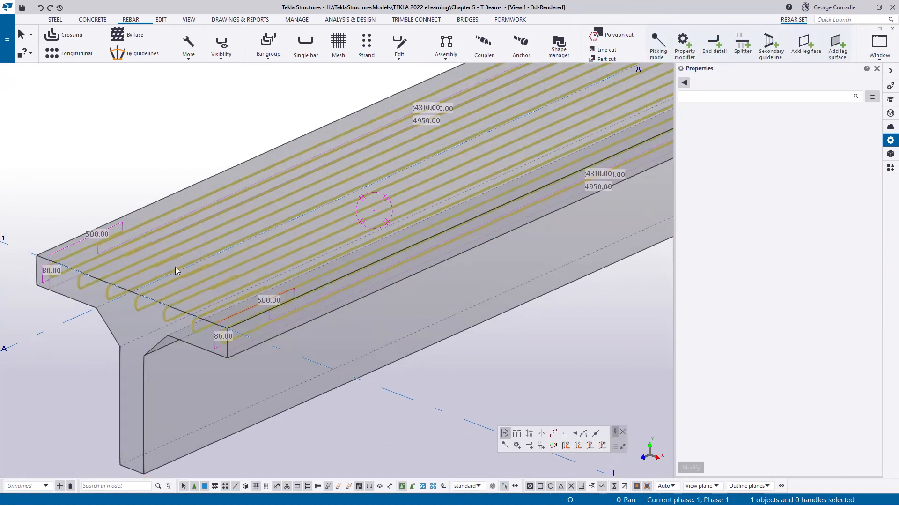
pyautogui.click(221, 44)
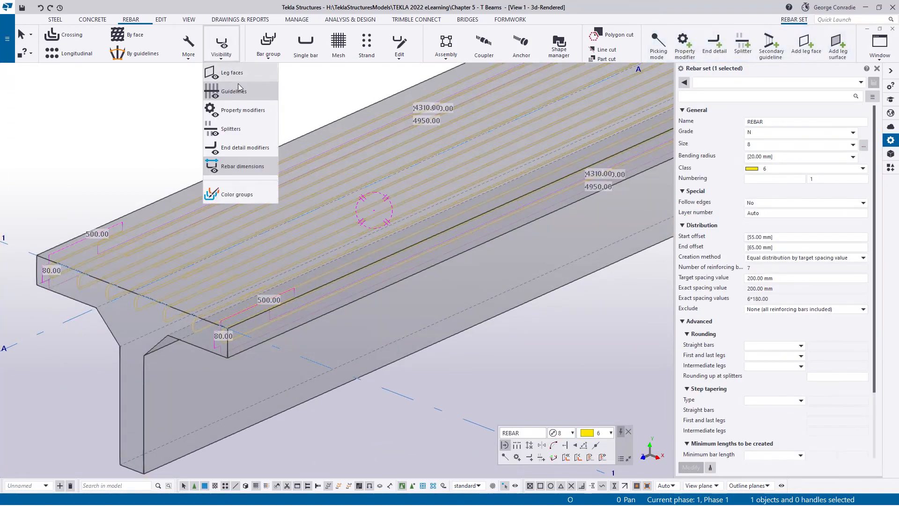
pyautogui.click(248, 135)
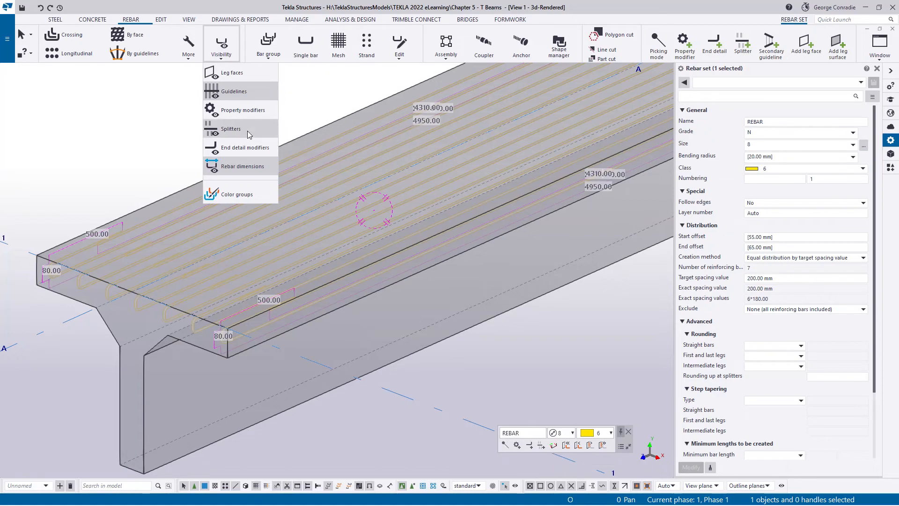
pyautogui.click(239, 282)
pyautogui.scroll(-5, 240, 282)
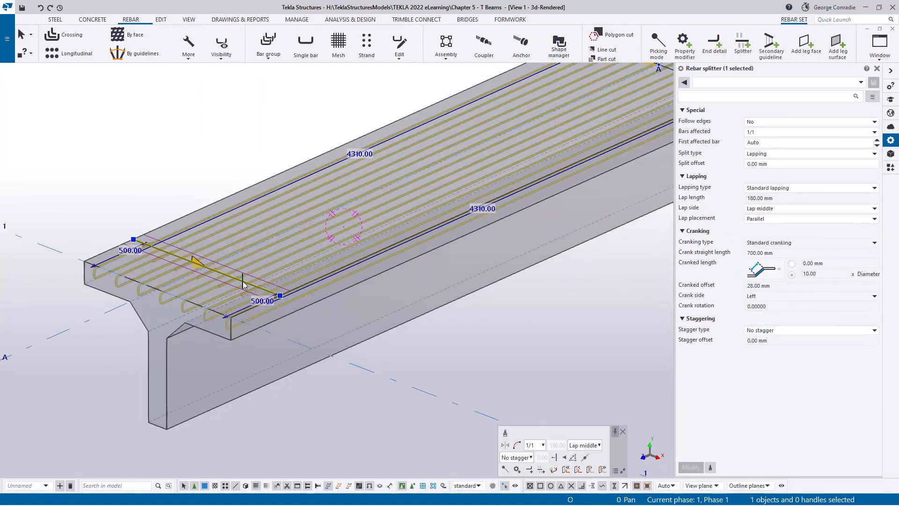
pyautogui.scroll(5, 402, 220)
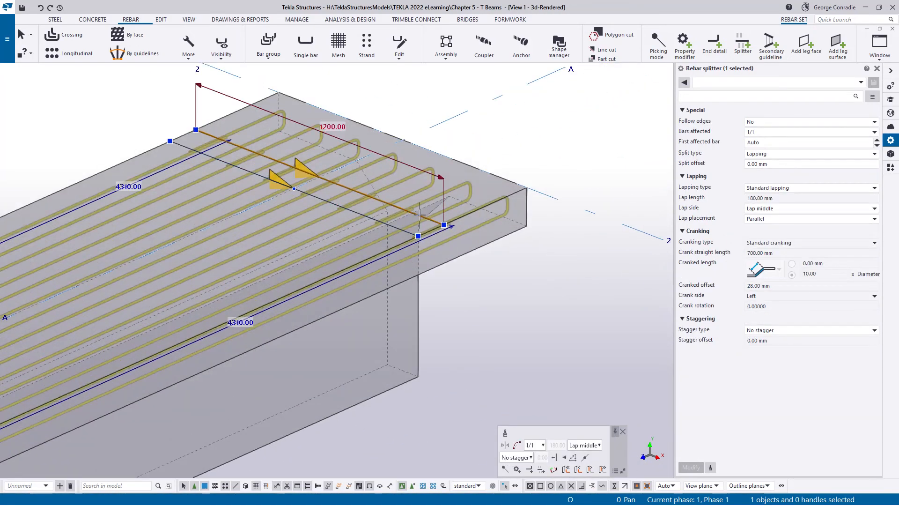
pyautogui.scroll(2, 416, 217)
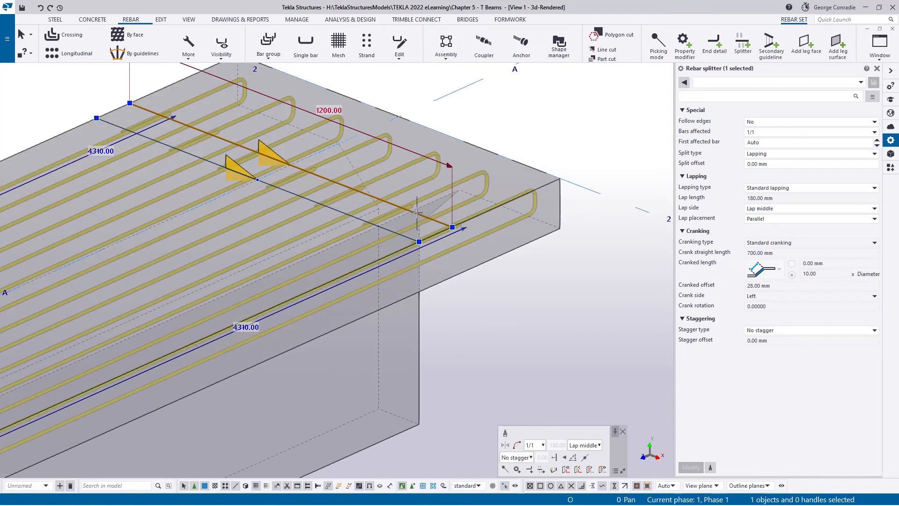
pyautogui.keyDown('ctrl'); pyautogui.click(416, 212); pyautogui.keyUp('ctrl')
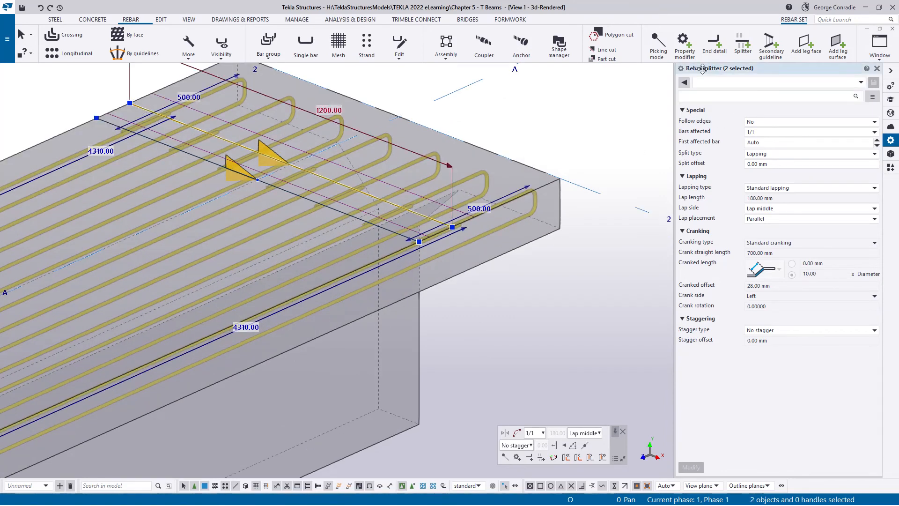
# - Copy the selected splitters linearly by -150 mm in Y, from the flange's top corner to its bottom corner
pyautogui.rightClick(591, 224)
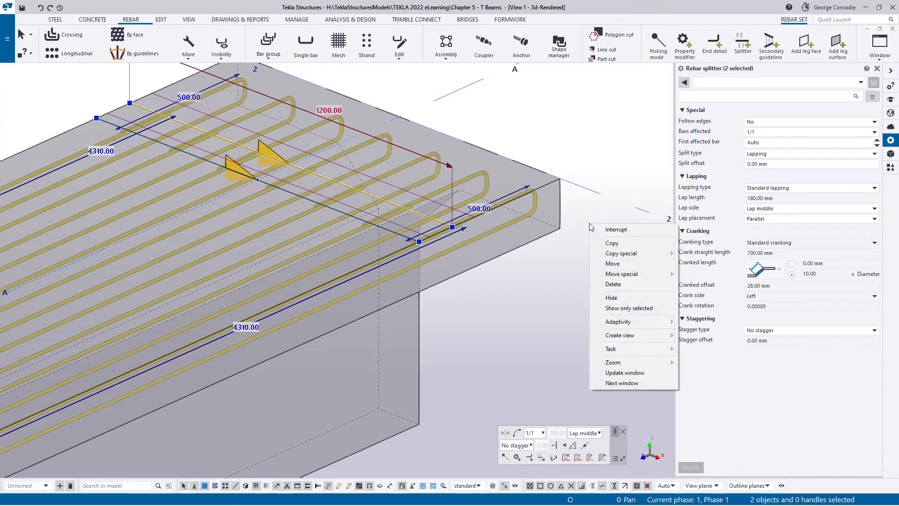
pyautogui.click(702, 254)
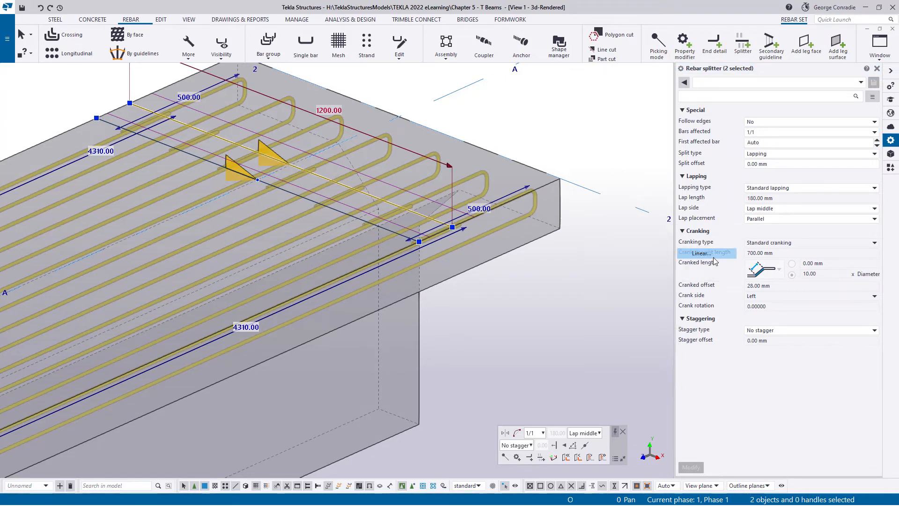
pyautogui.click(560, 178)
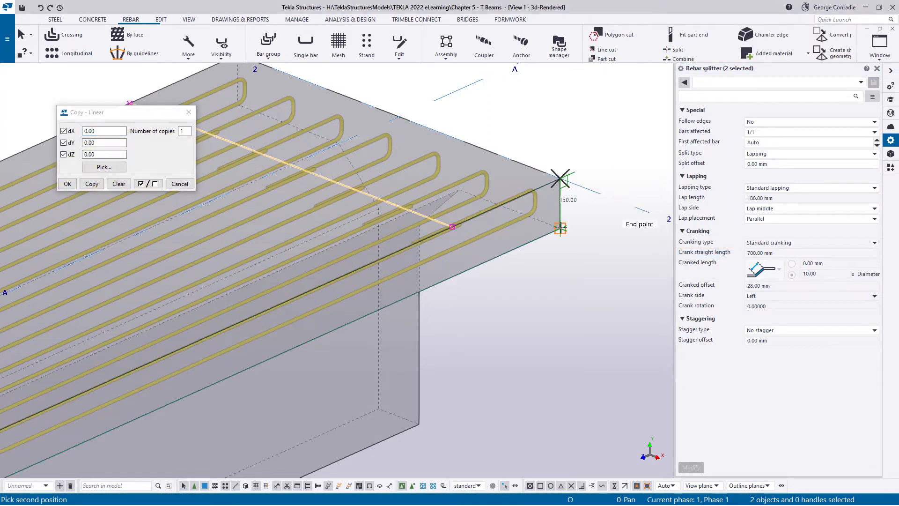
pyautogui.click(561, 229)
pyautogui.click(92, 184)
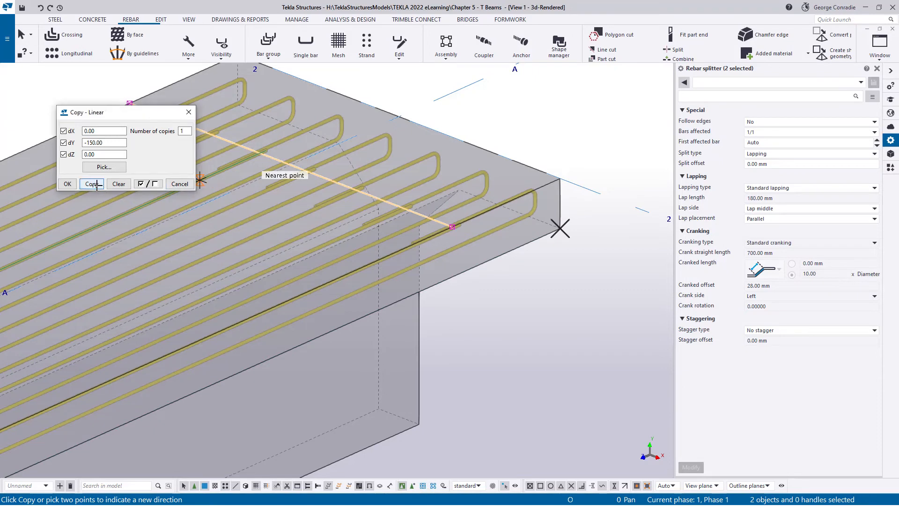
pyautogui.click(179, 184)
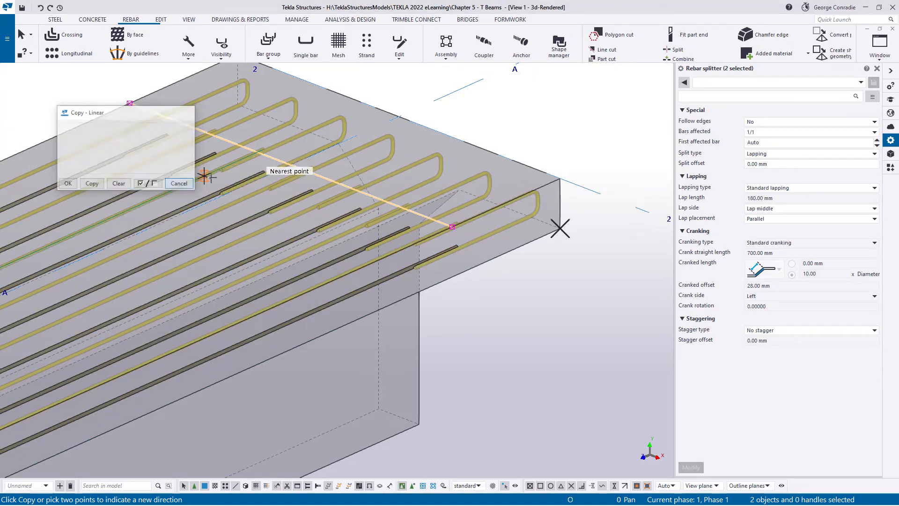
pyautogui.rightClick(557, 104)
pyautogui.click(564, 113)
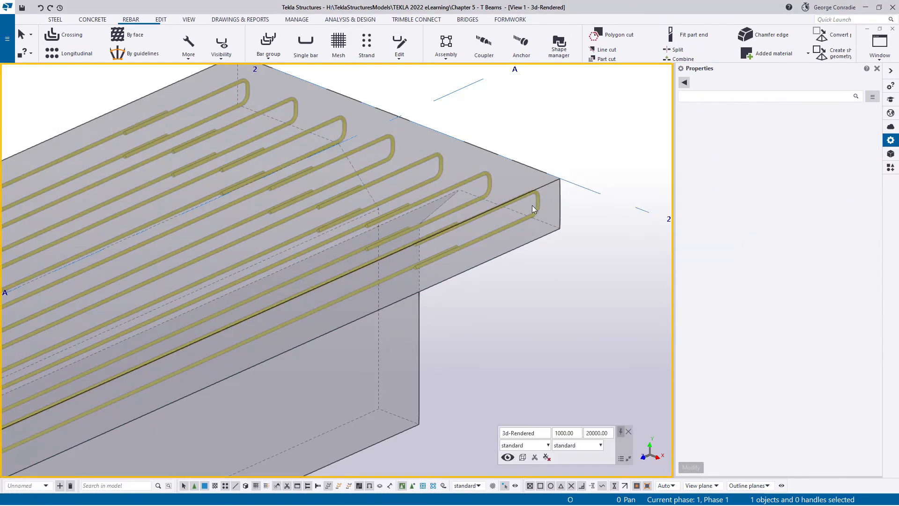
# - Inquire the yellow longitudinal rebar set and read the quantities and lengths in its bending list
pyautogui.click(509, 227)
pyautogui.rightClick(509, 227)
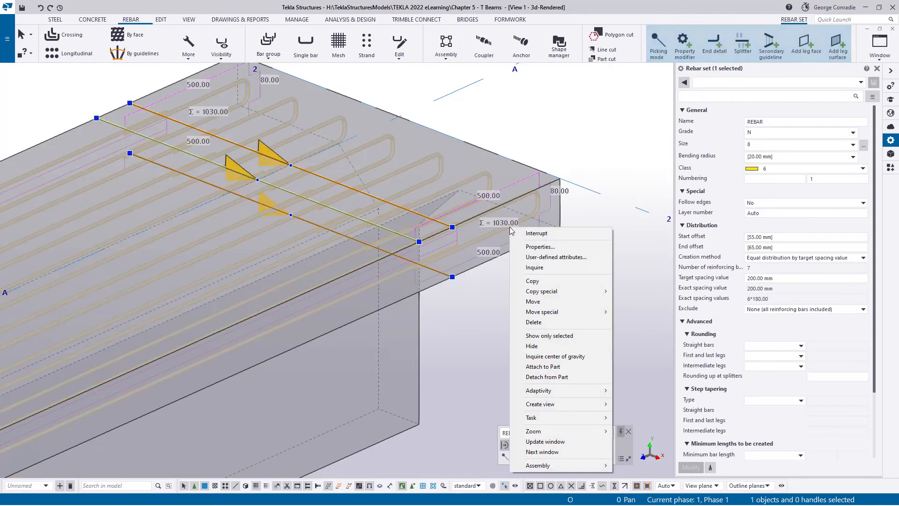
pyautogui.click(534, 267)
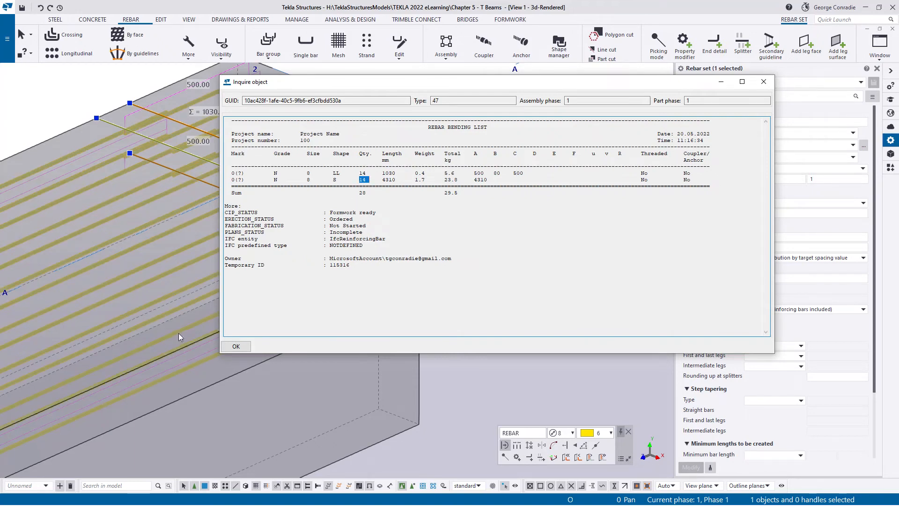
pyautogui.click(763, 84)
pyautogui.click(527, 291)
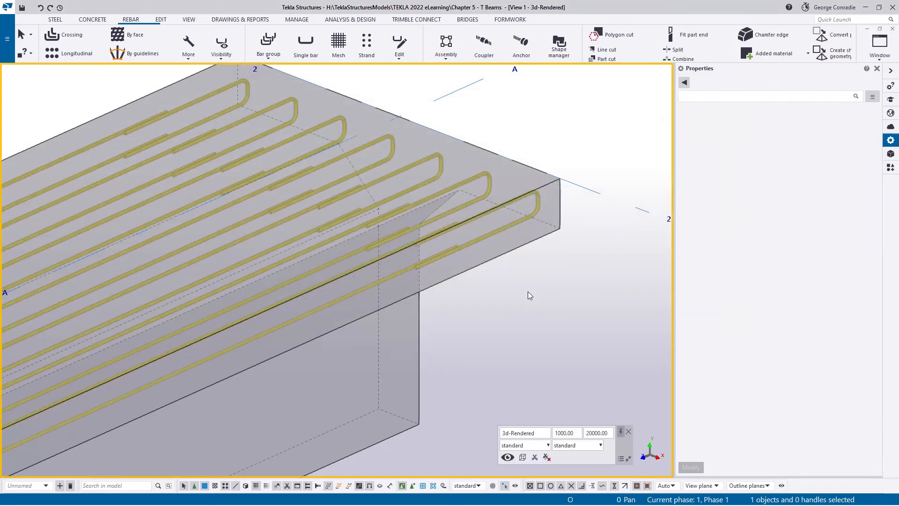
# - Restore the hidden reinforcement in the 3D view and examine how the bars meet at the beam end at Grid 2
pyautogui.scroll(-1, 528, 292)
pyautogui.moveTo(527, 291); pyautogui.dragTo(549, 255, button='middle')
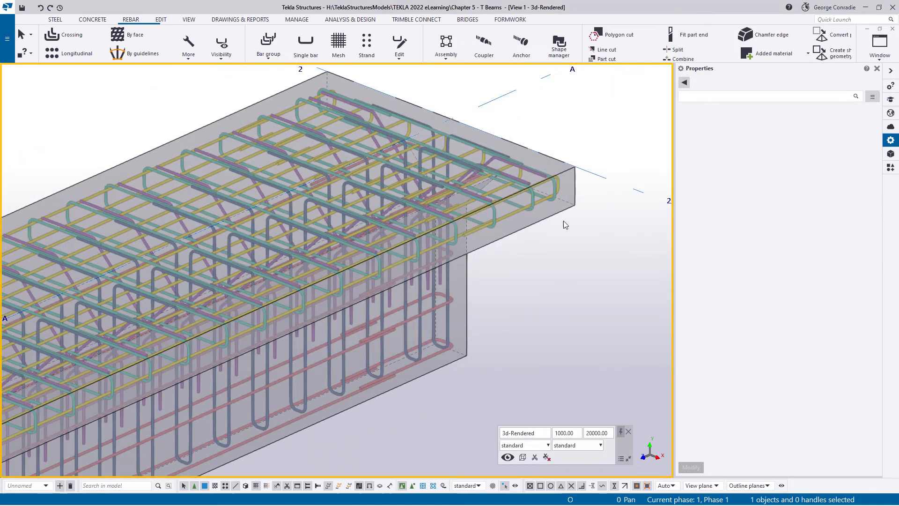
pyautogui.scroll(4, 560, 161)
pyautogui.moveTo(481, 187)
pyautogui.keyDown('ctrl'); pyautogui.mouseDown(button='middle')
pyautogui.moveTo(448, 228)
pyautogui.moveTo(415, 225)
pyautogui.moveTo(421, 202)
pyautogui.moveTo(401, 209)
pyautogui.moveTo(462, 196)
pyautogui.mouseUp(button='middle'); pyautogui.keyUp('ctrl')
pyautogui.keyDown('ctrl'); pyautogui.moveTo(499, 167); pyautogui.dragTo(476, 211, button='middle'); pyautogui.keyUp('ctrl')
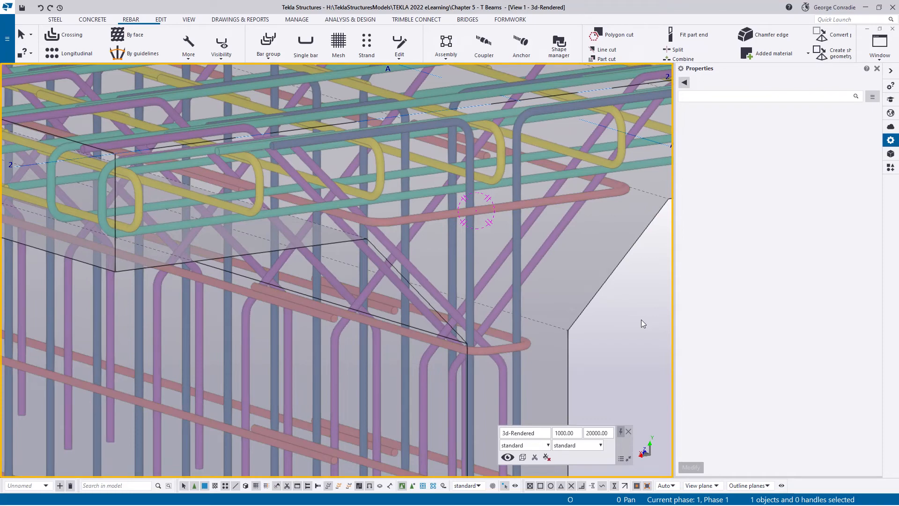
# - Switch to the Grid 1 elevation view and examine the yellow bars across the flange
pyautogui.hotkey('ctrl', 'p')
pyautogui.hotkey('ctrl', 'Tab')
pyautogui.hotkey('ctrl', 'p')
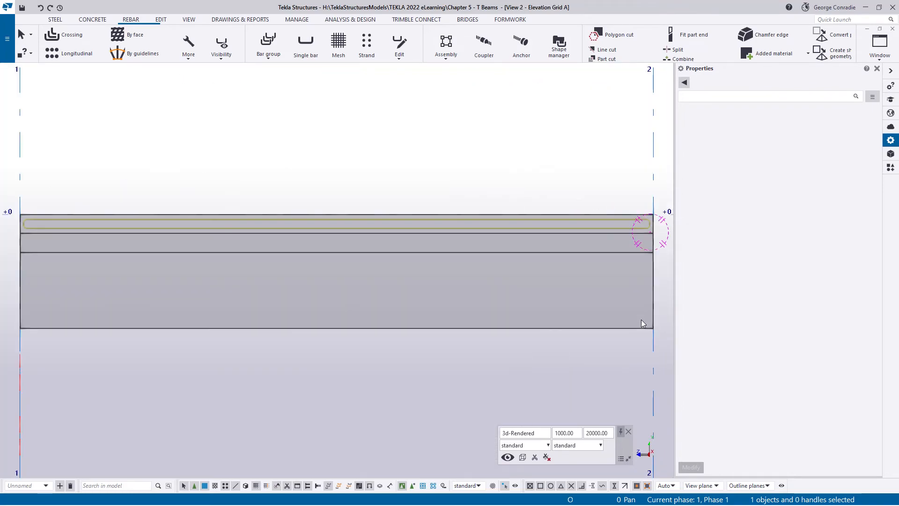
pyautogui.hotkey('ctrl', 'Tab')
pyautogui.hotkey('ctrl', 'p')
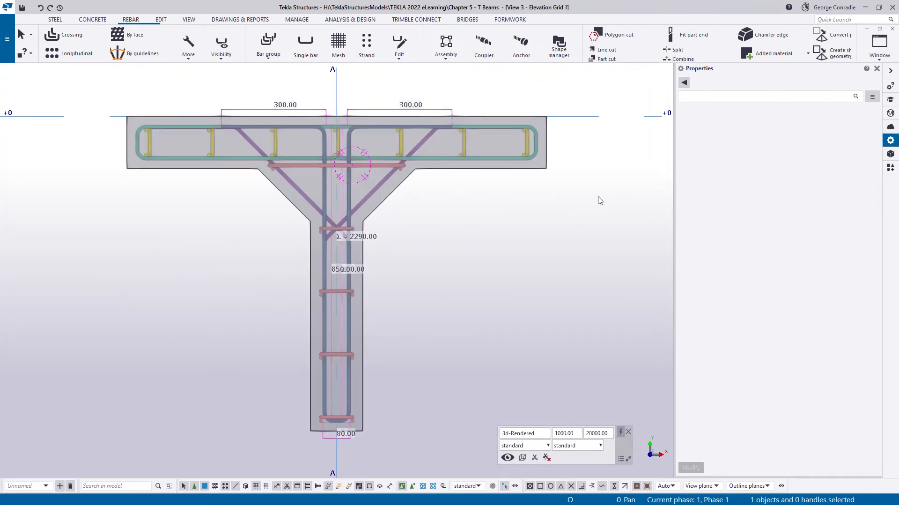
pyautogui.moveTo(449, 241); pyautogui.dragTo(460, 263, button='middle')
pyautogui.scroll(3, 386, 188)
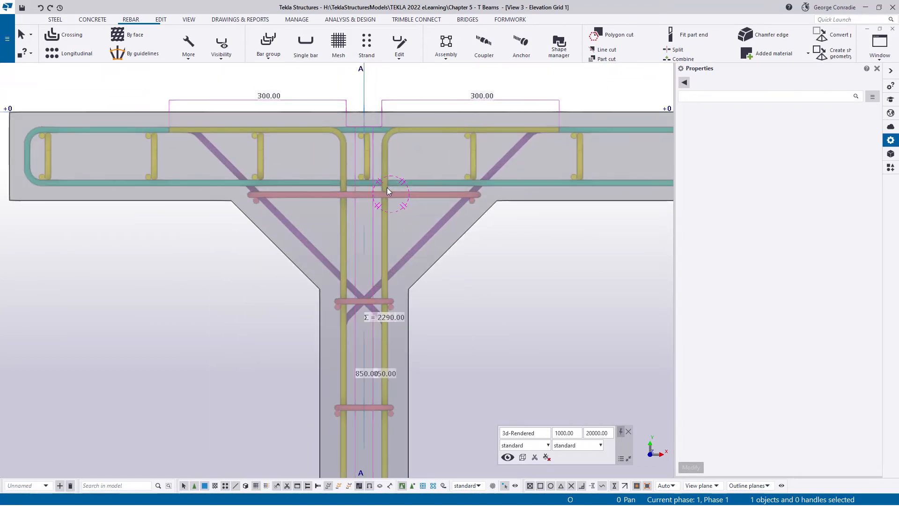
pyautogui.moveTo(428, 181); pyautogui.dragTo(393, 215, button='middle')
pyautogui.scroll(2, 473, 201)
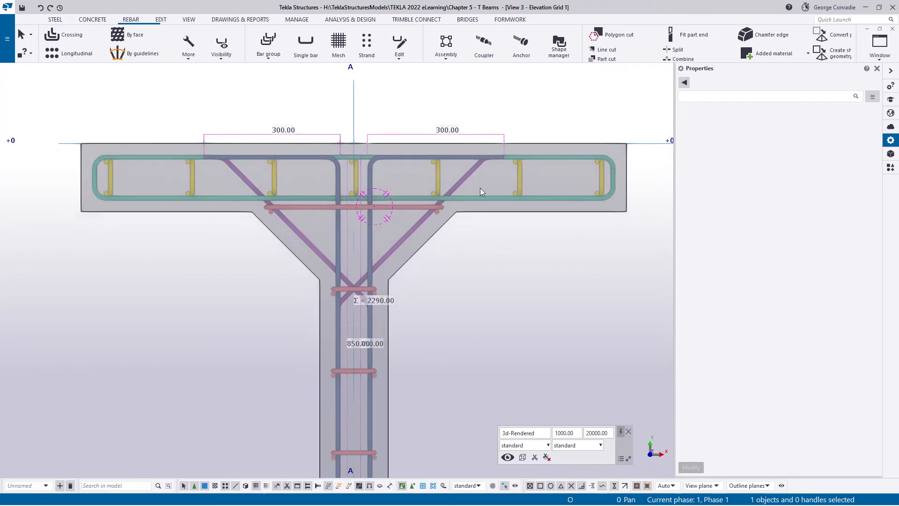
# - Set the yellow rebar set to equal distribution by number of reinforcing bars, with 8 bars
pyautogui.click(524, 176)
pyautogui.scroll(-2, 524, 177)
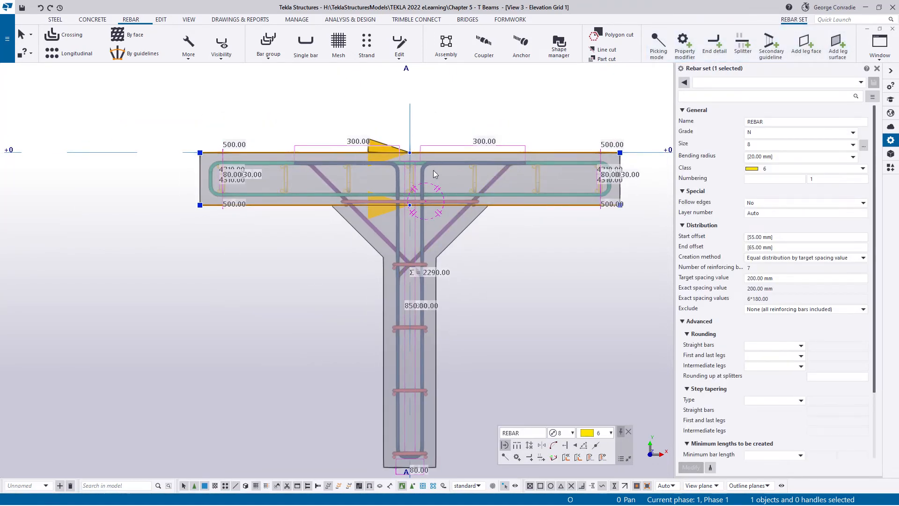
pyautogui.scroll(1, 506, 186)
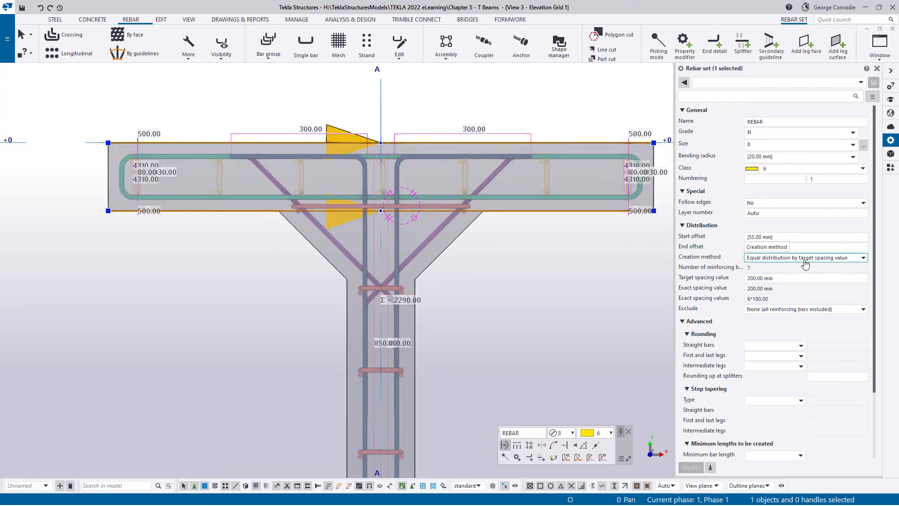
pyautogui.click(805, 259)
pyautogui.click(805, 267)
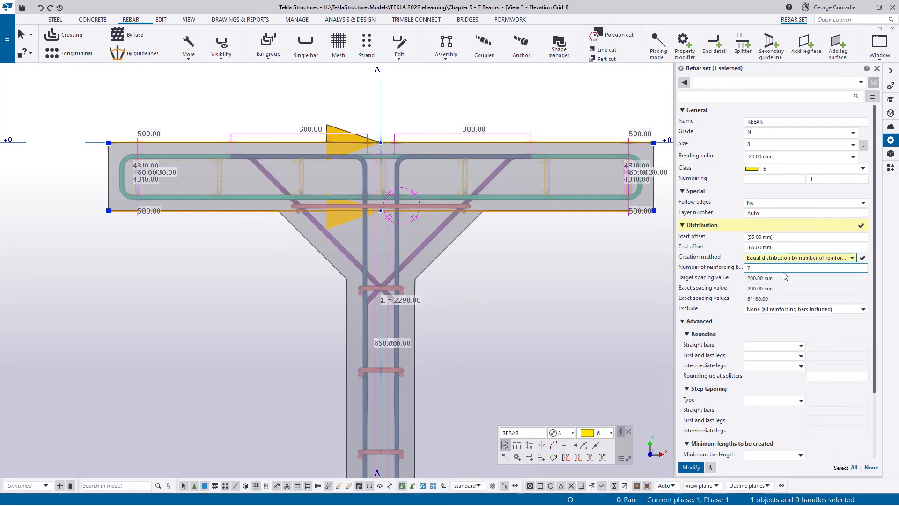
pyautogui.click(762, 268)
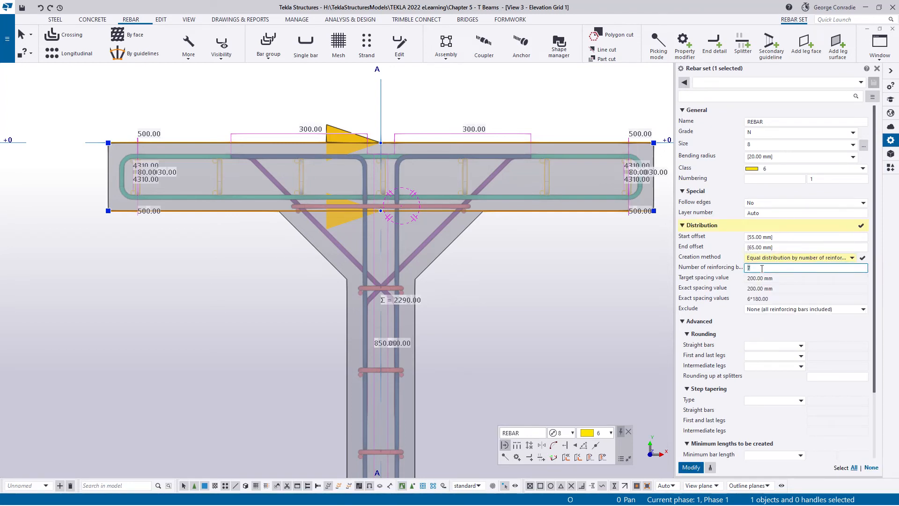
pyautogui.write('8')
pyautogui.press('Return')
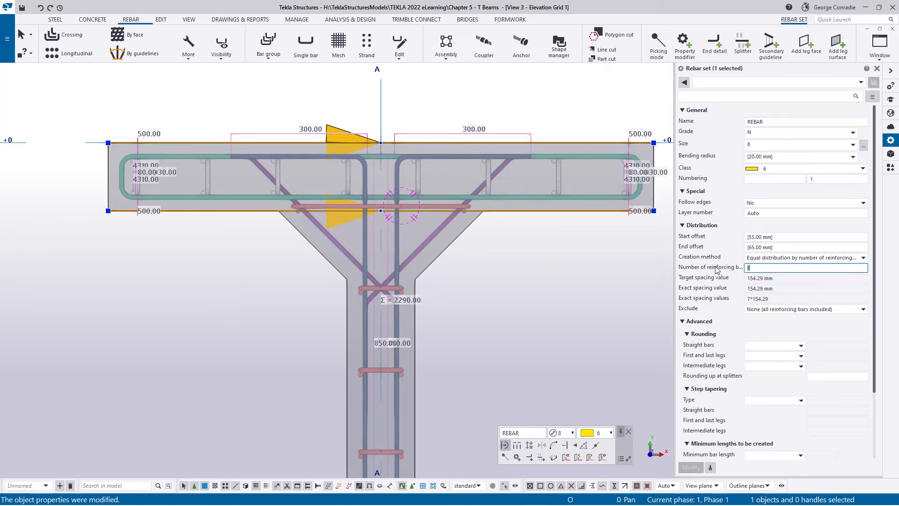
# - Set the yellow flange rebar set's number of reinforcing bars to 10
pyautogui.write('10')
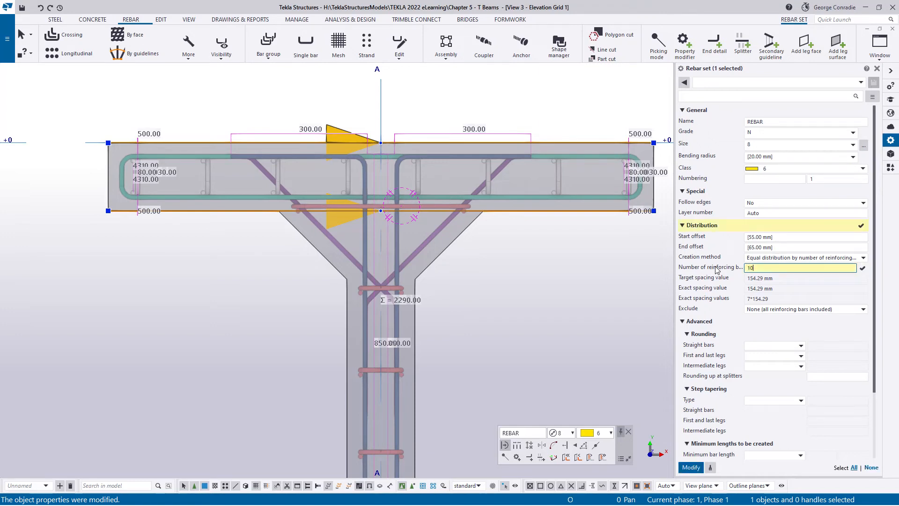
pyautogui.press('Return')
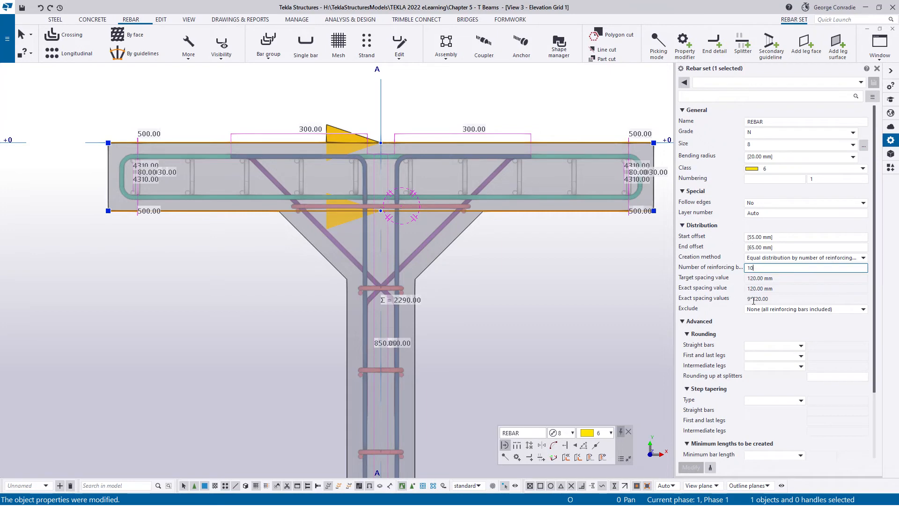
pyautogui.click(527, 236)
pyautogui.scroll(3, 556, 183)
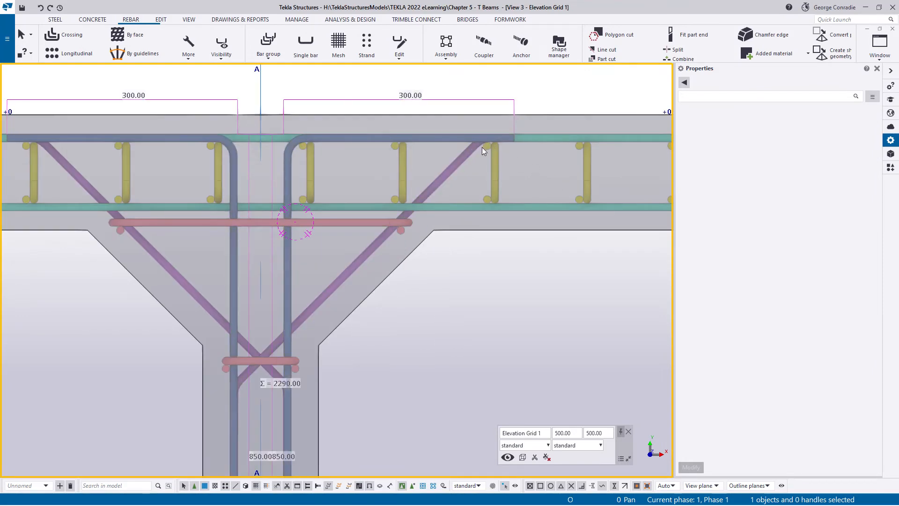
pyautogui.scroll(-1, 313, 146)
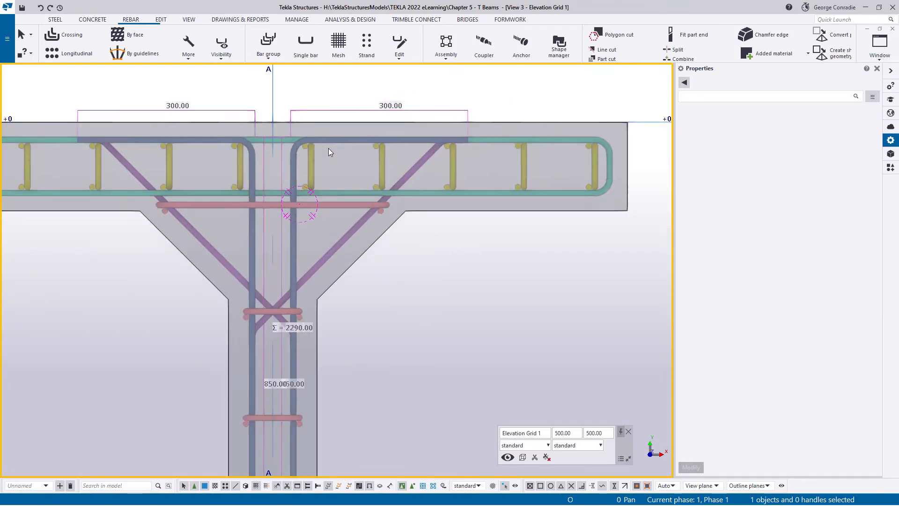
# - Set the red web rebar set to equal distribution by number of reinforcing bars, with 6 bars
pyautogui.scroll(-1, 328, 148)
pyautogui.moveTo(352, 198); pyautogui.dragTo(377, 106, button='middle')
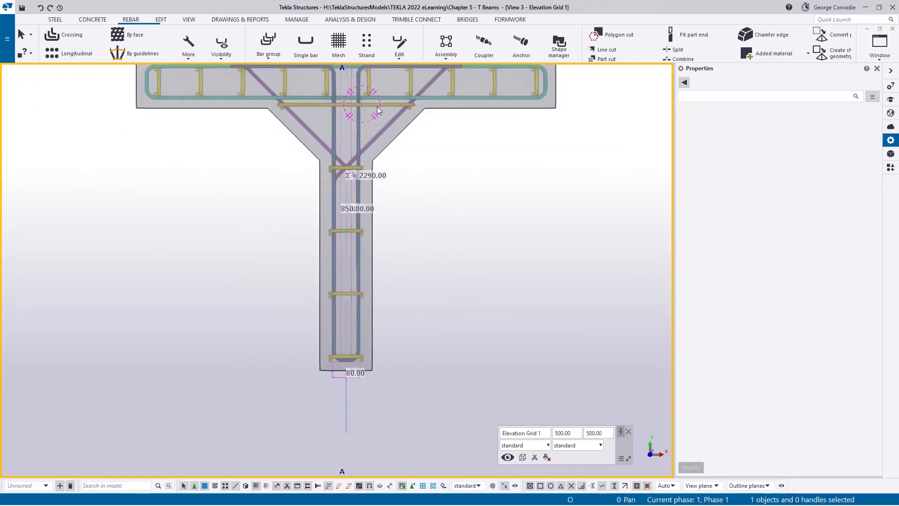
pyautogui.scroll(2, 377, 106)
pyautogui.scroll(-1, 381, 122)
pyautogui.click(382, 119)
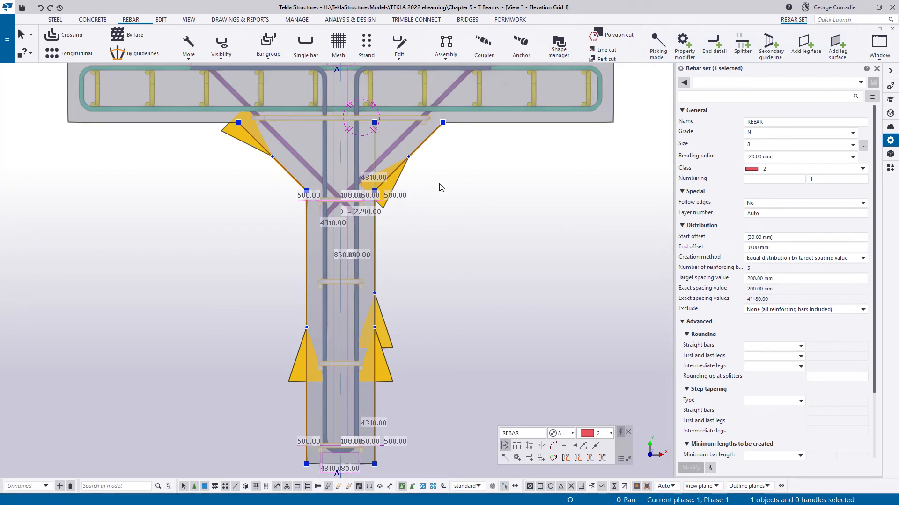
pyautogui.click(785, 264)
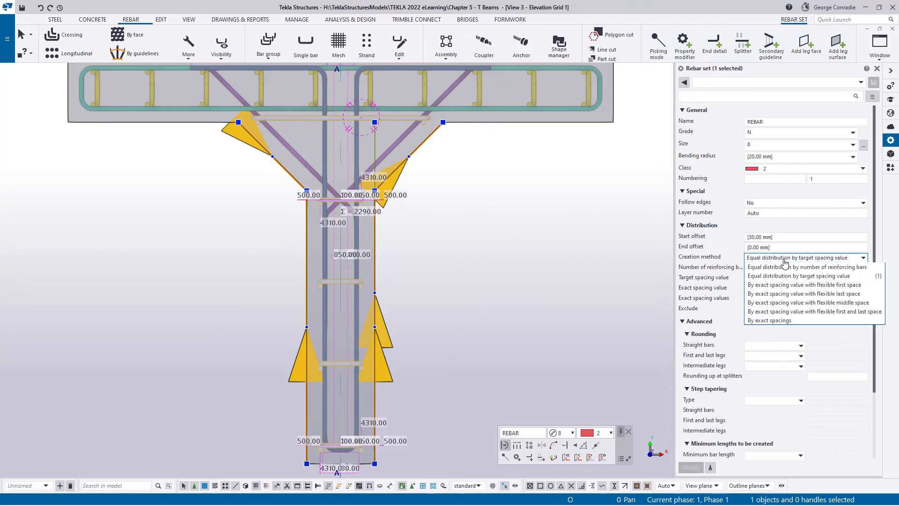
pyautogui.click(761, 269)
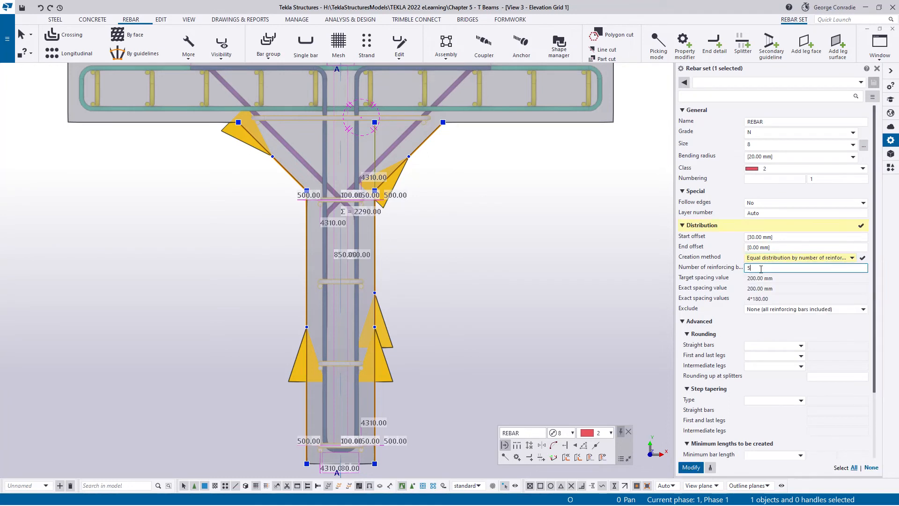
pyautogui.write('6')
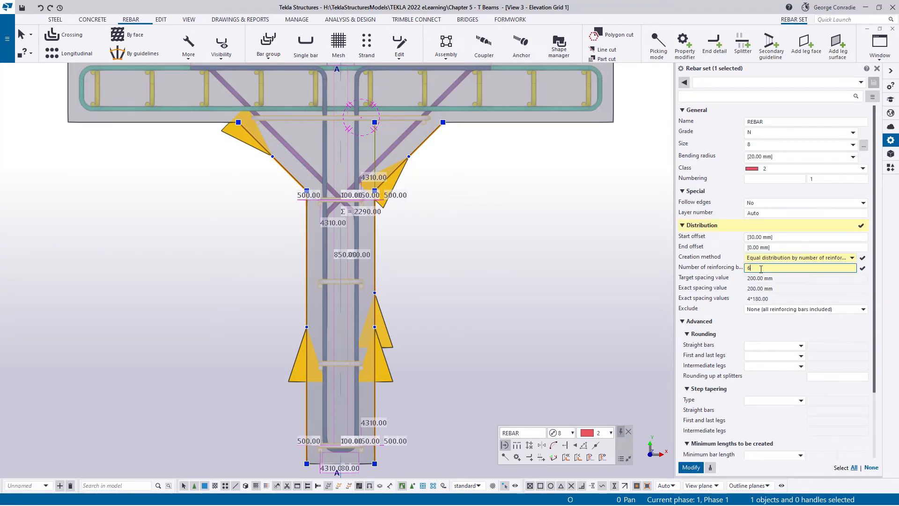
pyautogui.press('Return')
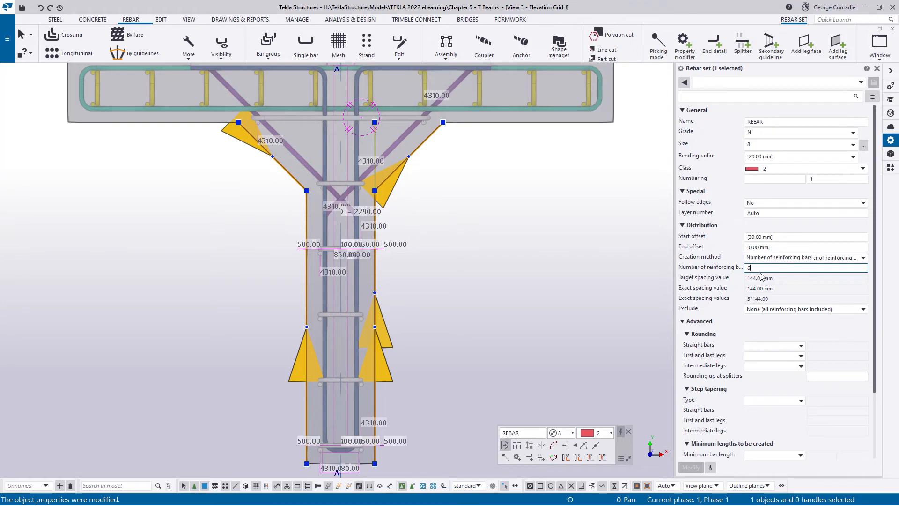
# - Set the red web rebar set's number of reinforcing bars to 5
pyautogui.press('BackSpace')
pyautogui.write('5')
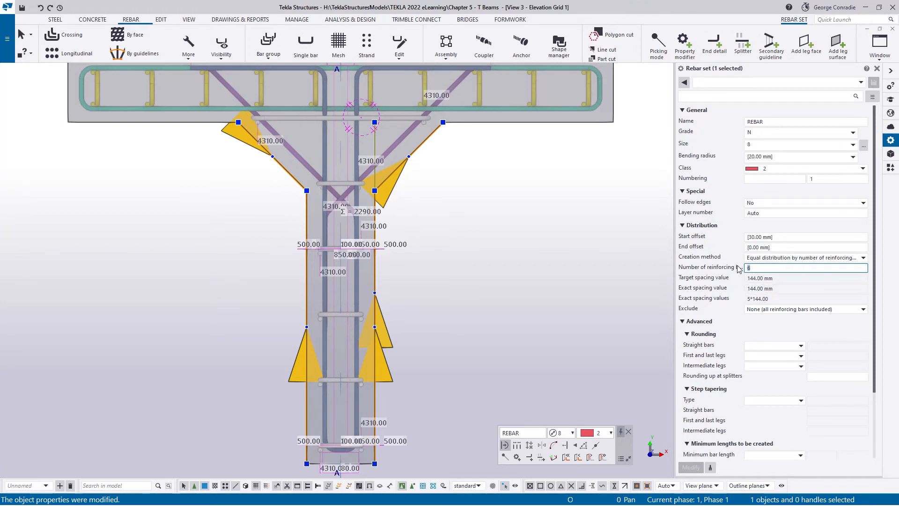
pyautogui.press('Return')
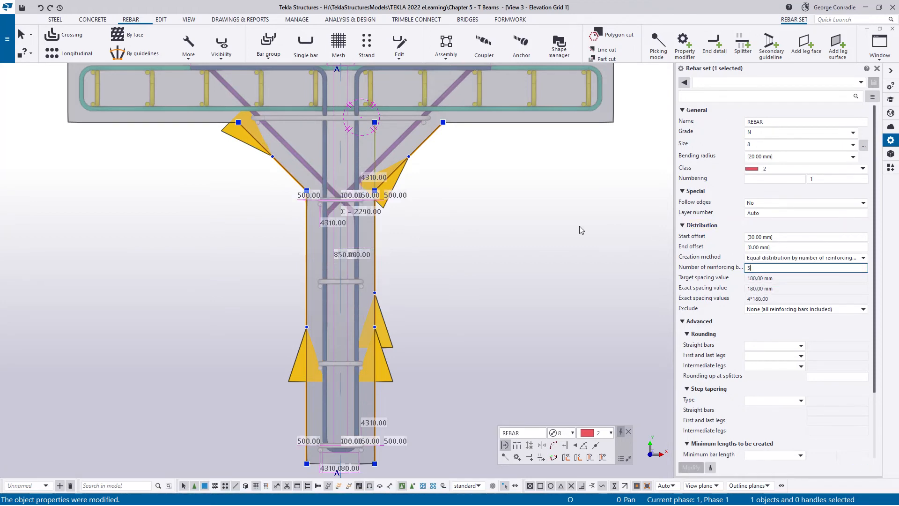
pyautogui.moveTo(549, 267); pyautogui.dragTo(561, 213, button='middle')
pyautogui.click(474, 307)
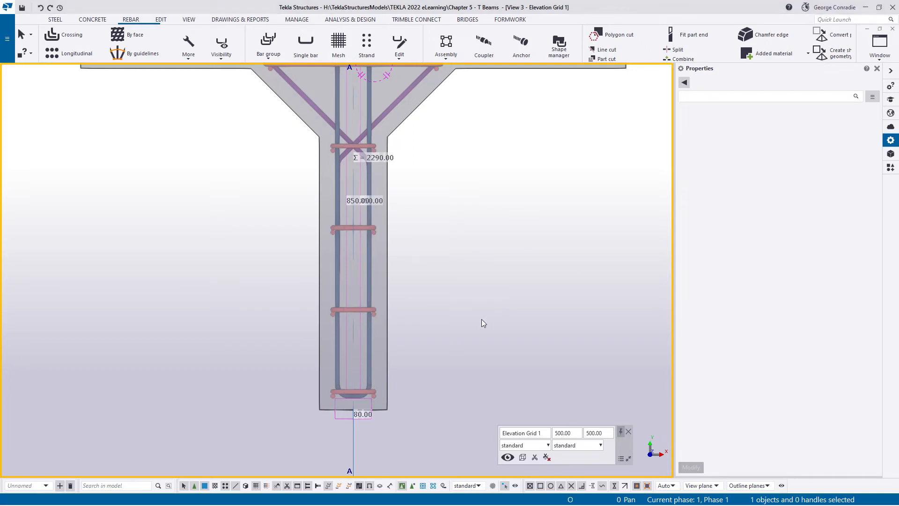
# - Set the red web rebar set's distribution start offset to 50 mm
pyautogui.scroll(5, 419, 350)
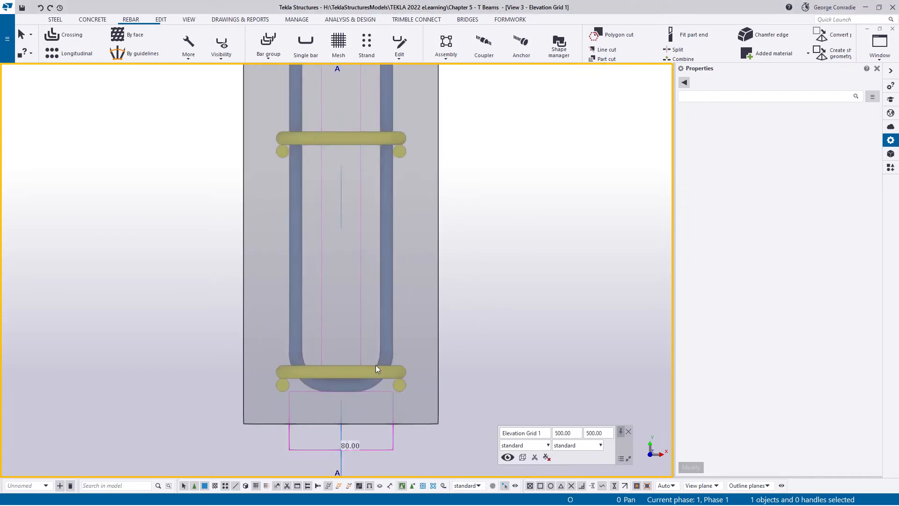
pyautogui.click(394, 372)
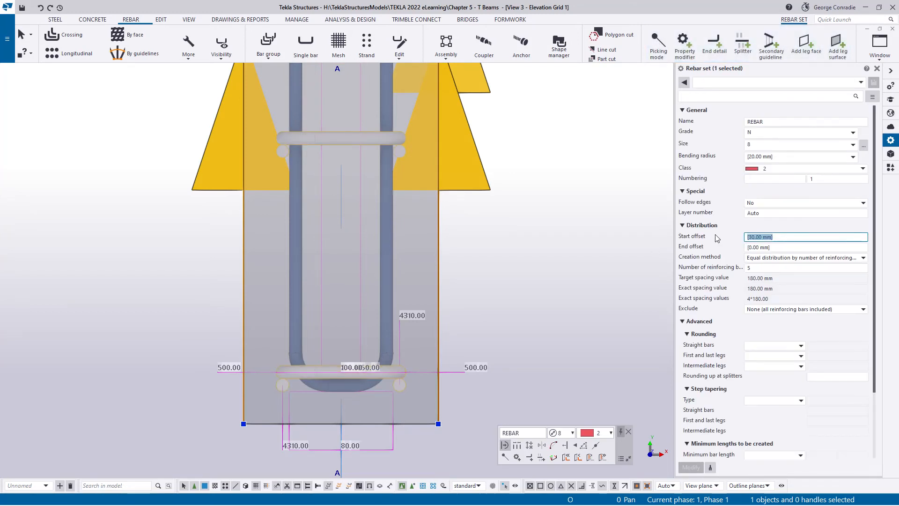
pyautogui.write('50')
pyautogui.press('Return')
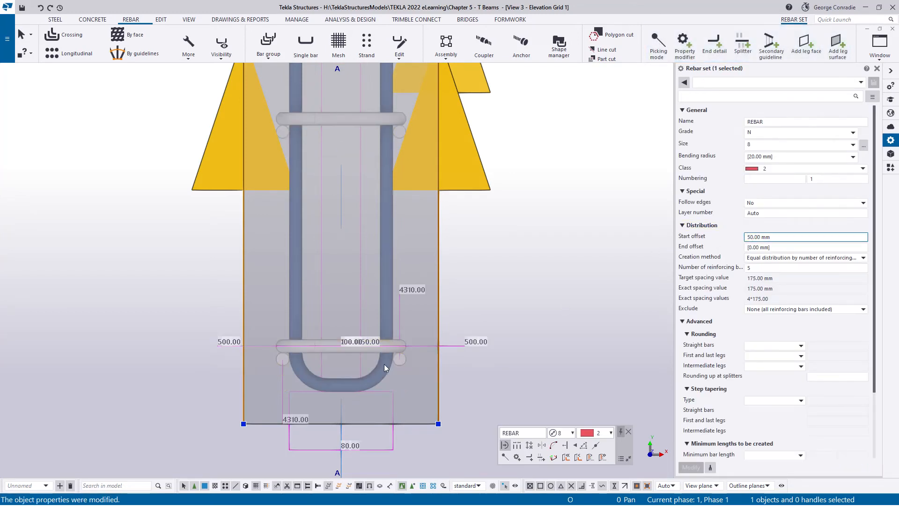
# - Set the red web rebar set's distribution end offset to 25 mm and check the bars along the web
pyautogui.scroll(-3, 396, 360)
pyautogui.moveTo(445, 194); pyautogui.dragTo(459, 352, button='middle')
pyautogui.scroll(4, 437, 152)
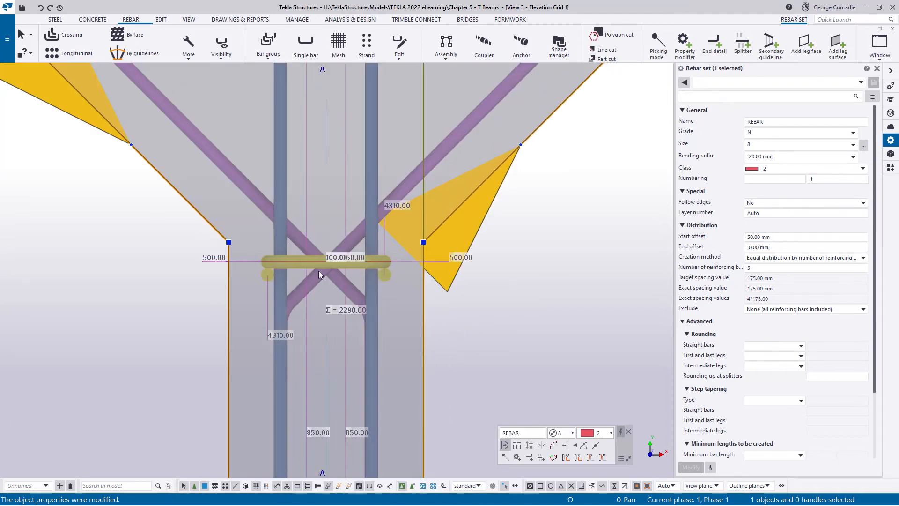
pyautogui.scroll(-2, 323, 265)
pyautogui.moveTo(323, 266); pyautogui.dragTo(323, 301, button='middle')
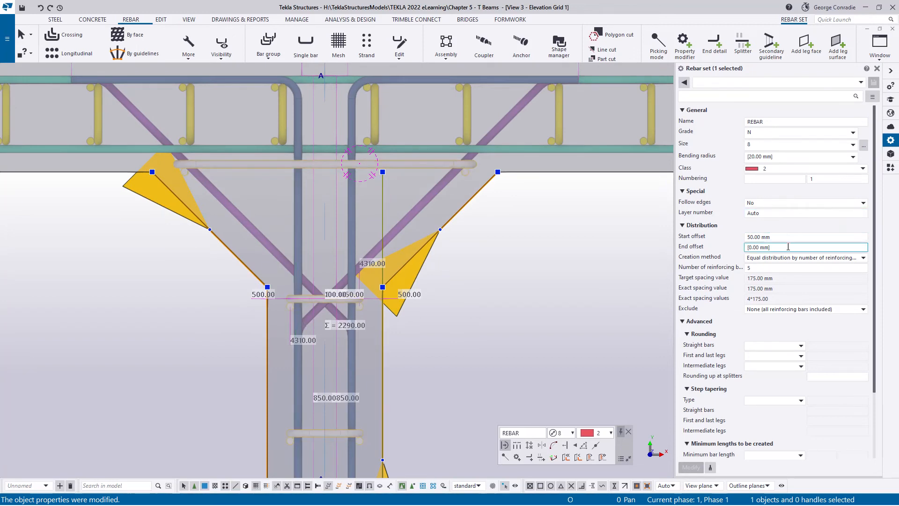
pyautogui.moveTo(790, 248); pyautogui.dragTo(746, 252)
pyautogui.write('2')
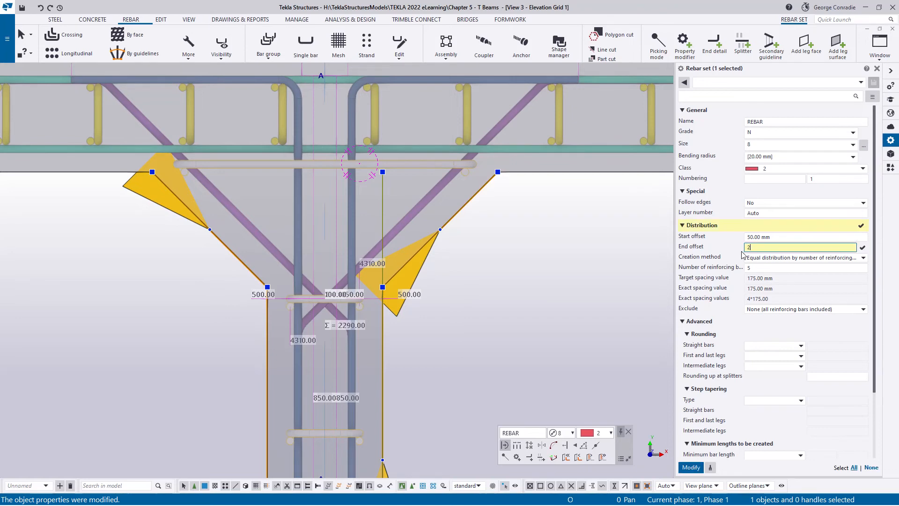
pyautogui.write('5')
pyautogui.press('Return')
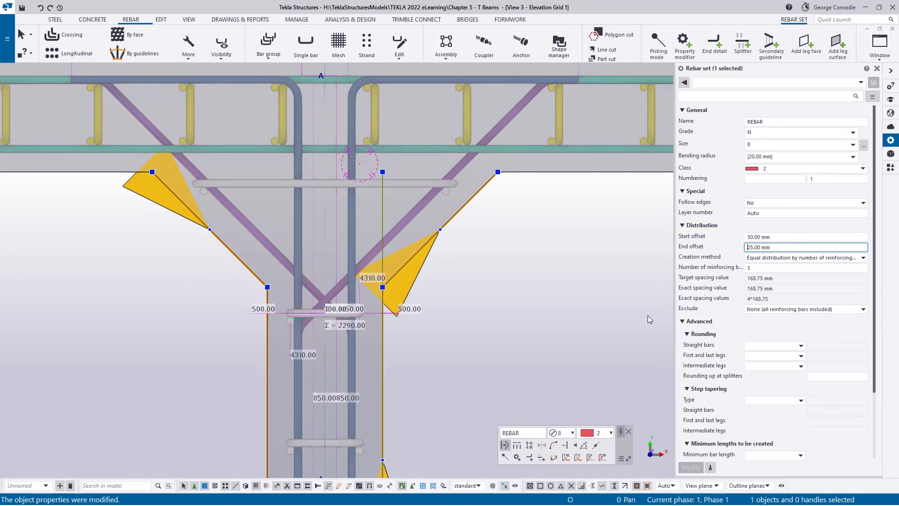
pyautogui.scroll(-1, 524, 249)
pyautogui.moveTo(497, 351); pyautogui.dragTo(488, 227, button='middle')
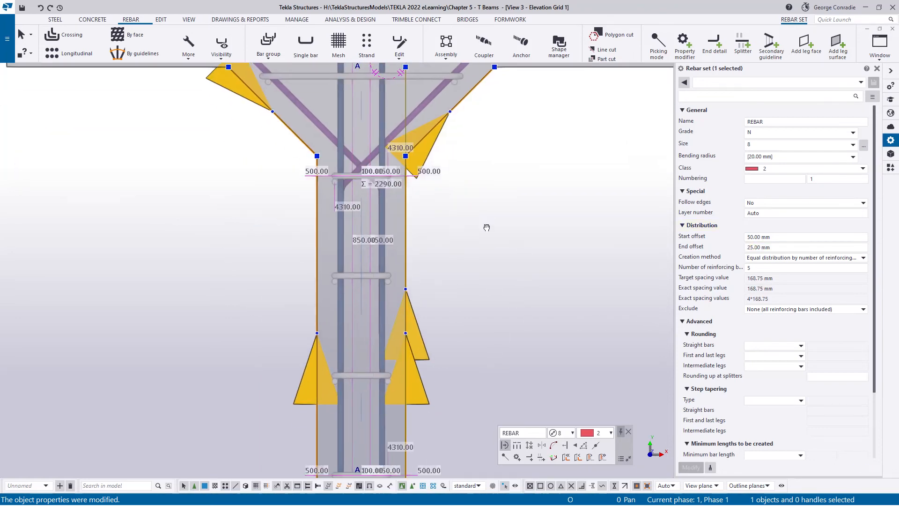
pyautogui.scroll(-3, 485, 231)
pyautogui.click(501, 263)
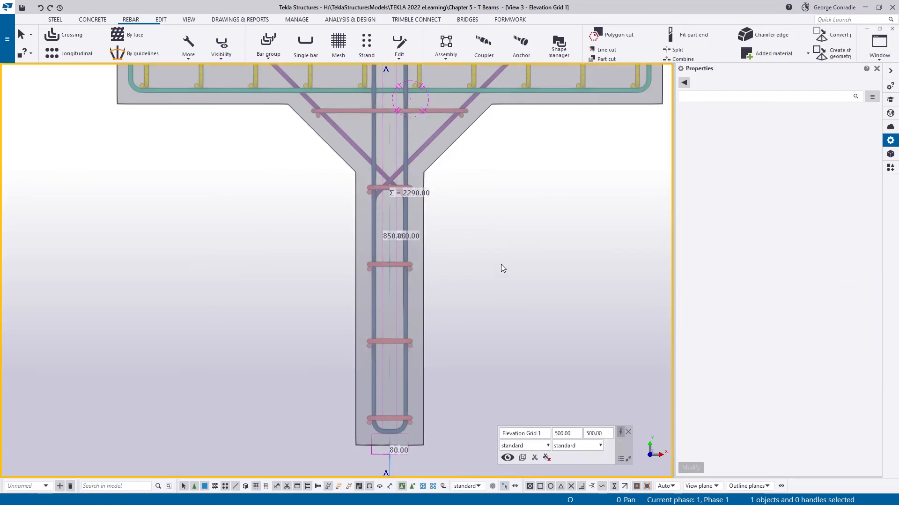
pyautogui.moveTo(502, 263); pyautogui.dragTo(405, 267, button='middle')
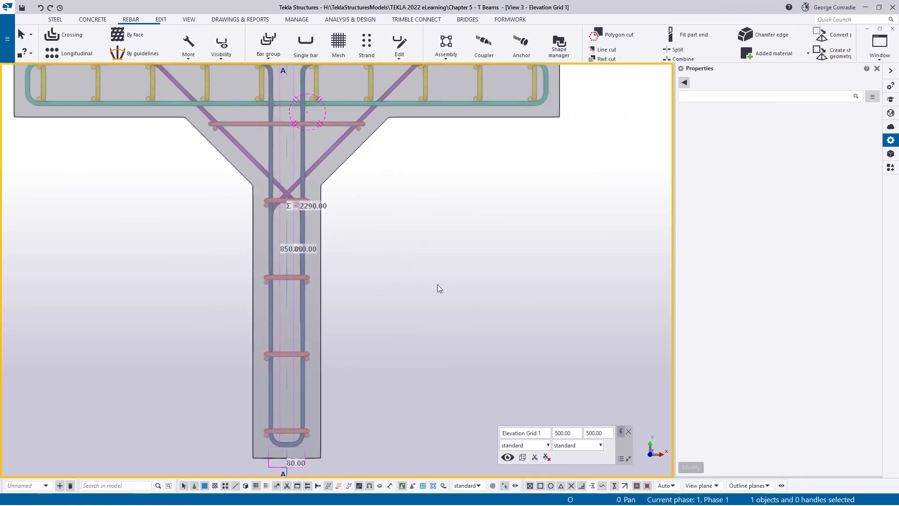
# - Switch to the 3D-rendered view in 3D orientation and set its projection to Perspective
pyautogui.hotkey('ctrl', 'Tab')
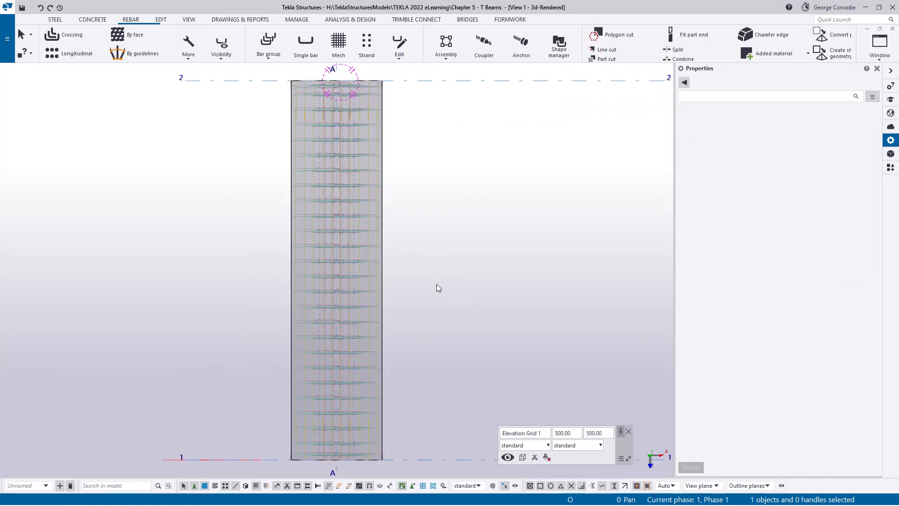
pyautogui.hotkey('ctrl', 'p')
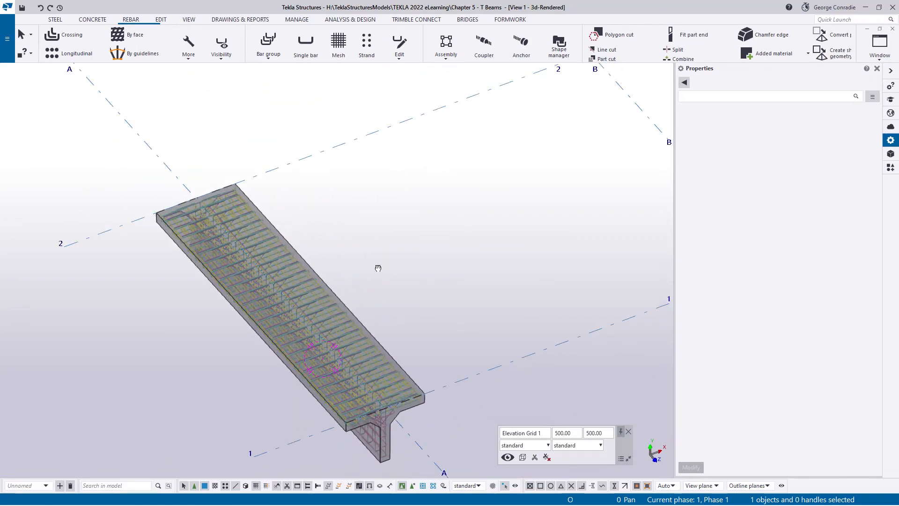
pyautogui.scroll(10, 377, 384)
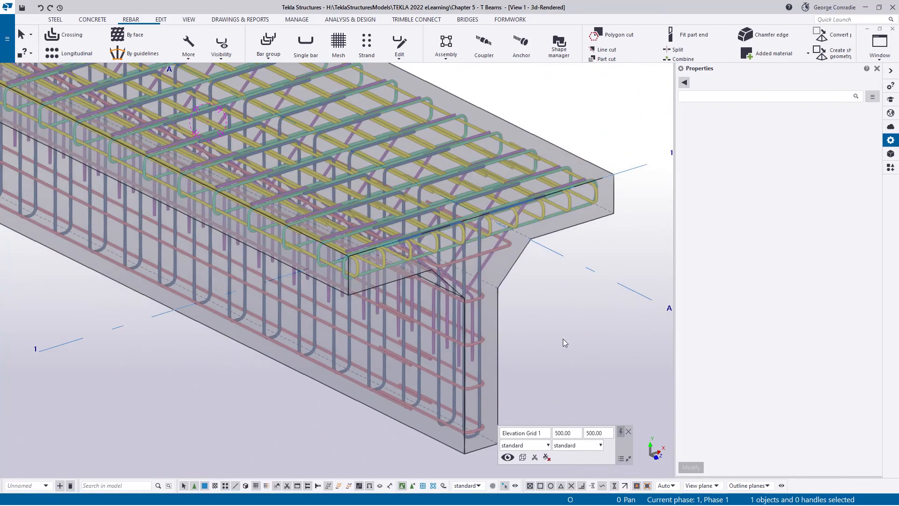
pyautogui.doubleClick(566, 343)
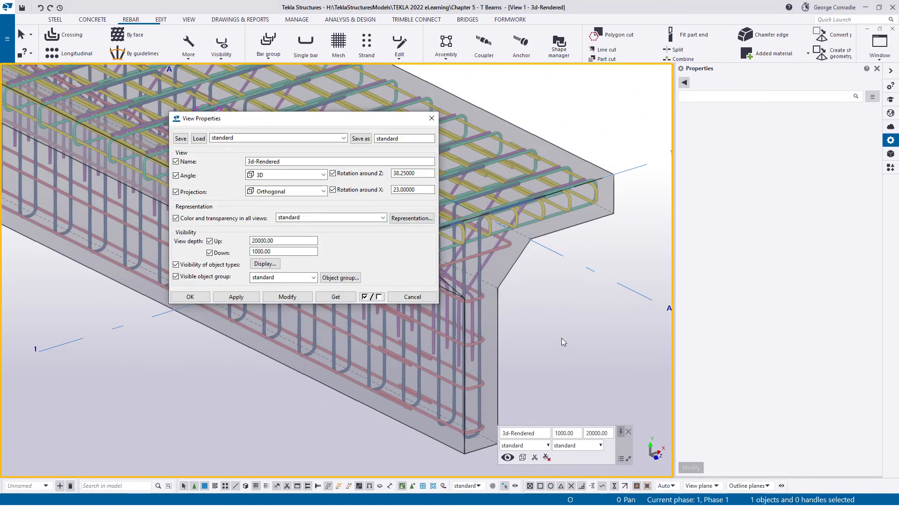
pyautogui.click(285, 191)
pyautogui.click(269, 211)
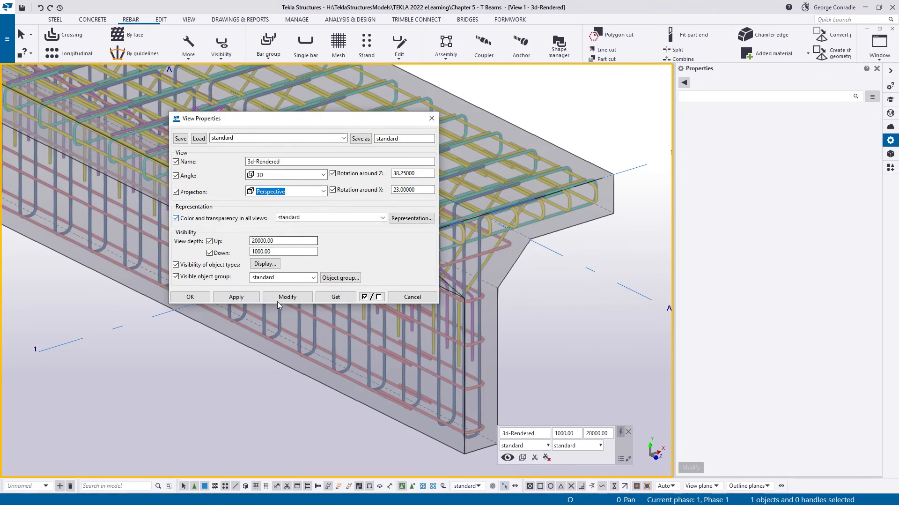
pyautogui.click(282, 297)
pyautogui.click(190, 296)
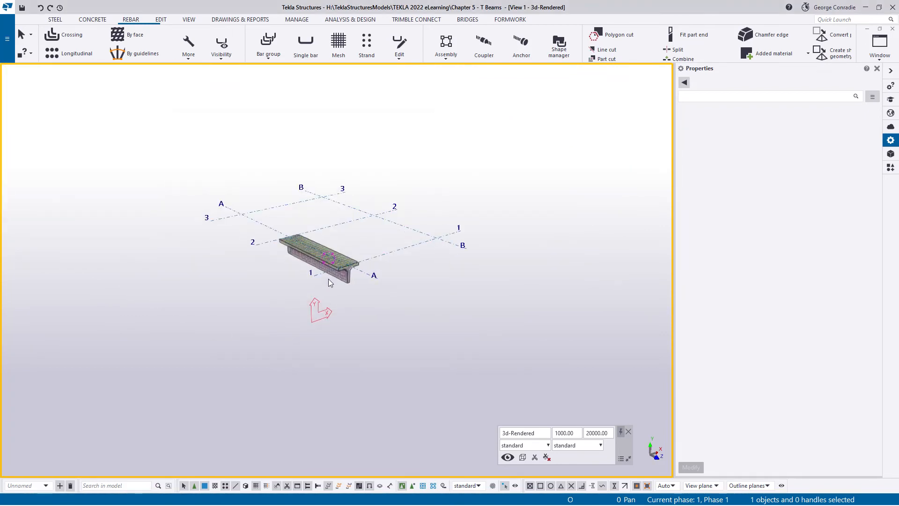
# - Examine the flange and web reinforcement along the T beam in the perspective view
pyautogui.scroll(10, 341, 273)
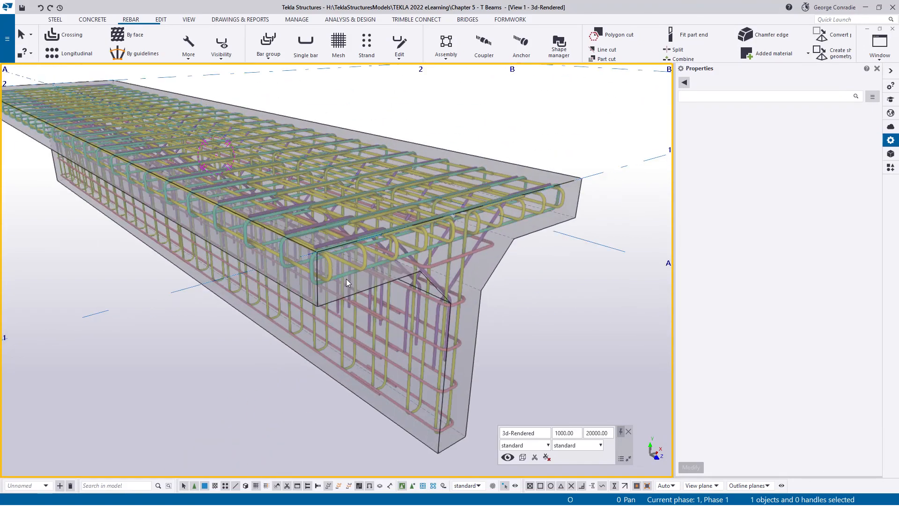
pyautogui.keyDown('ctrl'); pyautogui.moveTo(354, 277); pyautogui.dragTo(514, 254, button='middle'); pyautogui.keyUp('ctrl')
pyautogui.scroll(6, 392, 249)
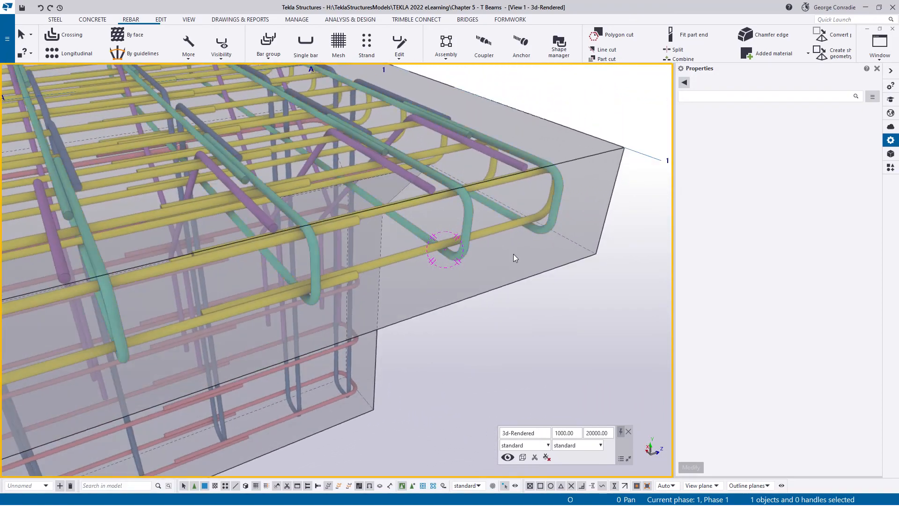
pyautogui.scroll(-1, 513, 252)
pyautogui.scroll(-1, 262, 276)
pyautogui.scroll(2, 232, 300)
pyautogui.moveTo(232, 299); pyautogui.dragTo(529, 202, button='middle')
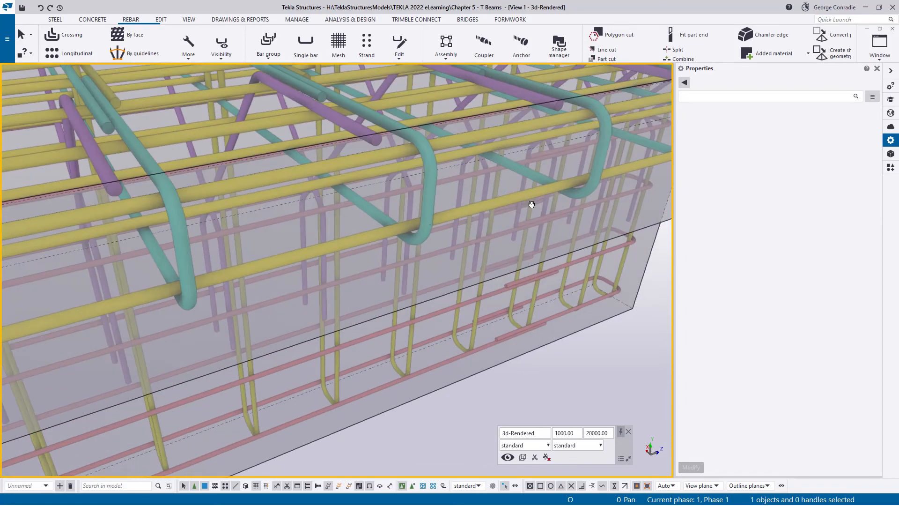
pyautogui.scroll(-1, 465, 214)
pyautogui.scroll(-2, 465, 215)
pyautogui.keyDown('ctrl'); pyautogui.moveTo(439, 221); pyautogui.dragTo(352, 233, button='middle'); pyautogui.keyUp('ctrl')
pyautogui.scroll(-1, 386, 237)
pyautogui.scroll(6, 363, 234)
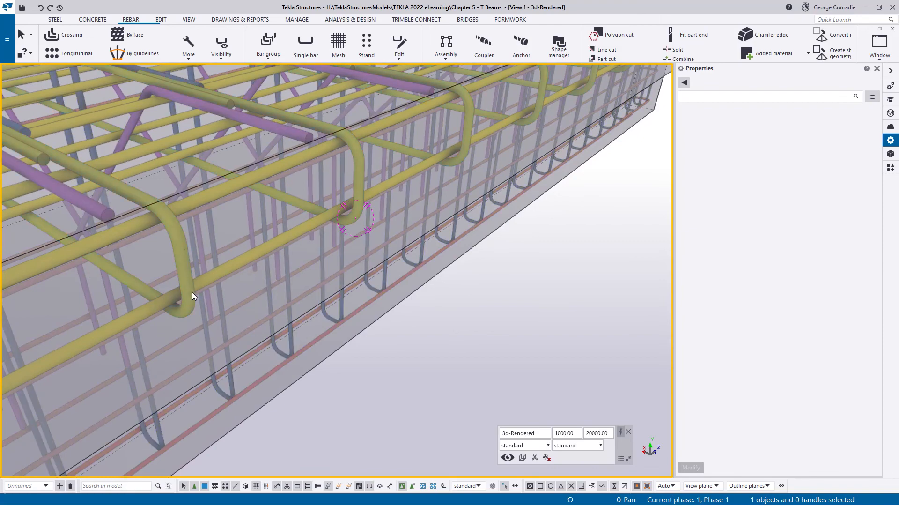
pyautogui.moveTo(197, 286); pyautogui.dragTo(271, 224, button='middle')
pyautogui.scroll(1, 236, 271)
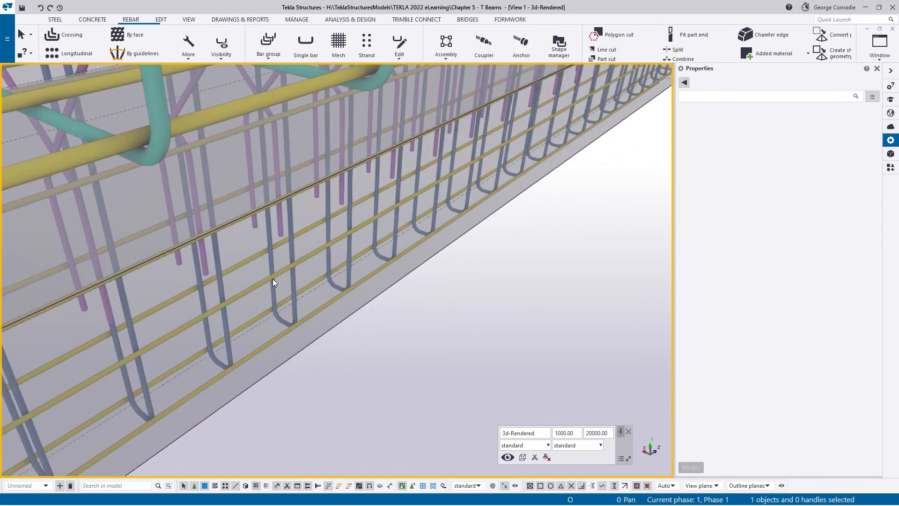
pyautogui.scroll(-8, 273, 280)
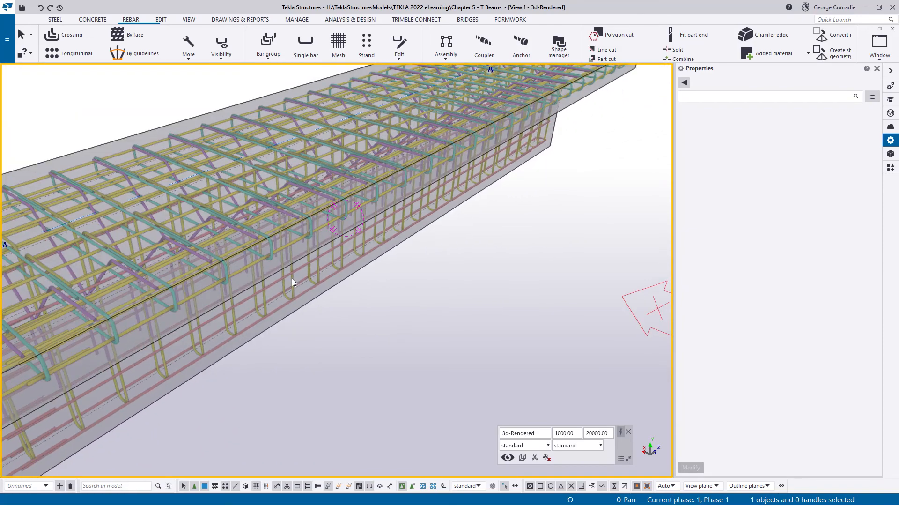
# - Examine the rebar sets at the beam's end face and where the web meets the flange
pyautogui.moveTo(203, 288)
pyautogui.keyDown('ctrl'); pyautogui.mouseDown(button='middle')
pyautogui.moveTo(202, 278)
pyautogui.moveTo(202, 285)
pyautogui.mouseUp(button='middle'); pyautogui.keyUp('ctrl')
pyautogui.moveTo(144, 321); pyautogui.dragTo(406, 230, button='middle')
pyautogui.scroll(5, 269, 251)
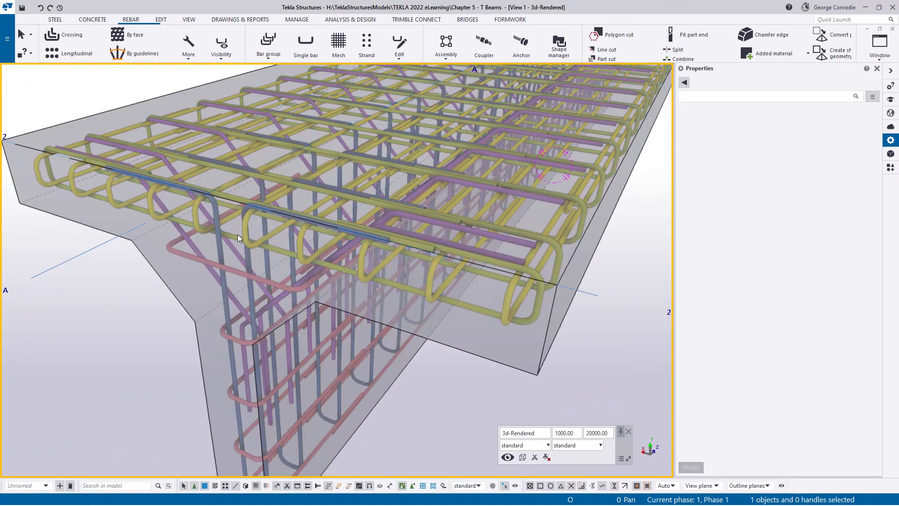
pyautogui.keyDown('ctrl'); pyautogui.moveTo(246, 231); pyautogui.dragTo(368, 265, button='middle'); pyautogui.keyUp('ctrl')
pyautogui.scroll(5, 362, 265)
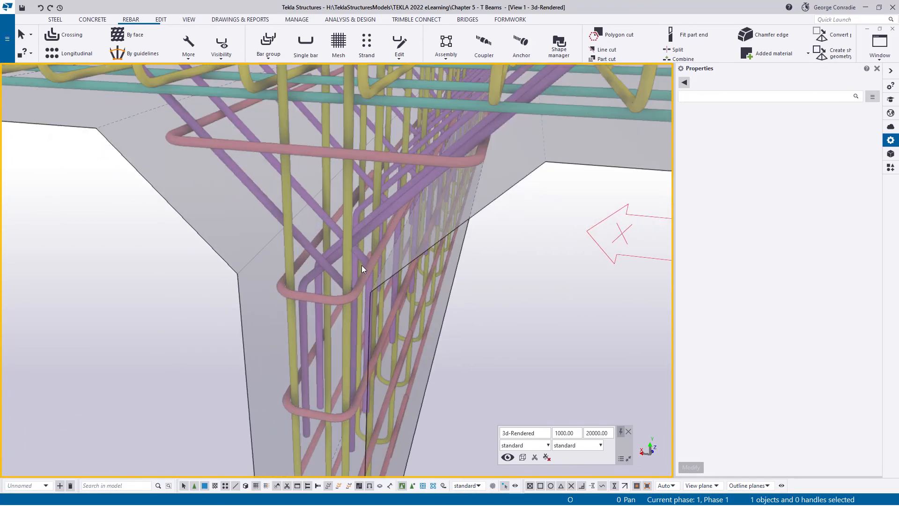
pyautogui.scroll(-4, 362, 265)
pyautogui.scroll(-5, 361, 265)
pyautogui.keyDown('ctrl'); pyautogui.moveTo(438, 278); pyautogui.dragTo(342, 302, button='middle'); pyautogui.keyUp('ctrl')
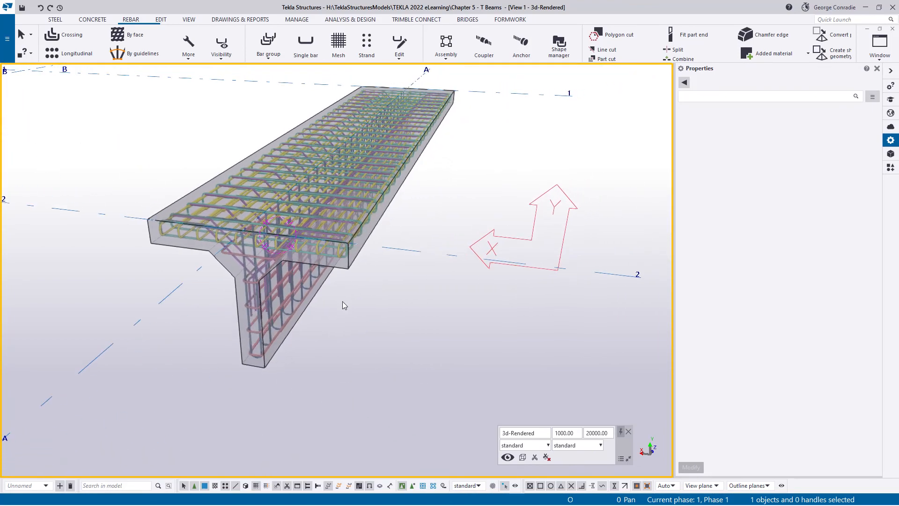
# - Set the 3D-rendered view's projection to Orthogonal and return the view to 3D orientation
pyautogui.hotkey('ctrl', 'p')
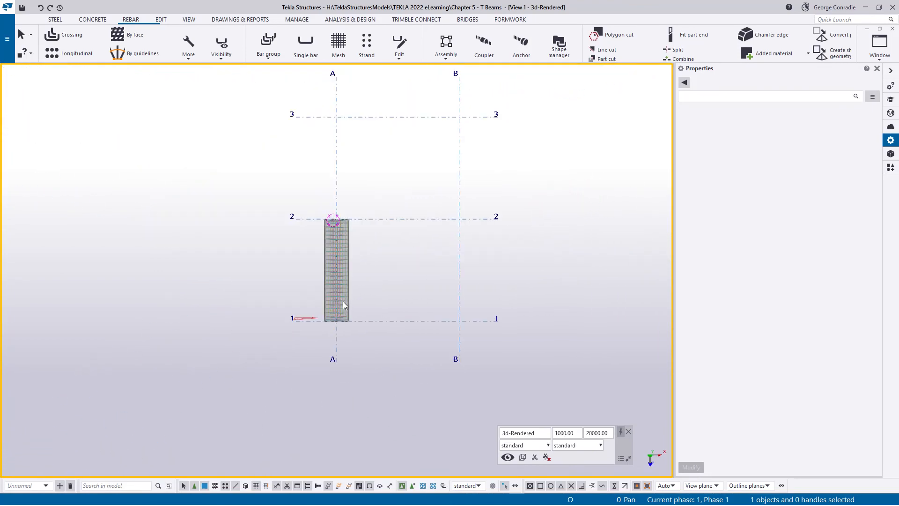
pyautogui.scroll(2, 346, 300)
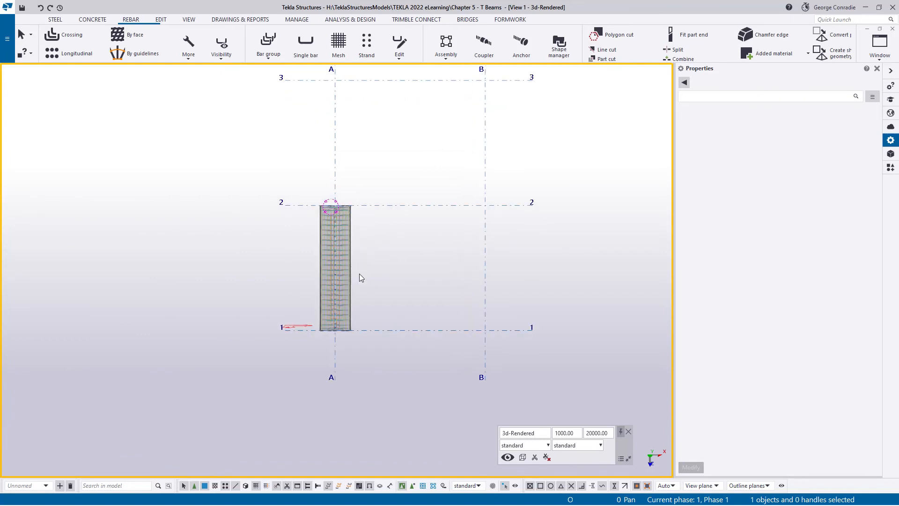
pyautogui.doubleClick(378, 275)
pyautogui.click(292, 193)
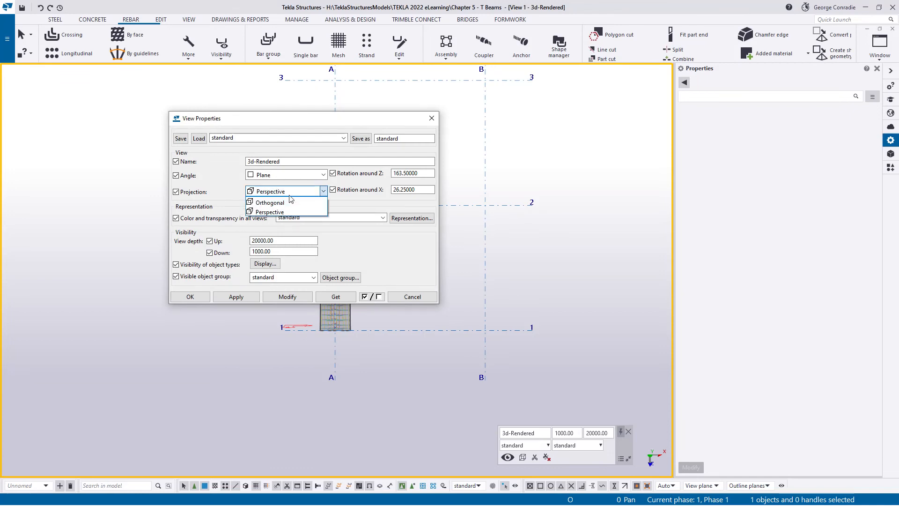
pyautogui.click(290, 201)
pyautogui.click(284, 297)
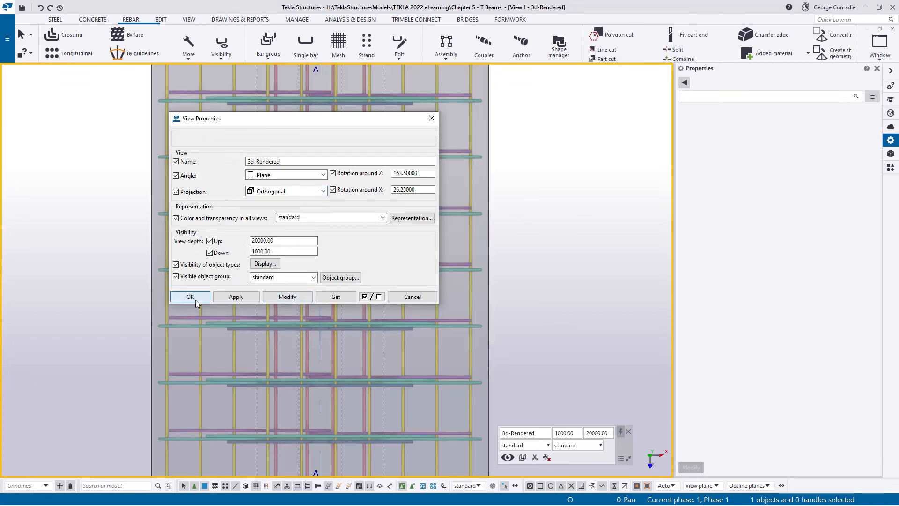
pyautogui.click(196, 300)
pyautogui.hotkey('ctrl', 'p')
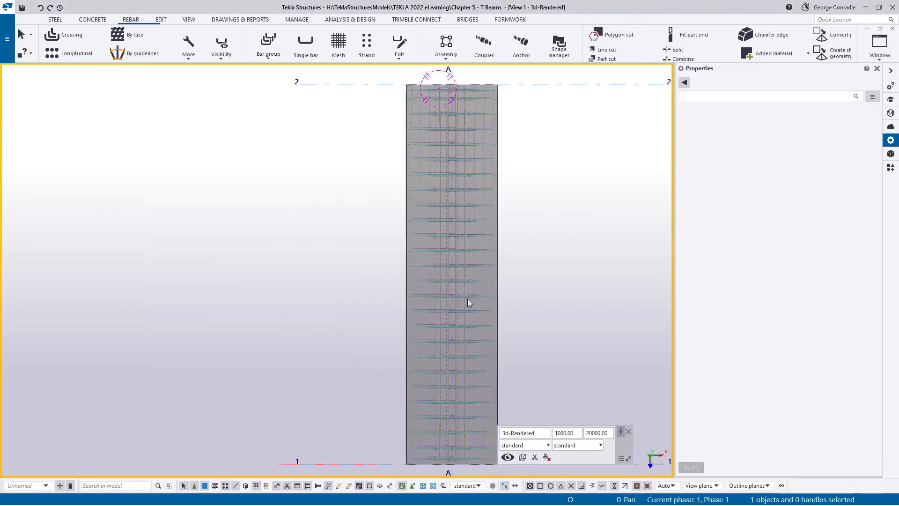
pyautogui.scroll(5, 305, 323)
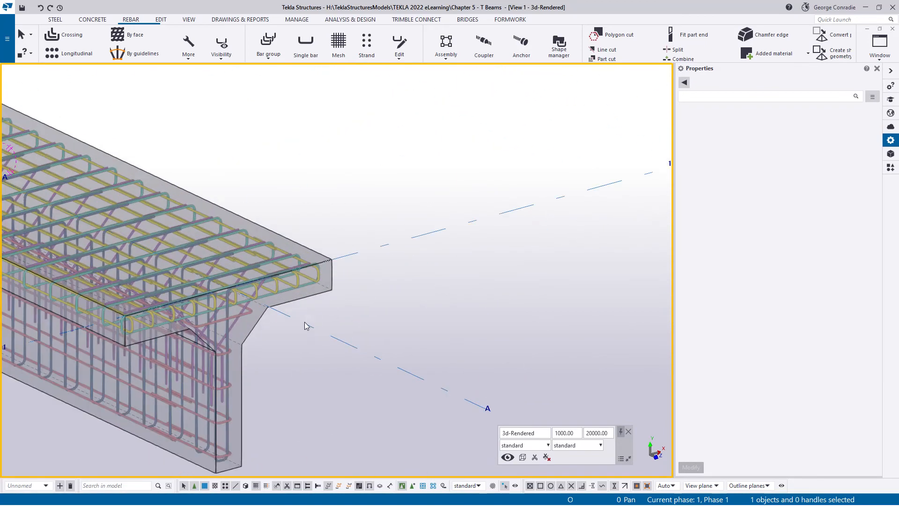
# - Copy the reinforced T beam once with Copy Linear, 3000 mm in X, to the midpoint between grids A and B on grid line 1
pyautogui.click(322, 277)
pyautogui.moveTo(378, 288); pyautogui.dragTo(415, 264, button='middle')
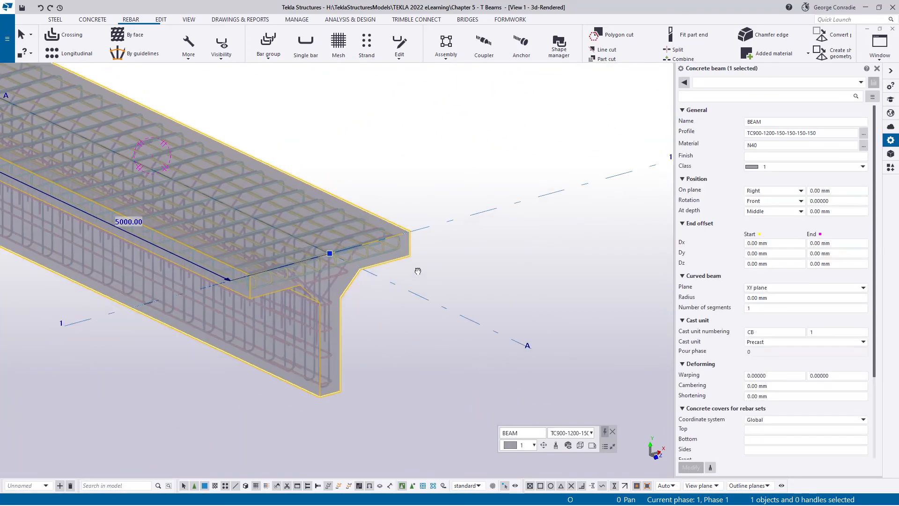
pyautogui.press('c')
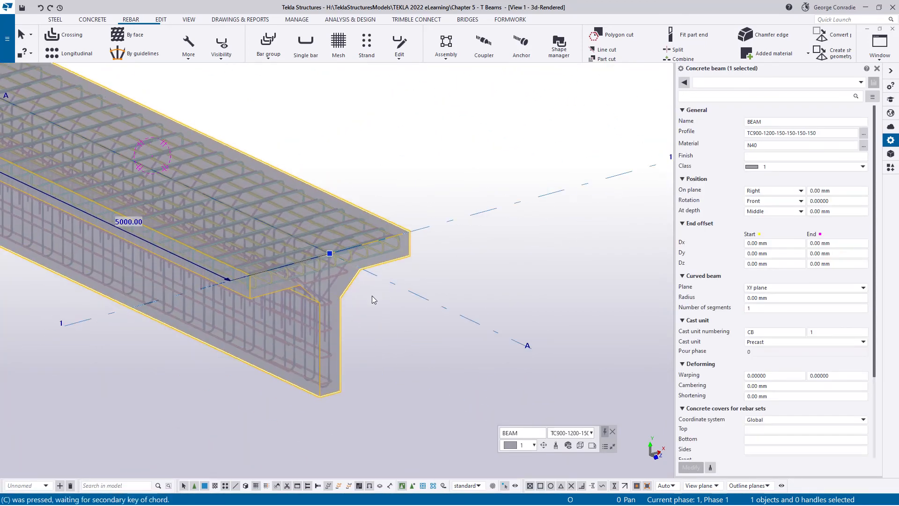
pyautogui.press('l')
pyautogui.click(330, 254)
pyautogui.scroll(-2, 399, 252)
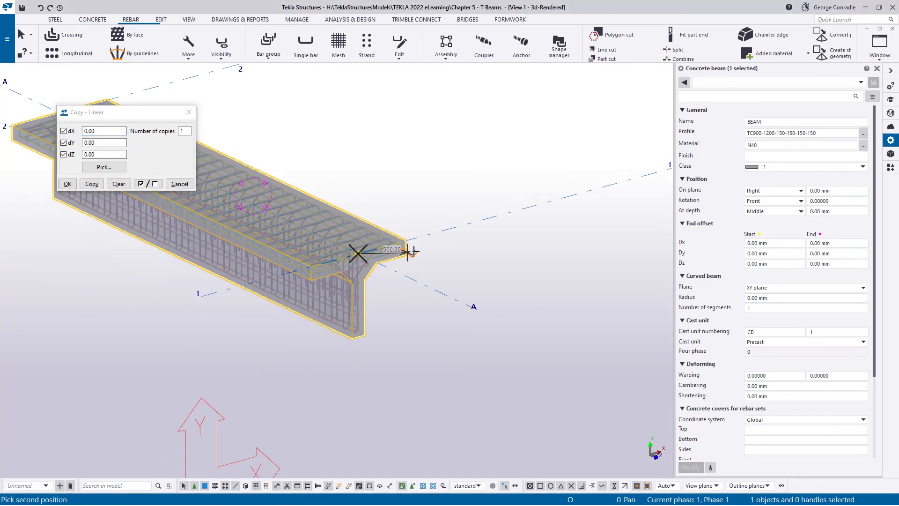
pyautogui.moveTo(412, 252); pyautogui.dragTo(206, 344, button='middle')
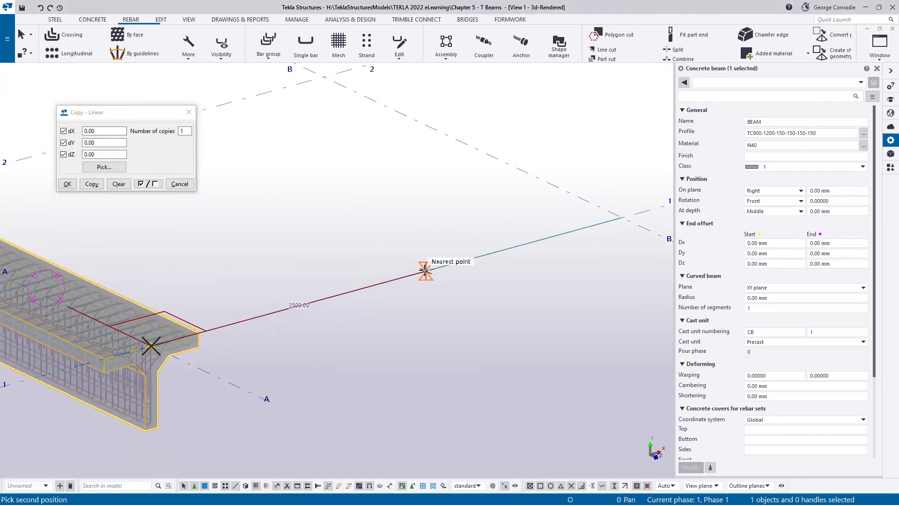
pyautogui.click(387, 284)
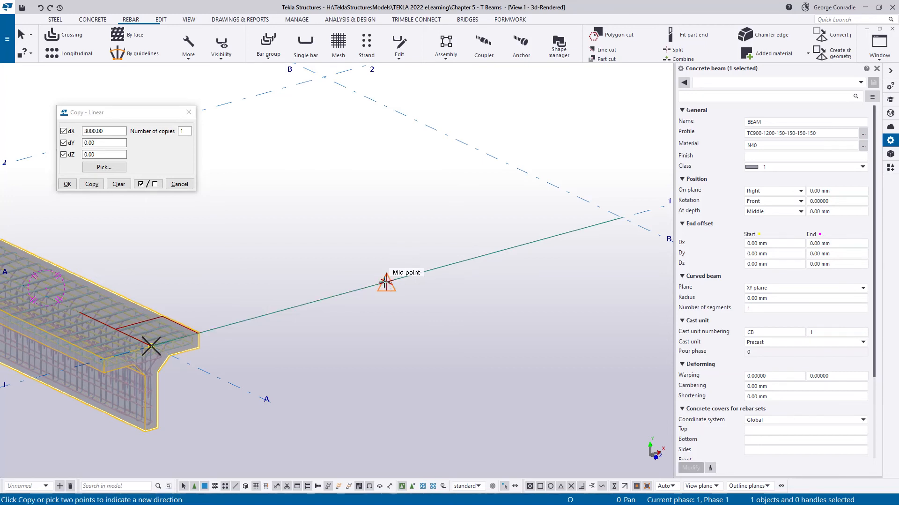
pyautogui.click(93, 184)
pyautogui.click(192, 184)
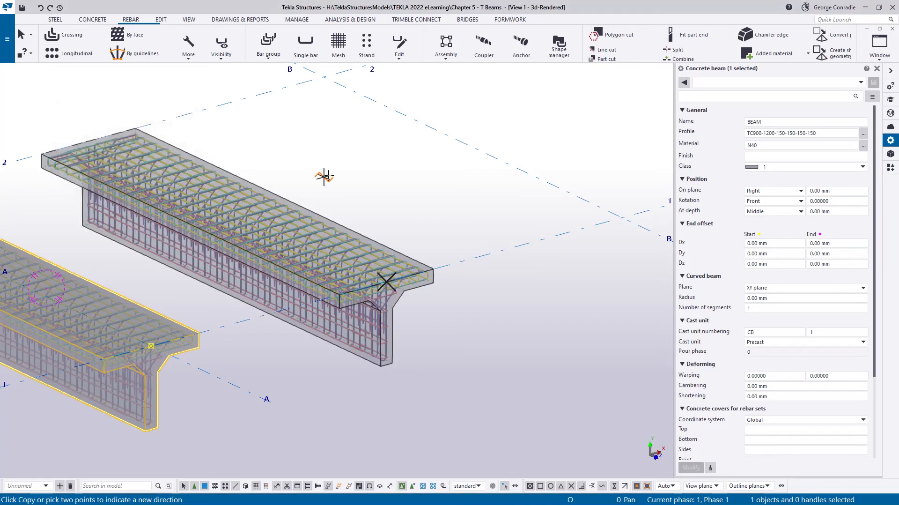
pyautogui.rightClick(318, 168)
# - Delete the yellow longitudinal and green transverse flange rebar sets from the copied beam
pyautogui.scroll(3, 389, 335)
pyautogui.scroll(2, 388, 335)
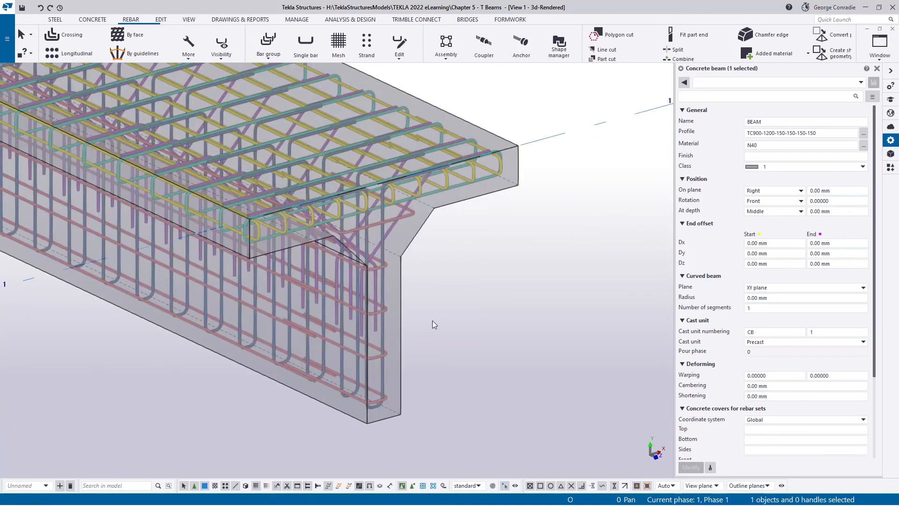
pyautogui.moveTo(460, 281); pyautogui.dragTo(465, 311, button='middle')
pyautogui.click(476, 280)
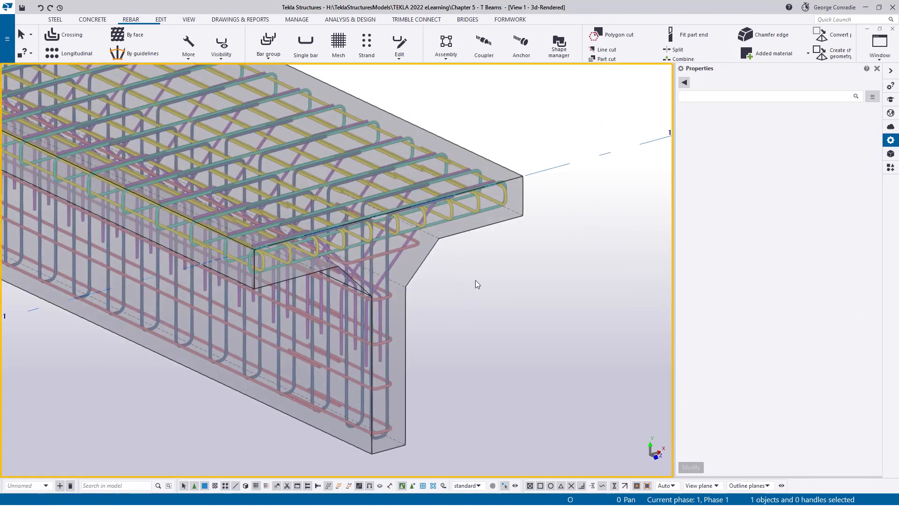
pyautogui.click(479, 206)
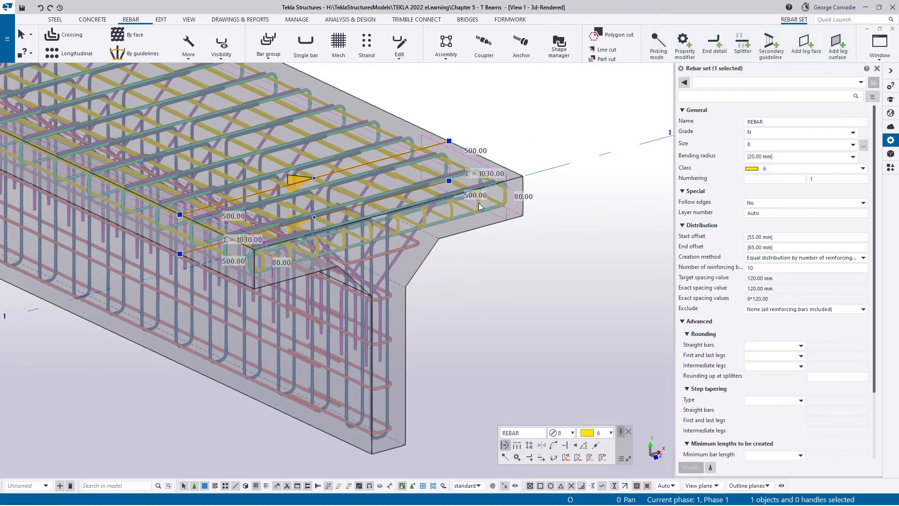
pyautogui.press('Delete')
pyautogui.click(485, 210)
pyautogui.press('Delete')
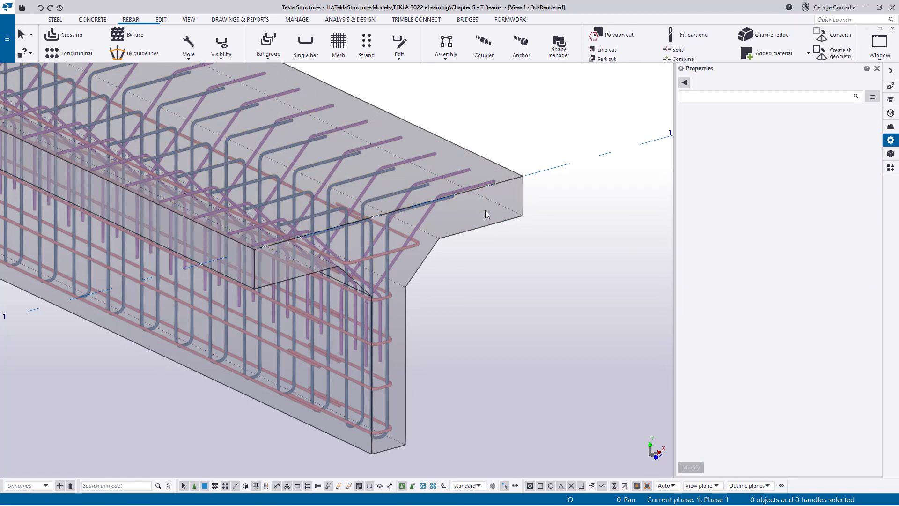
# - Delete both purple diagonal rebar sets from the copied beam
pyautogui.click(423, 220)
pyautogui.press('Delete')
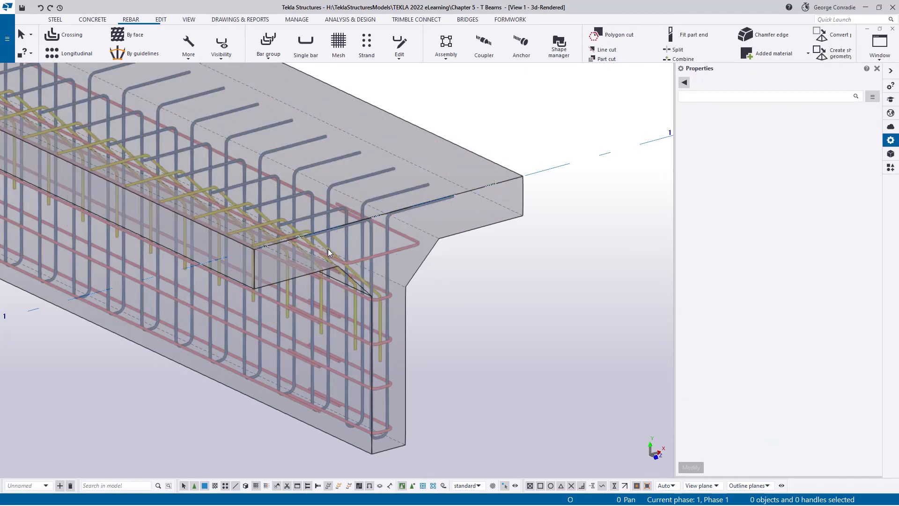
pyautogui.click(328, 249)
pyautogui.press('Delete')
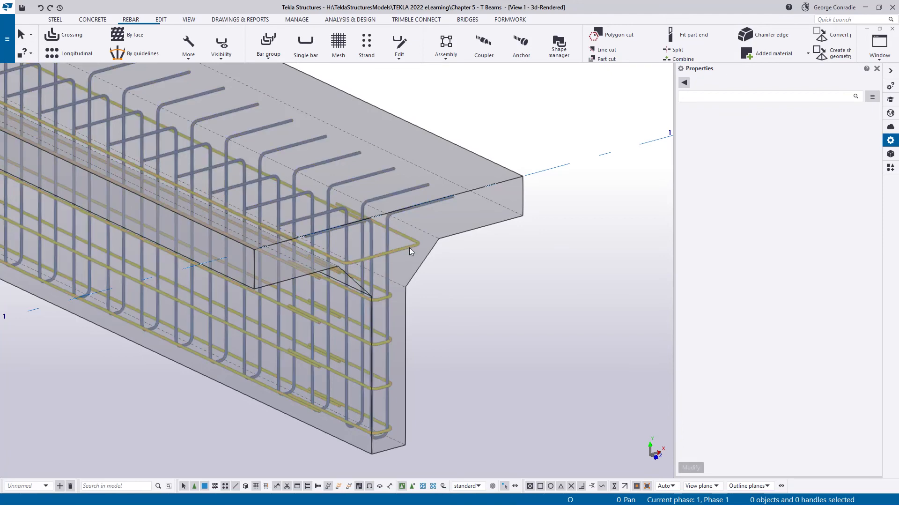
# - Delete the red longitudinal and blue stirrup rebar sets from the copied beam's web
pyautogui.click(409, 248)
pyautogui.press('Delete')
pyautogui.click(395, 258)
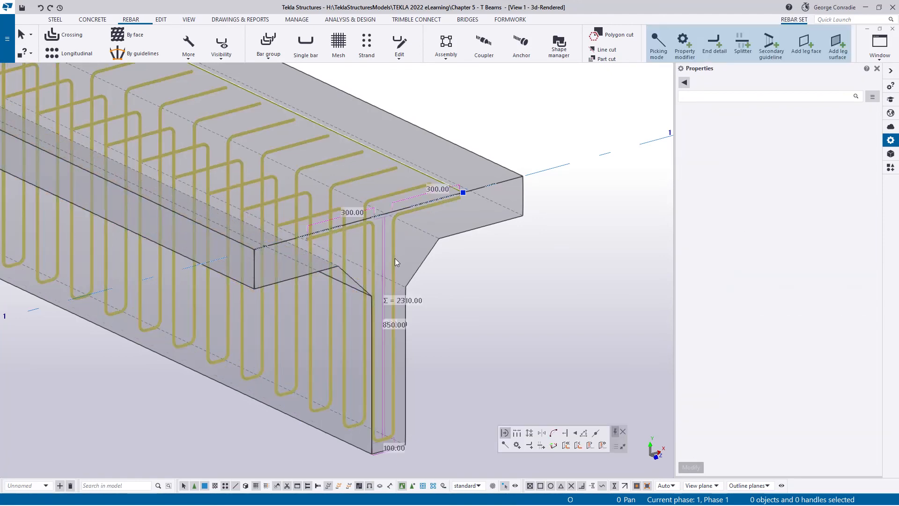
pyautogui.press('Delete')
pyautogui.click(457, 289)
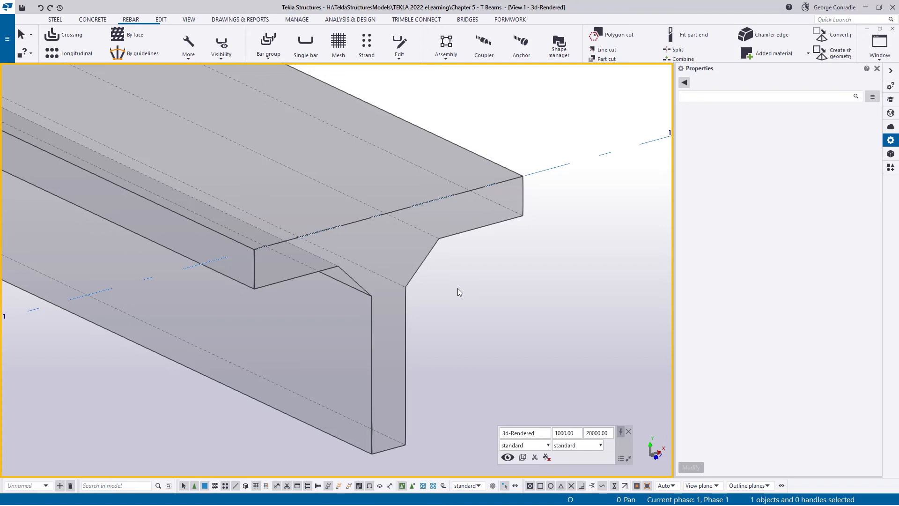
# - Lengthen the copied beam in plan by moving its end on grid line 2 to grid line 3
pyautogui.hotkey('ctrl', 'p')
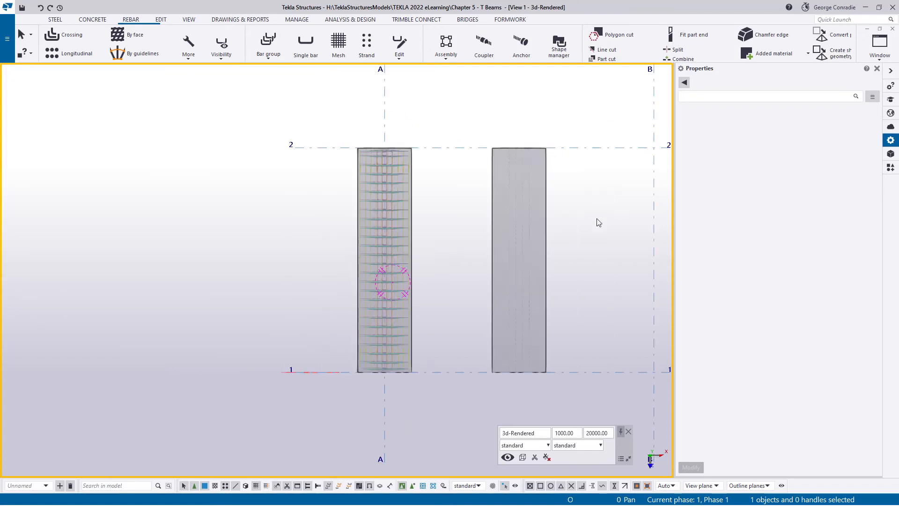
pyautogui.moveTo(545, 216); pyautogui.dragTo(376, 257, button='middle')
pyautogui.click(379, 255)
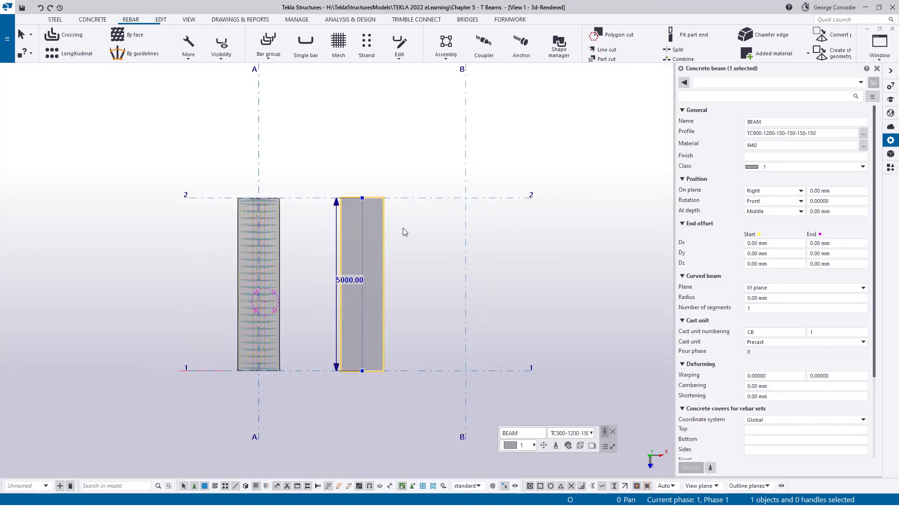
pyautogui.scroll(-1, 382, 297)
pyautogui.moveTo(316, 274); pyautogui.dragTo(445, 102)
pyautogui.click(399, 195)
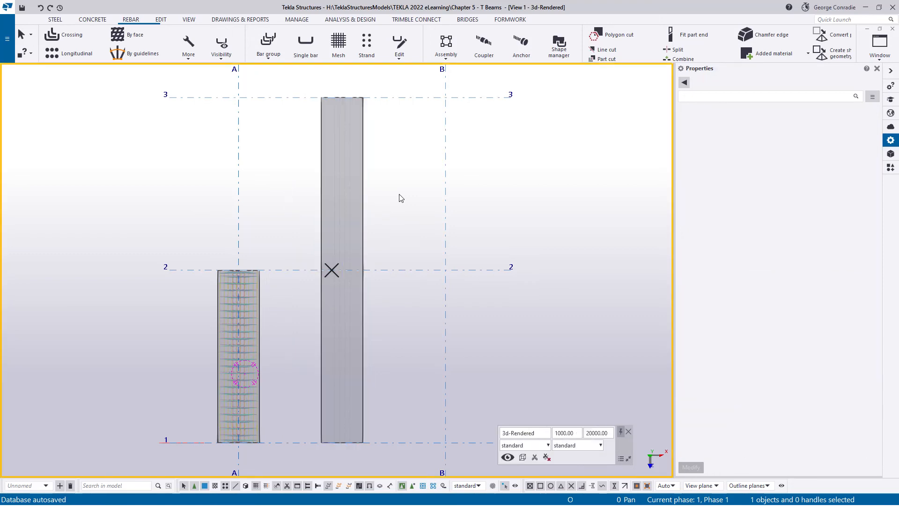
# - Copy all rebar sets of the original beam, without the concrete beam itself, to the lengthened beam as destination object
pyautogui.keyDown('ctrl'); pyautogui.moveTo(349, 332); pyautogui.dragTo(414, 235, button='middle'); pyautogui.keyUp('ctrl')
pyautogui.scroll(8, 358, 433)
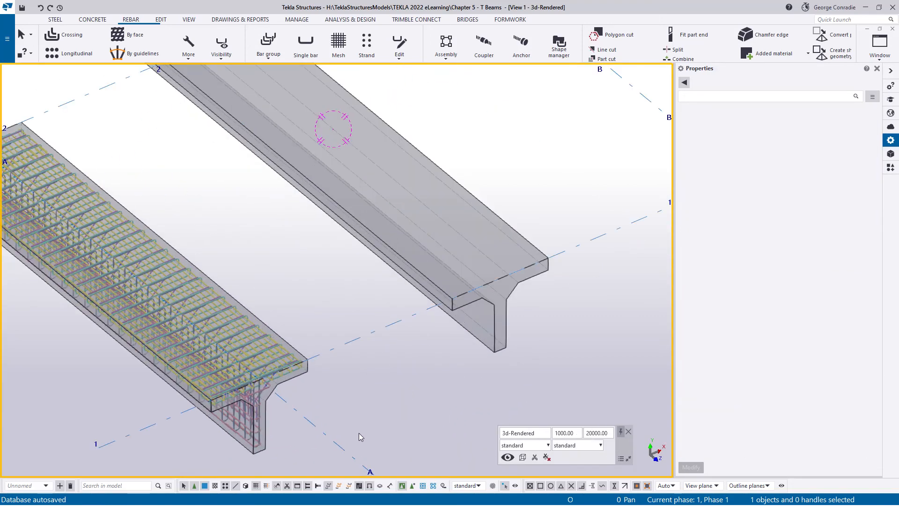
pyautogui.moveTo(264, 326); pyautogui.dragTo(312, 303, button='middle')
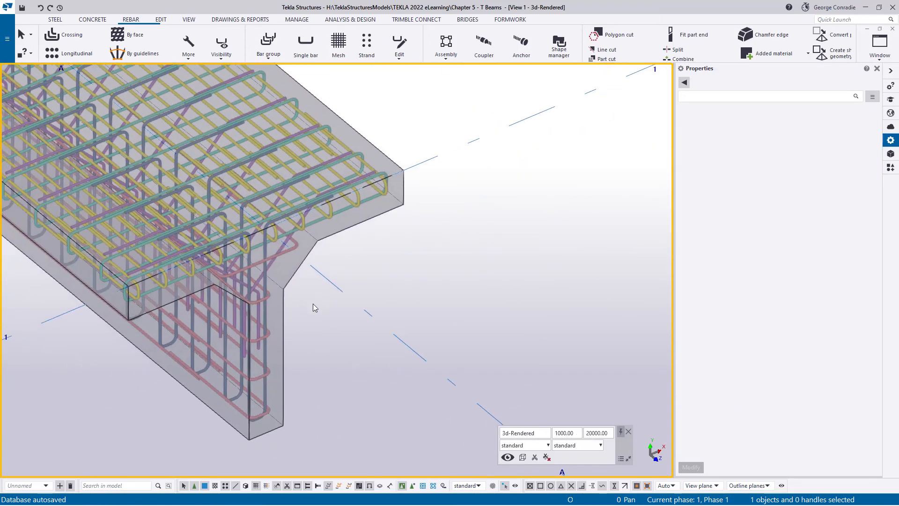
pyautogui.click(300, 269)
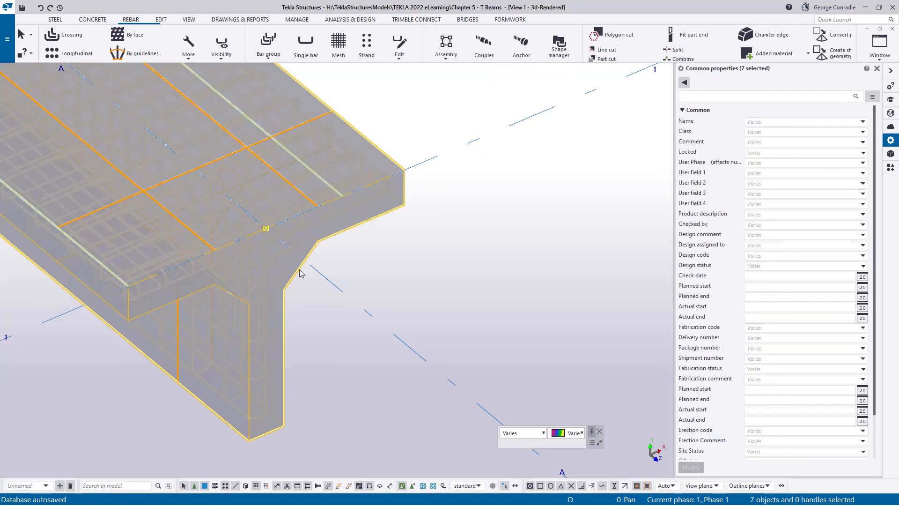
pyautogui.keyDown('ctrl'); pyautogui.click(300, 273); pyautogui.keyUp('ctrl')
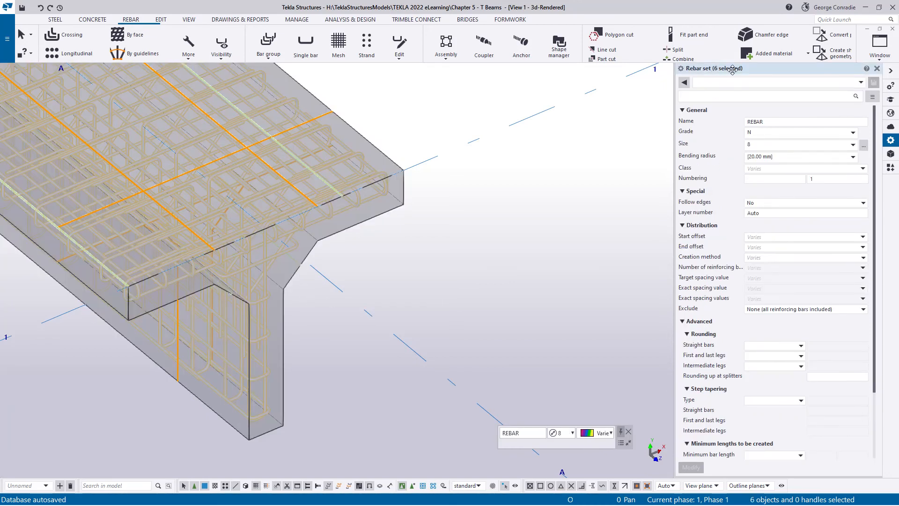
pyautogui.rightClick(367, 352)
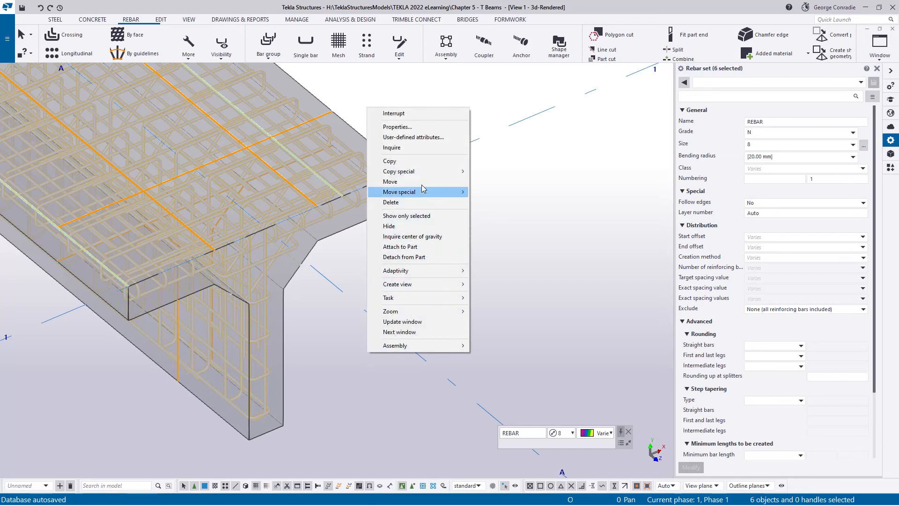
pyautogui.moveTo(427, 173)
pyautogui.click(505, 213)
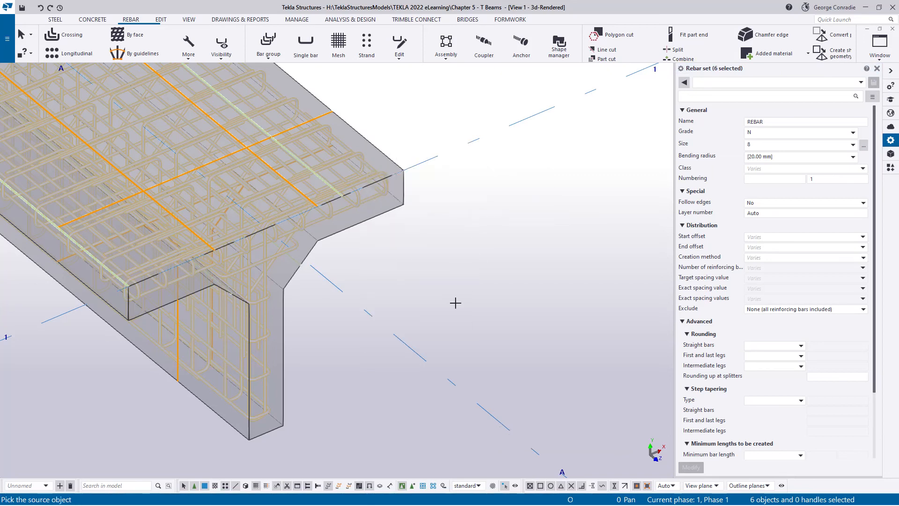
pyautogui.click(261, 433)
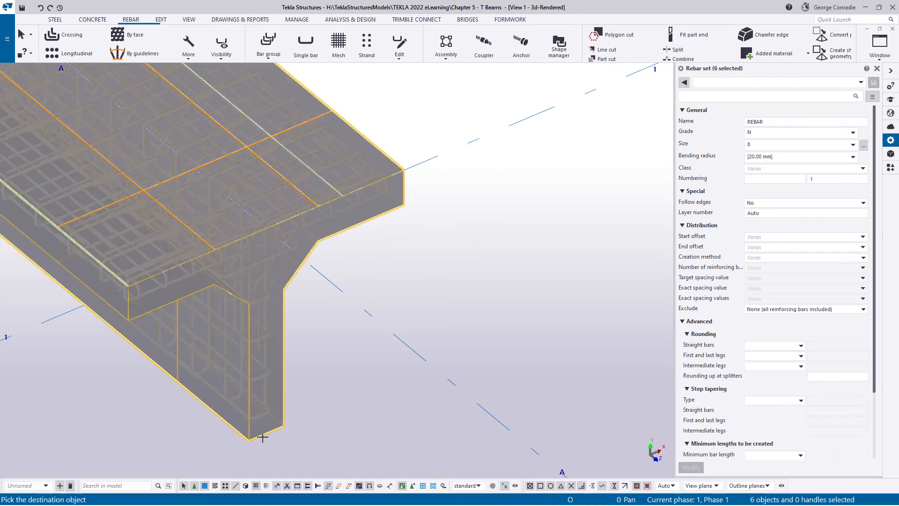
pyautogui.scroll(-3, 264, 435)
pyautogui.moveTo(353, 382); pyautogui.dragTo(187, 416, button='middle')
pyautogui.scroll(3, 434, 335)
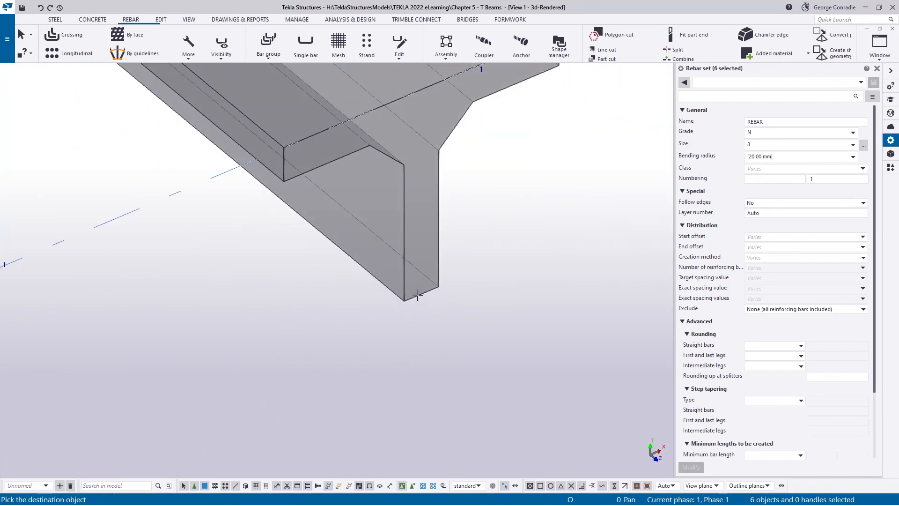
pyautogui.scroll(3, 419, 304)
pyautogui.rightClick(489, 258)
pyautogui.scroll(-5, 519, 268)
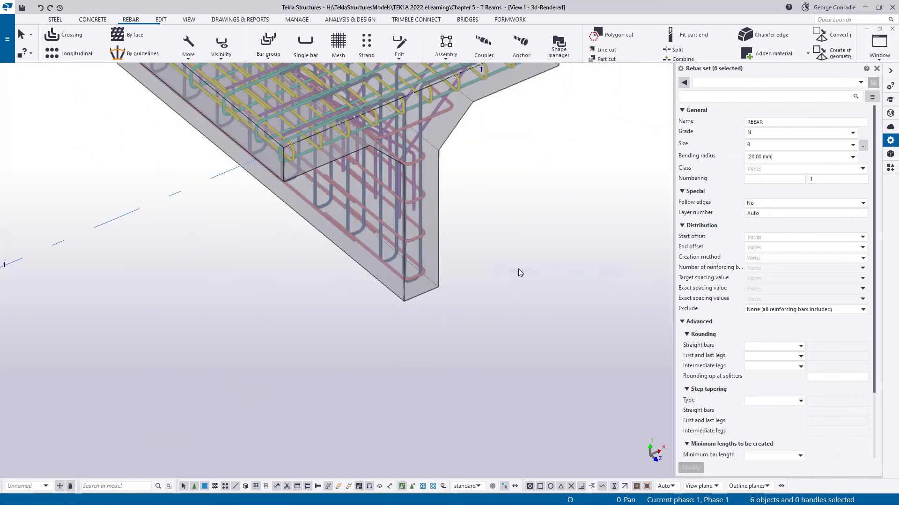
# - Examine the copied reinforcement along the lengthened beam in 3D and in plan around grid line 2
pyautogui.moveTo(516, 273); pyautogui.dragTo(485, 399, button='middle')
pyautogui.moveTo(431, 220); pyautogui.dragTo(591, 359, button='middle')
pyautogui.scroll(4, 268, 200)
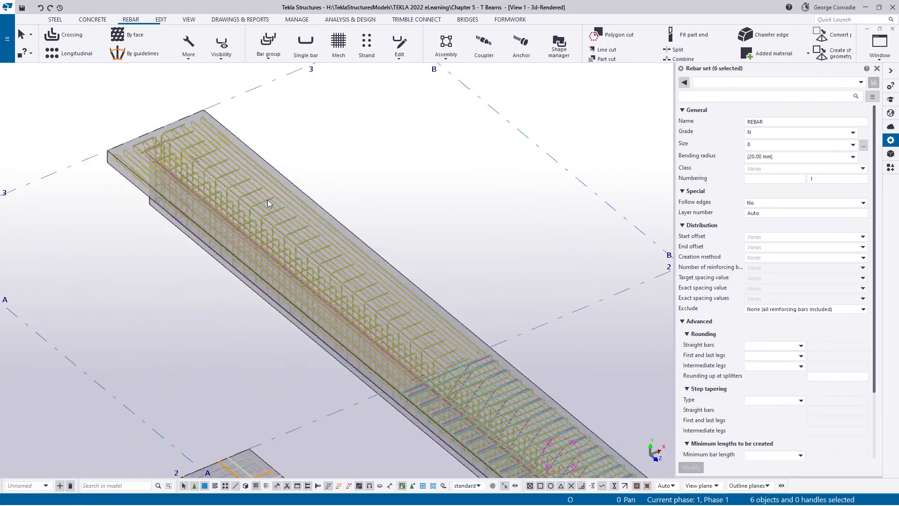
pyautogui.keyDown('ctrl'); pyautogui.moveTo(297, 248); pyautogui.dragTo(273, 237, button='middle'); pyautogui.keyUp('ctrl')
pyautogui.moveTo(376, 343); pyautogui.dragTo(305, 198, button='middle')
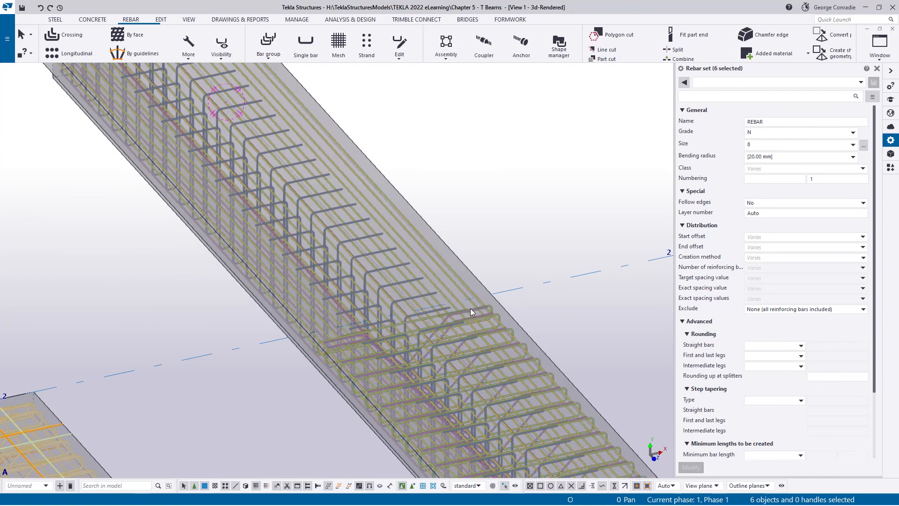
pyautogui.click(550, 303)
pyautogui.hotkey('ctrl', 'p')
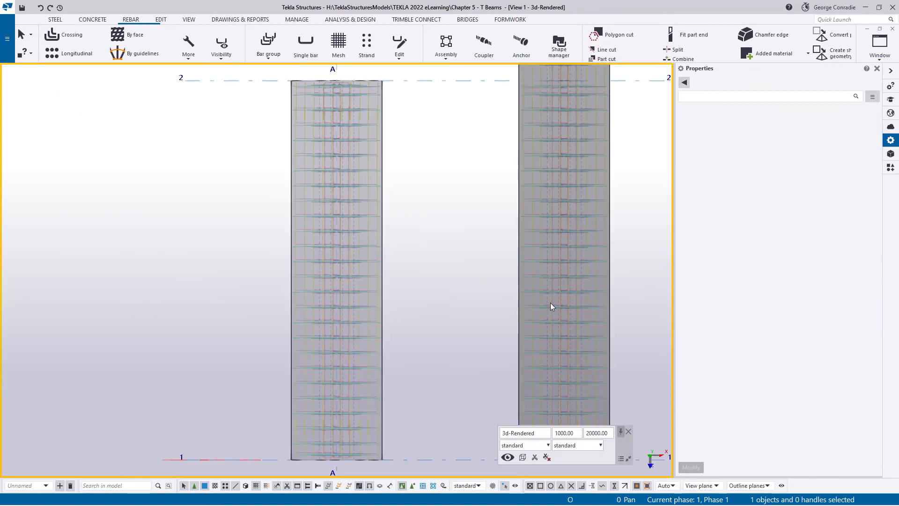
pyautogui.scroll(-2, 507, 278)
pyautogui.scroll(8, 388, 279)
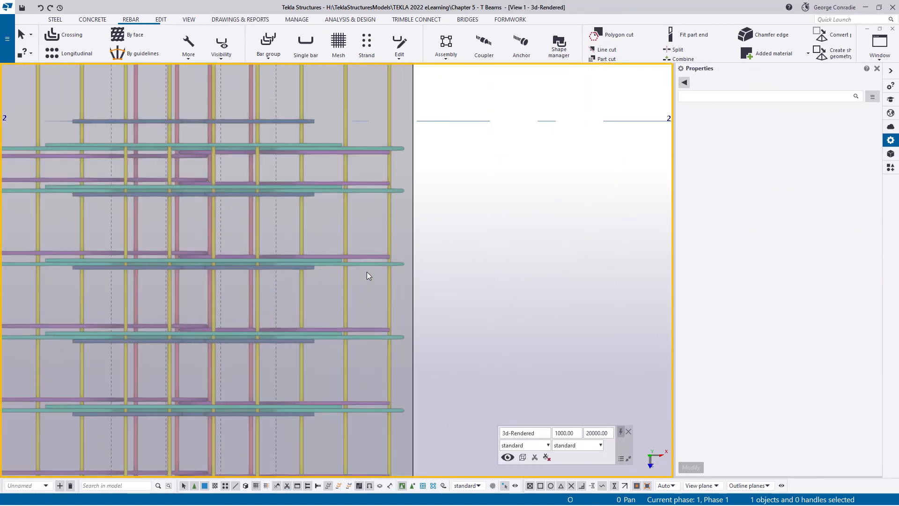
# - Check the distribution settings of the green rebar set and how its bars end near grid line 2
pyautogui.click(372, 148)
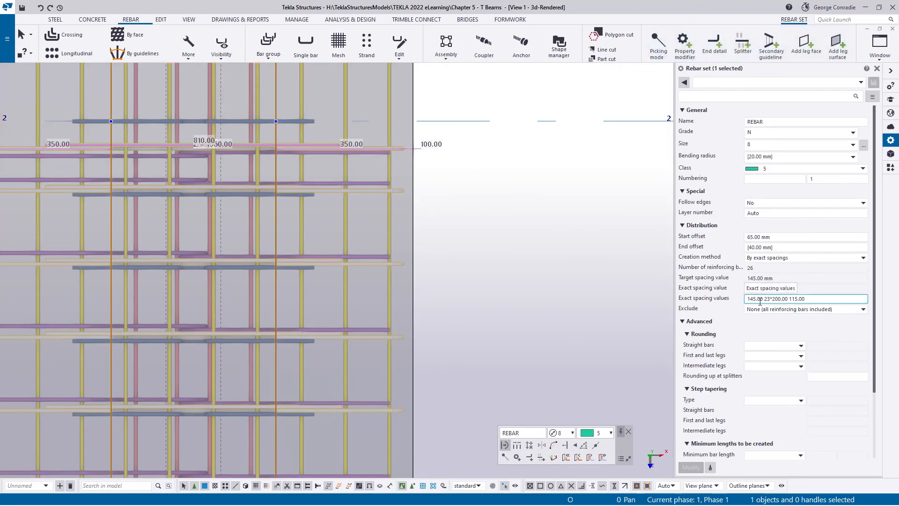
pyautogui.scroll(-2, 422, 250)
pyautogui.scroll(5, 389, 215)
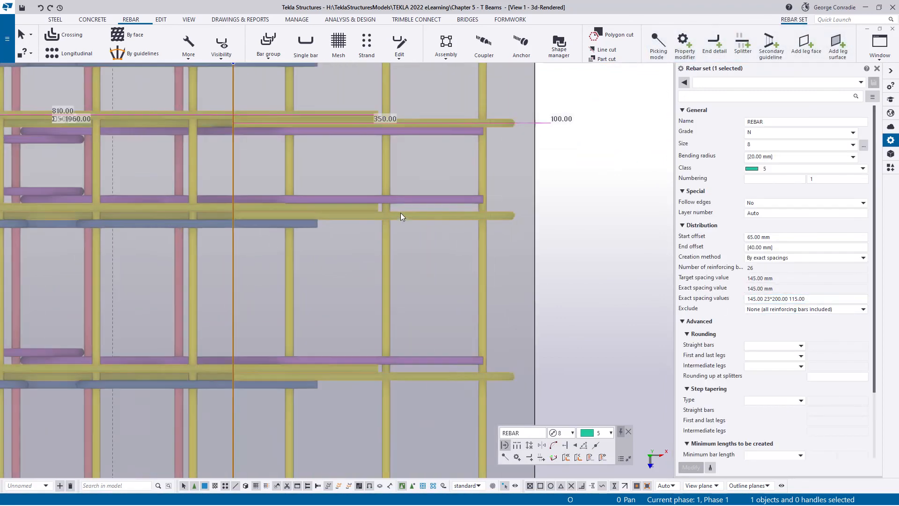
pyautogui.scroll(-2, 449, 142)
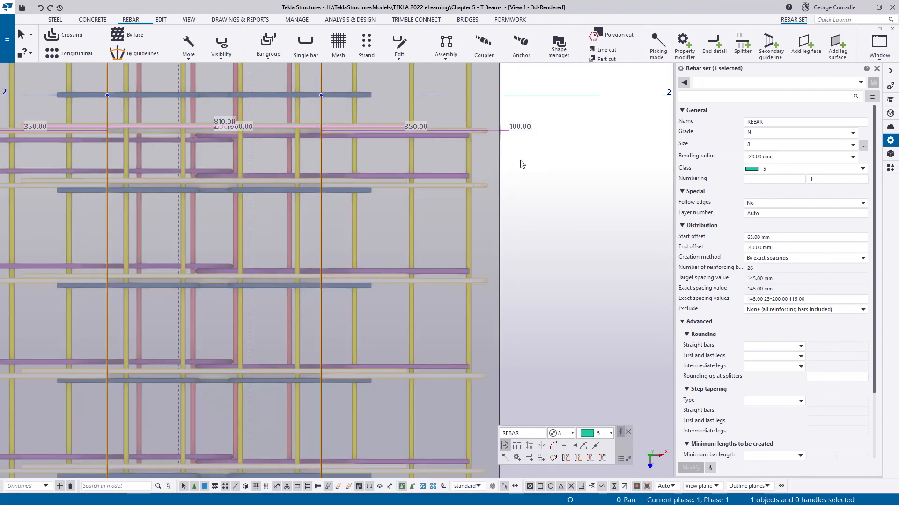
pyautogui.click(523, 164)
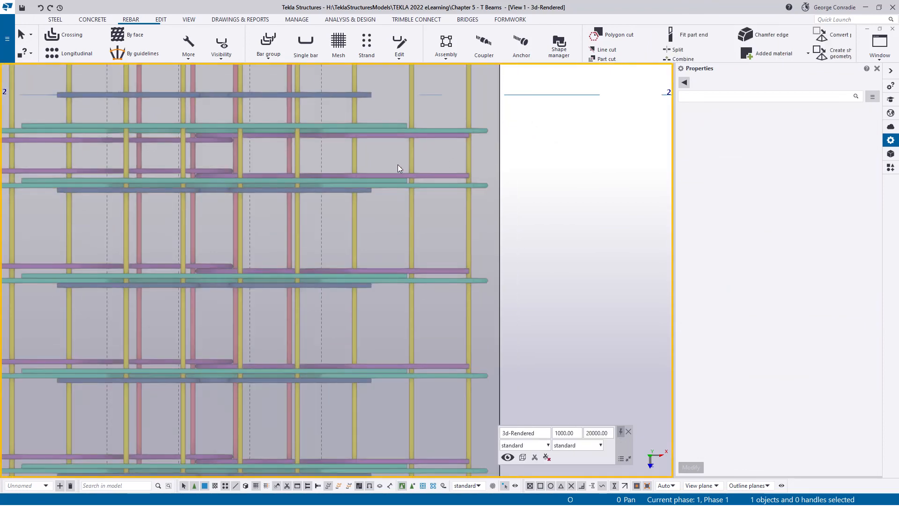
pyautogui.scroll(-2, 404, 165)
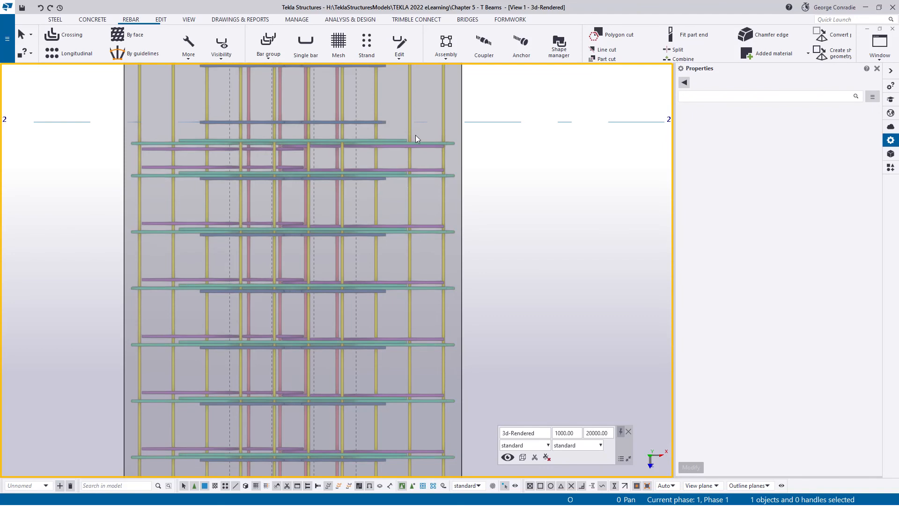
# - Select the lengthened beam's green set, both purple diagonal sets and blue stirrup set together
pyautogui.scroll(3, 419, 141)
pyautogui.moveTo(368, 129); pyautogui.dragTo(470, 147, button='middle')
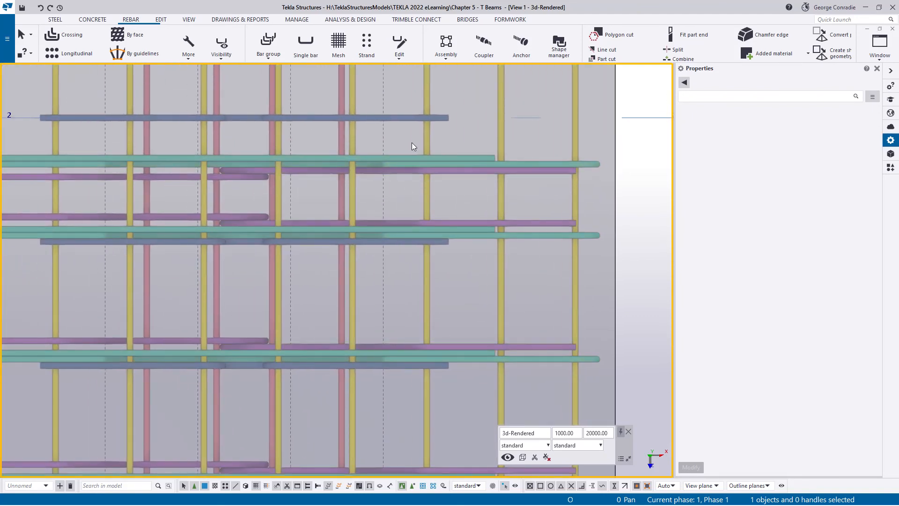
pyautogui.scroll(-3, 403, 126)
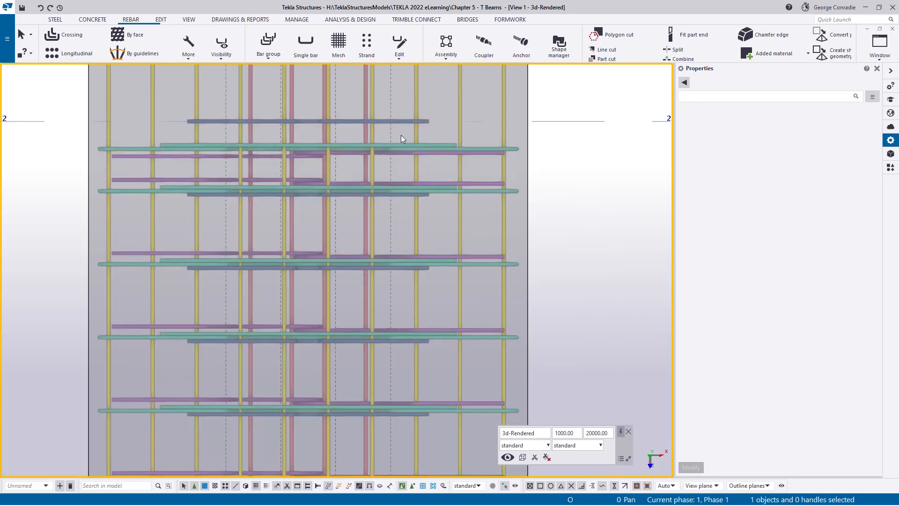
pyautogui.moveTo(407, 145); pyautogui.dragTo(437, 210, button='middle')
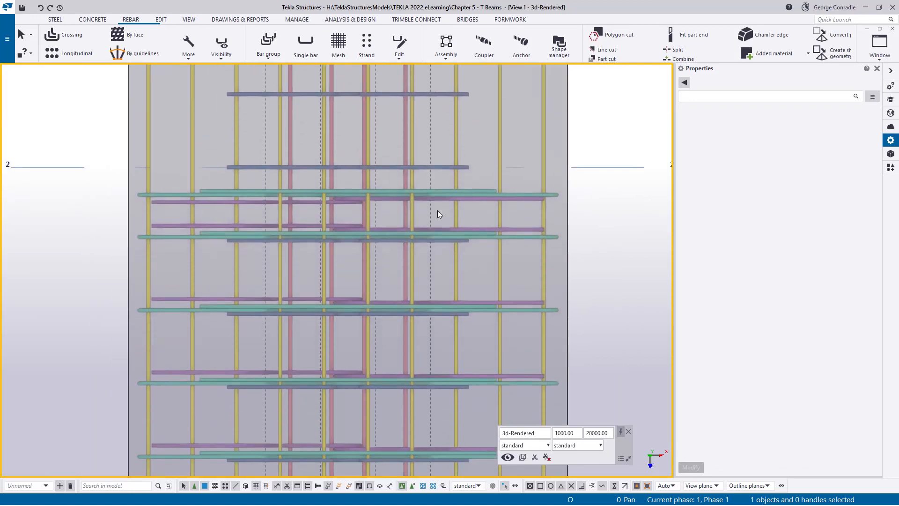
pyautogui.scroll(2, 437, 207)
pyautogui.click(450, 186)
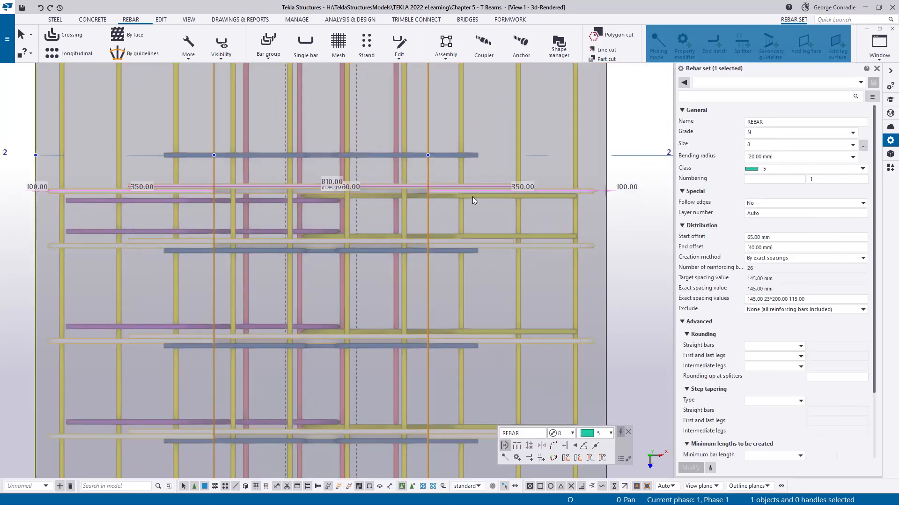
pyautogui.keyDown('ctrl'); pyautogui.click(475, 196); pyautogui.keyUp('ctrl')
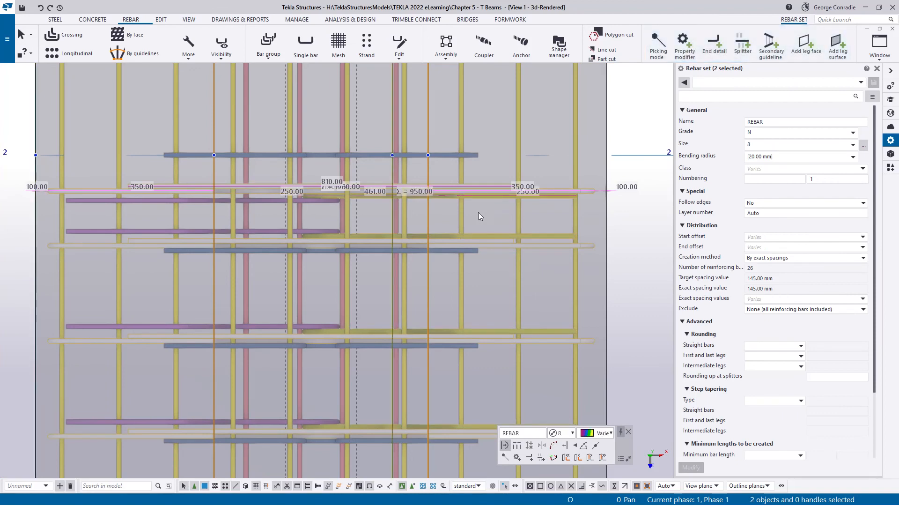
pyautogui.keyDown('ctrl'); pyautogui.click(196, 203); pyautogui.keyUp('ctrl')
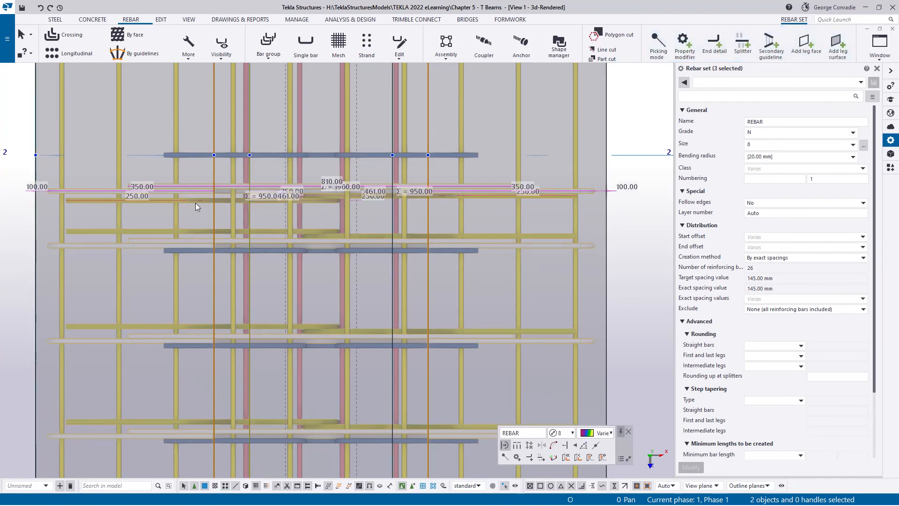
pyautogui.keyDown('ctrl'); pyautogui.click(453, 252); pyautogui.keyUp('ctrl')
pyautogui.scroll(-10, 475, 269)
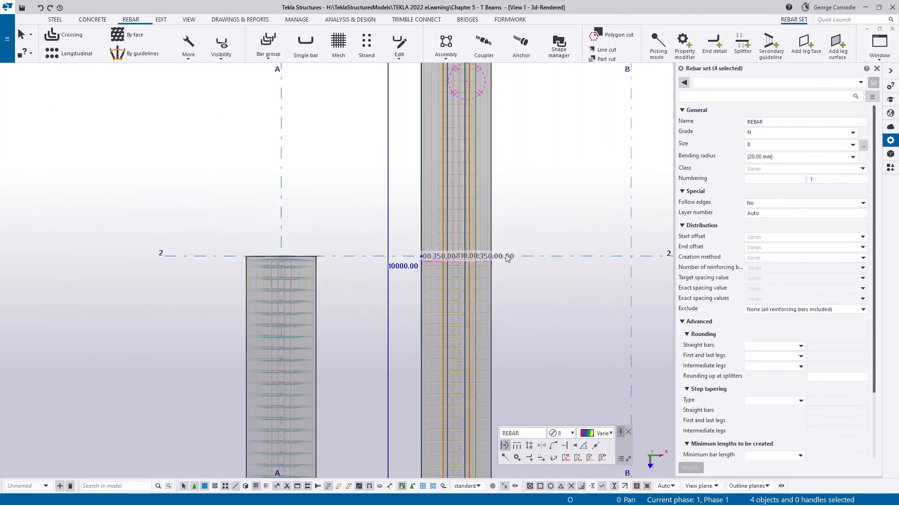
pyautogui.moveTo(446, 186); pyautogui.dragTo(470, 294, button='middle')
# - Set the start offset and end offset of the four selected rebar sets to [55.00 mm]
pyautogui.click(790, 239)
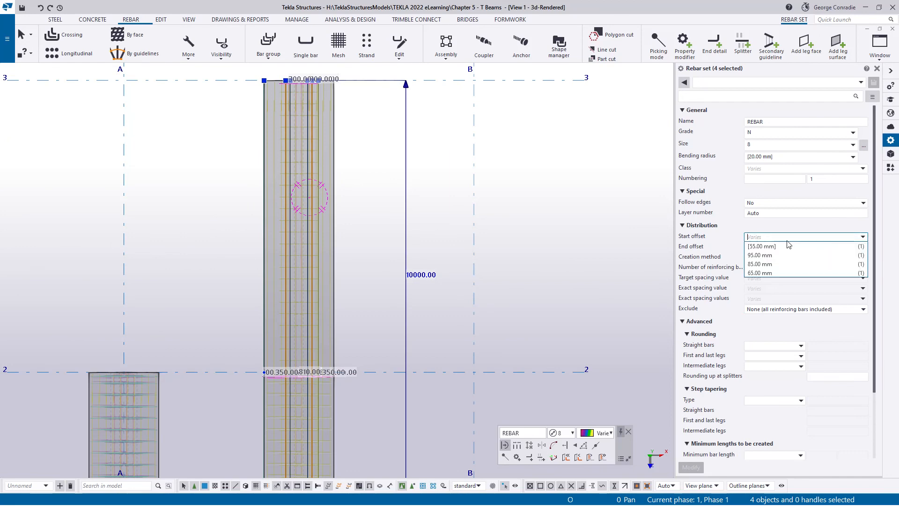
pyautogui.click(788, 242)
pyautogui.click(787, 236)
pyautogui.click(762, 247)
pyautogui.click(768, 248)
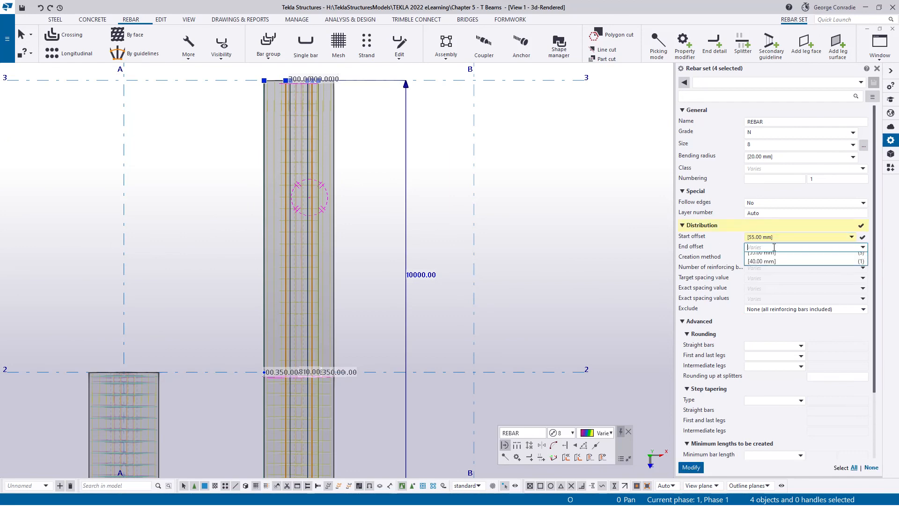
pyautogui.click(768, 257)
# - Apply equal distribution by target spacing value at 200 mm to the four selected rebar sets, and deselect them
pyautogui.click(768, 258)
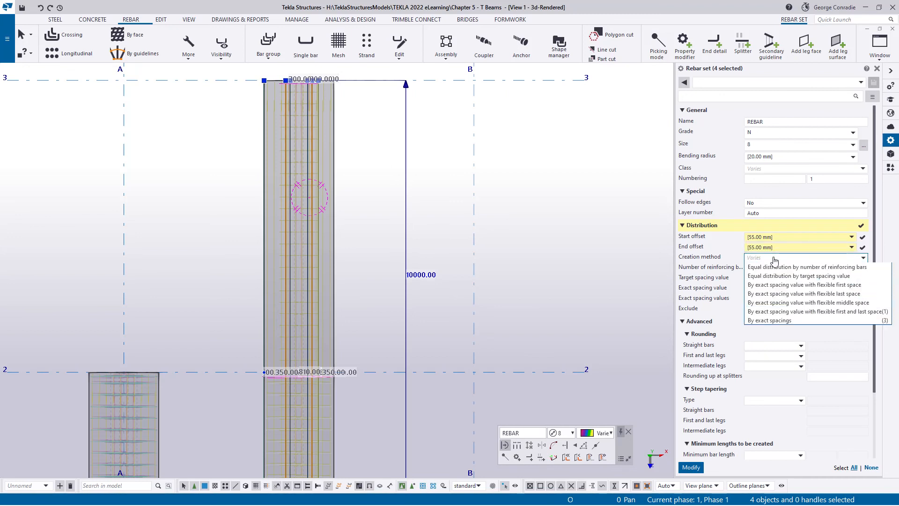
pyautogui.click(799, 276)
pyautogui.click(778, 278)
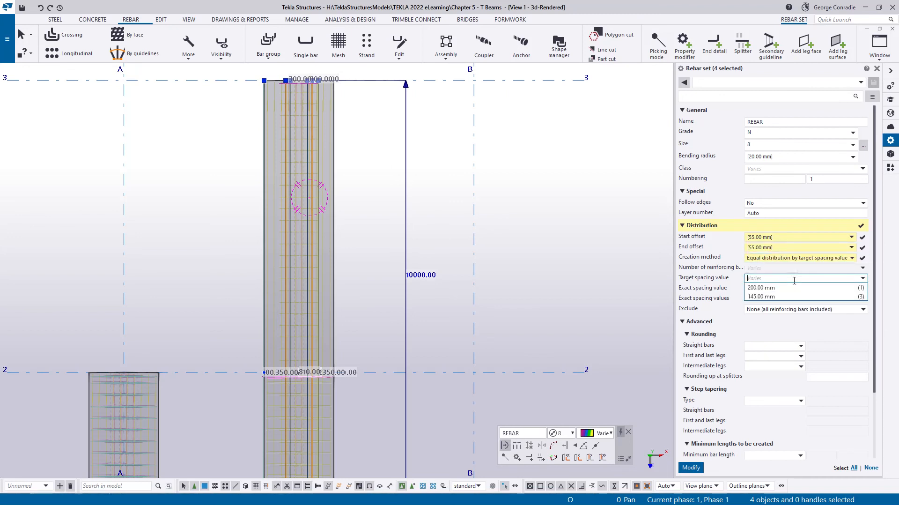
pyautogui.click(768, 287)
pyautogui.click(692, 468)
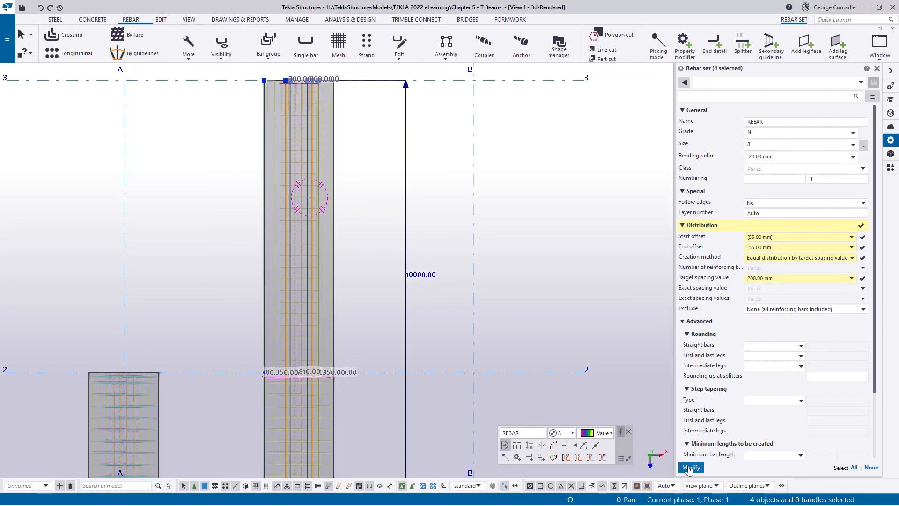
pyautogui.click(508, 326)
# - Inspect the redistributed transverse bars along the lengthened beam in plan and 3D, from grid line 1 past grid line 2
pyautogui.scroll(4, 276, 197)
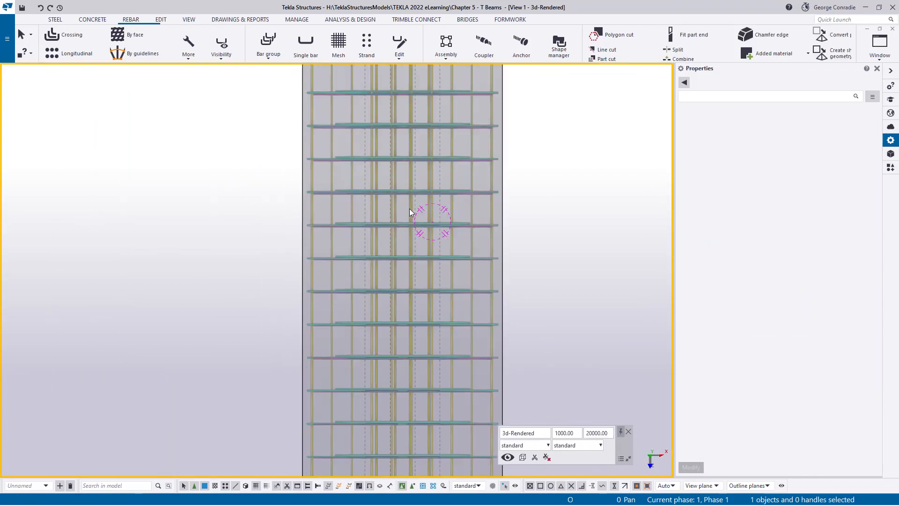
pyautogui.moveTo(402, 290)
pyautogui.keyDown('ctrl'); pyautogui.mouseDown(button='middle')
pyautogui.moveTo(317, 190)
pyautogui.moveTo(428, 271)
pyautogui.moveTo(281, 316)
pyautogui.moveTo(568, 177)
pyautogui.mouseUp(button='middle'); pyautogui.keyUp('ctrl')
pyautogui.moveTo(262, 319); pyautogui.dragTo(603, 187, button='middle')
pyautogui.moveTo(140, 344); pyautogui.dragTo(306, 274, button='middle')
pyautogui.scroll(-2, 368, 251)
pyautogui.moveTo(412, 260); pyautogui.dragTo(197, 294, button='middle')
pyautogui.moveTo(299, 281)
pyautogui.keyDown('ctrl'); pyautogui.mouseDown(button='middle')
pyautogui.moveTo(286, 256)
pyautogui.moveTo(307, 289)
pyautogui.mouseUp(button='middle'); pyautogui.keyUp('ctrl')
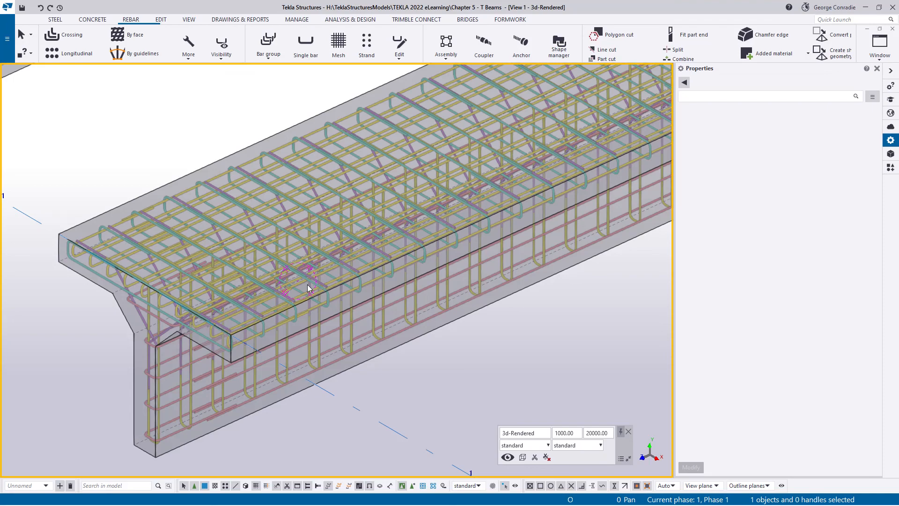
pyautogui.scroll(4, 330, 333)
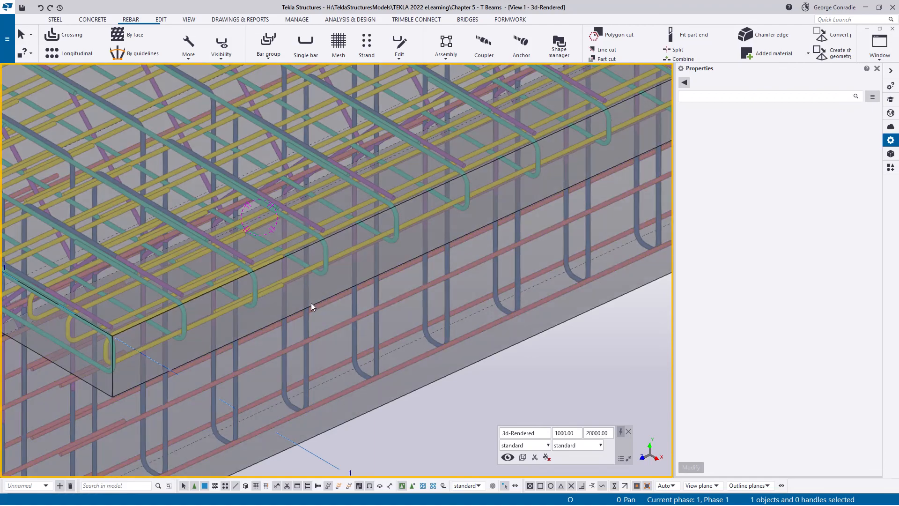
pyautogui.moveTo(312, 303)
pyautogui.keyDown('ctrl'); pyautogui.mouseDown(button='middle')
pyautogui.moveTo(269, 312)
pyautogui.moveTo(240, 275)
pyautogui.moveTo(235, 285)
pyautogui.moveTo(251, 304)
pyautogui.moveTo(319, 303)
pyautogui.mouseUp(button='middle'); pyautogui.keyUp('ctrl')
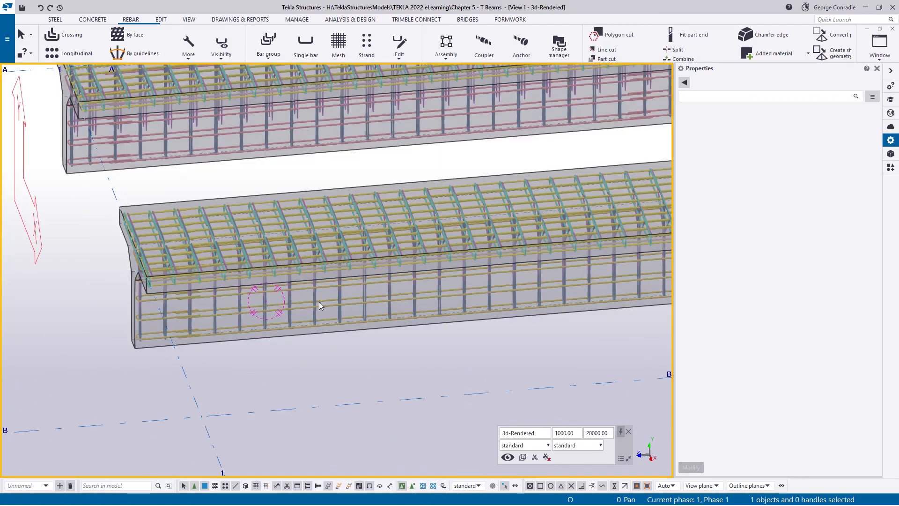
pyautogui.scroll(-1, 319, 302)
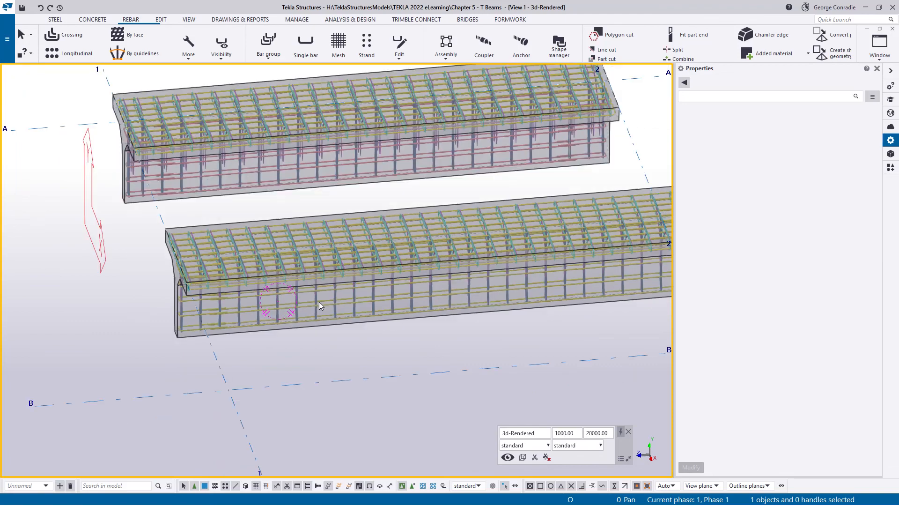
pyautogui.moveTo(402, 302); pyautogui.dragTo(171, 305, button='middle')
pyautogui.moveTo(538, 300); pyautogui.dragTo(398, 313, button='middle')
pyautogui.scroll(3, 397, 313)
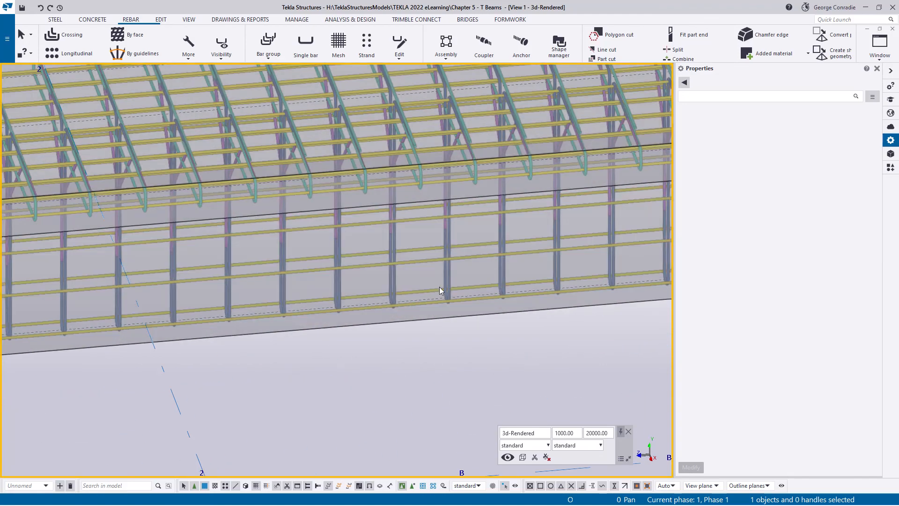
# - Check the blue stirrup set's distribution settings and examine the lengthened beam through to its end at grid line 3
pyautogui.click(449, 278)
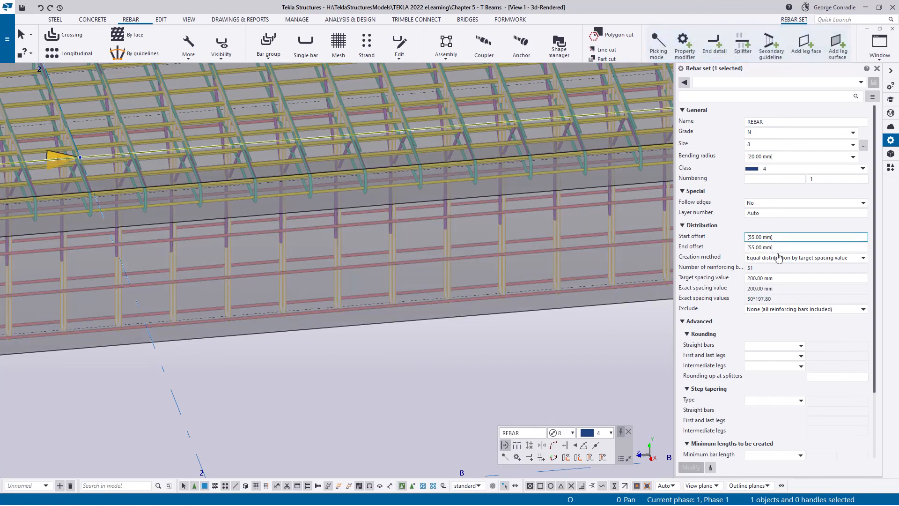
pyautogui.scroll(-3, 566, 356)
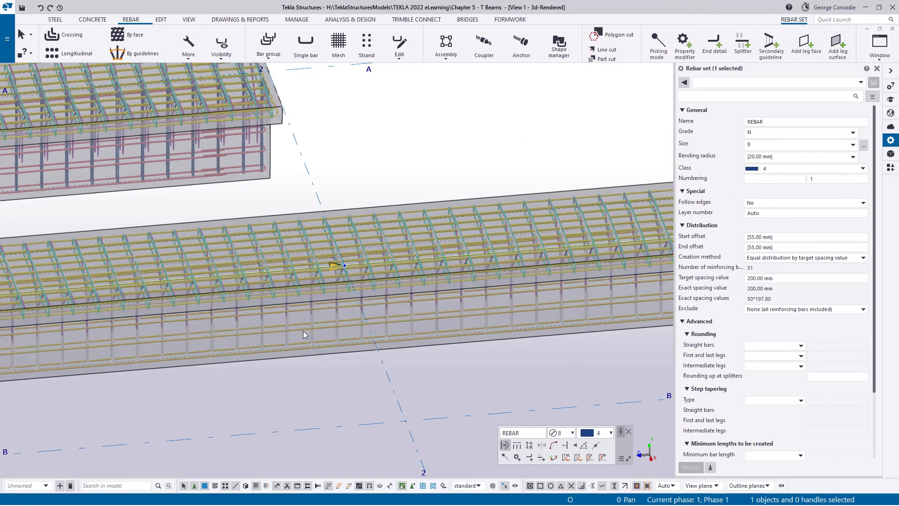
pyautogui.click(412, 369)
pyautogui.scroll(-3, 417, 366)
pyautogui.moveTo(445, 360); pyautogui.dragTo(313, 294, button='middle')
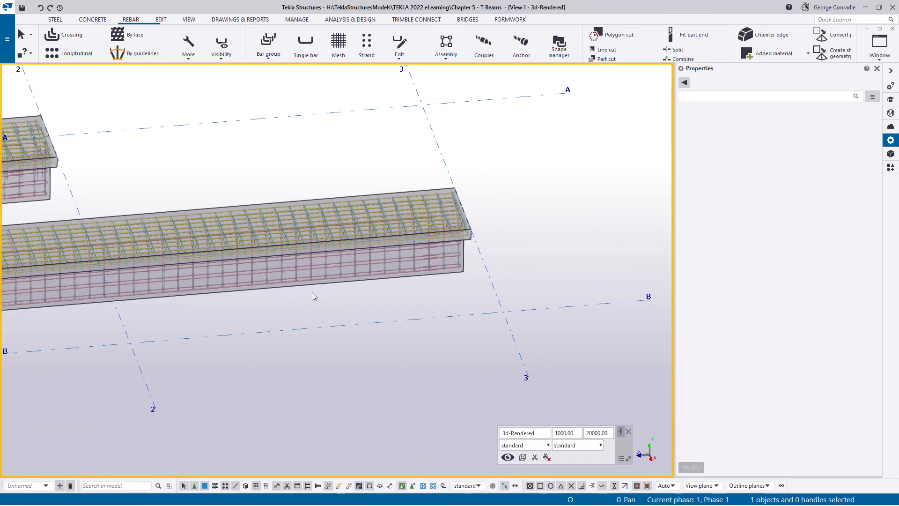
pyautogui.moveTo(396, 260); pyautogui.dragTo(380, 276, button='middle')
pyautogui.scroll(4, 446, 240)
pyautogui.keyDown('ctrl'); pyautogui.moveTo(445, 240); pyautogui.dragTo(491, 243, button='middle'); pyautogui.keyUp('ctrl')
pyautogui.scroll(-8, 490, 244)
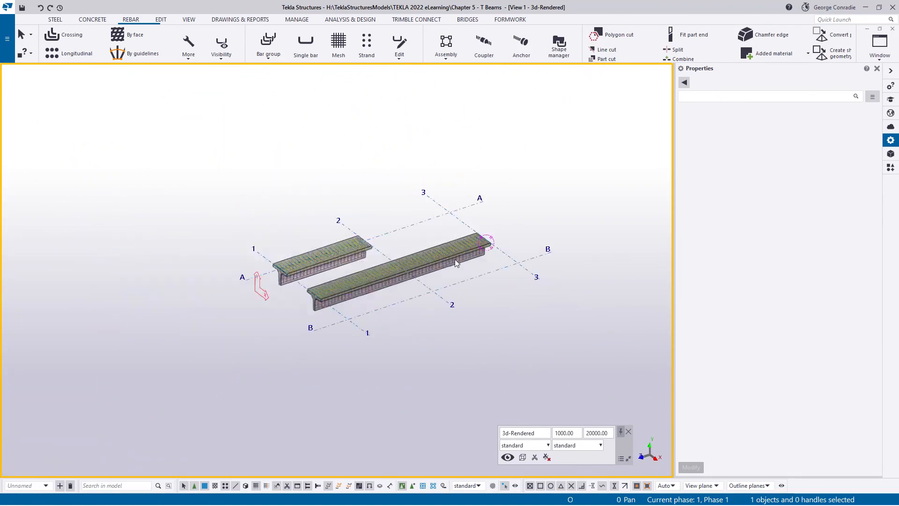
# - Compare the two reinforced T beams in 3D and examine the original beam's end reinforcement at grid line 1
pyautogui.moveTo(419, 269); pyautogui.dragTo(507, 257, button='middle')
pyautogui.scroll(3, 469, 260)
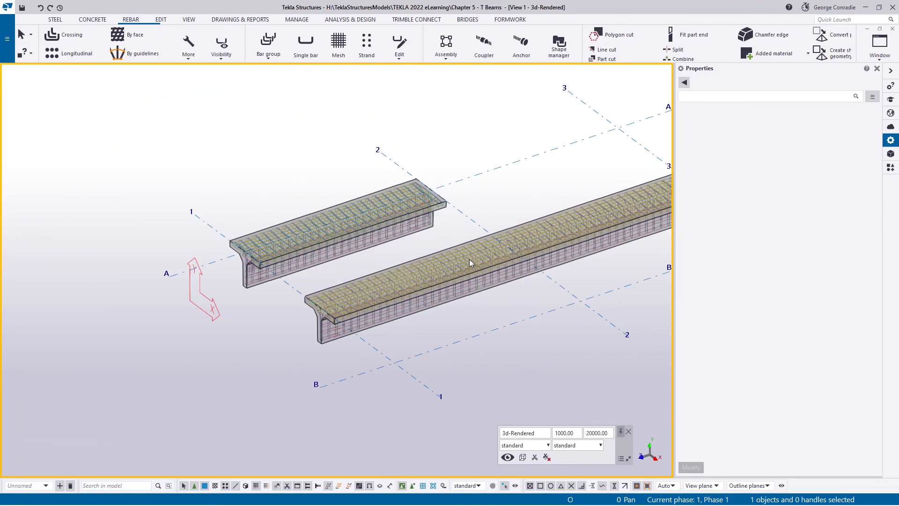
pyautogui.moveTo(515, 303); pyautogui.dragTo(351, 315, button='middle')
pyautogui.keyDown('ctrl'); pyautogui.moveTo(368, 276); pyautogui.dragTo(411, 285, button='middle'); pyautogui.keyUp('ctrl')
pyautogui.moveTo(324, 338); pyautogui.dragTo(488, 310, button='middle')
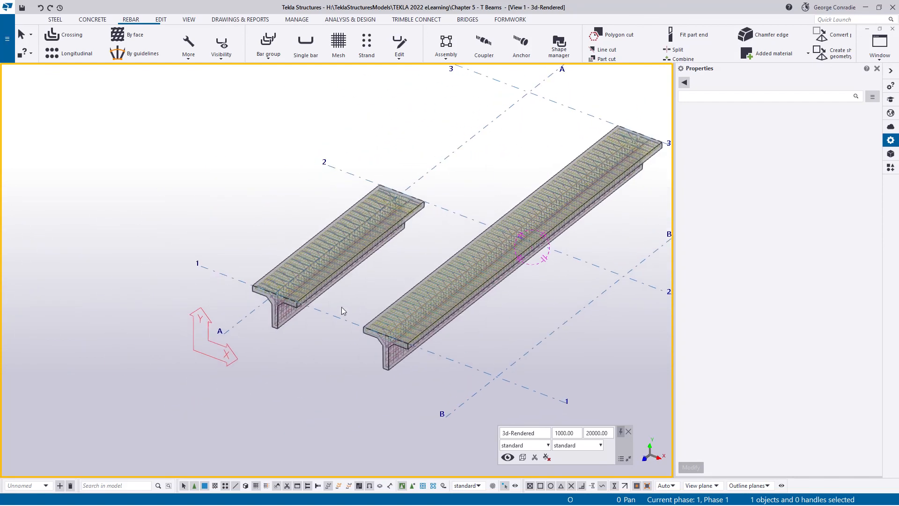
pyautogui.scroll(2, 305, 305)
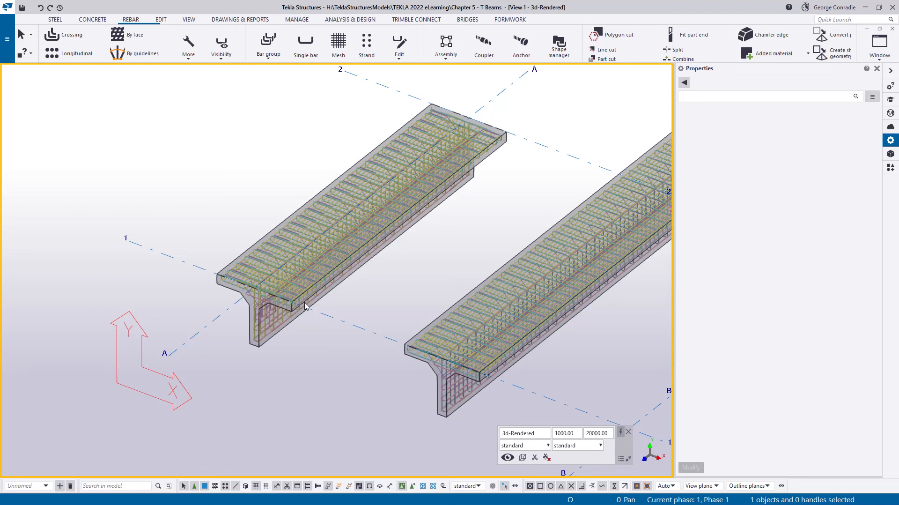
pyautogui.scroll(5, 243, 364)
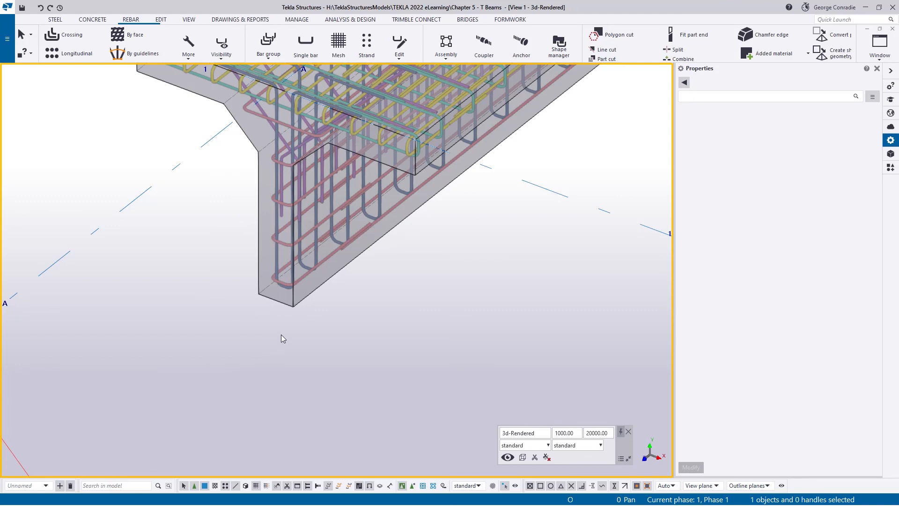
pyautogui.moveTo(324, 314); pyautogui.dragTo(330, 366, button='middle')
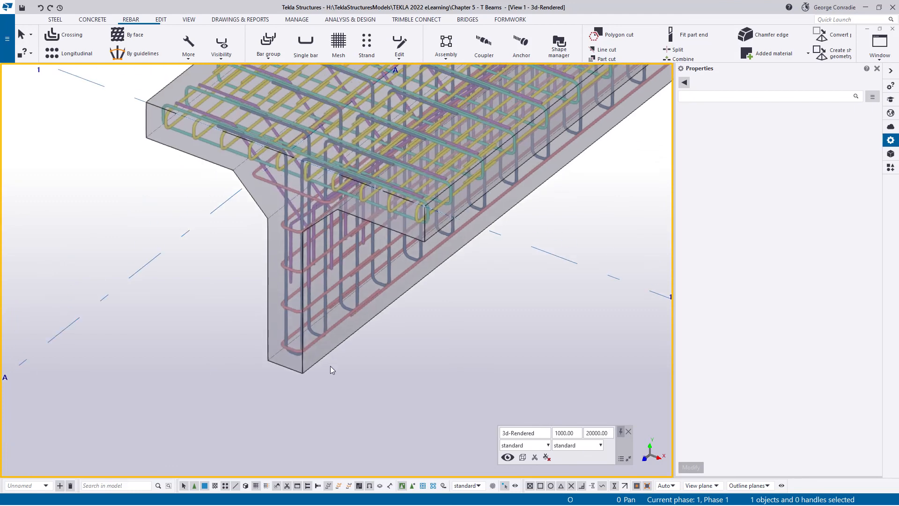
pyautogui.scroll(-1, 330, 366)
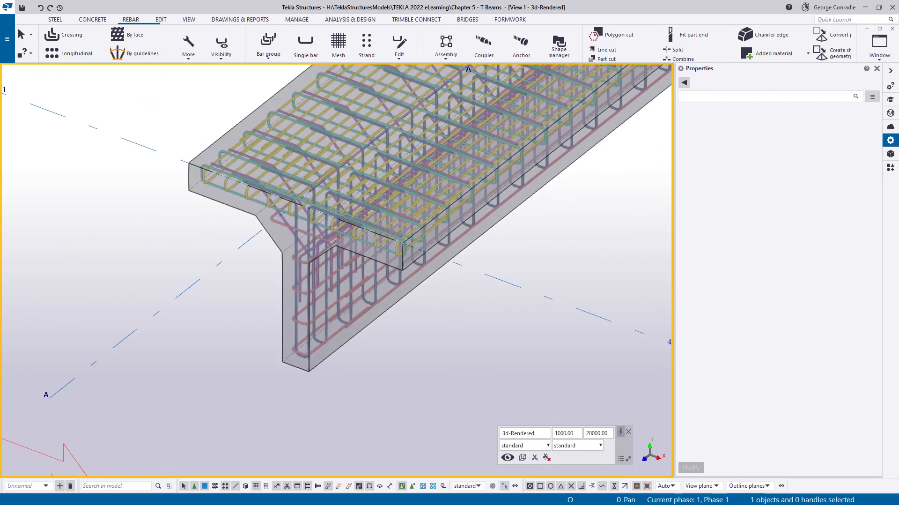